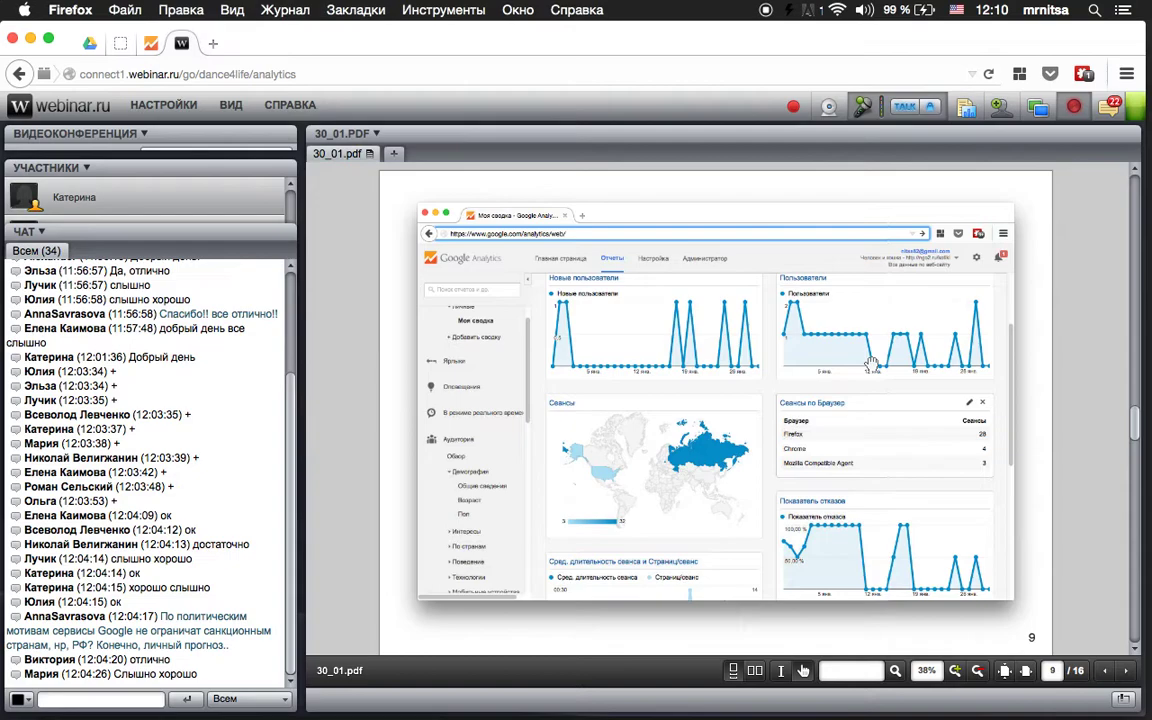
pyautogui.scroll(-3, 872, 362)
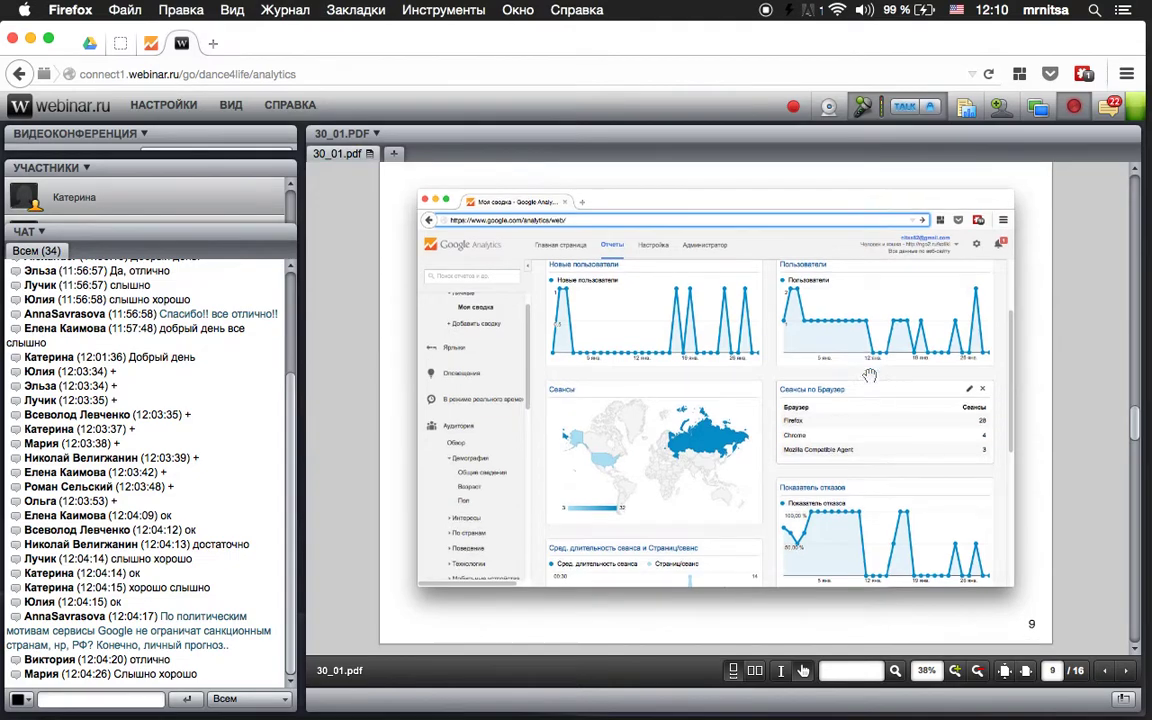
pyautogui.scroll(3, 870, 374)
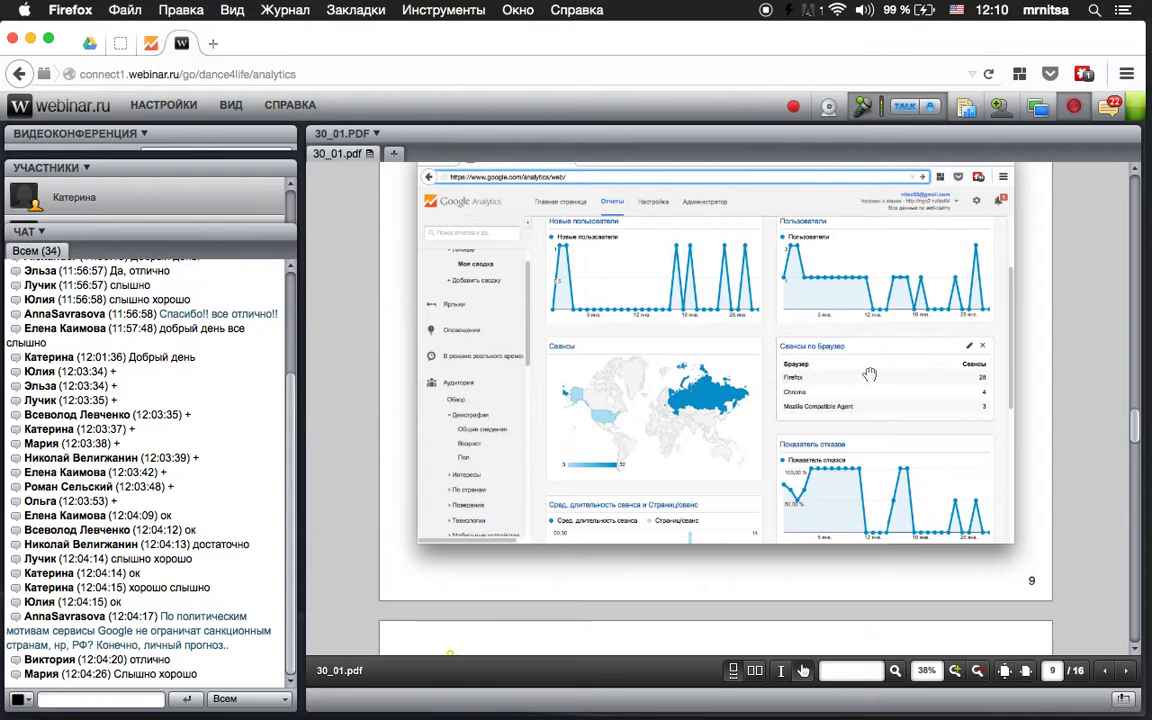
pyautogui.scroll(1, 860, 368)
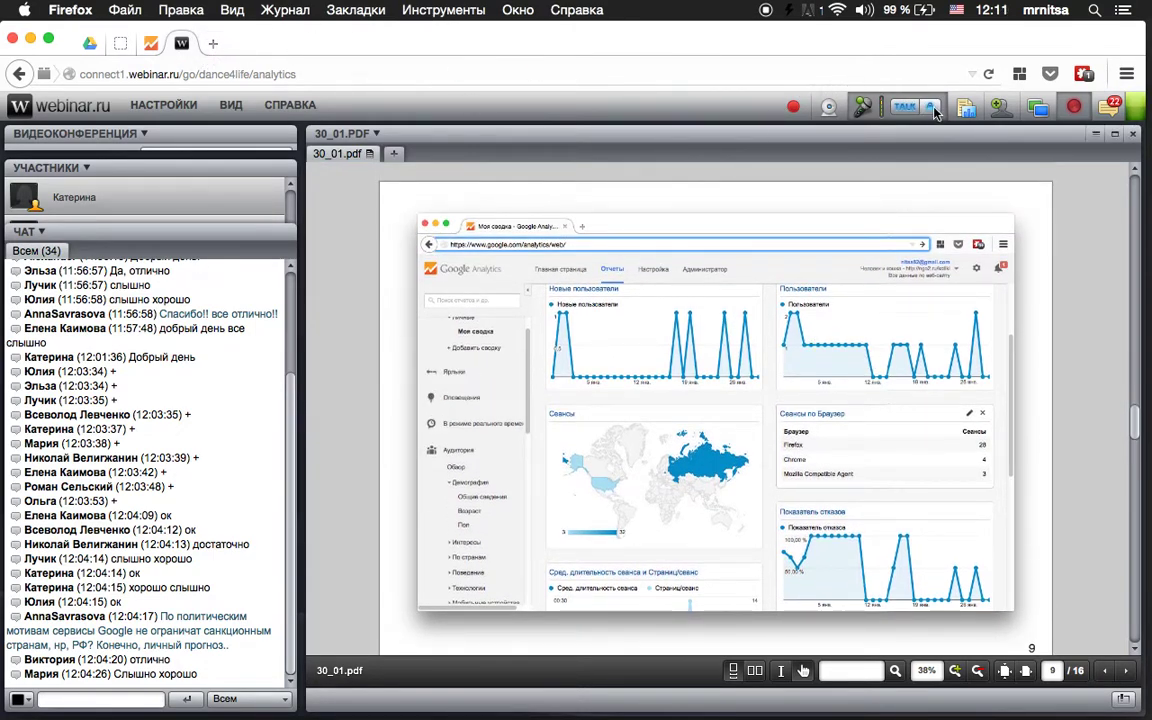
# Start sharing the entire desktop in the webinar, launching it with OnSync_Application_Sharing
pyautogui.click(1037, 112)
pyautogui.click(1088, 140)
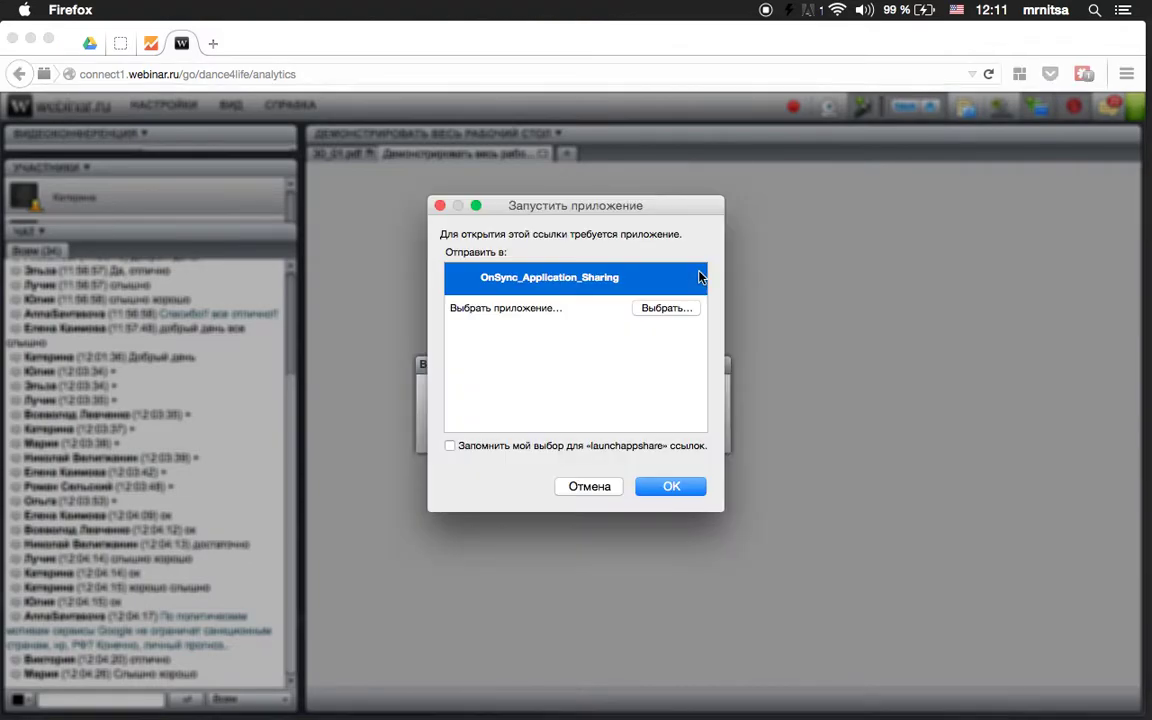
pyautogui.click(673, 483)
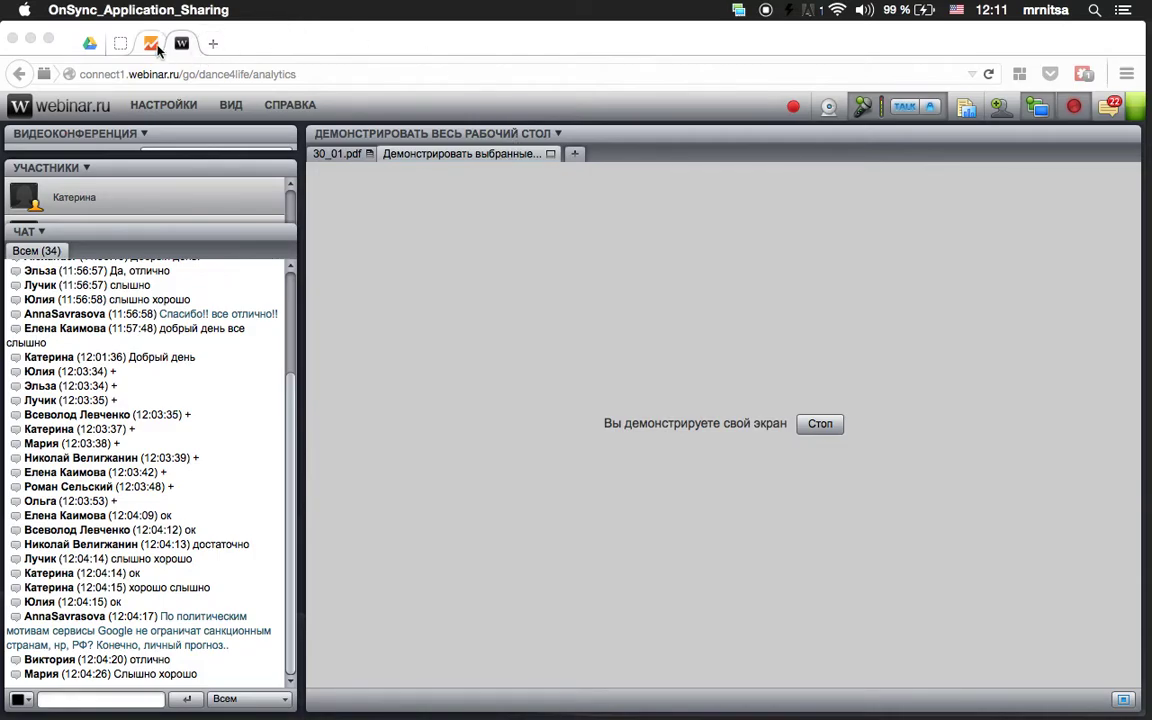
# Place the pinned kotiki.te-st.ru tab after the webinar tab, and check the webinar chat before returning to the site
pyautogui.click(120, 44)
pyautogui.moveTo(120, 44); pyautogui.dragTo(183, 44)
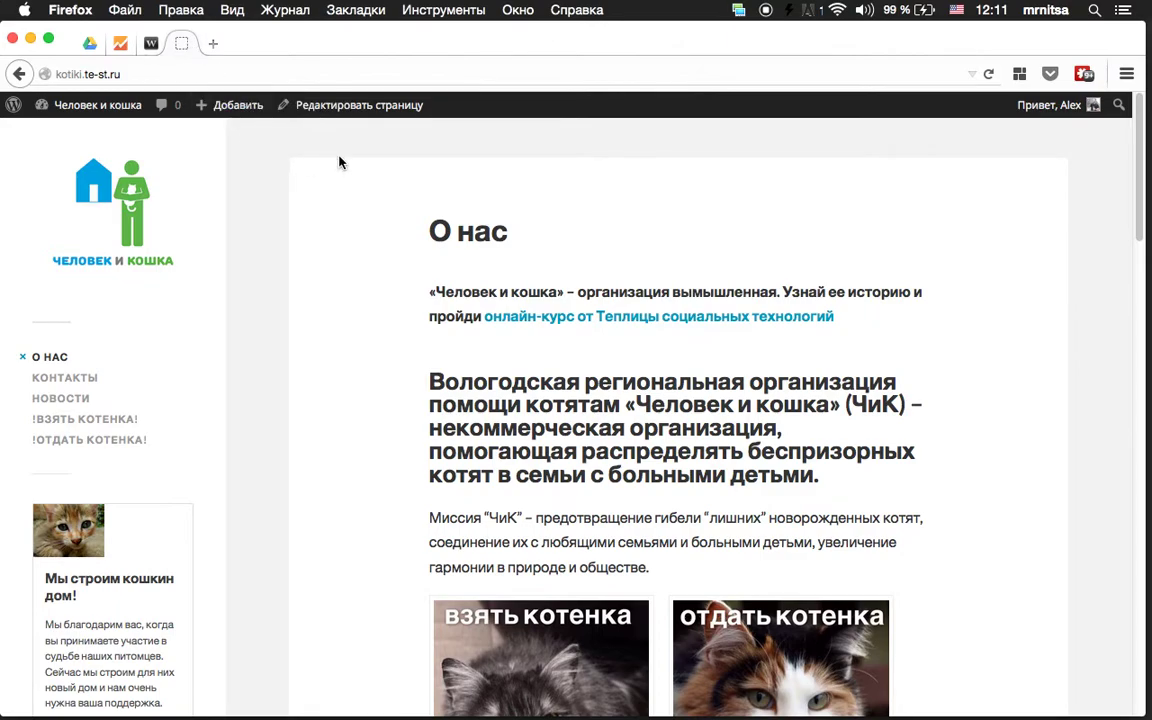
pyautogui.click(151, 44)
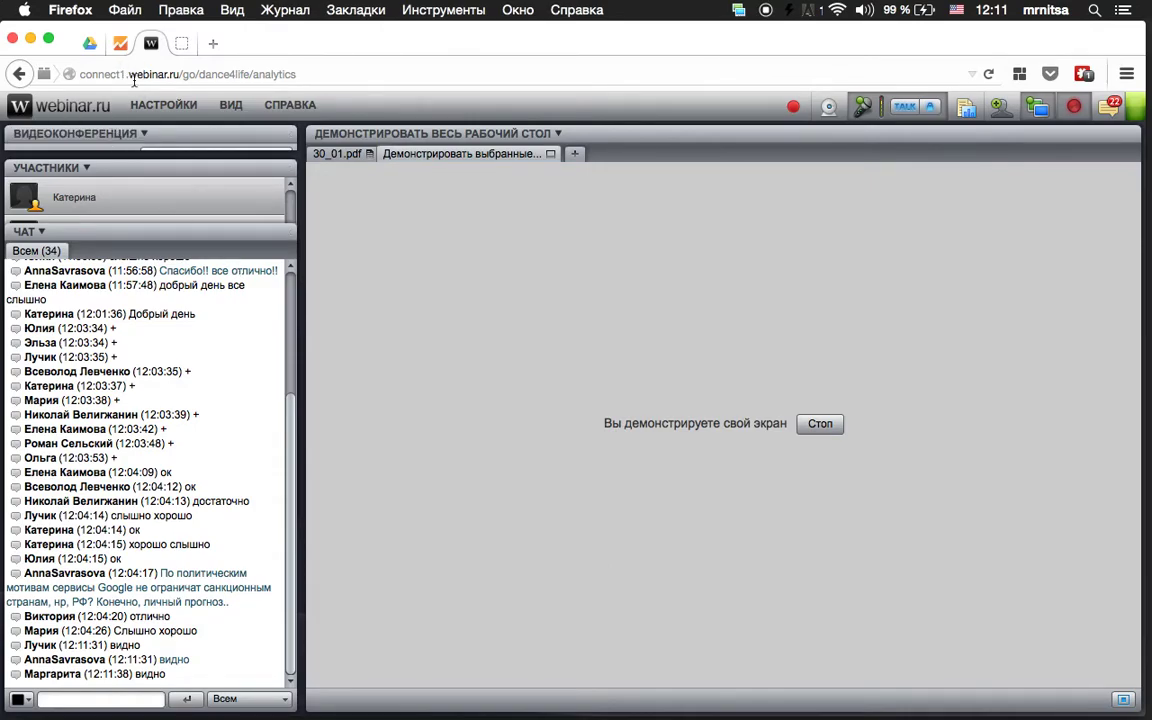
pyautogui.click(182, 43)
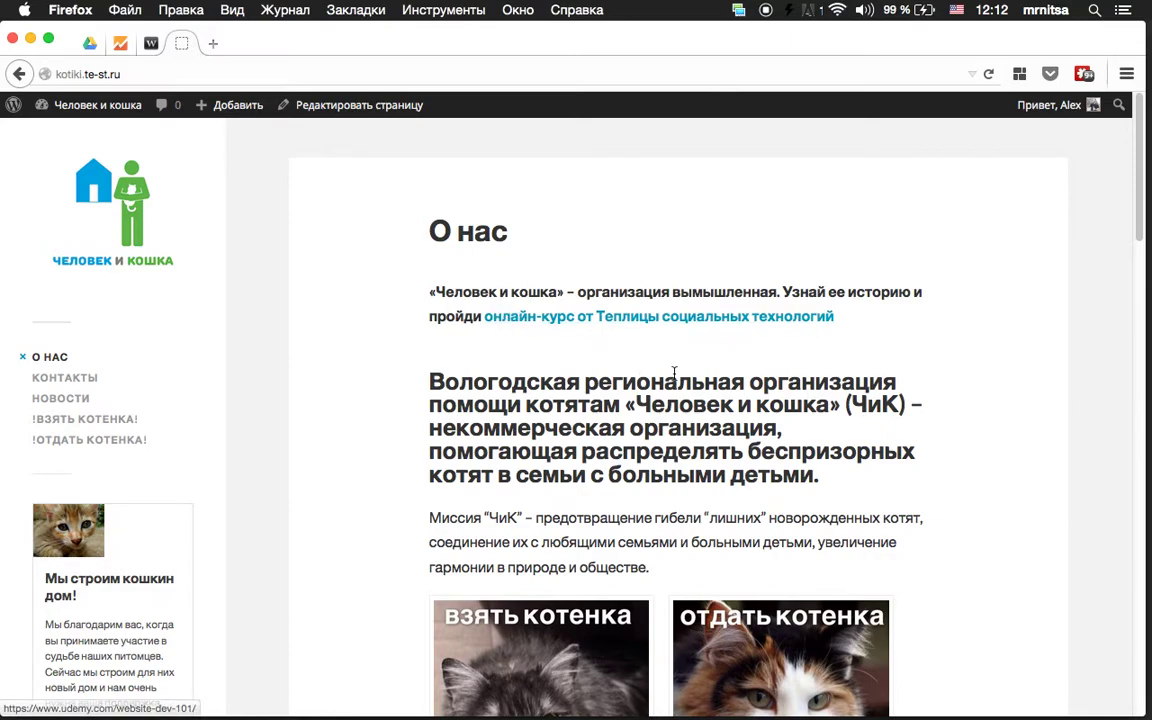
# Examine the mission text and the "взять котенка" and "отдать котенка" images on the "О нас" page
pyautogui.scroll(-3, 484, 314)
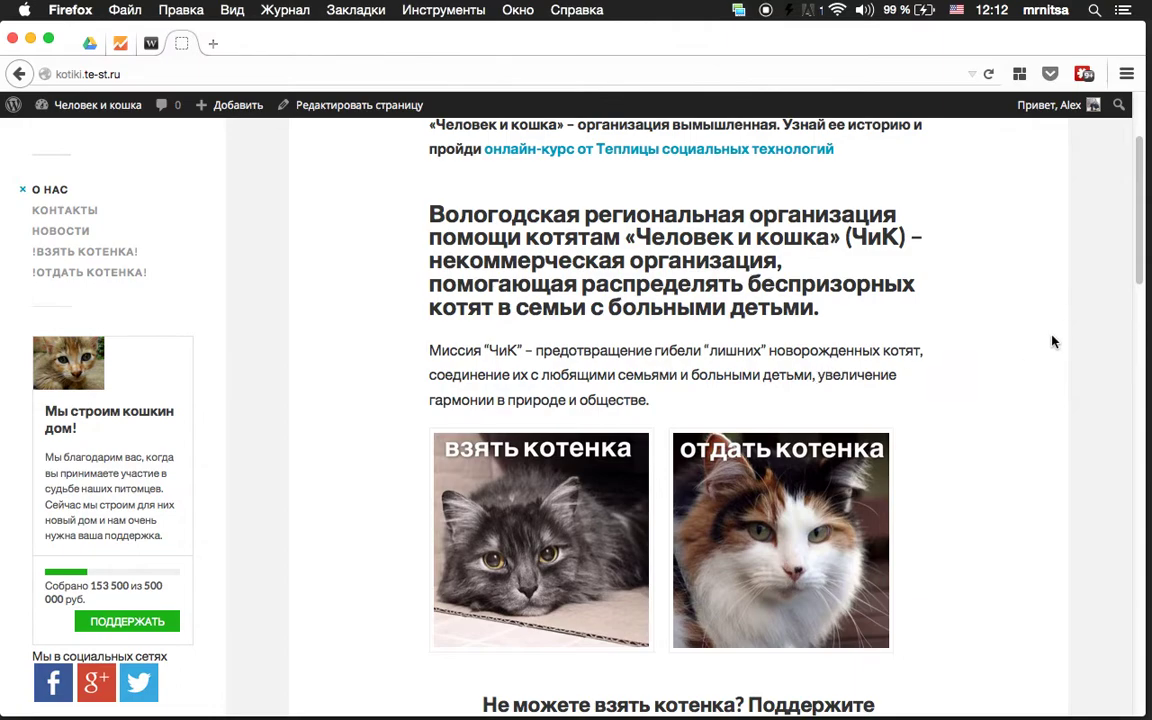
pyautogui.scroll(3, 1013, 314)
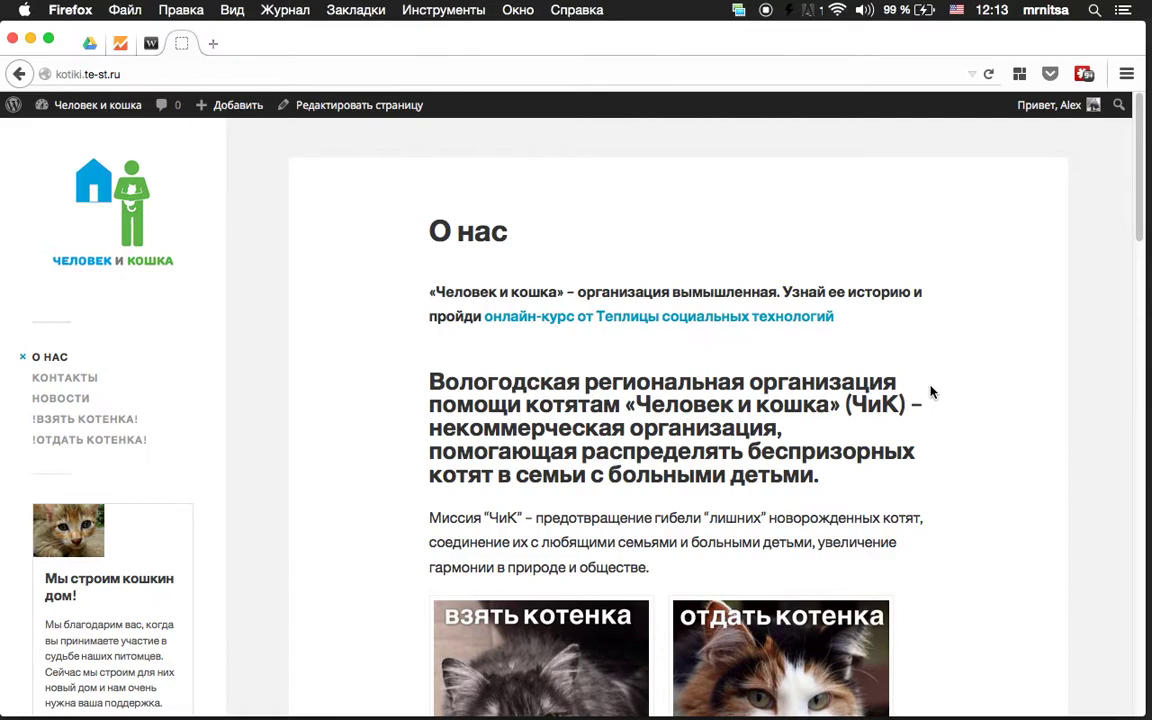
pyautogui.scroll(-5, 930, 392)
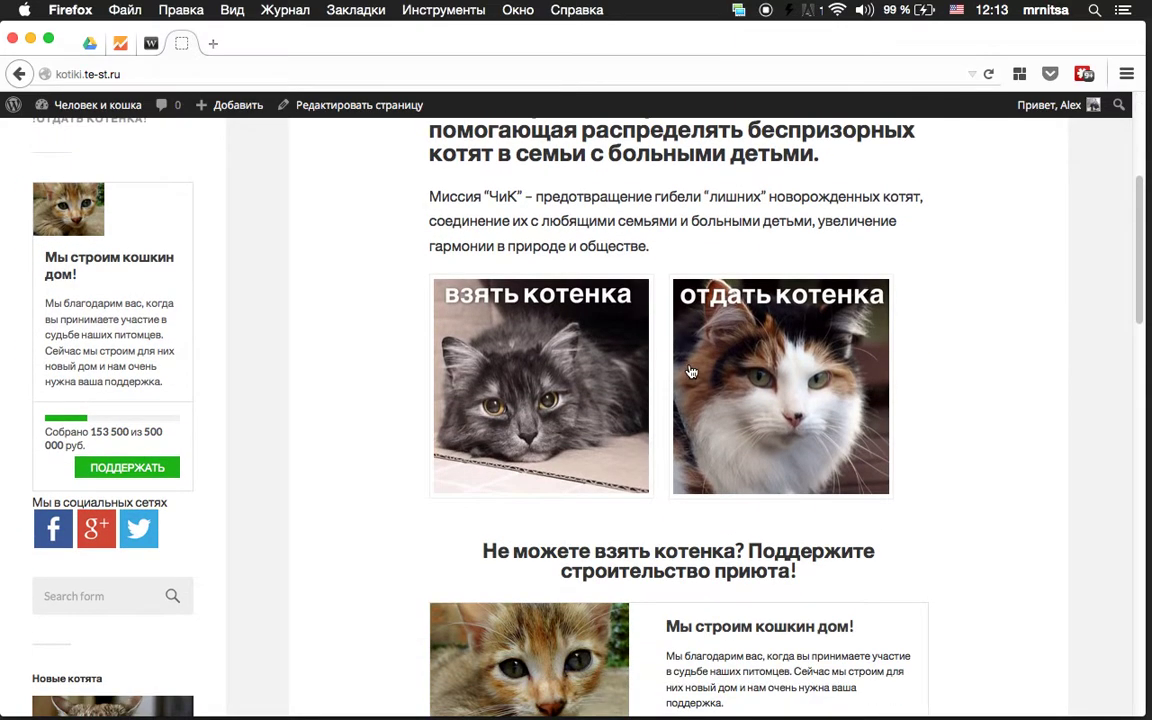
pyautogui.scroll(3, 697, 380)
pyautogui.scroll(-2, 290, 350)
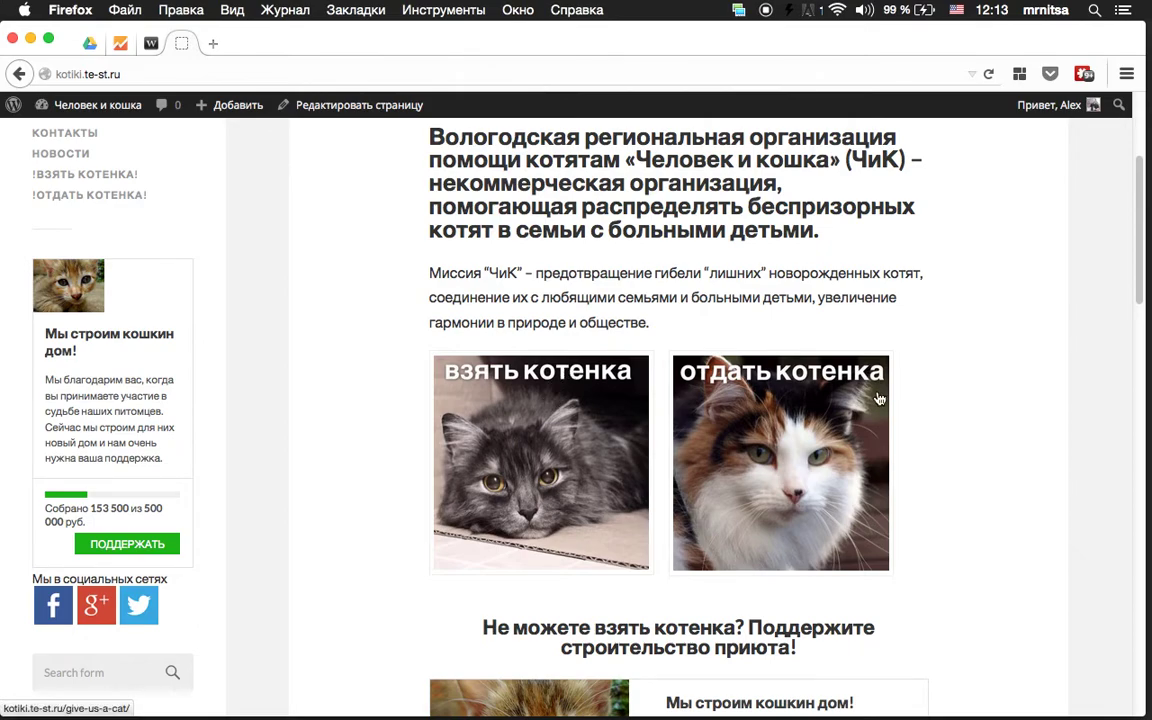
# View the "Взять котенка" category in a new tab and the "Отдать котенка" form page, returning to "О нас"
pyautogui.click(560, 426)
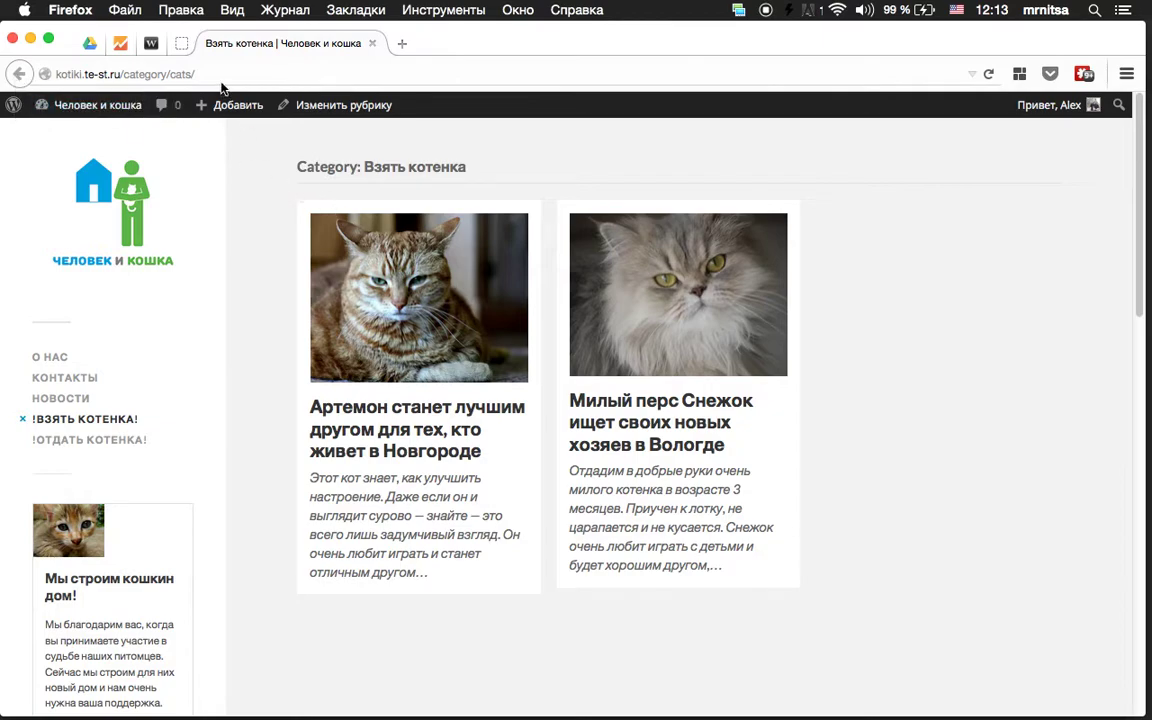
pyautogui.click(91, 444)
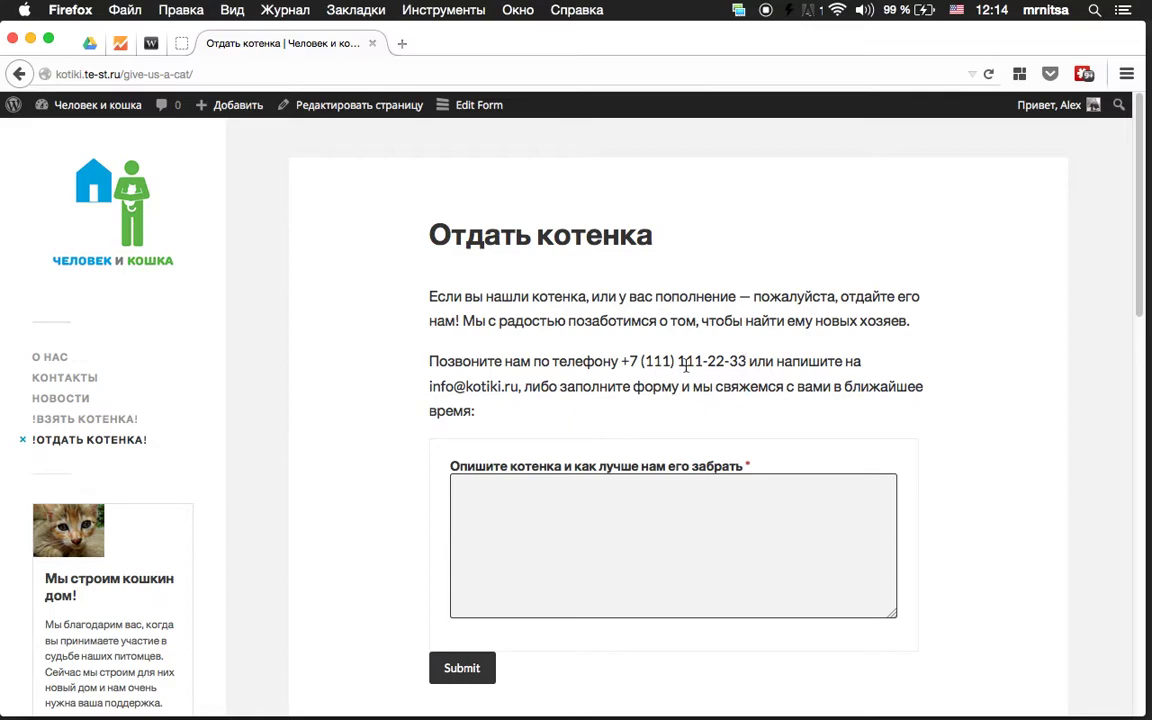
pyautogui.click(50, 356)
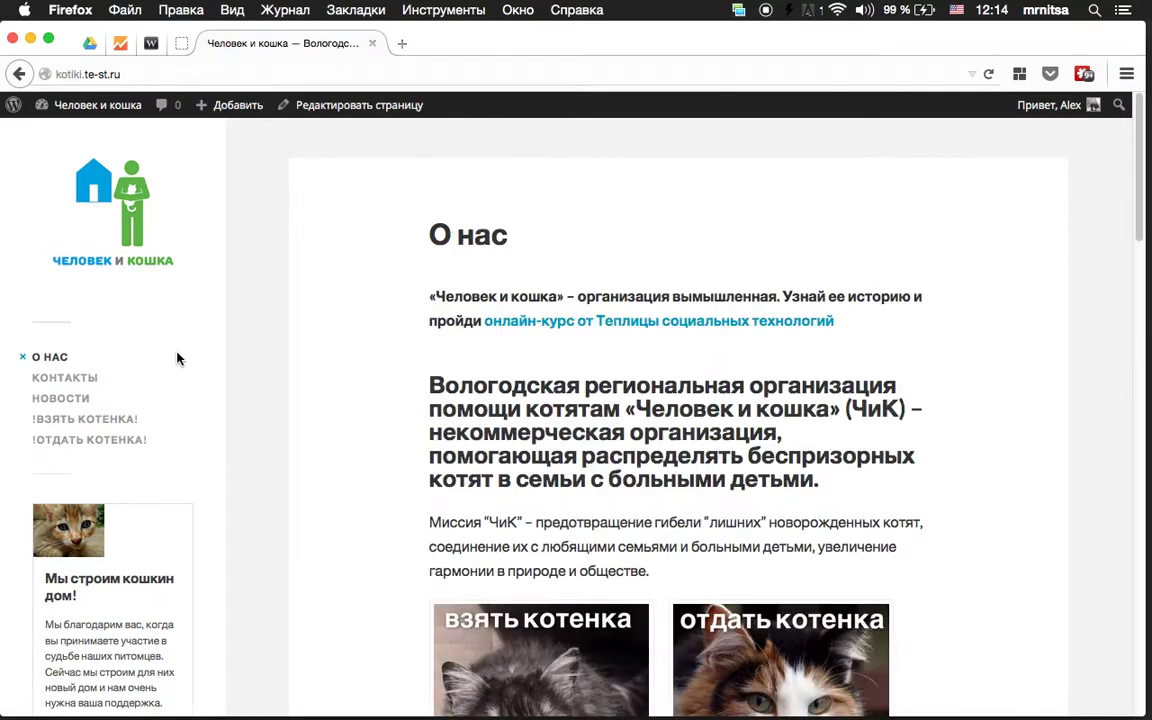
pyautogui.scroll(-5, 360, 370)
pyautogui.scroll(5, 240, 240)
# Review the contact form on the "Контакты" page and the team section on the "О нас" page
pyautogui.click(45, 378)
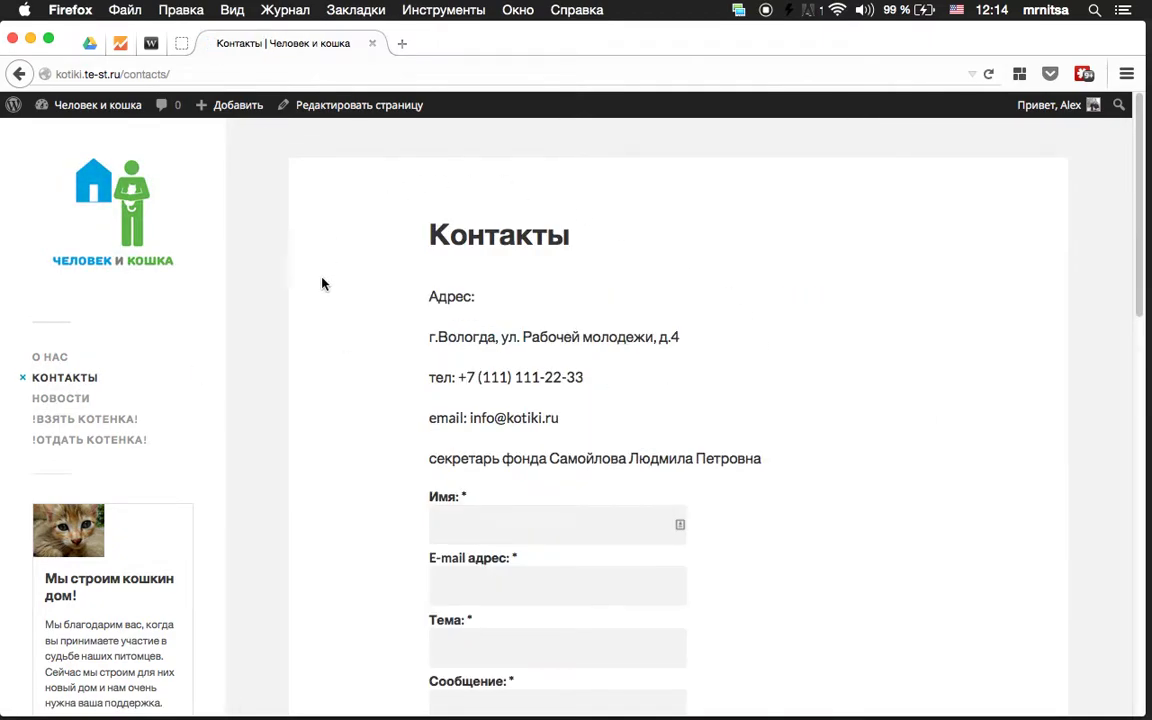
pyautogui.scroll(-3, 918, 434)
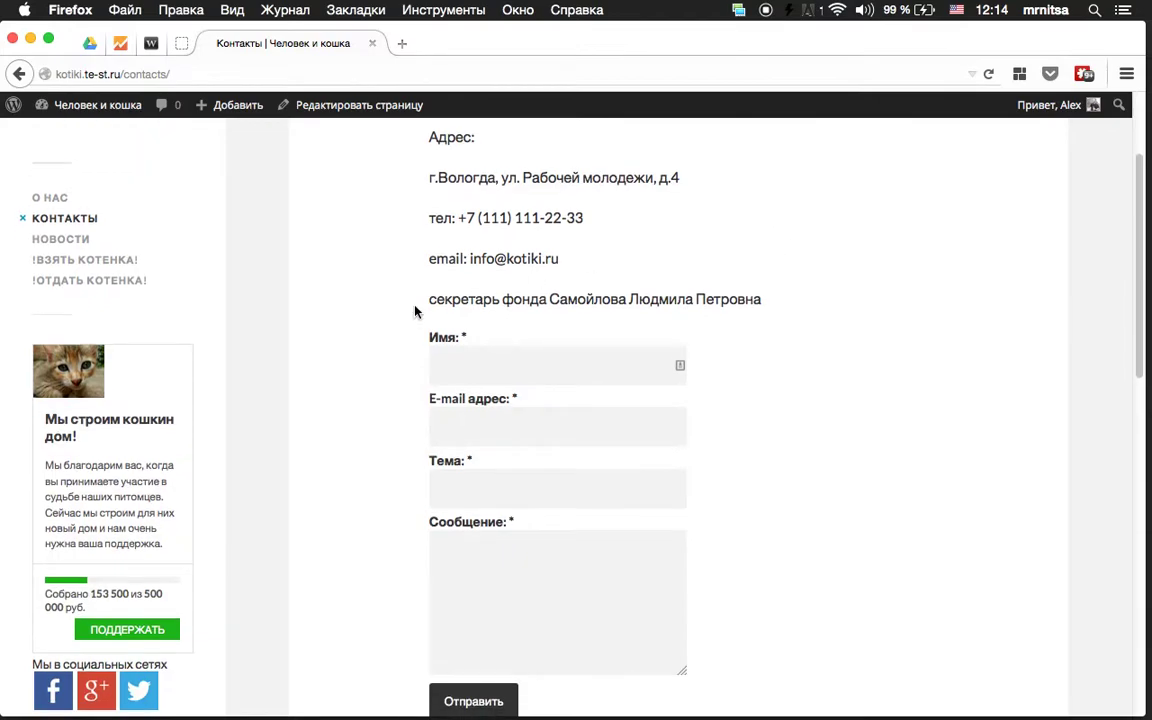
pyautogui.click(55, 199)
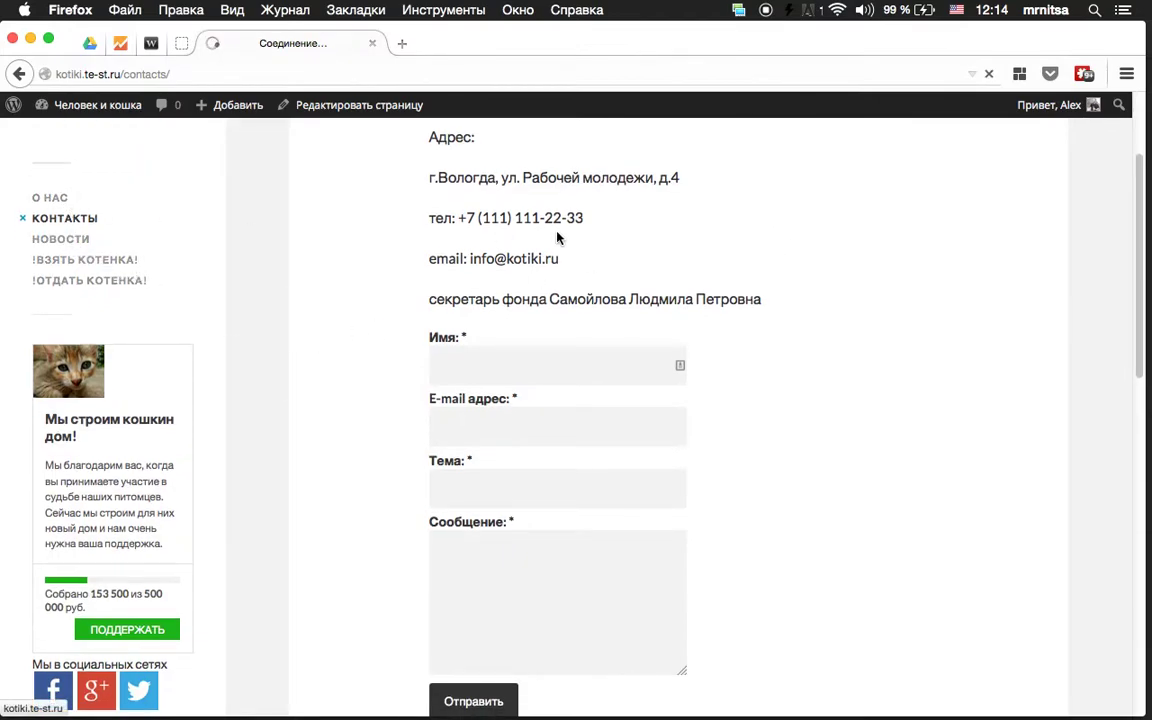
pyautogui.scroll(-10, 866, 437)
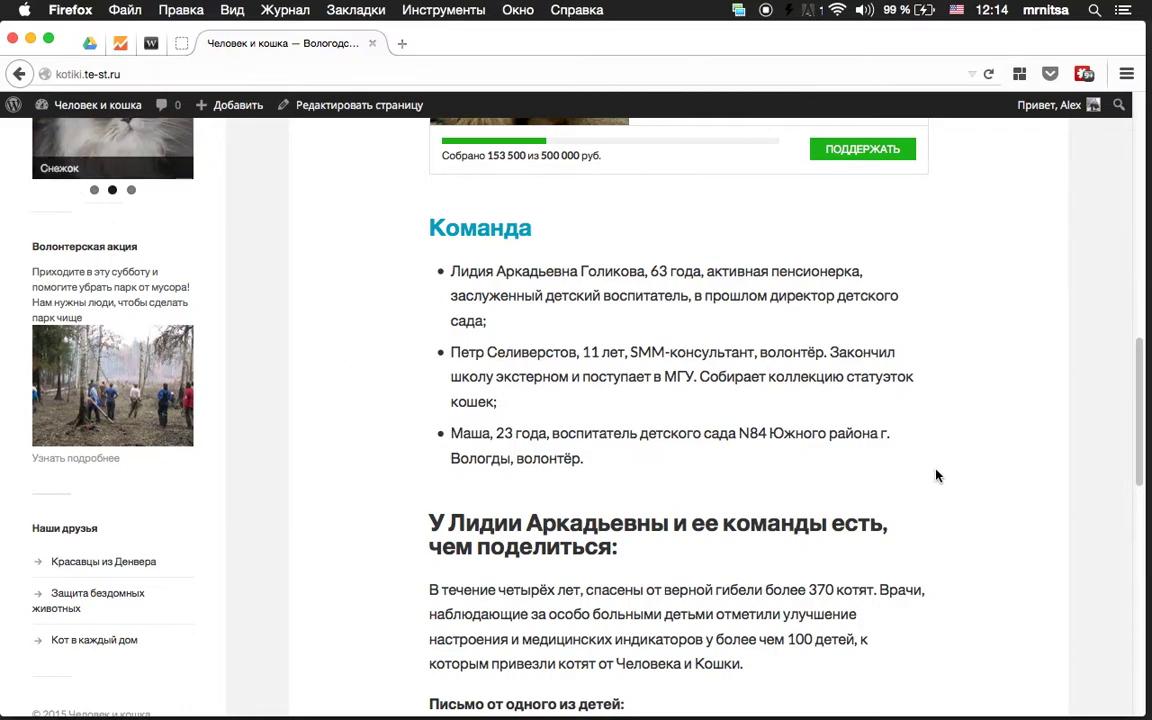
pyautogui.scroll(6, 267, 340)
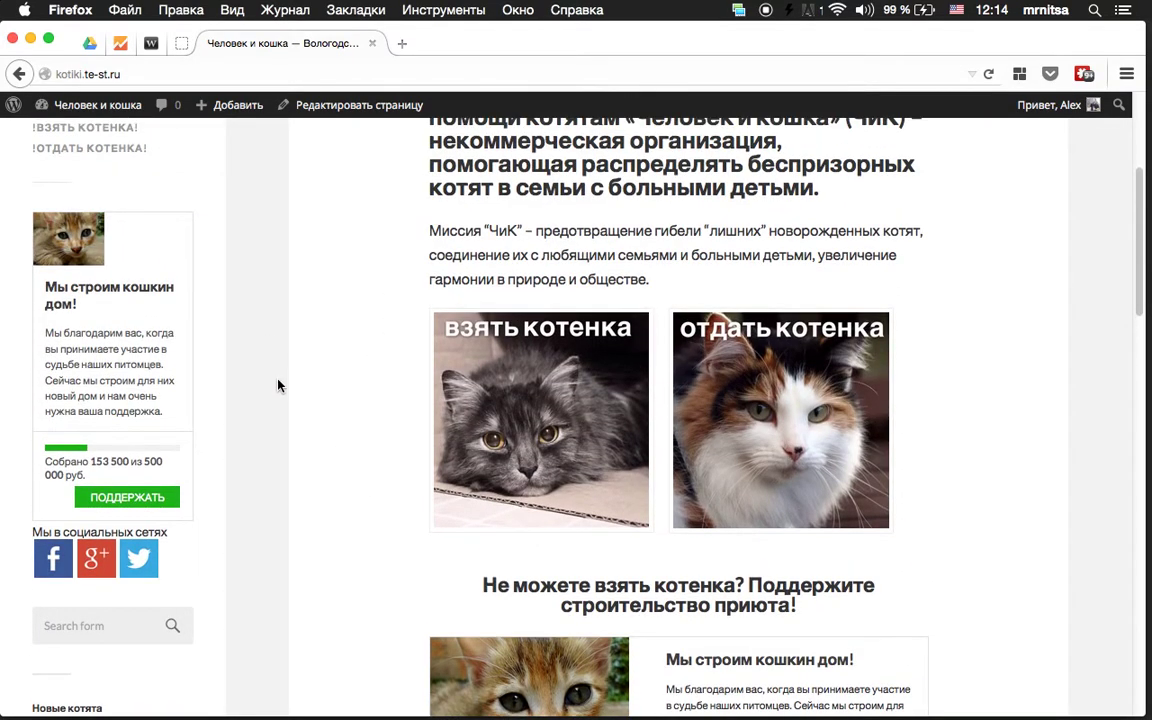
pyautogui.scroll(3, 274, 378)
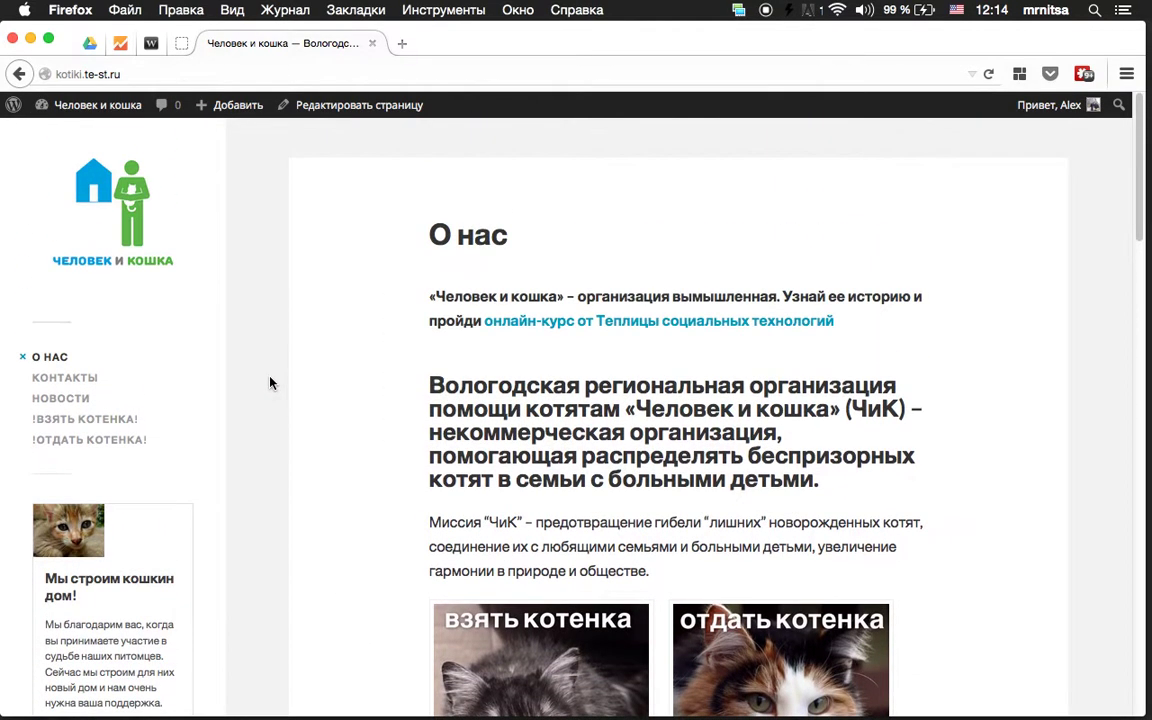
# Look through the articles in the "Новости" category and check the webinar chat
pyautogui.click(81, 400)
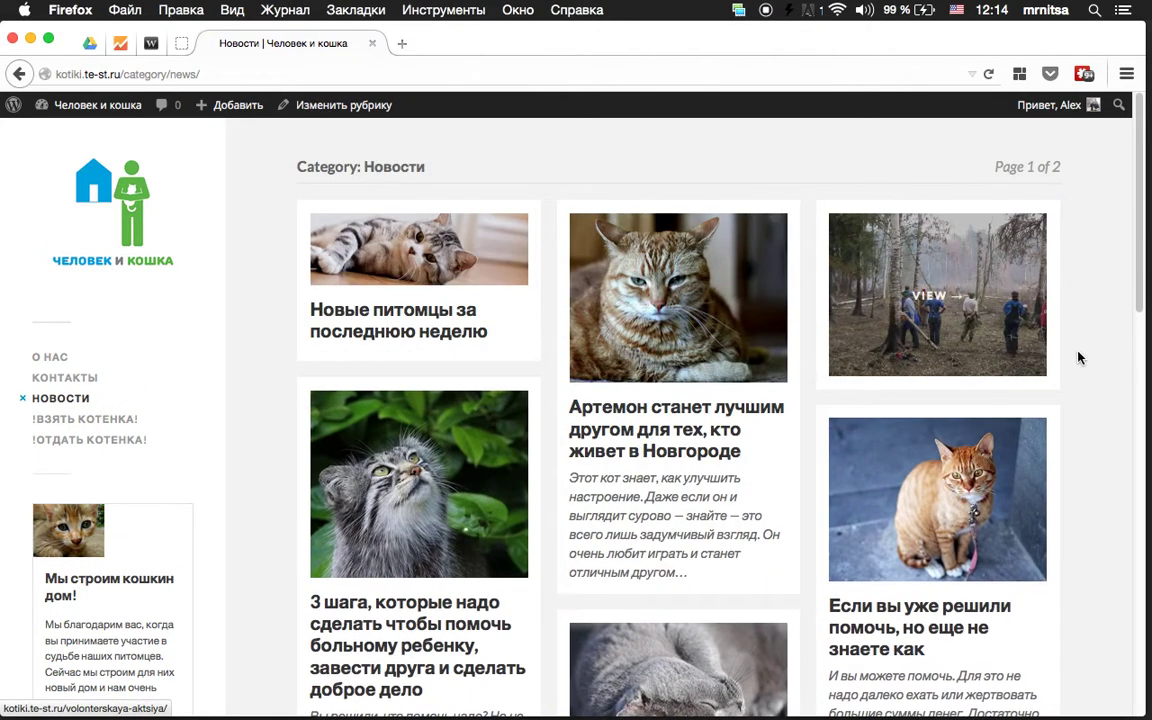
pyautogui.scroll(-2, 1100, 365)
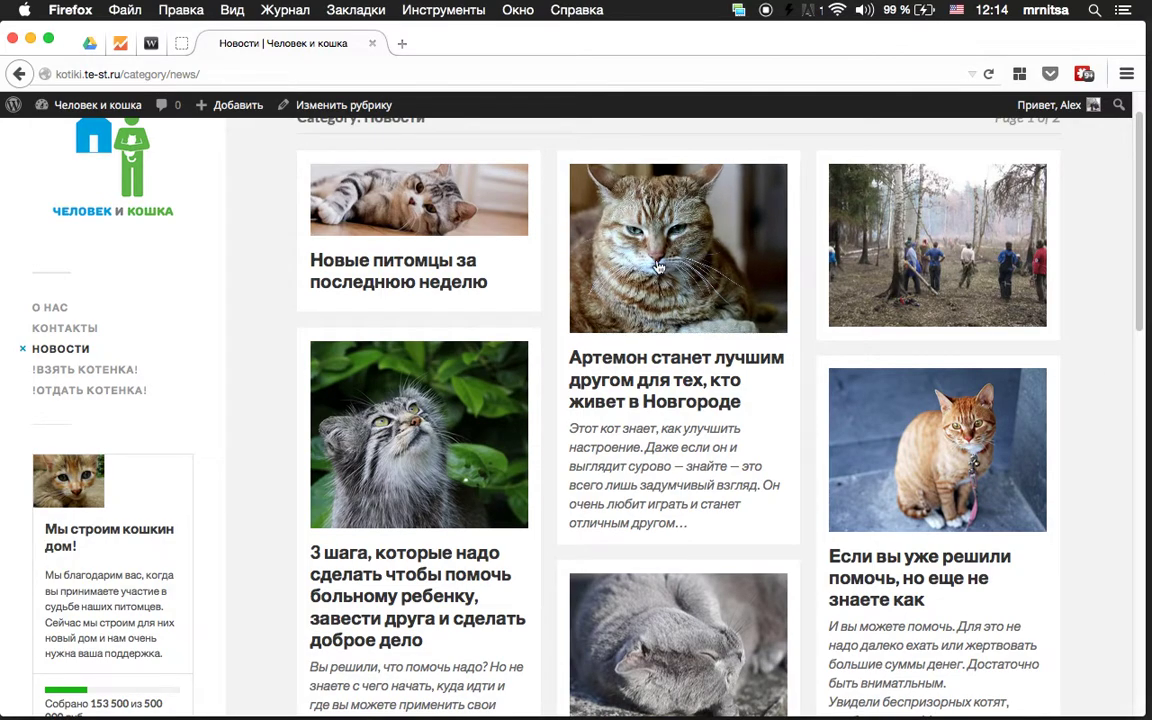
pyautogui.scroll(-5, 700, 320)
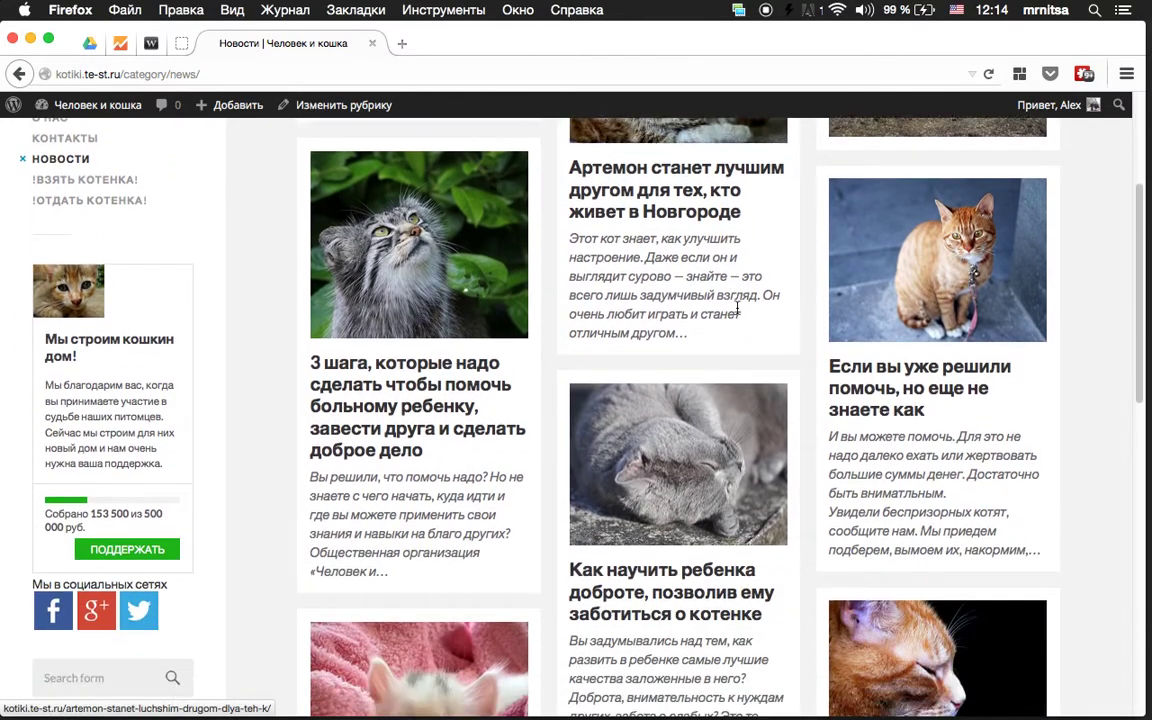
pyautogui.scroll(-3, 828, 307)
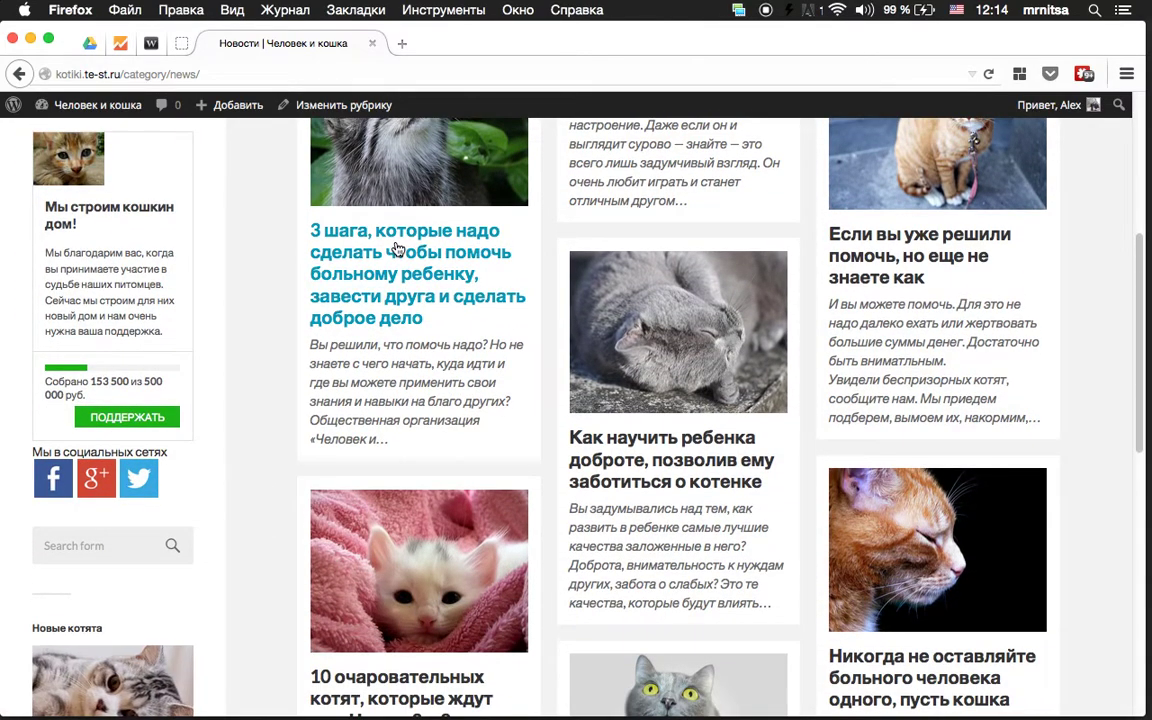
pyautogui.click(151, 44)
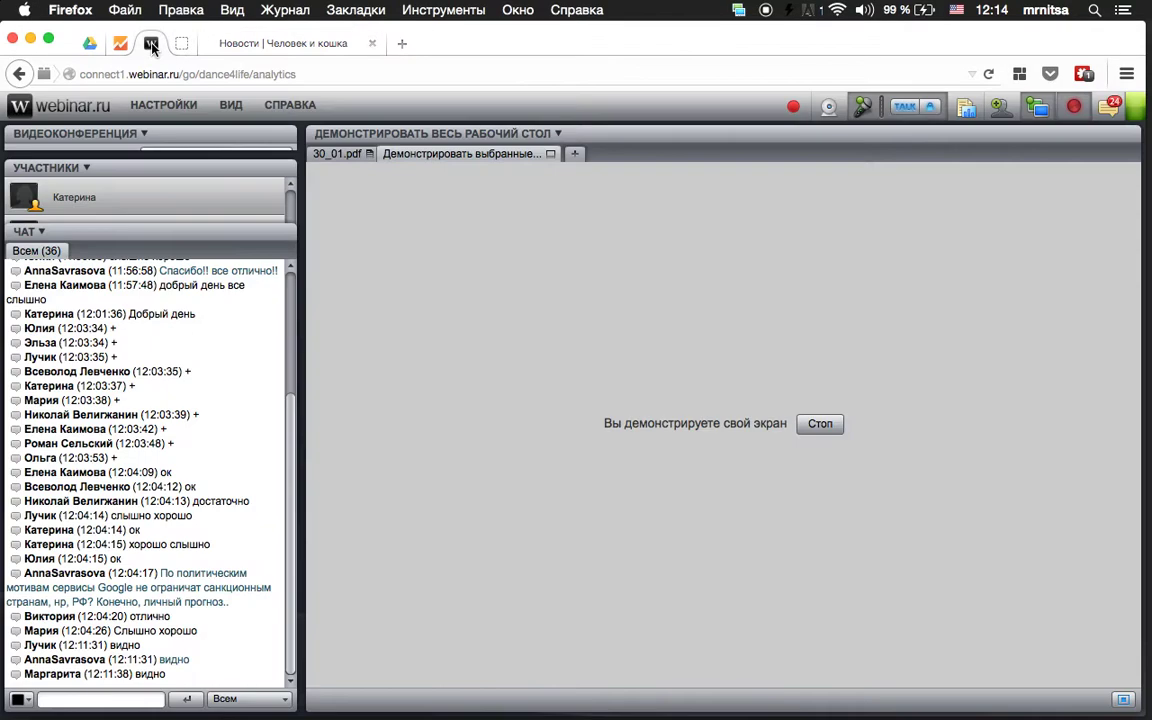
pyautogui.click(286, 44)
# Open the WordPress admin console of the "Человек и кошка" site
pyautogui.scroll(5, 501, 252)
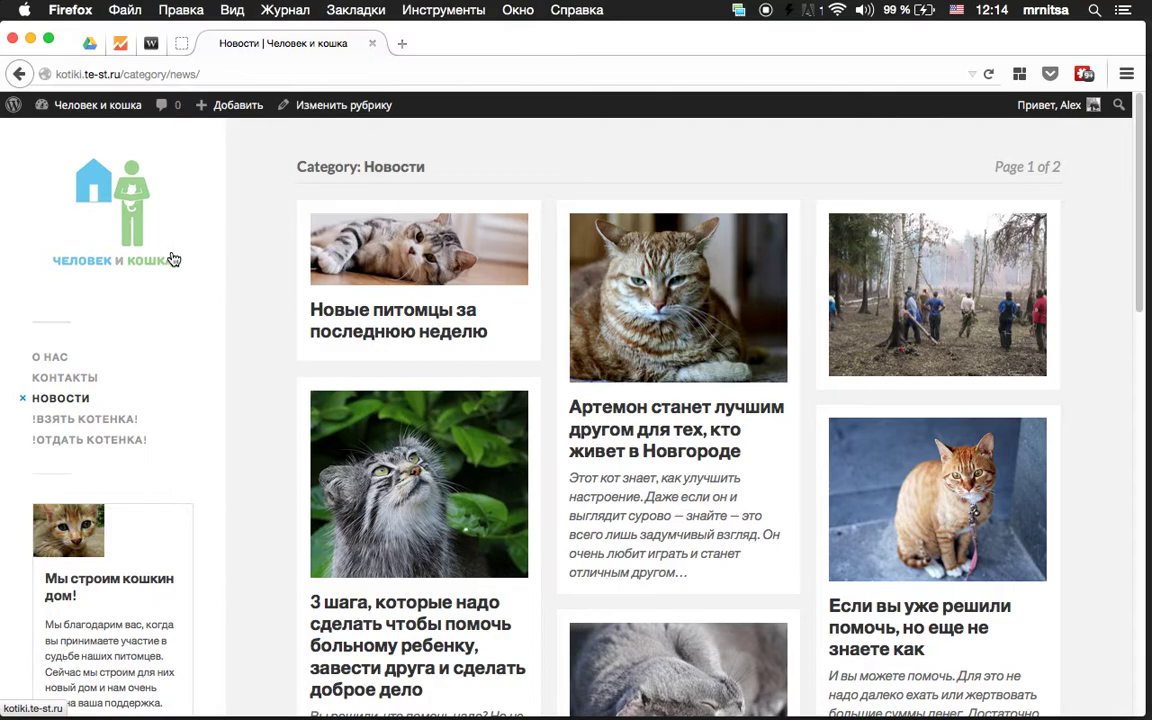
pyautogui.moveTo(98, 104)
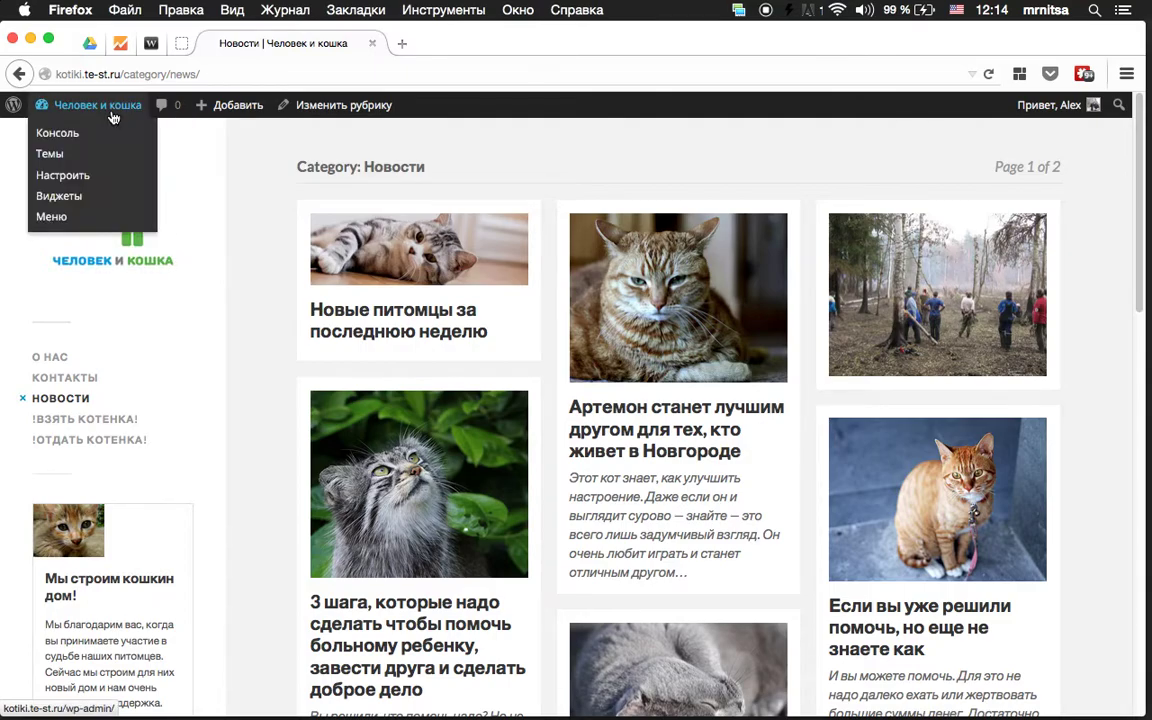
pyautogui.click(60, 132)
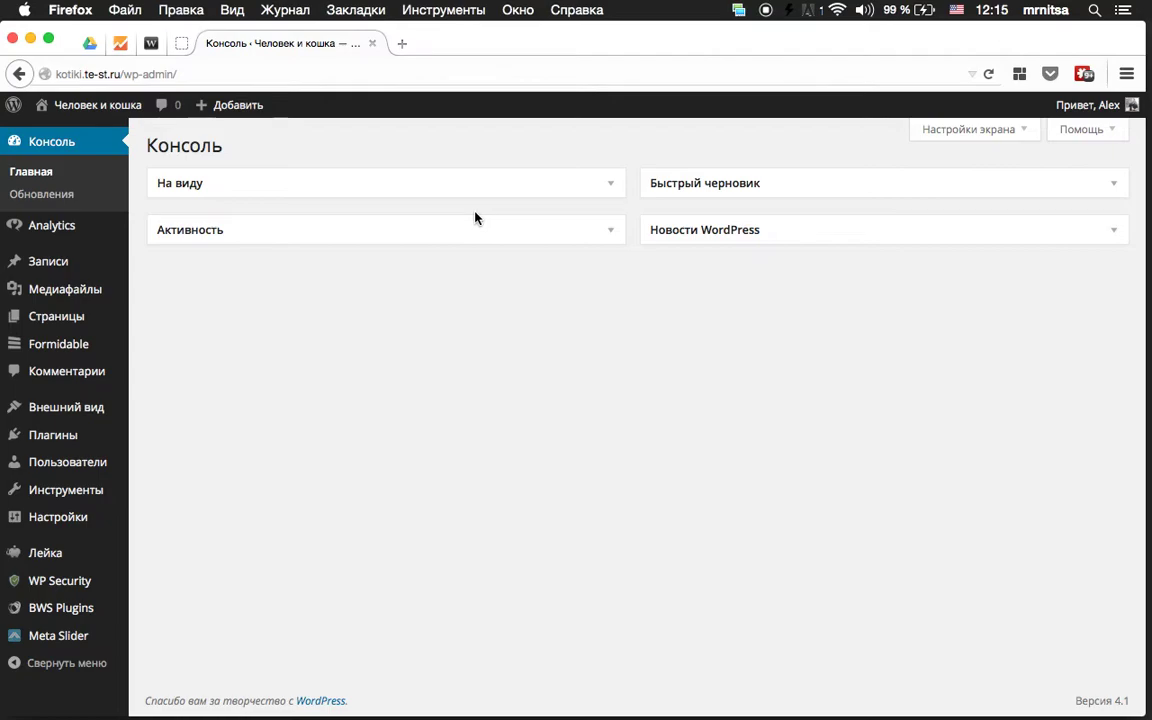
# Switch to Google Analytics and view the list of available accounts on the administrator page
pyautogui.click(121, 45)
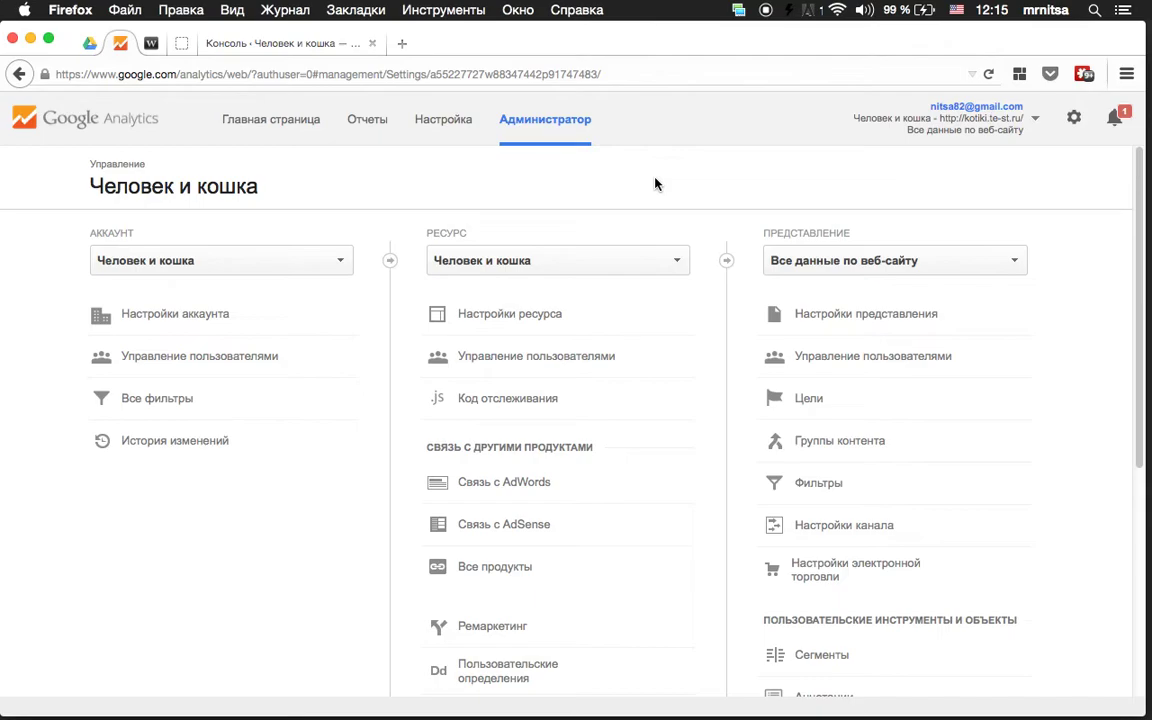
pyautogui.click(346, 270)
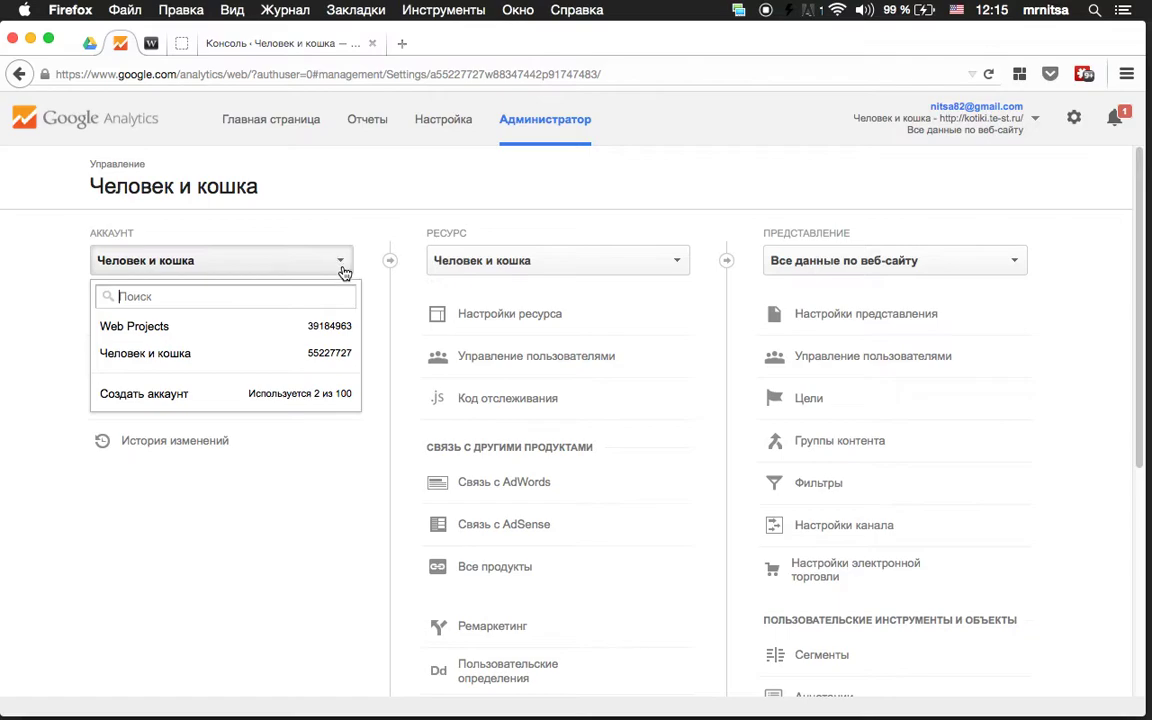
pyautogui.click(368, 232)
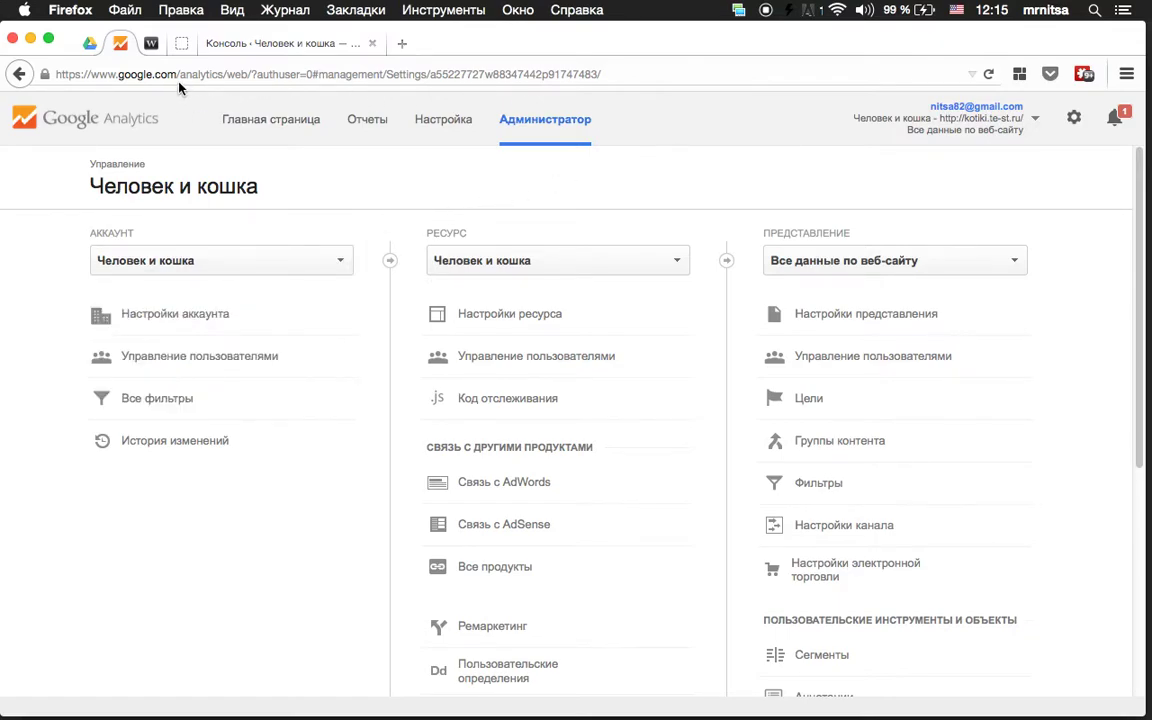
pyautogui.moveTo(248, 74); pyautogui.dragTo(4, 68)
pyautogui.press('super+c')
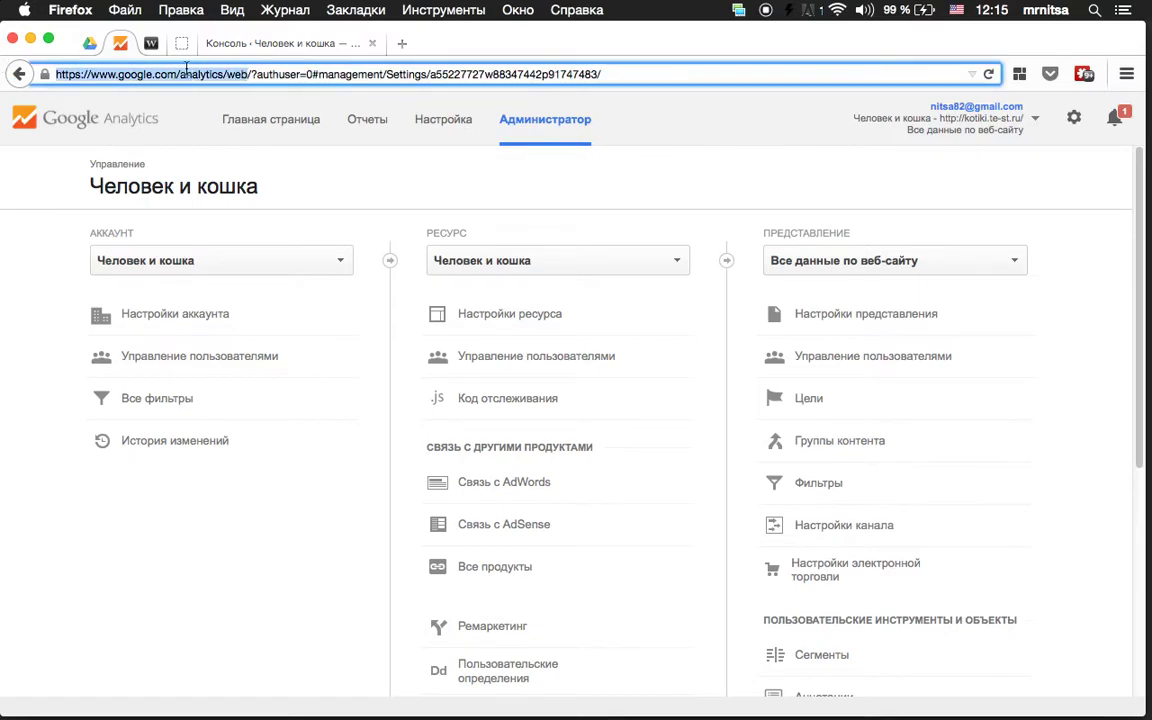
pyautogui.click(400, 44)
pyautogui.press('super+v')
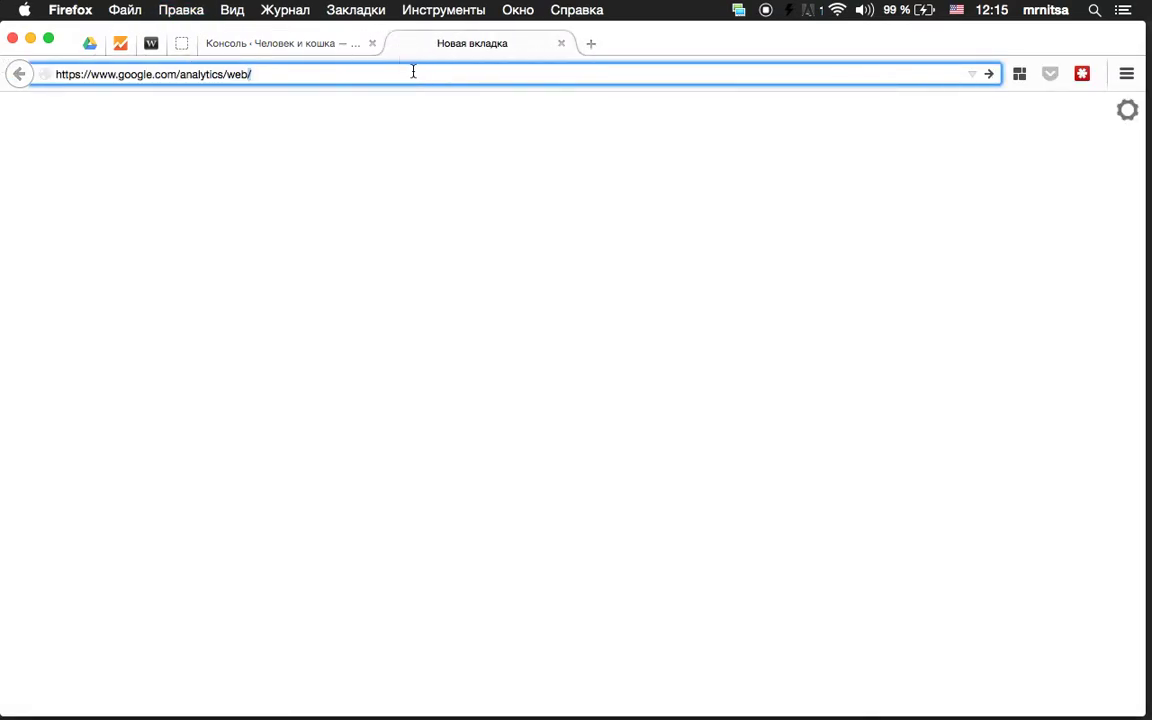
pyautogui.press('Return')
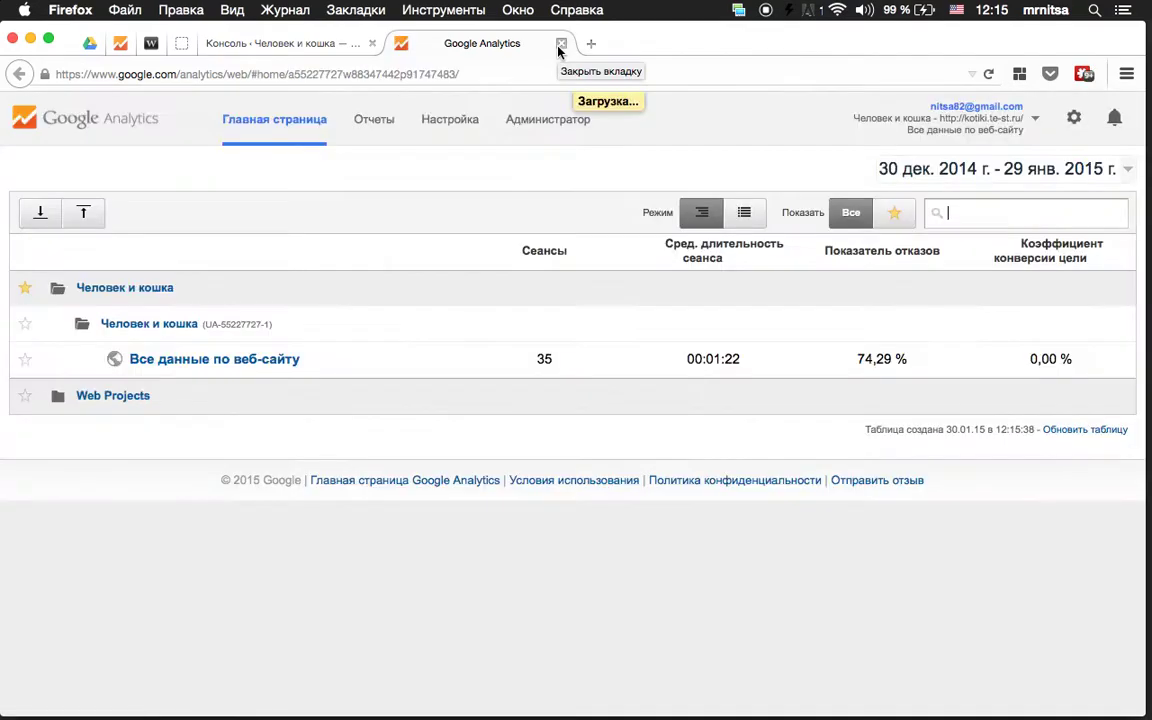
pyautogui.click(561, 44)
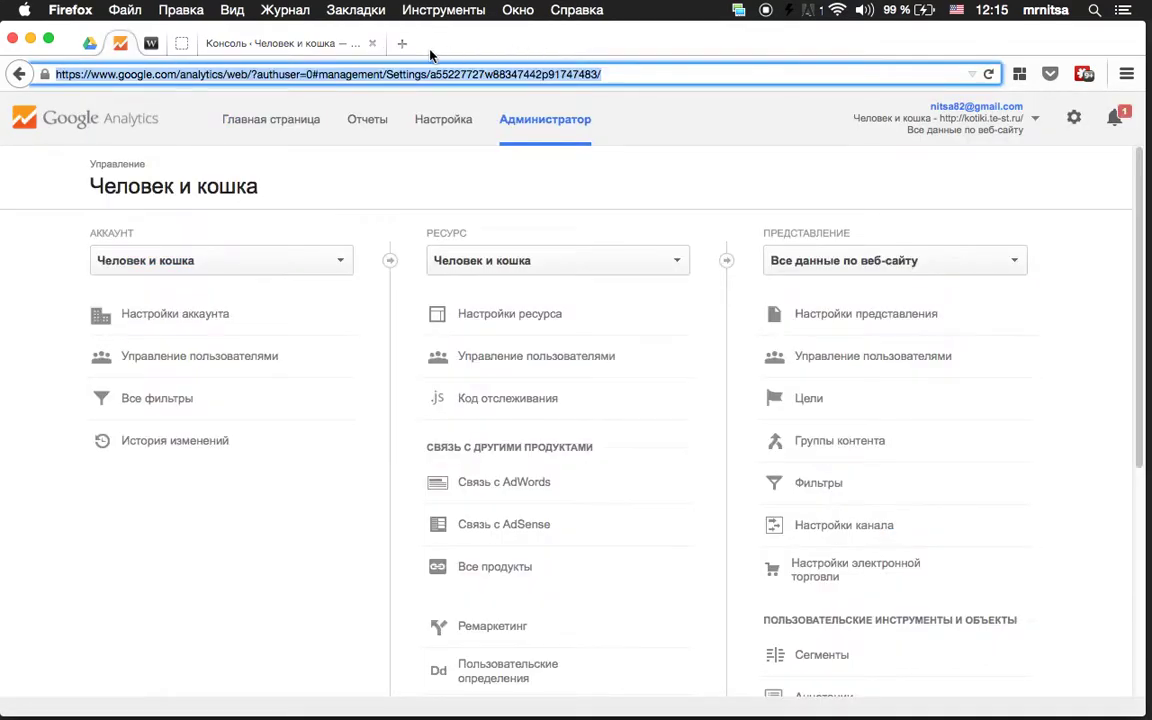
pyautogui.click(148, 45)
pyautogui.click(80, 699)
pyautogui.press('super+v')
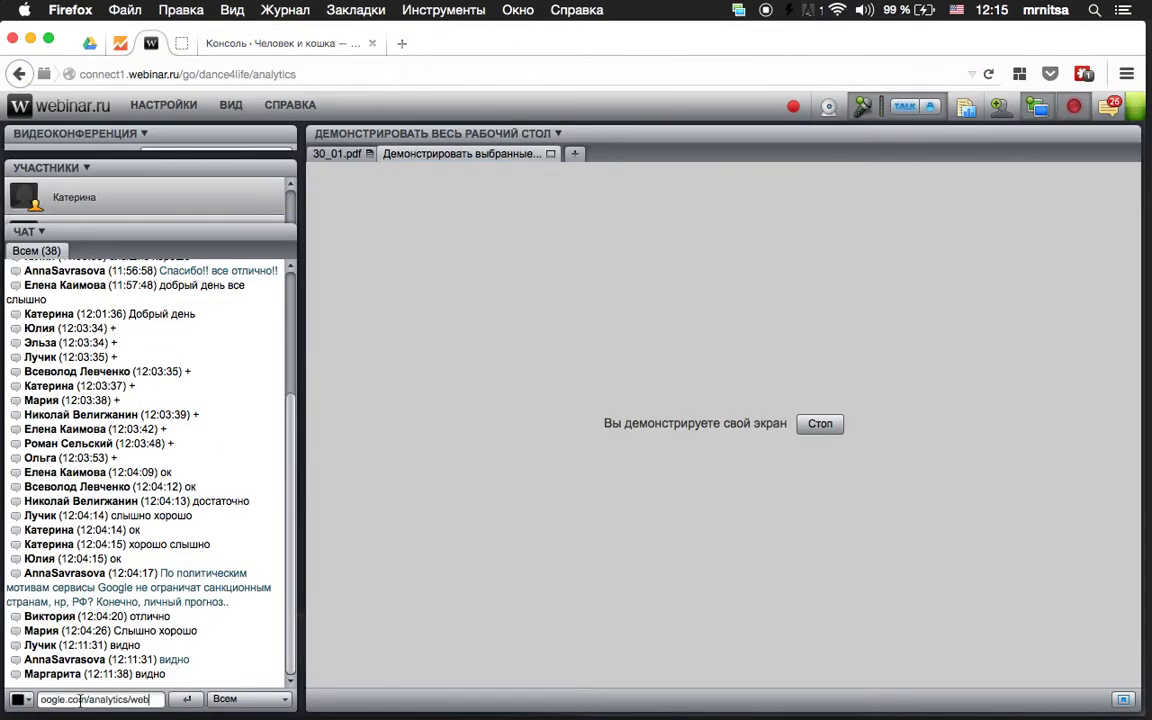
pyautogui.press('Return')
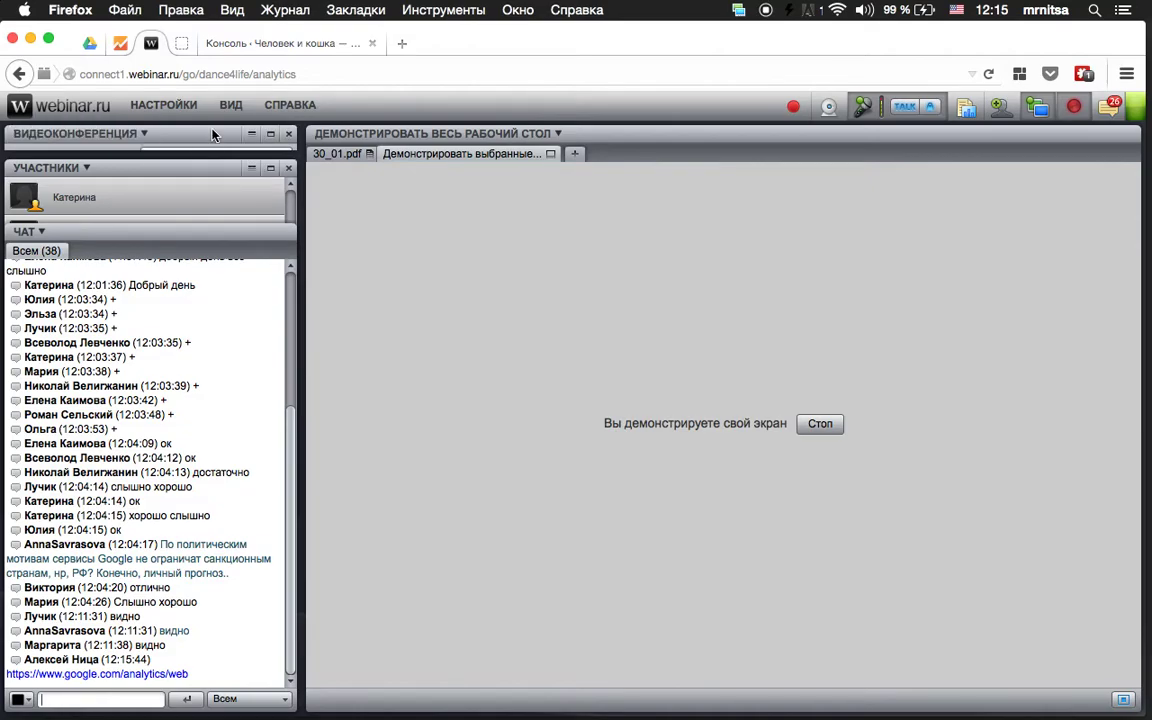
pyautogui.click(250, 40)
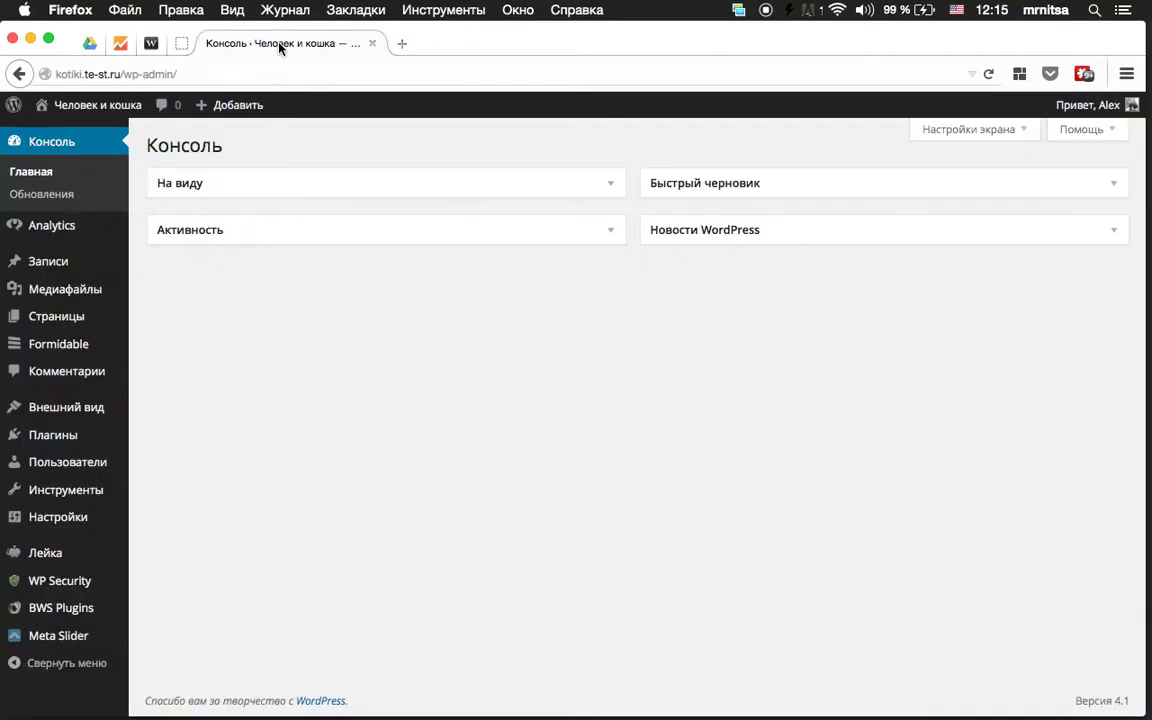
pyautogui.click(172, 43)
pyautogui.click(151, 43)
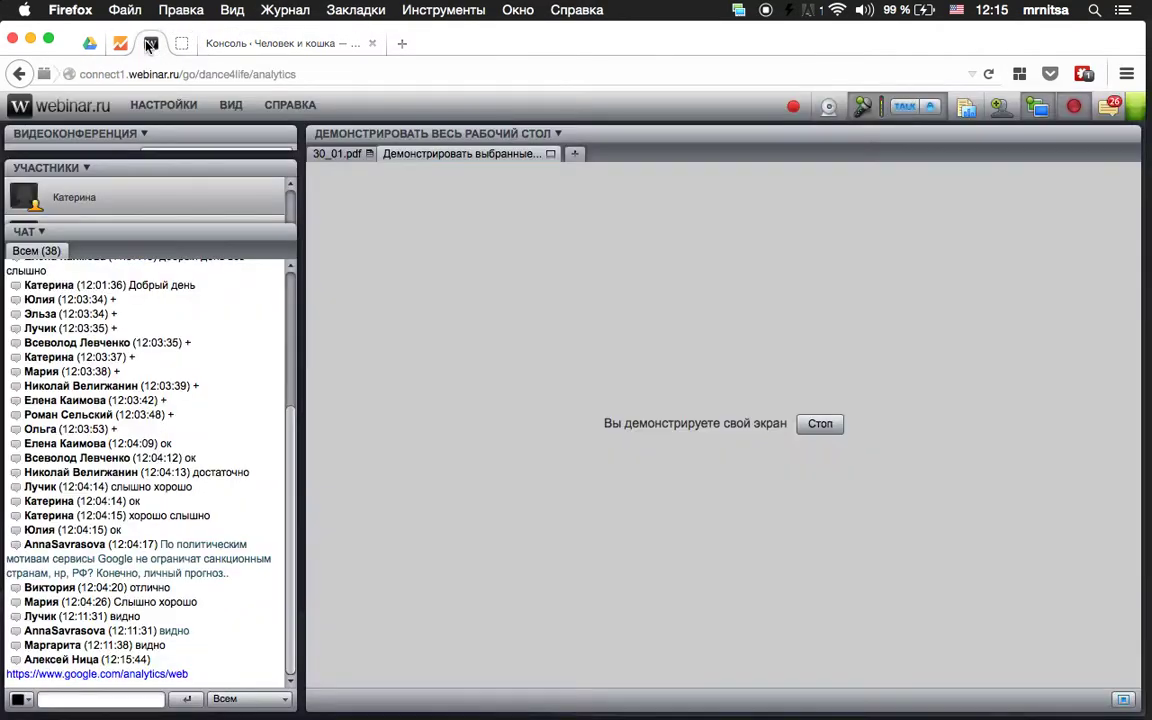
# Switch to Google Analytics and open the form for creating a new account from the account list
pyautogui.click(120, 43)
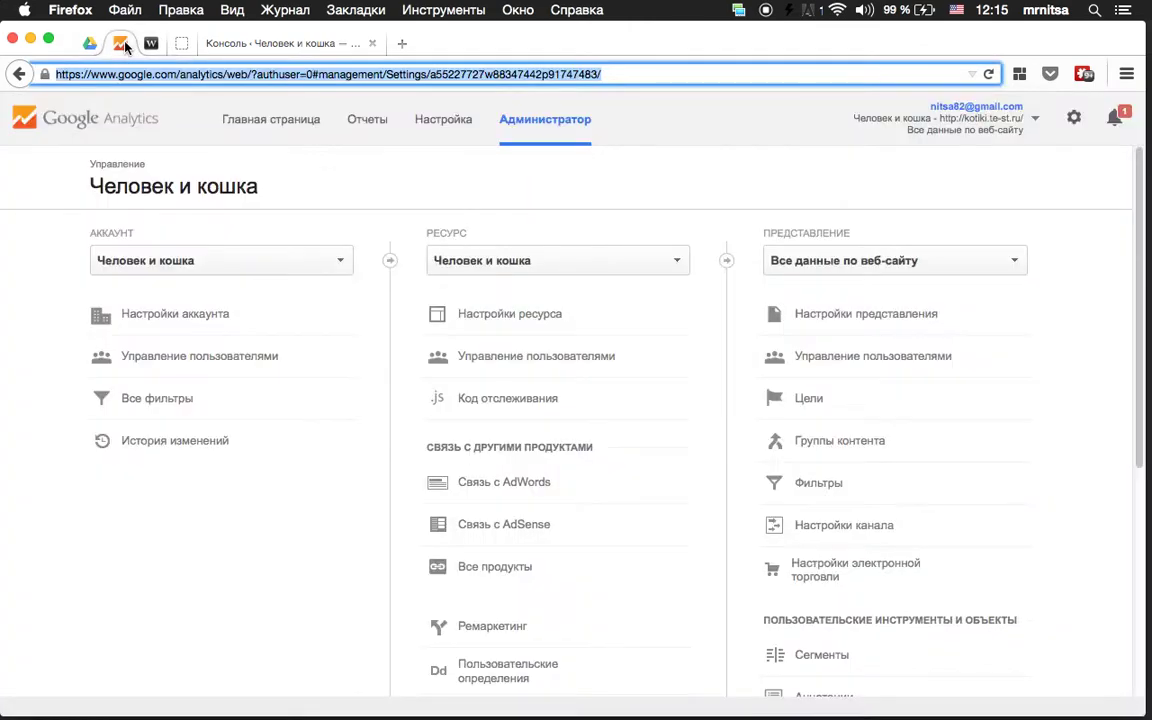
pyautogui.click(358, 182)
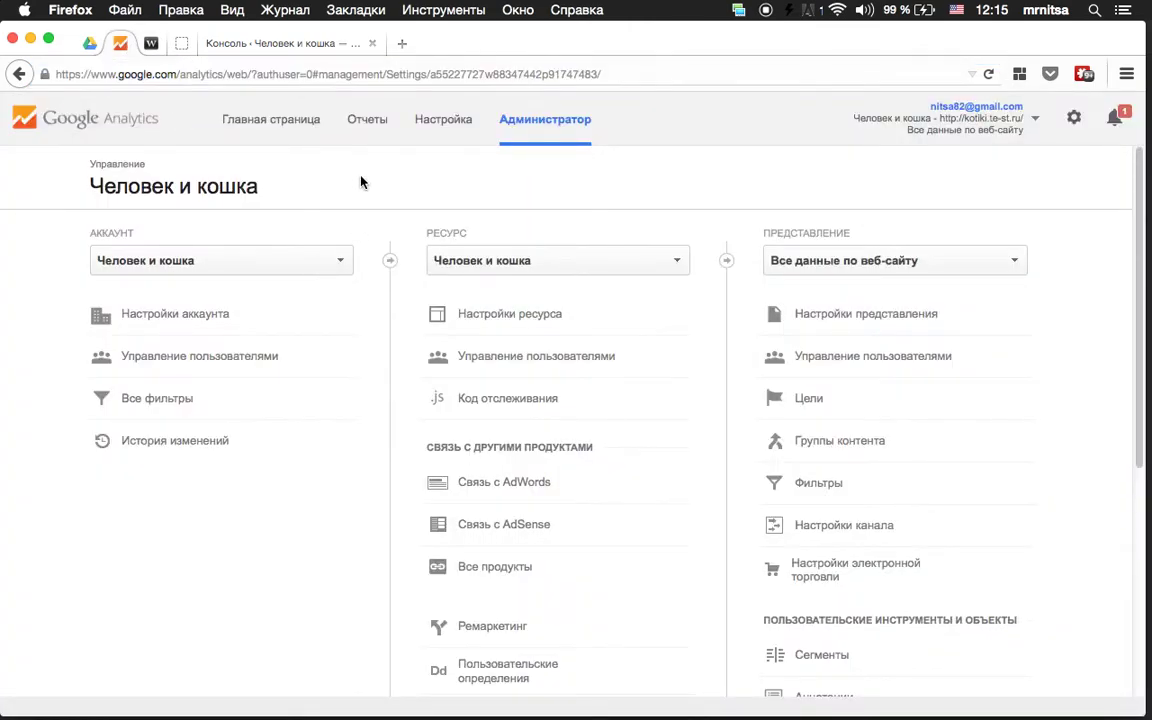
pyautogui.click(340, 263)
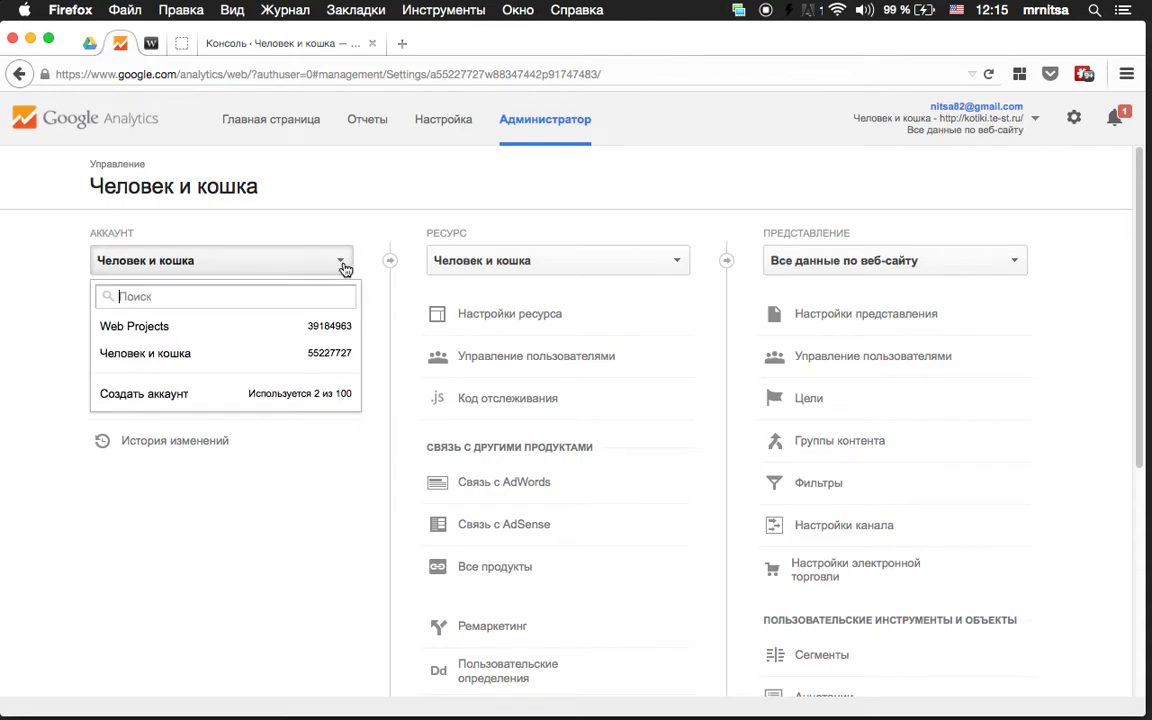
pyautogui.click(172, 393)
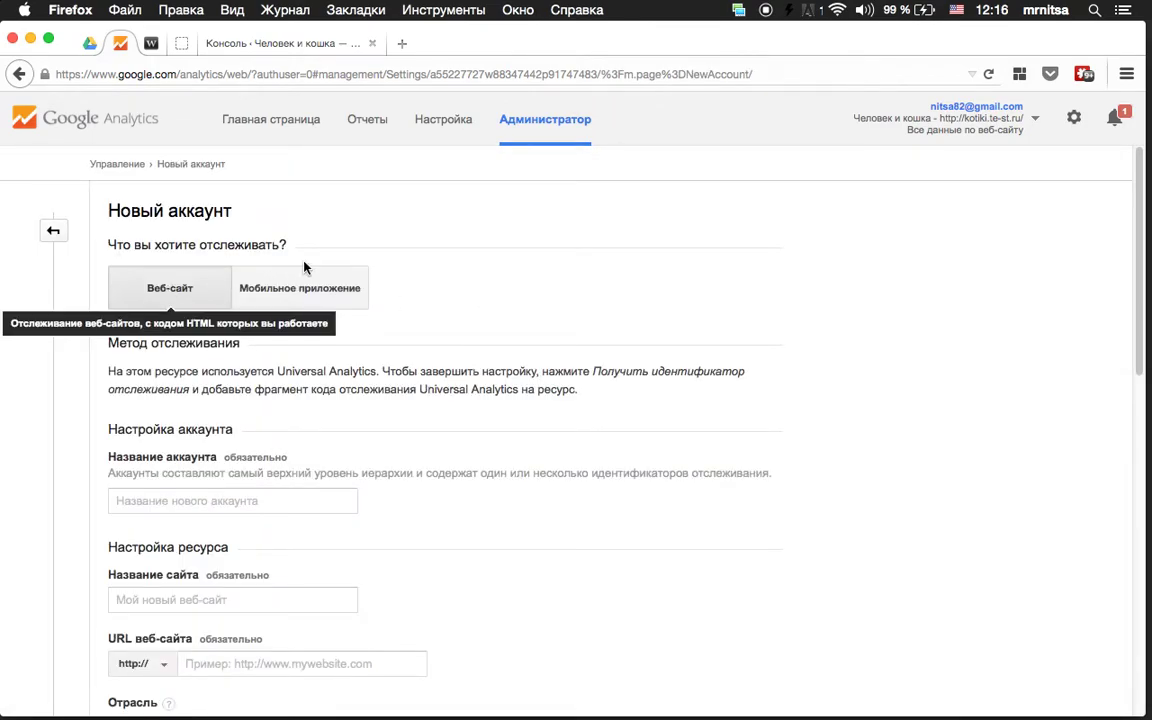
# Examine the new account form, including the account name, site name, website URL and data sharing settings
pyautogui.scroll(-2, 517, 297)
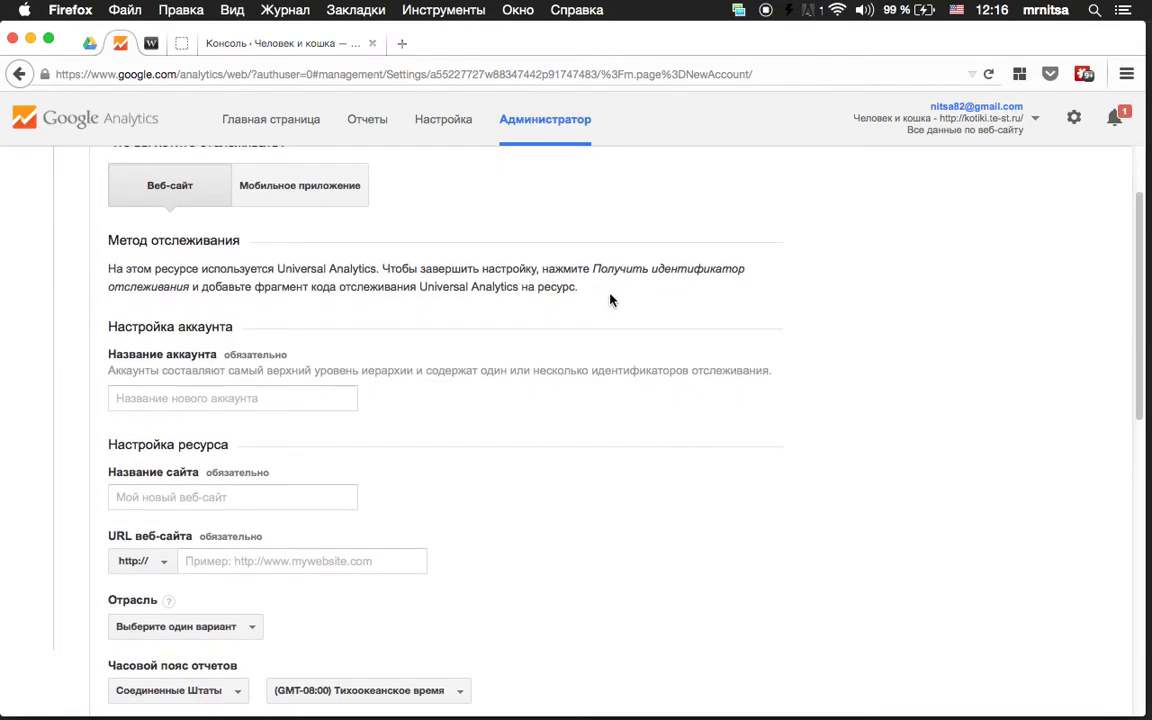
pyautogui.click(272, 391)
pyautogui.scroll(-2, 560, 429)
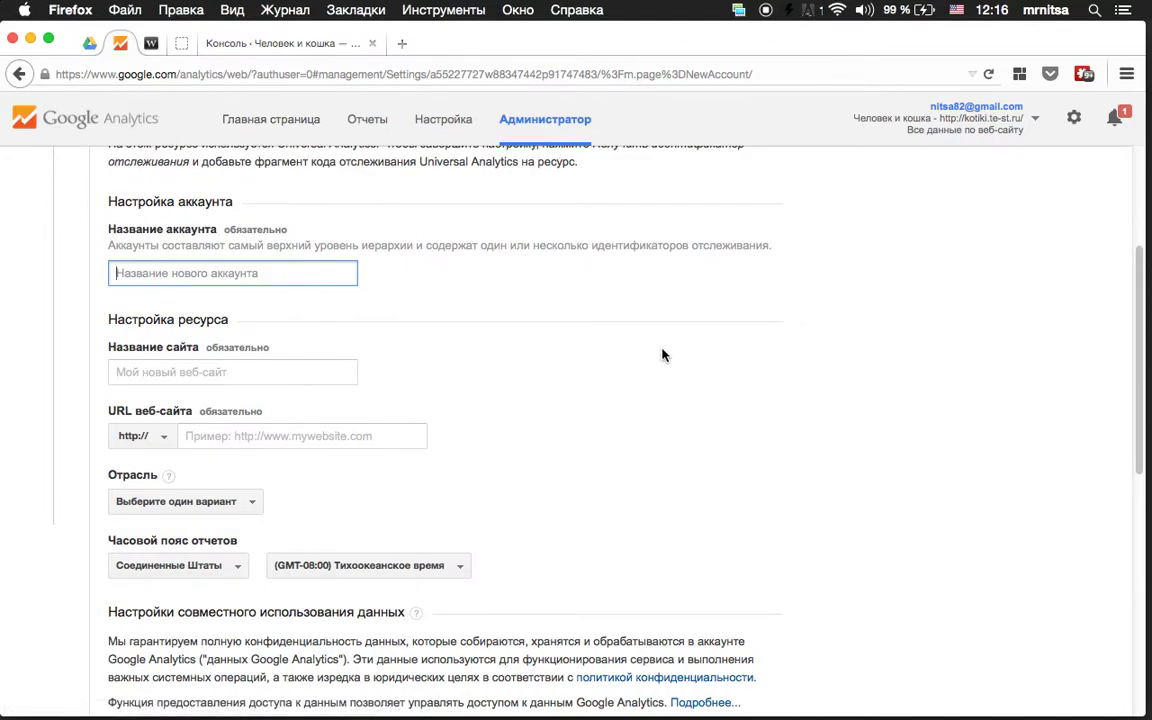
pyautogui.click(275, 372)
pyautogui.click(278, 436)
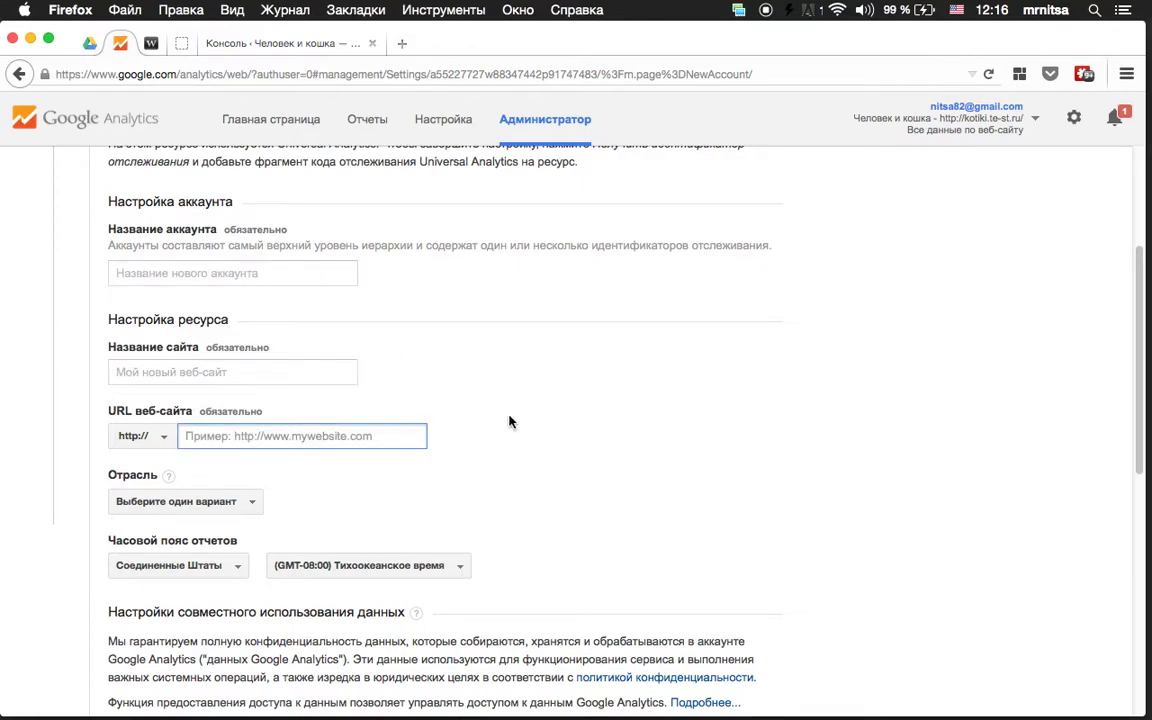
pyautogui.scroll(-3, 548, 399)
pyautogui.scroll(-15, 259, 436)
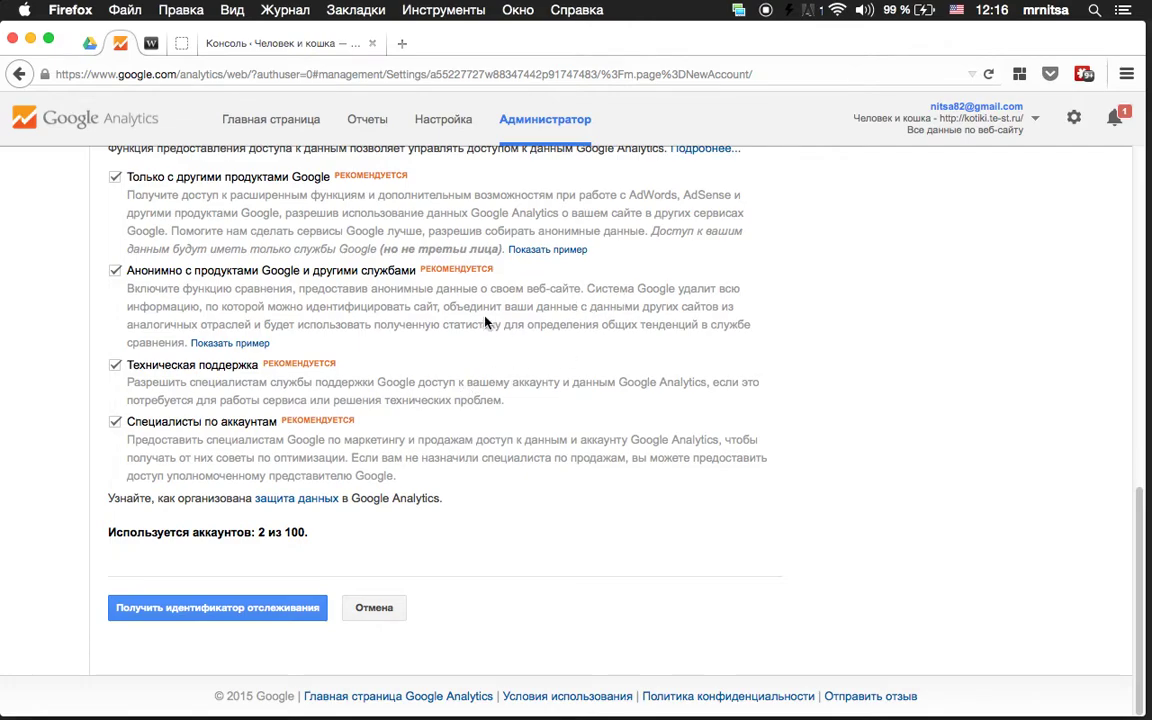
pyautogui.scroll(15, 470, 323)
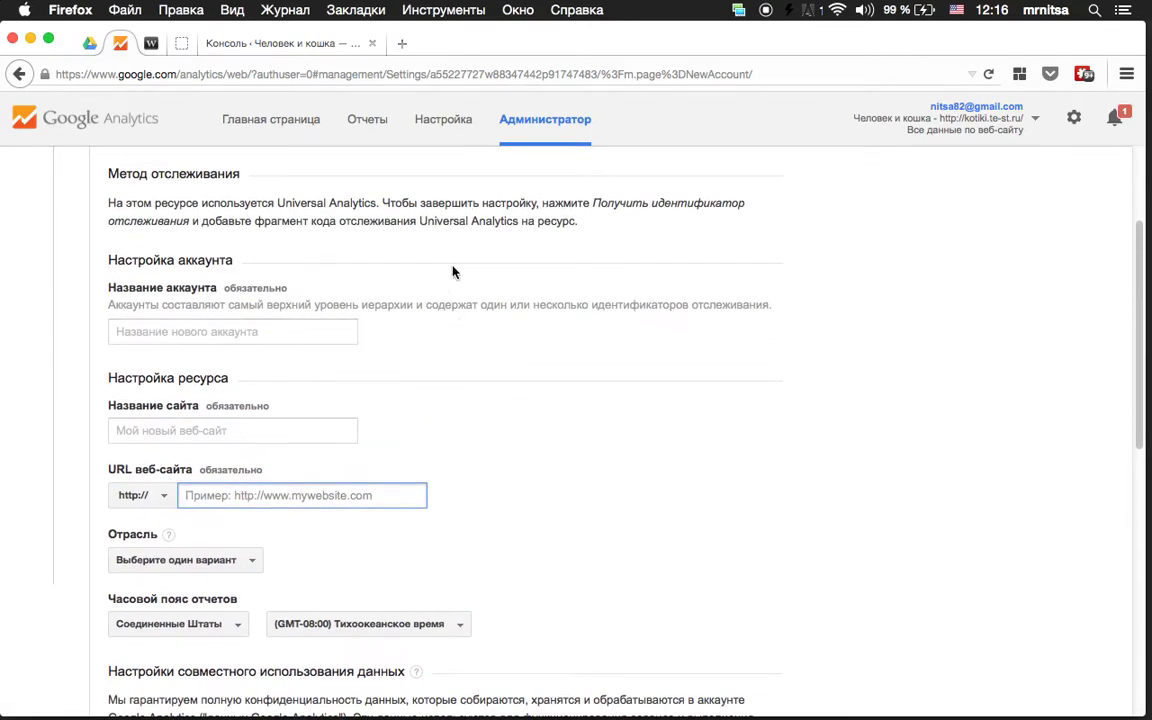
pyautogui.scroll(3, 449, 273)
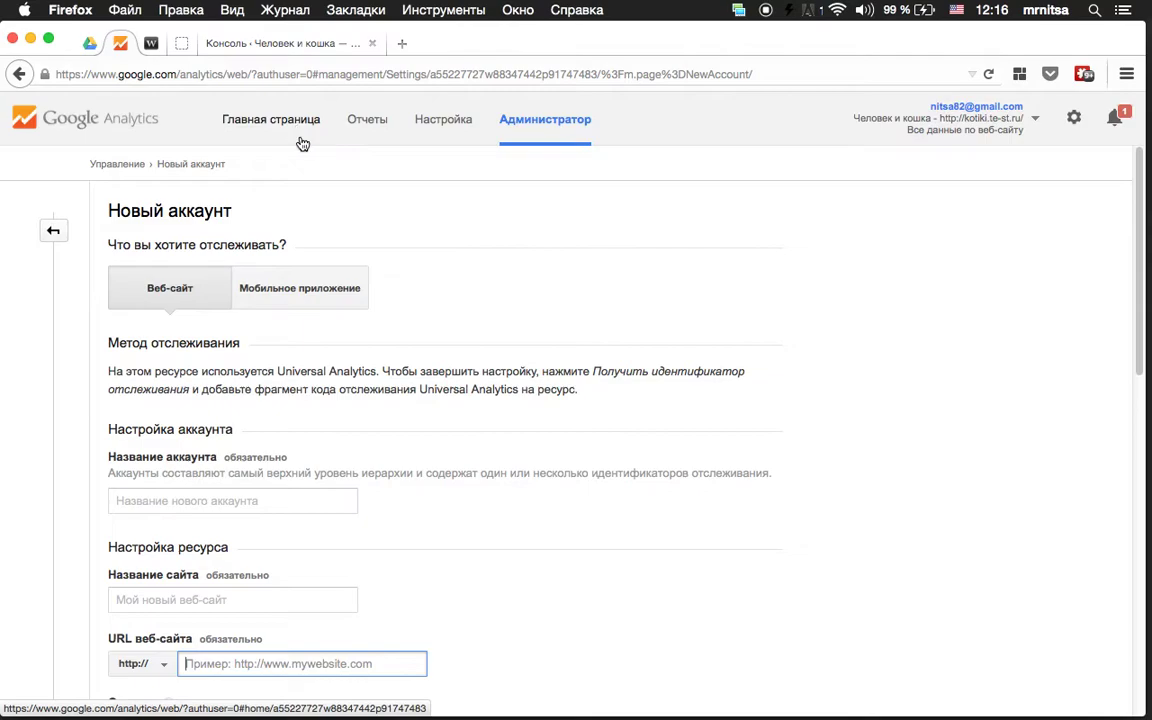
pyautogui.scroll(-15, 393, 260)
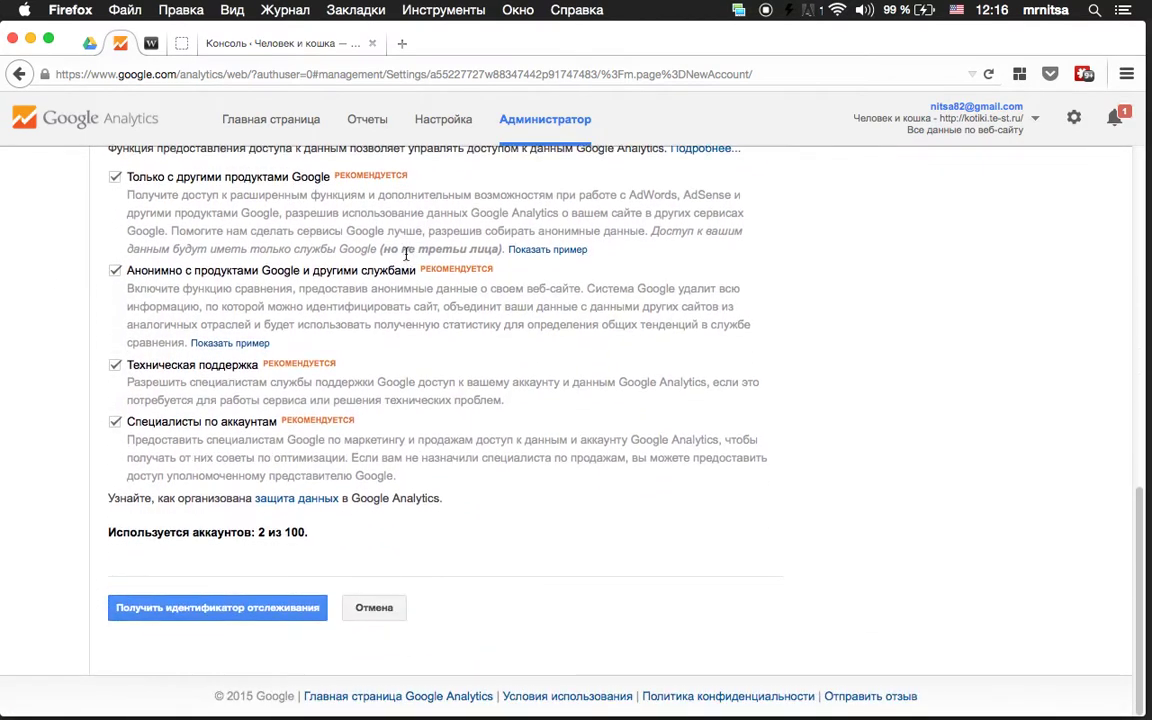
pyautogui.scroll(15, 280, 300)
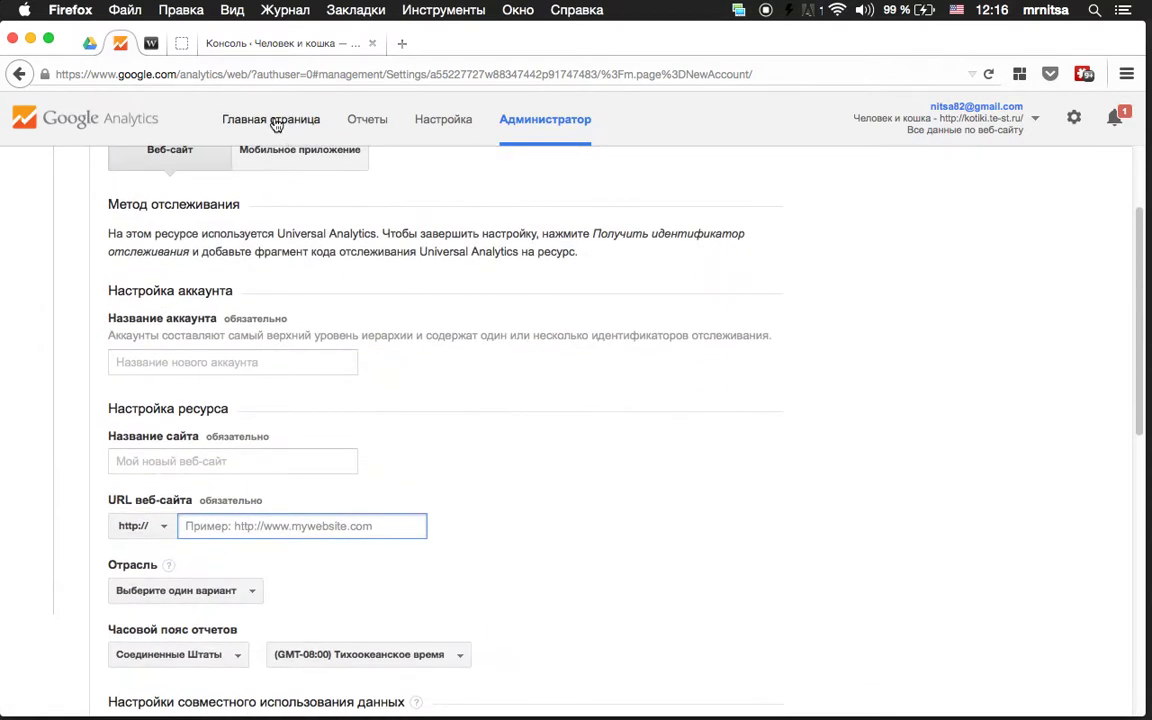
# Return to the administrator page and open the tracking code page of the "Человек и кошка" property
pyautogui.click(278, 120)
pyautogui.click(540, 121)
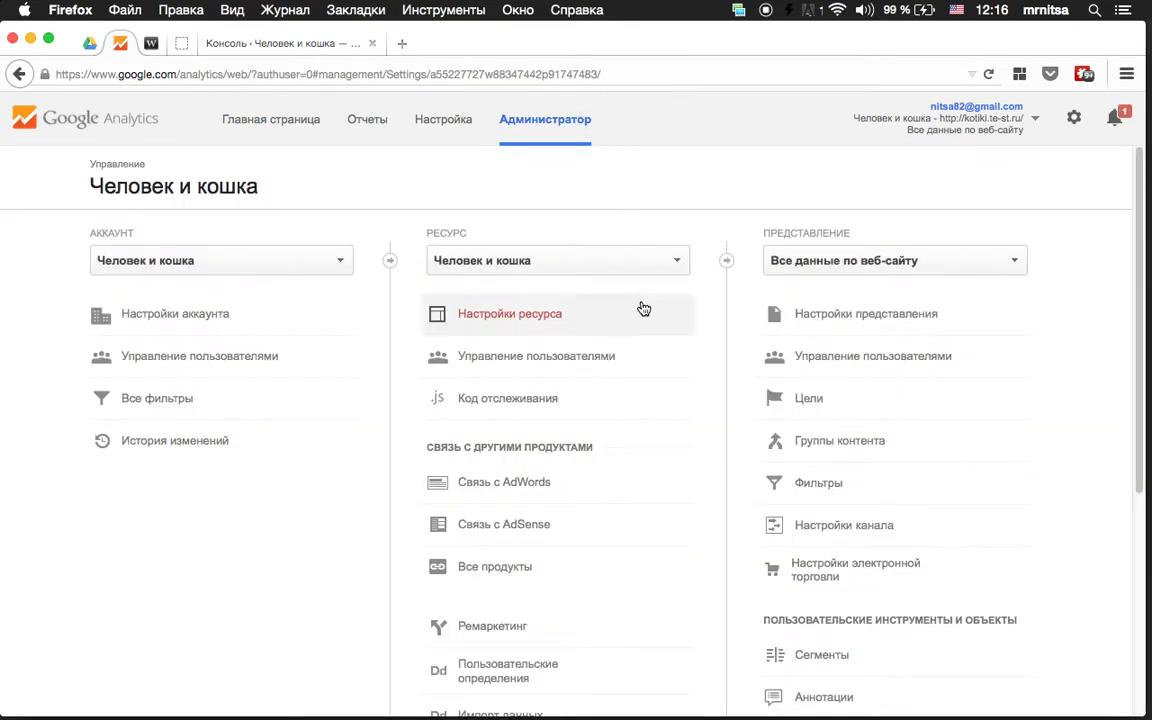
pyautogui.scroll(-1, 1033, 388)
pyautogui.scroll(-2, 1033, 388)
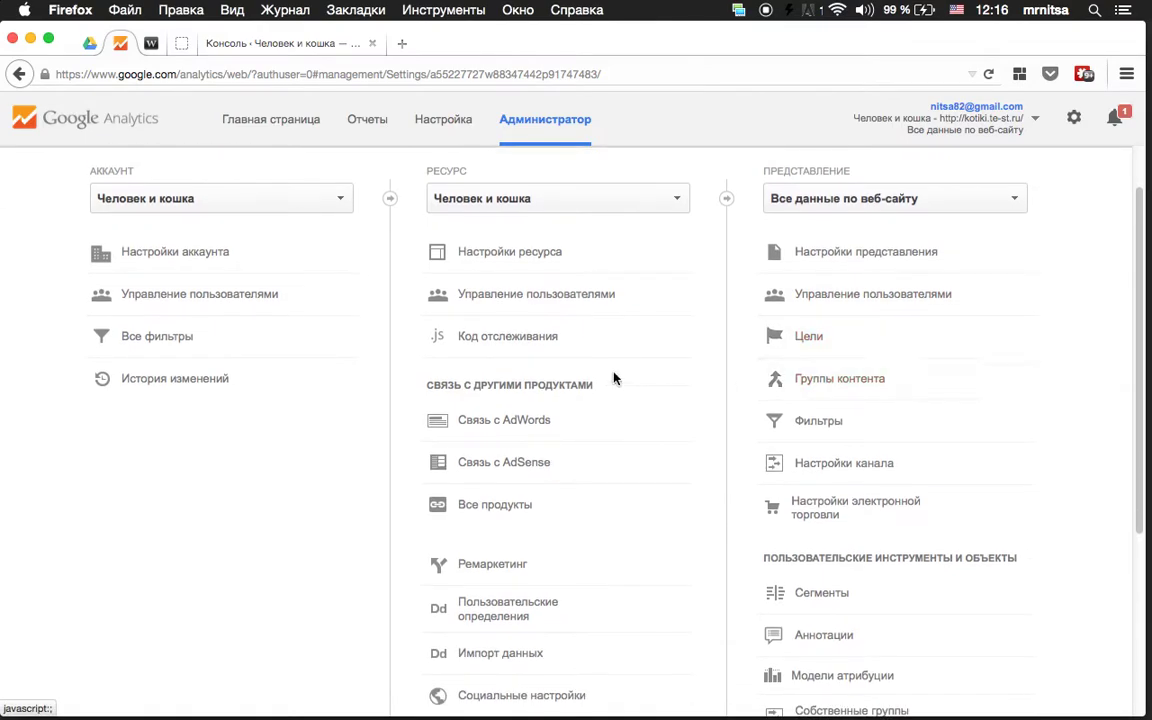
pyautogui.click(542, 347)
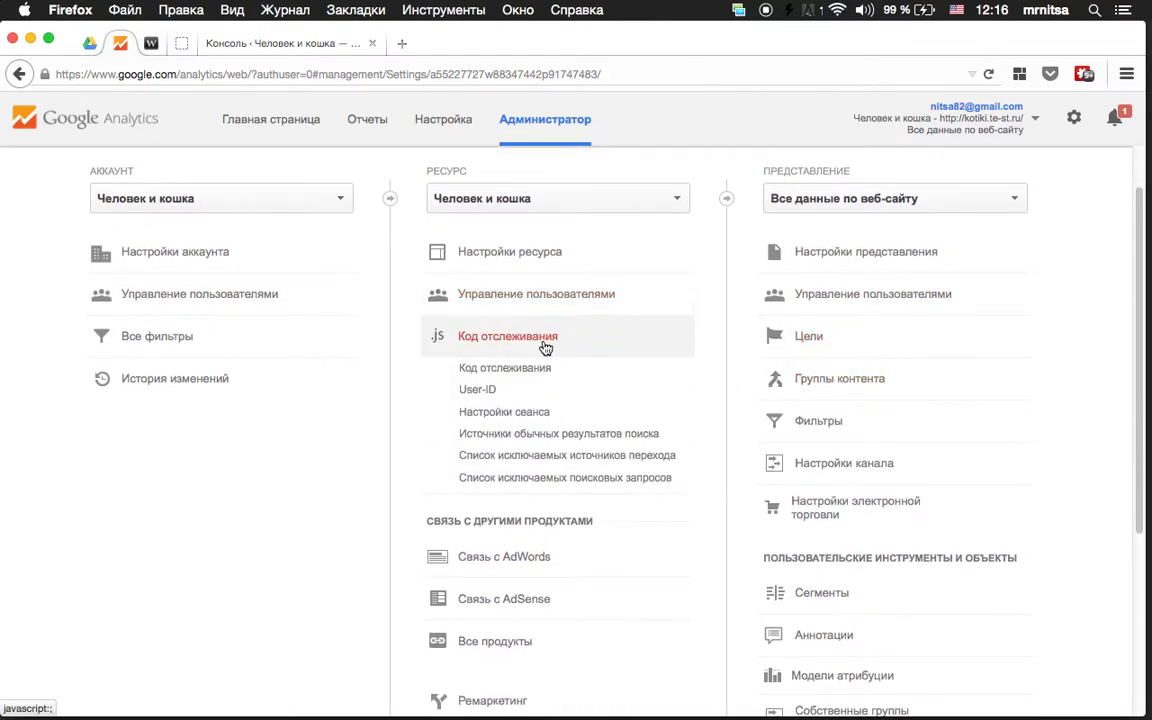
pyautogui.click(545, 344)
pyautogui.click(520, 342)
pyautogui.click(516, 376)
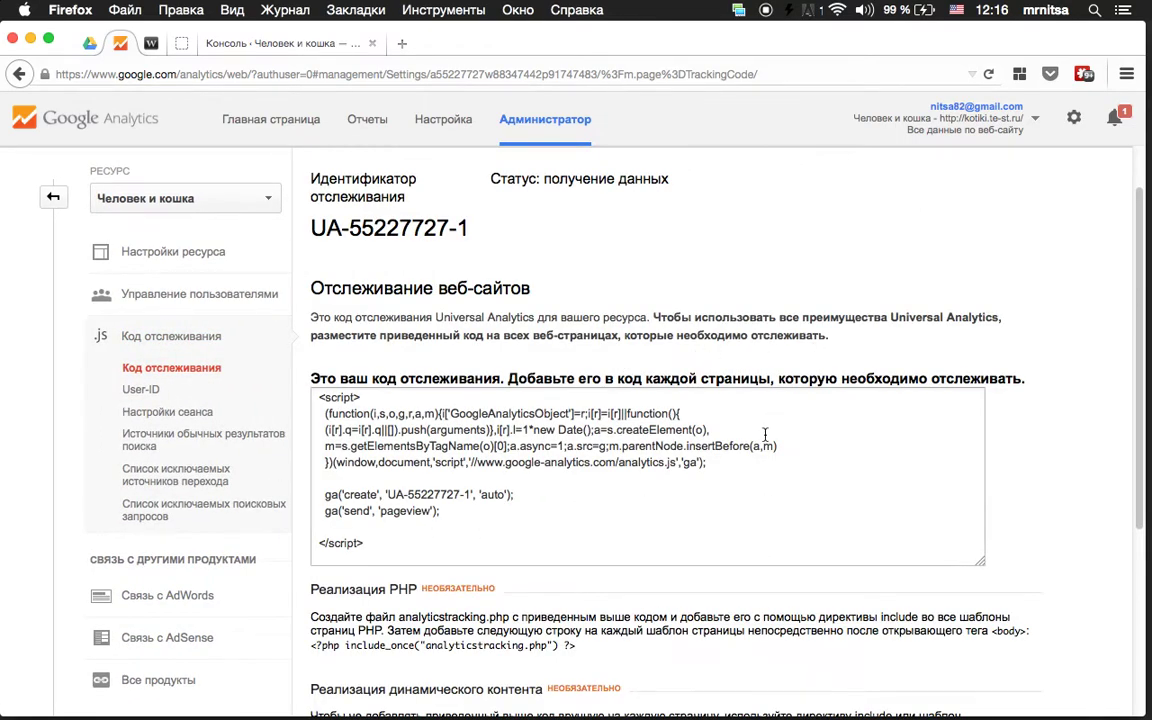
# Read through the tracking code and its implementation instructions, and check the webinar chat
pyautogui.scroll(-1, 370, 366)
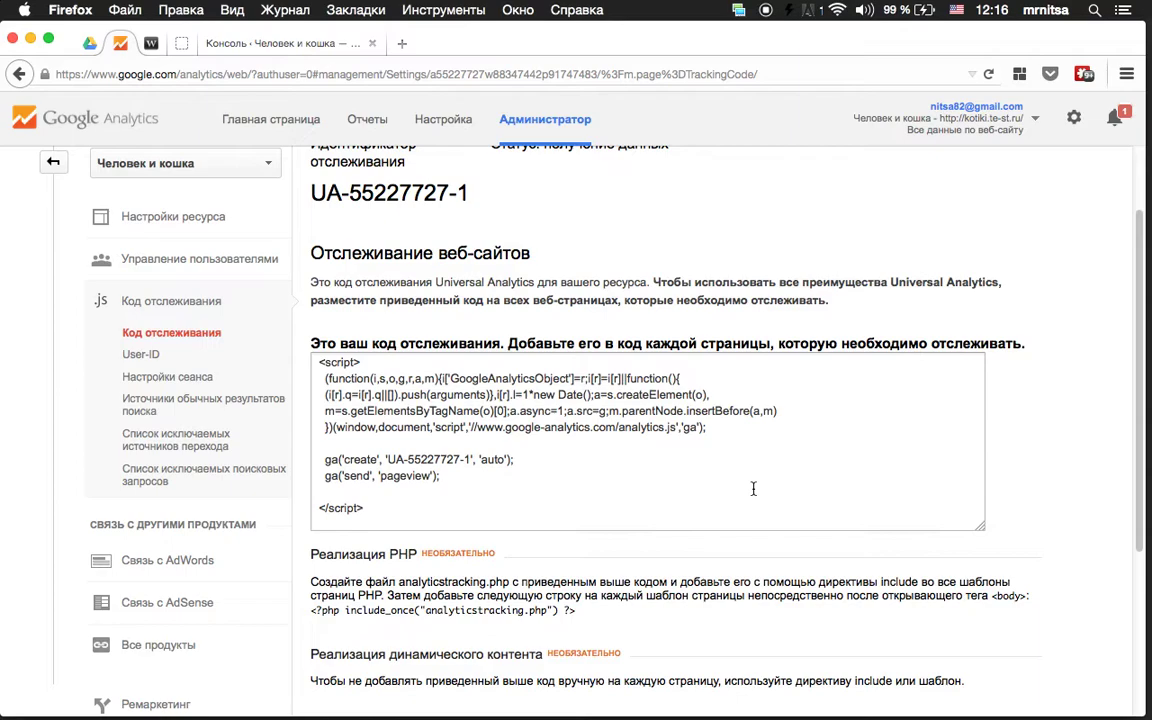
pyautogui.scroll(-2, 748, 481)
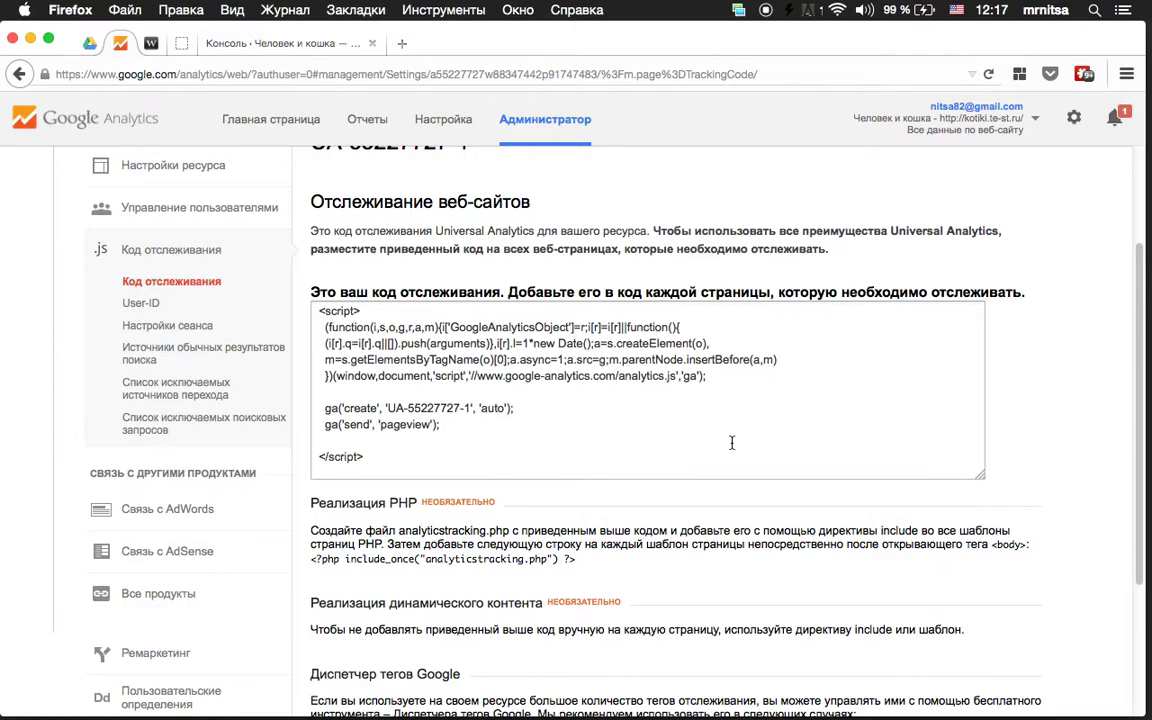
pyautogui.scroll(-4, 660, 400)
pyautogui.scroll(4, 615, 347)
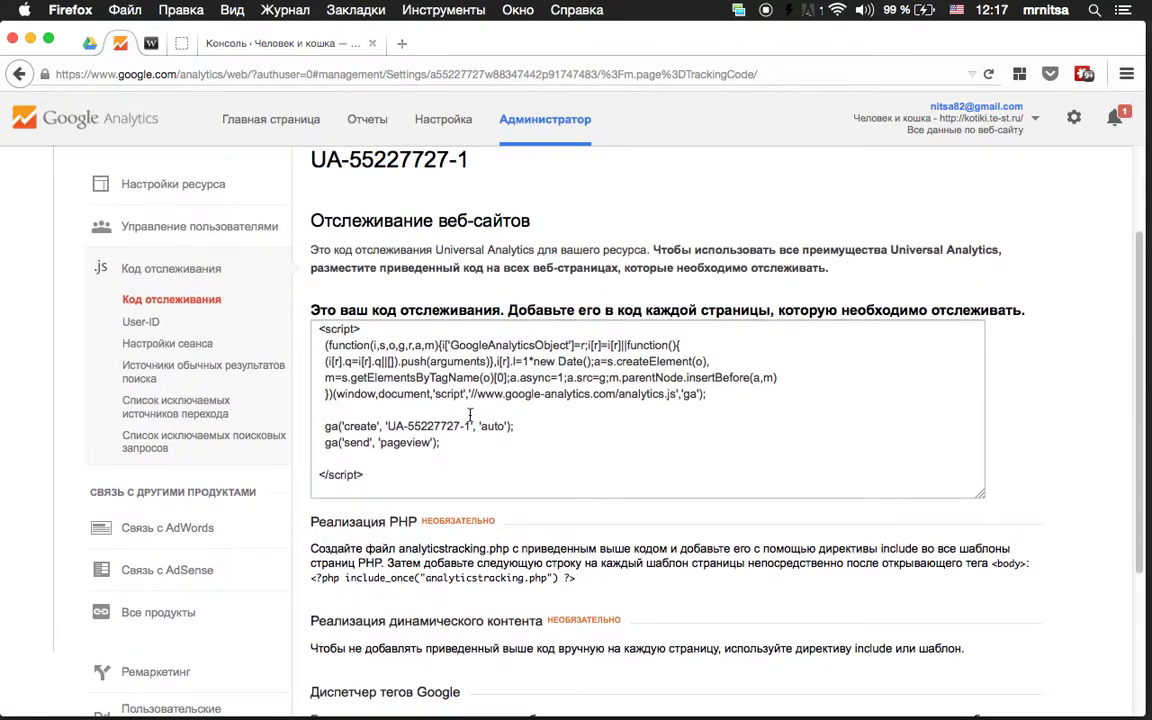
pyautogui.scroll(3, 440, 345)
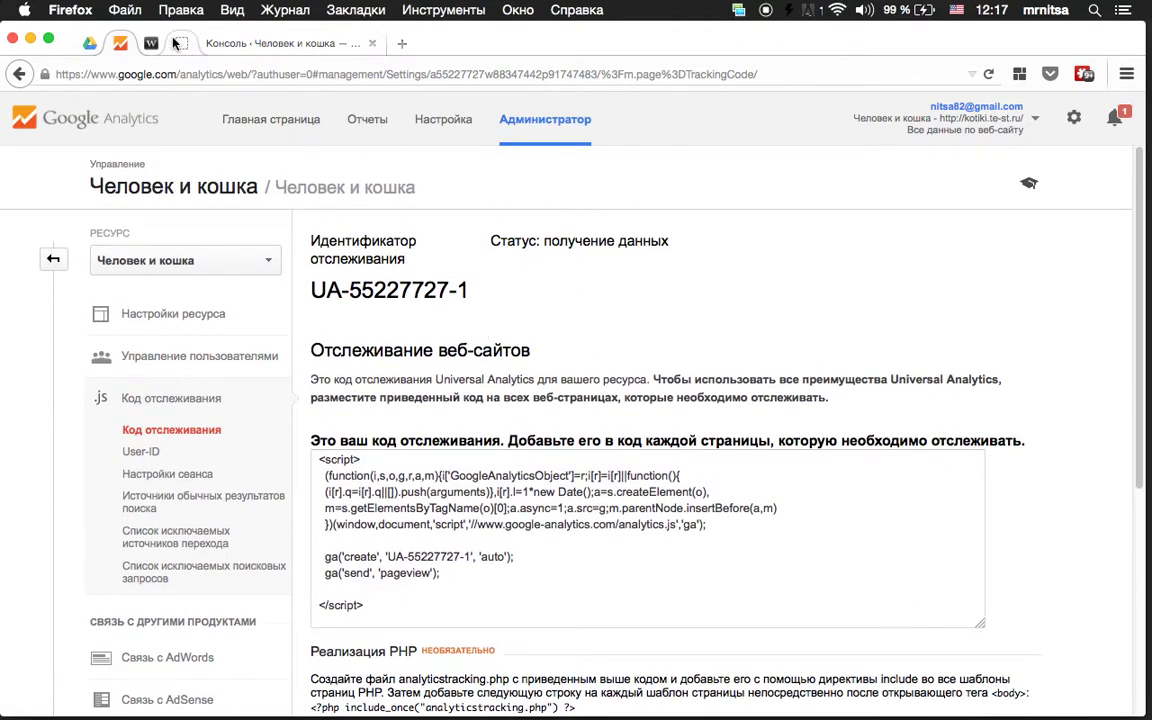
pyautogui.click(150, 44)
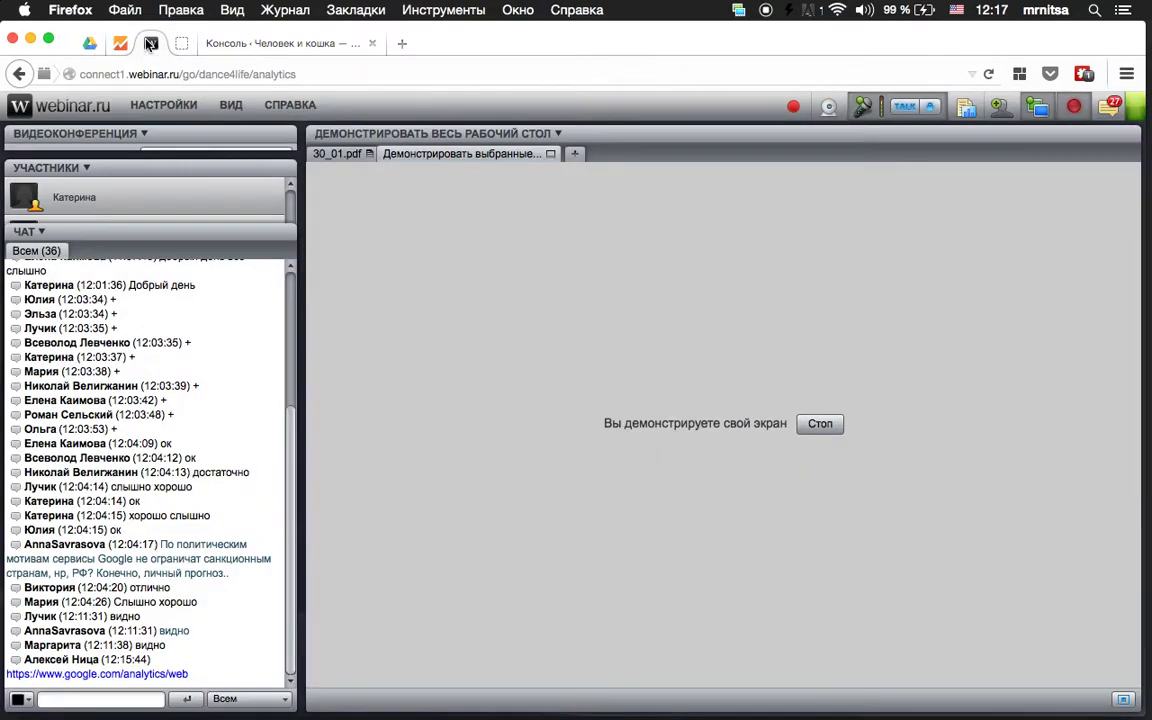
# Open the installed plugins list in the WordPress console and copy the plugin name "Google Analytics by Yoast"
pyautogui.click(229, 44)
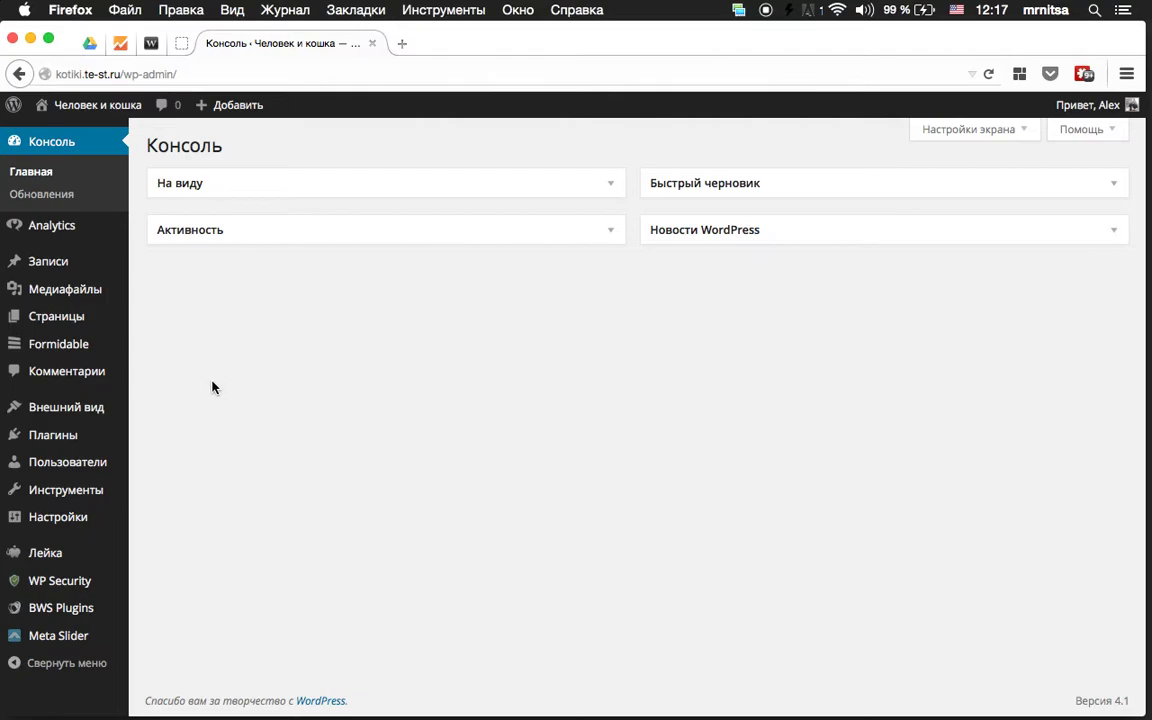
pyautogui.moveTo(62, 435)
pyautogui.click(190, 437)
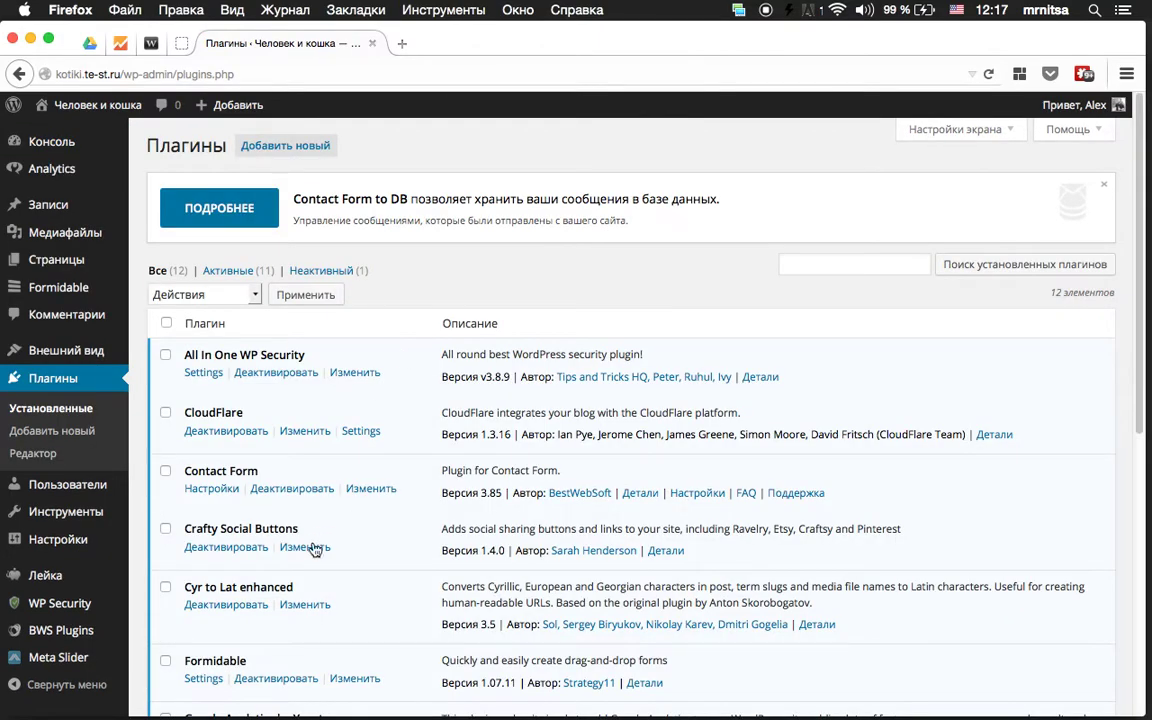
pyautogui.scroll(-5, 350, 420)
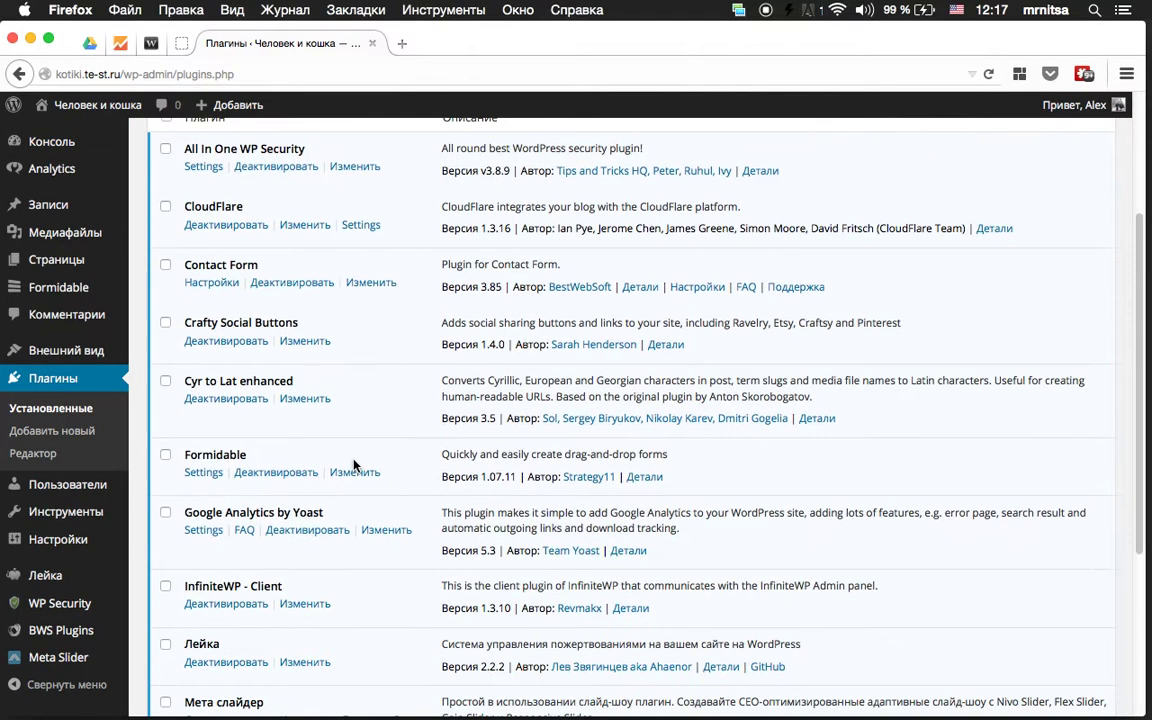
pyautogui.moveTo(351, 513); pyautogui.dragTo(187, 518)
pyautogui.press('super+c')
# Search for the copied name "Google Analytics by Yoast" on the page for adding new plugins
pyautogui.scroll(5, 352, 424)
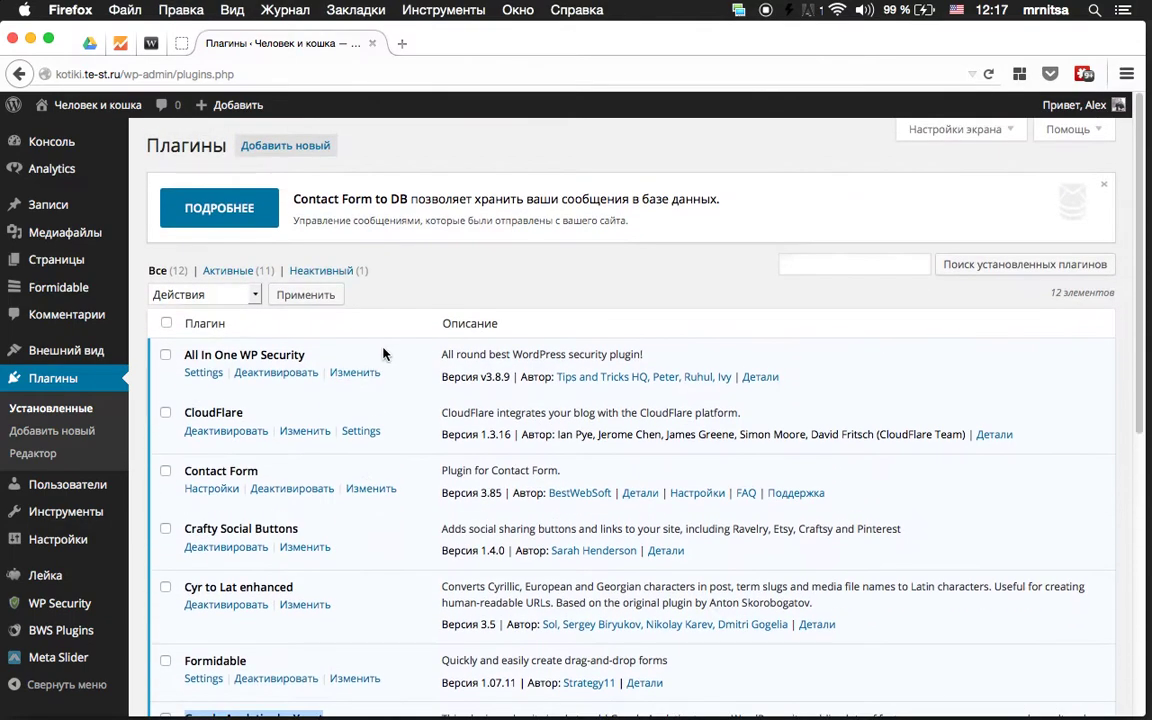
pyautogui.click(308, 146)
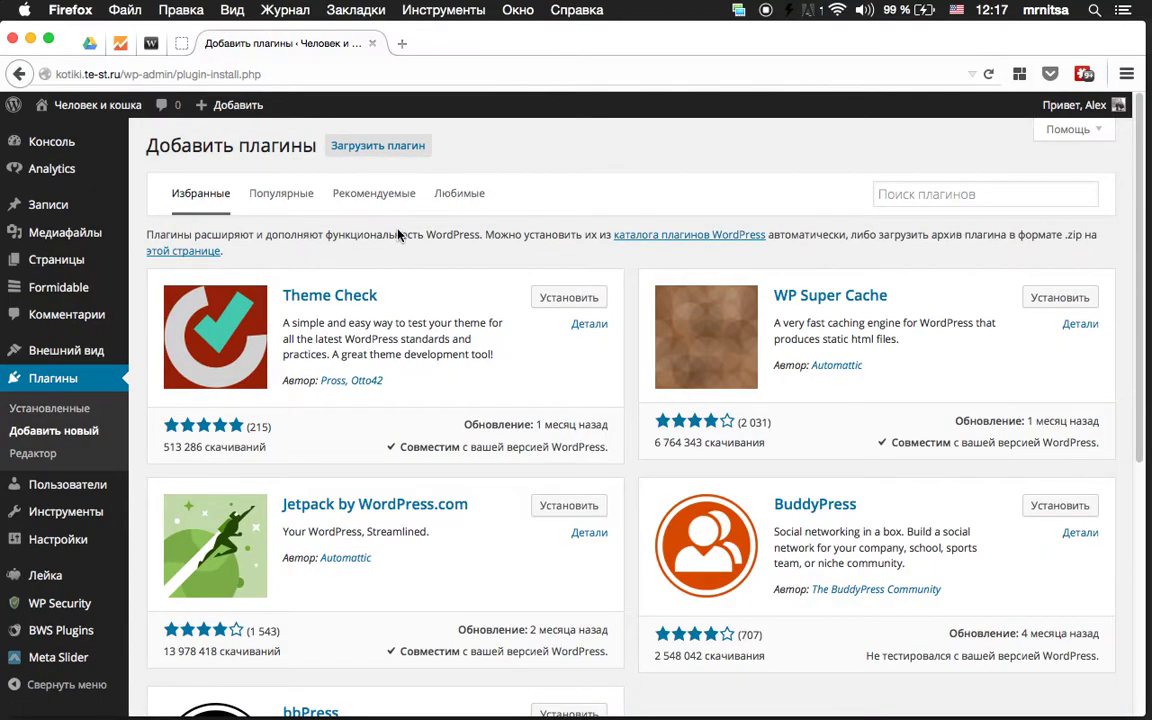
pyautogui.click(905, 194)
pyautogui.press('super+v')
pyautogui.press('Return')
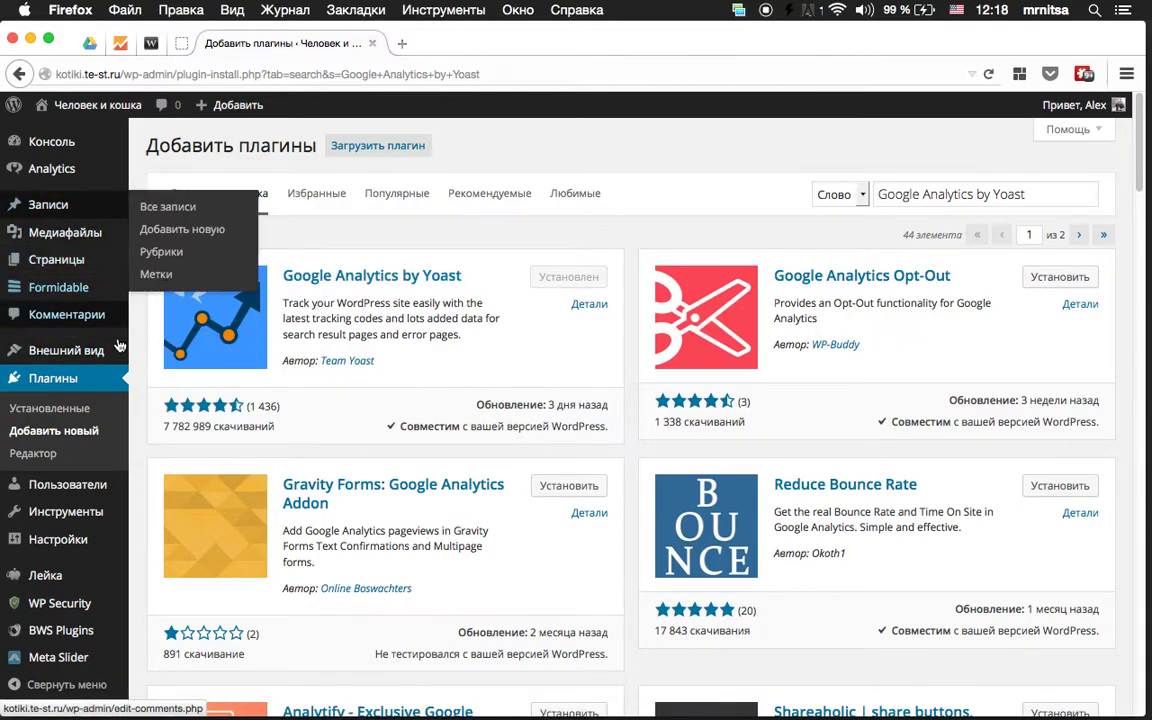
# Open the settings of the Google Analytics by Yoast plugin and highlight the tracking ID on the Google Analytics tracking code page
pyautogui.click(58, 171)
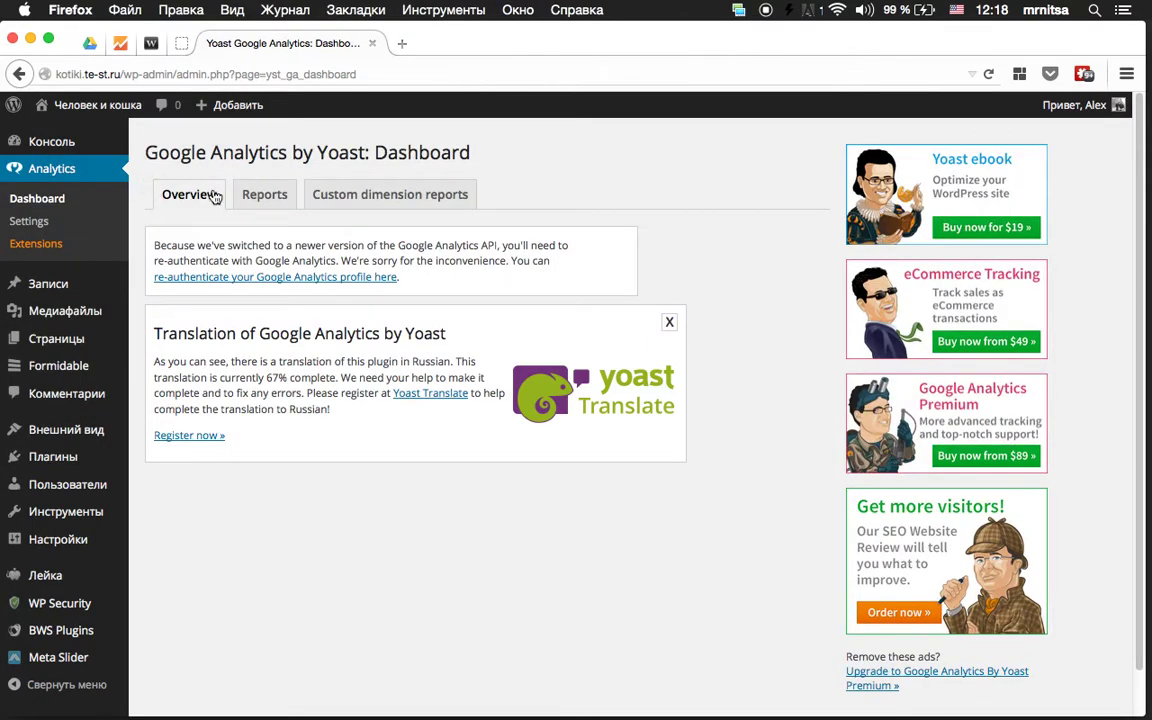
pyautogui.click(53, 227)
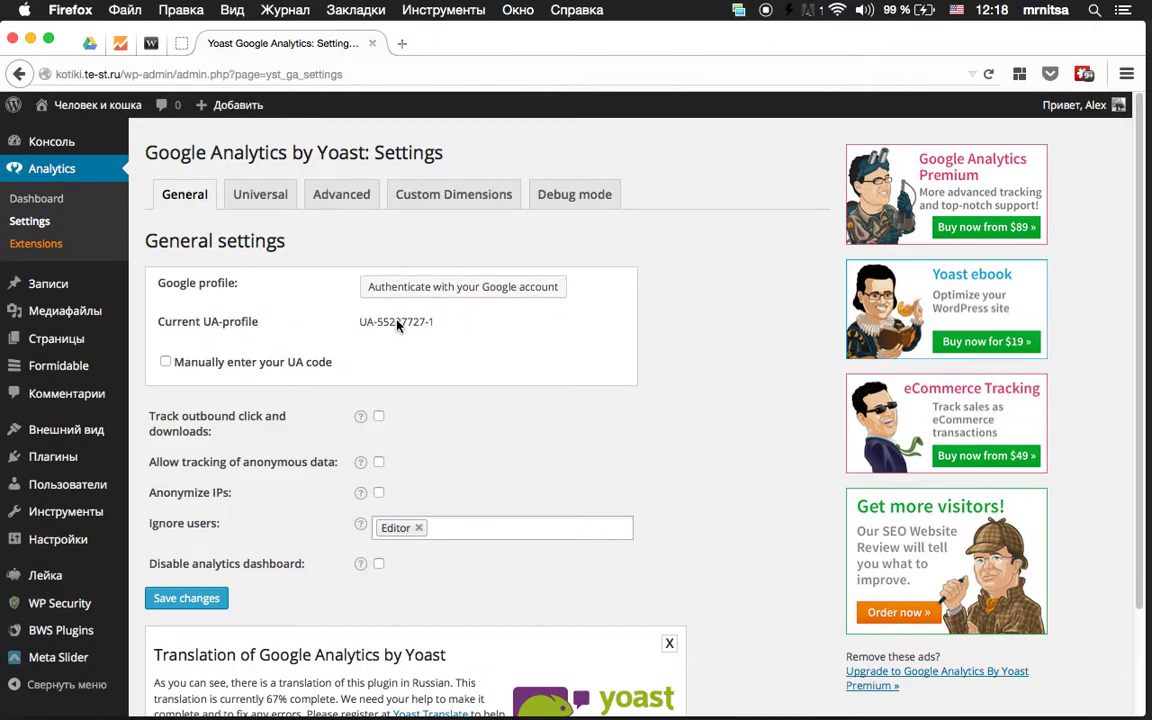
pyautogui.click(119, 45)
pyautogui.moveTo(478, 292); pyautogui.dragTo(344, 290)
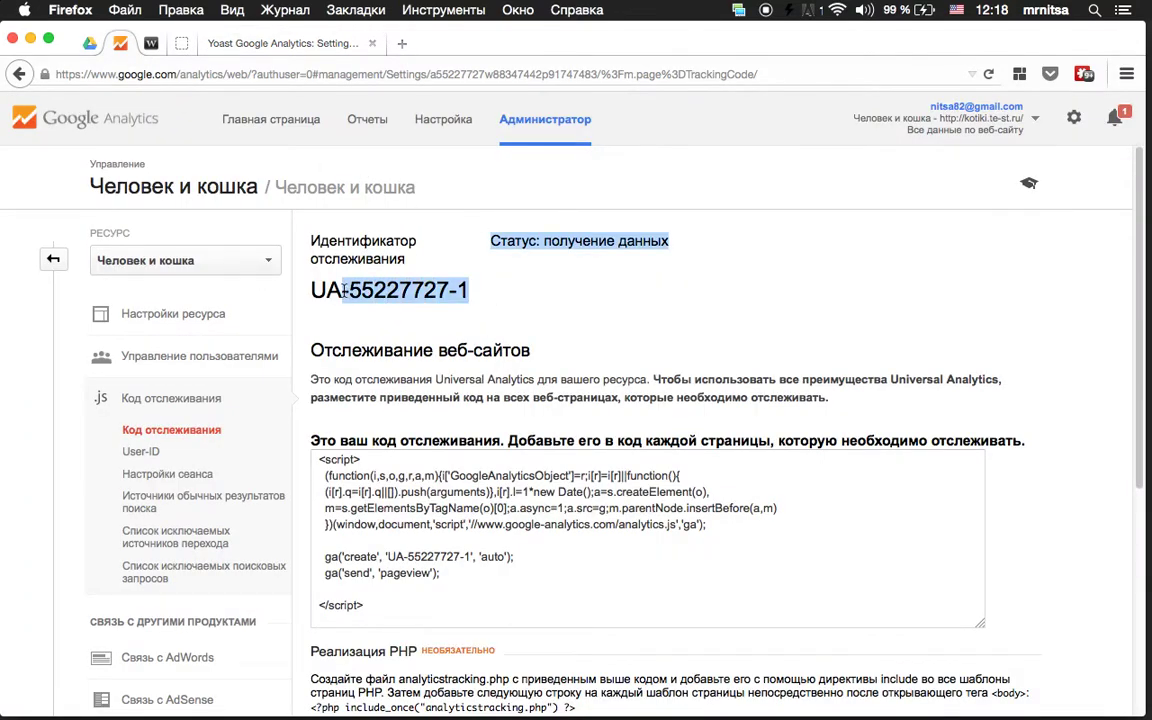
# Return to the Google Analytics by Yoast settings and look through the General settings
pyautogui.click(311, 262)
pyautogui.click(264, 45)
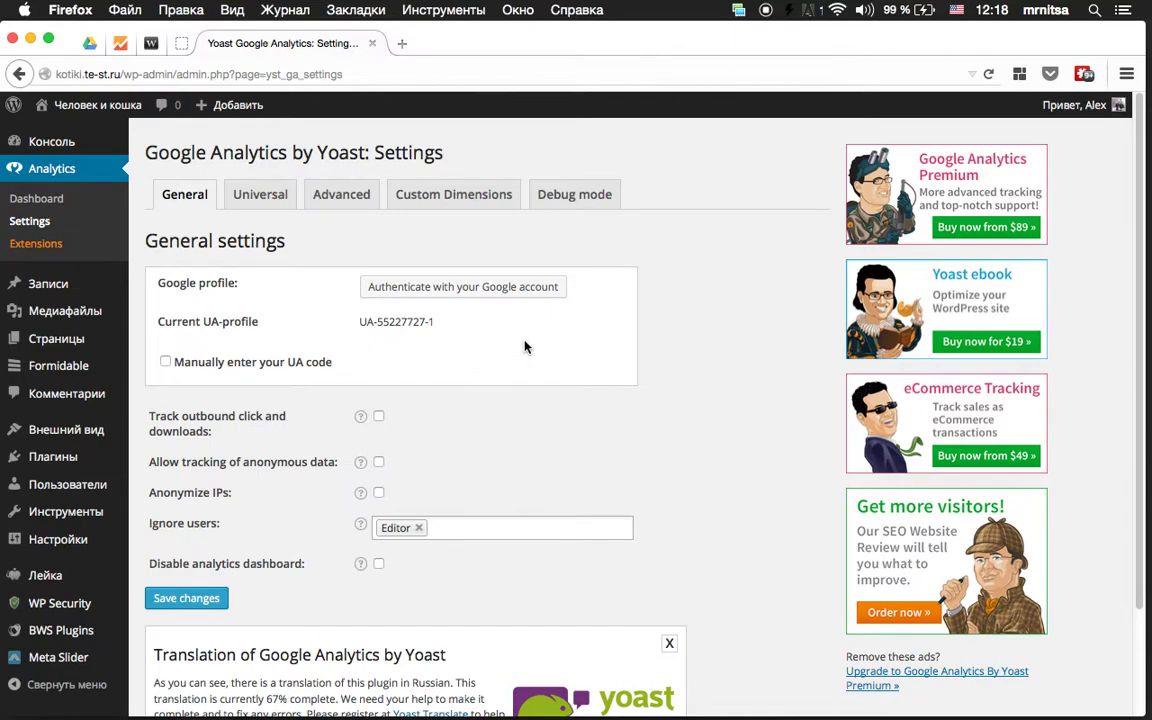
pyautogui.scroll(-2, 525, 347)
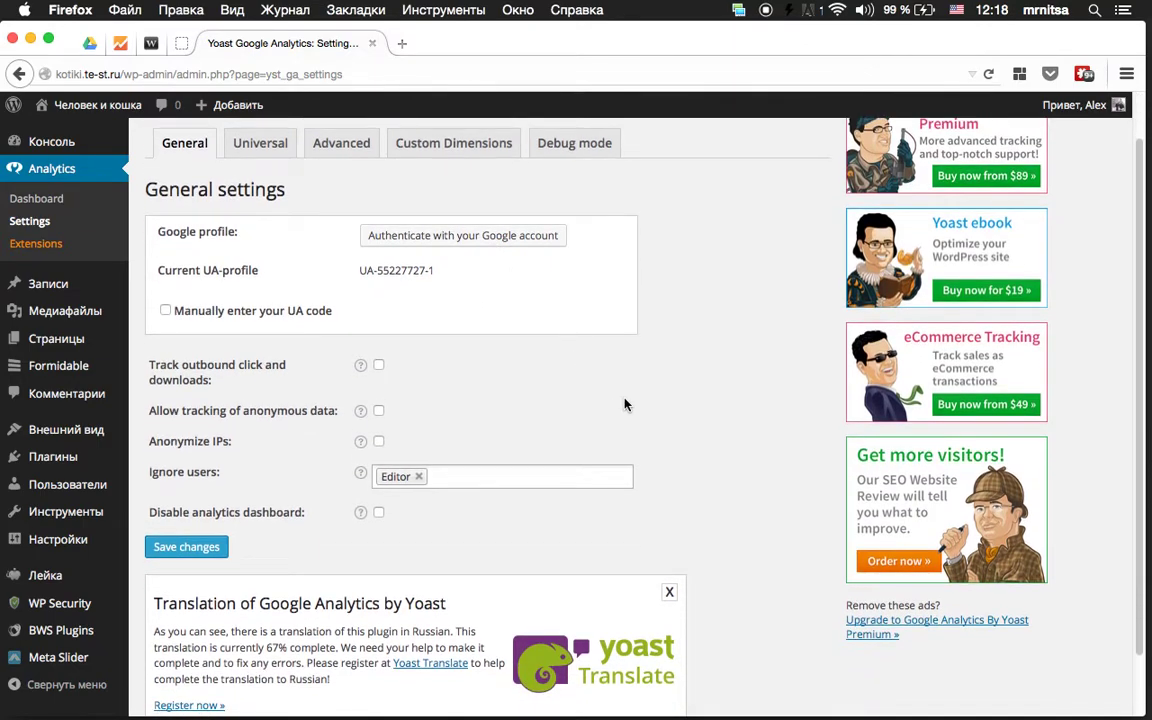
pyautogui.scroll(-2, 668, 372)
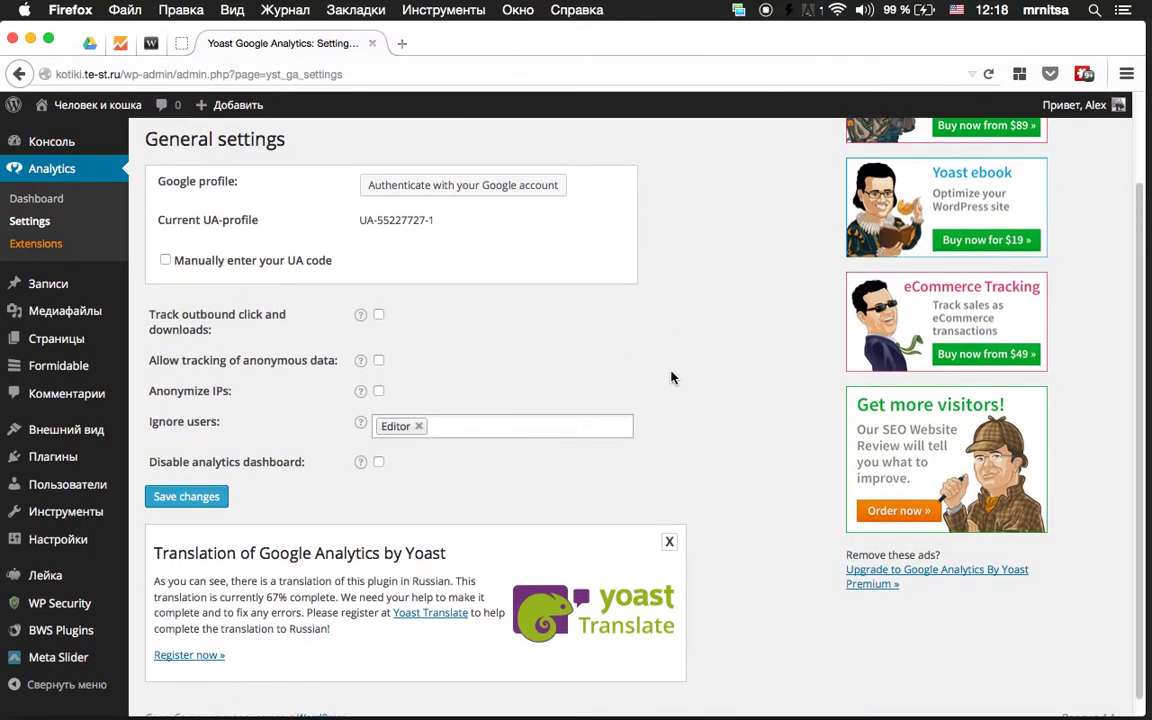
pyautogui.scroll(-1, 680, 372)
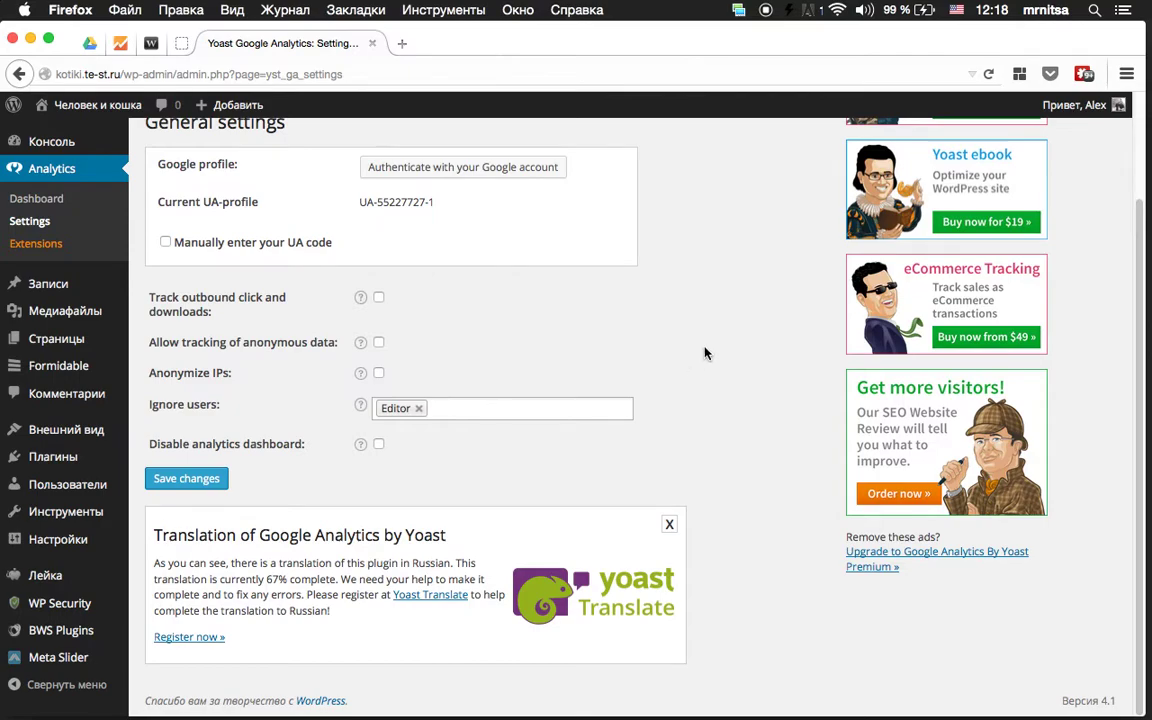
pyautogui.scroll(5, 705, 350)
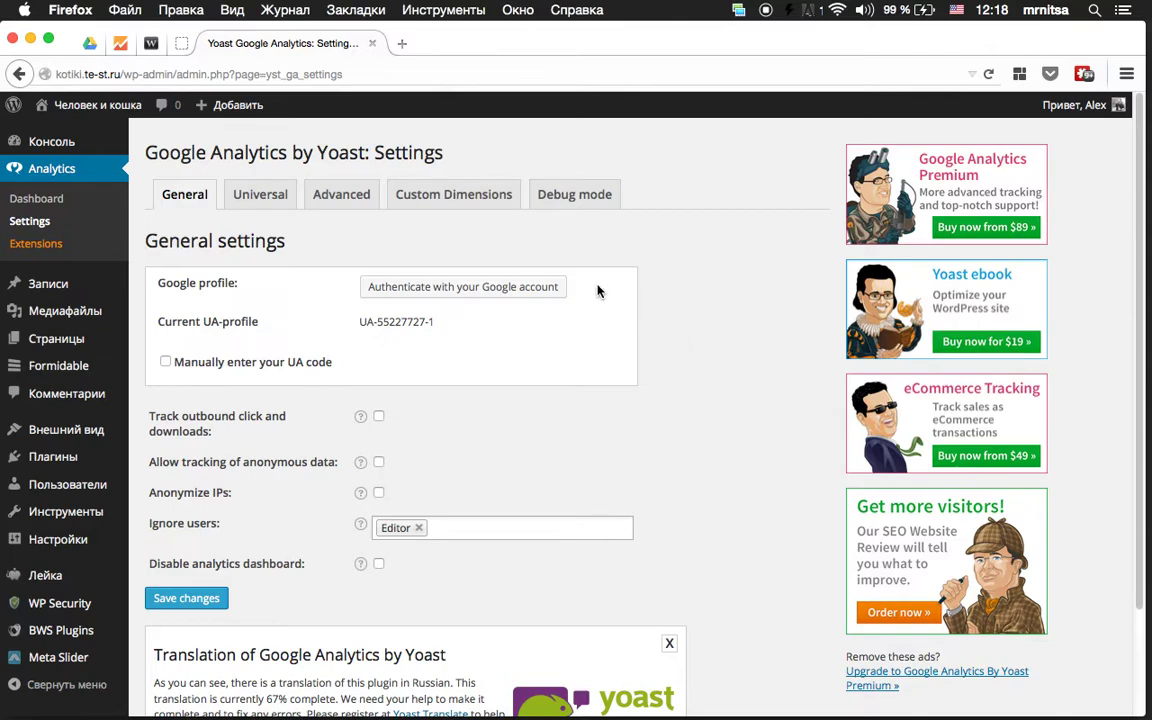
# Review the plugin's Universal, Advanced and Custom Dimensions settings
pyautogui.click(270, 200)
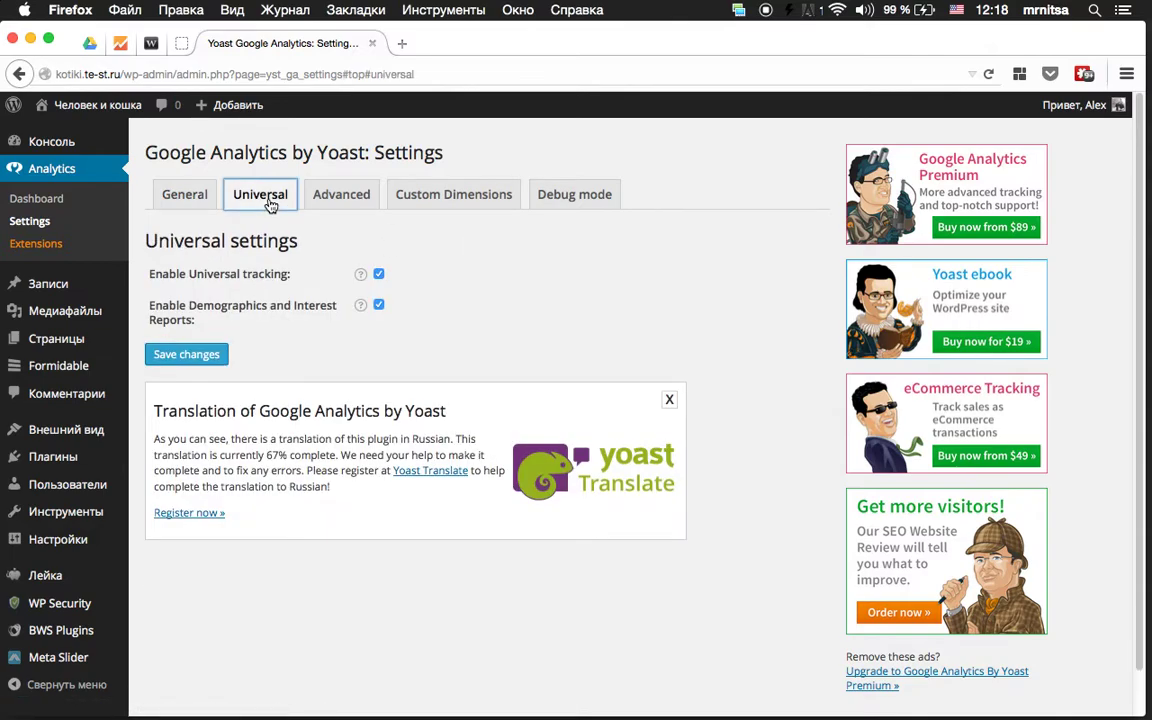
pyautogui.click(338, 192)
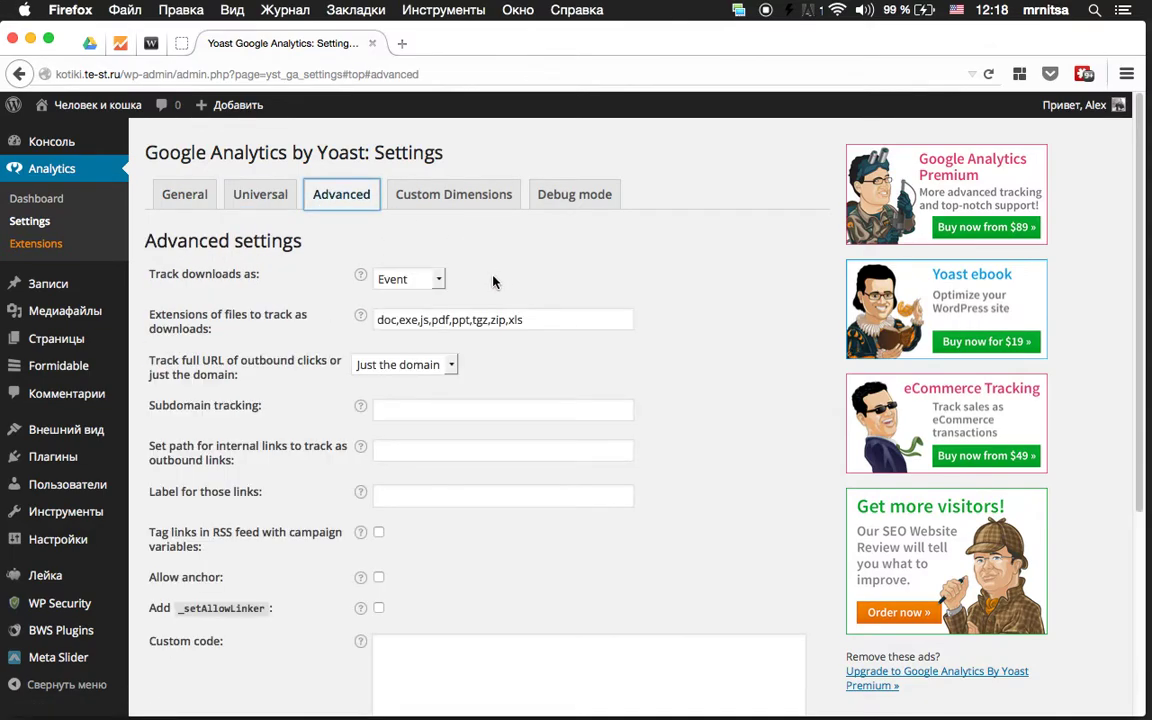
pyautogui.click(469, 196)
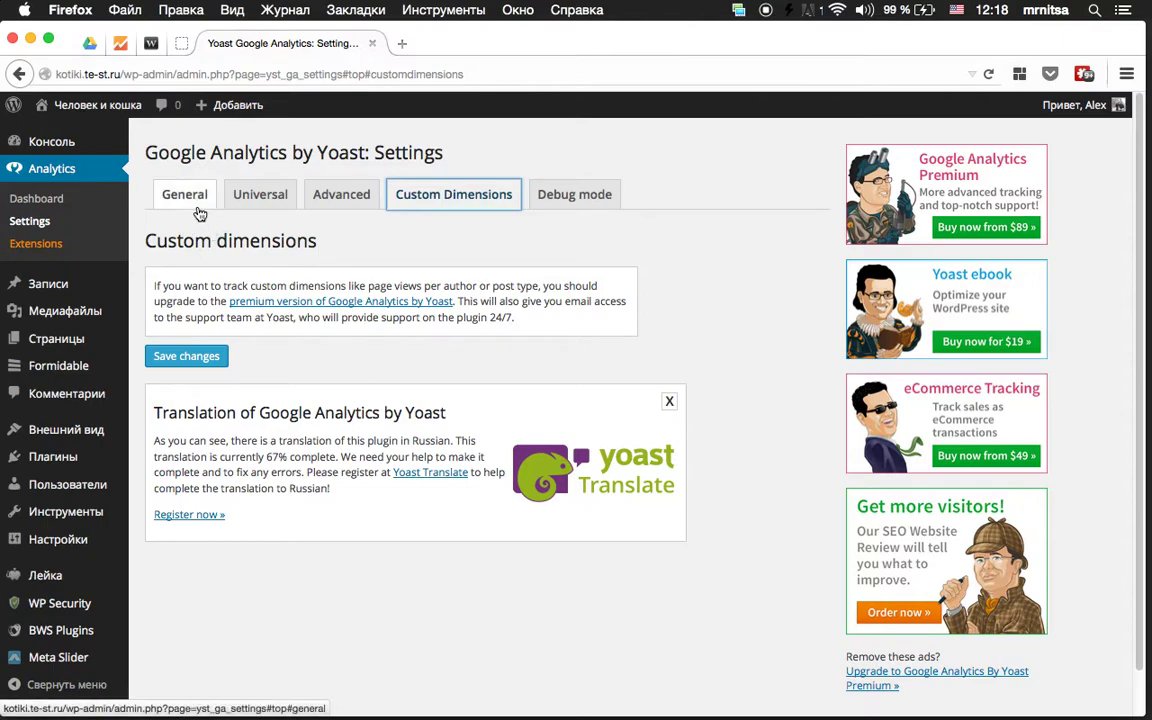
# Open the audience overview report for "Все данные по веб-сайту" in Google Analytics, collapse the Аудитория section and look over the report
pyautogui.moveTo(99, 115)
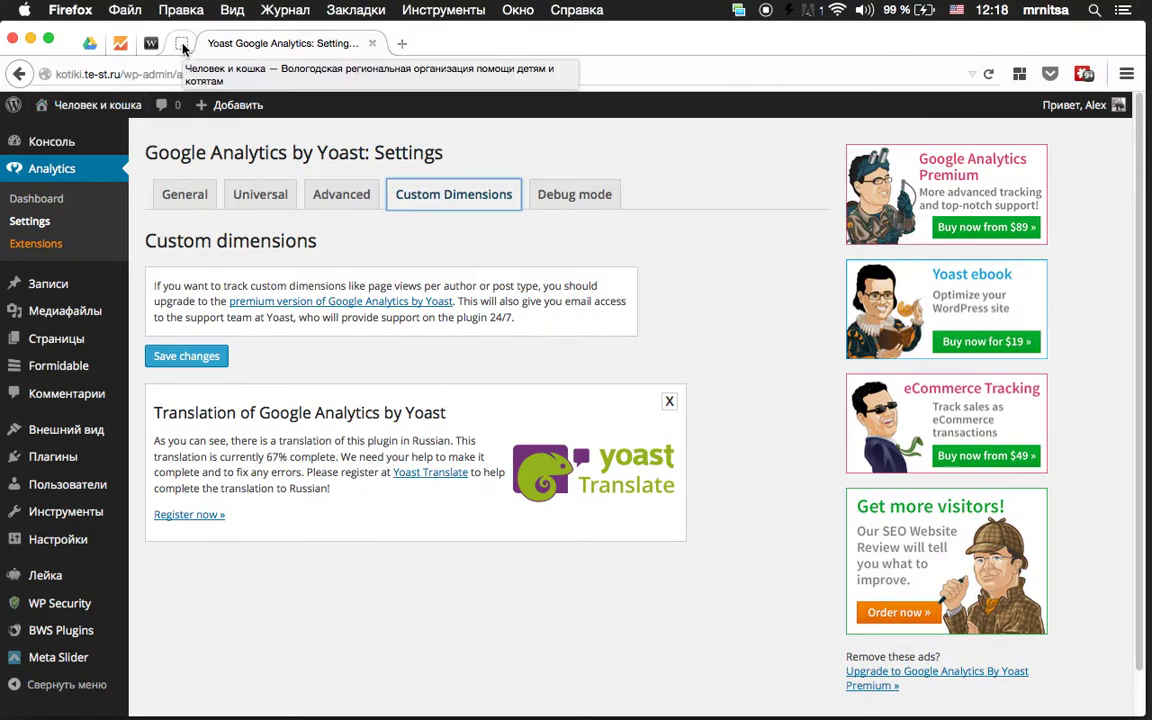
pyautogui.click(119, 47)
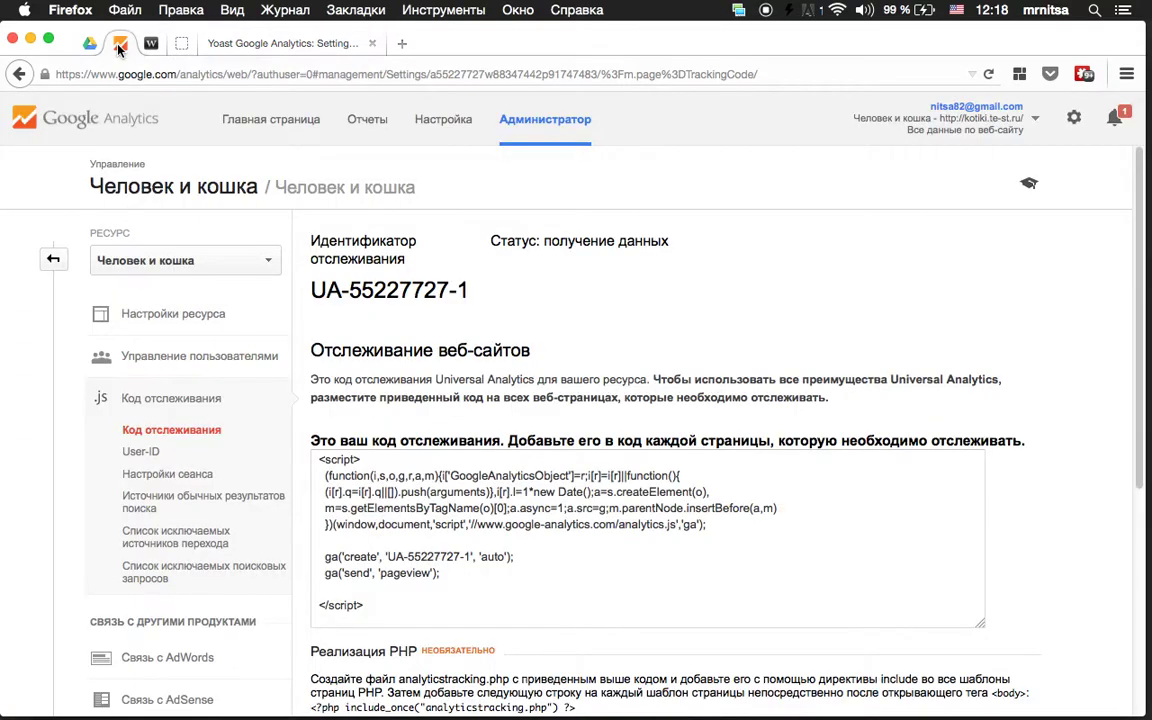
pyautogui.click(273, 121)
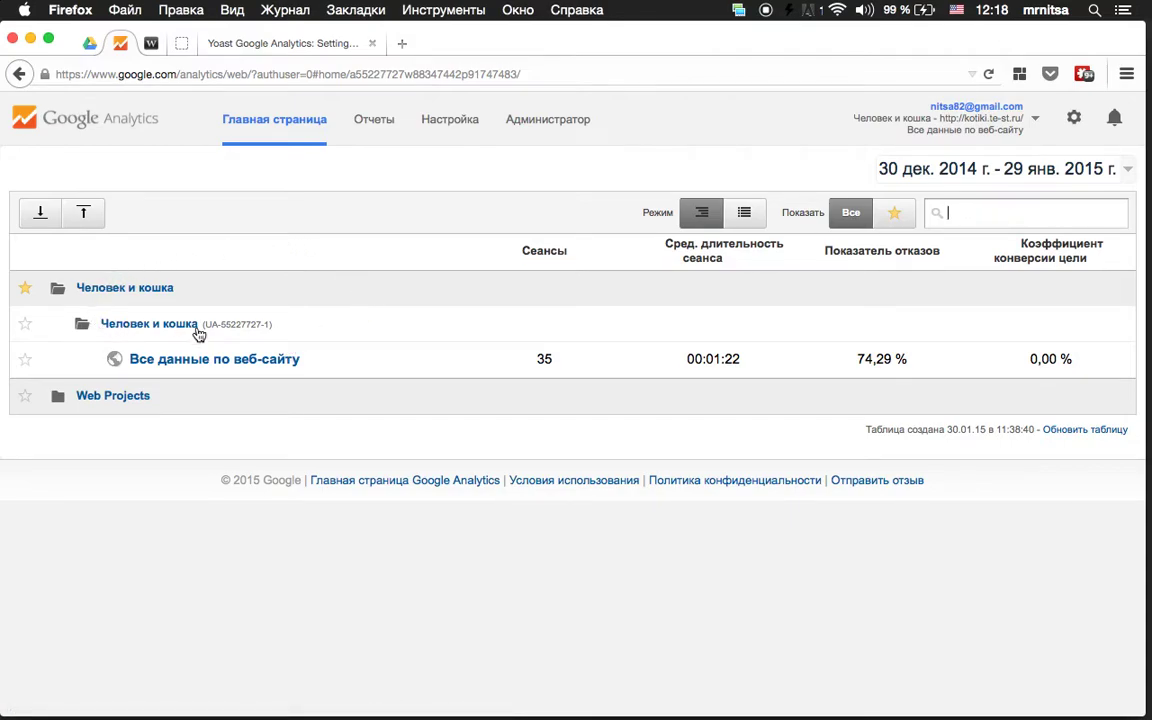
pyautogui.click(245, 362)
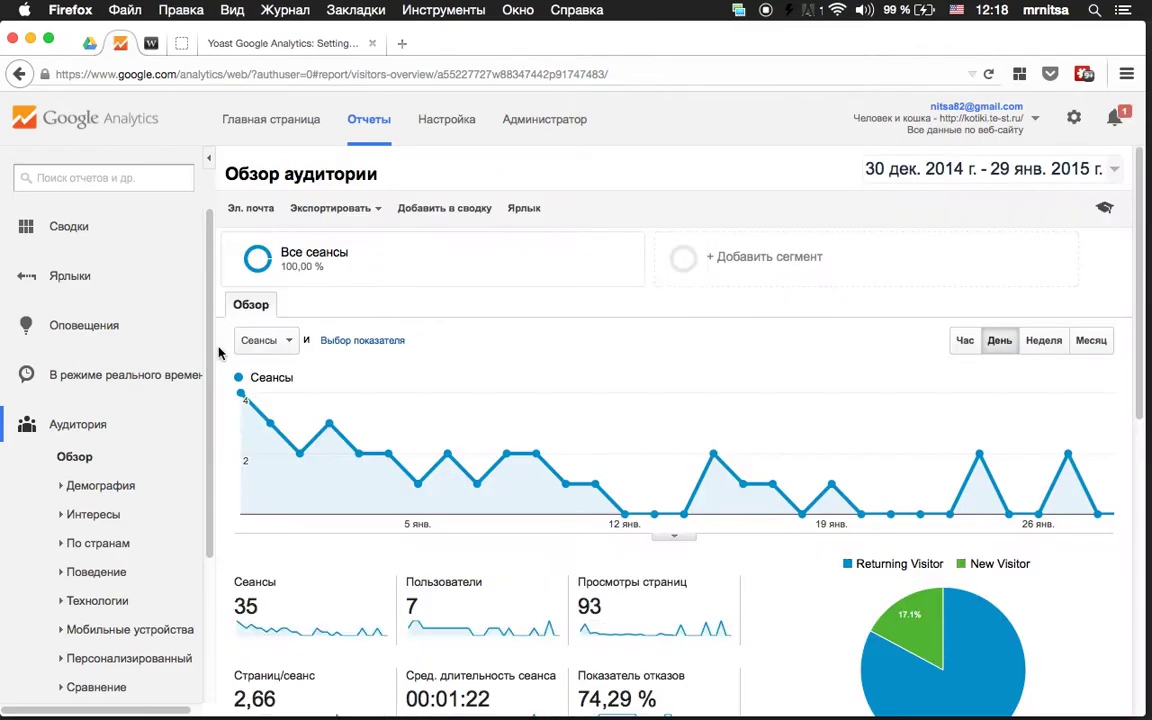
pyautogui.scroll(-2, 200, 340)
pyautogui.scroll(2, 175, 315)
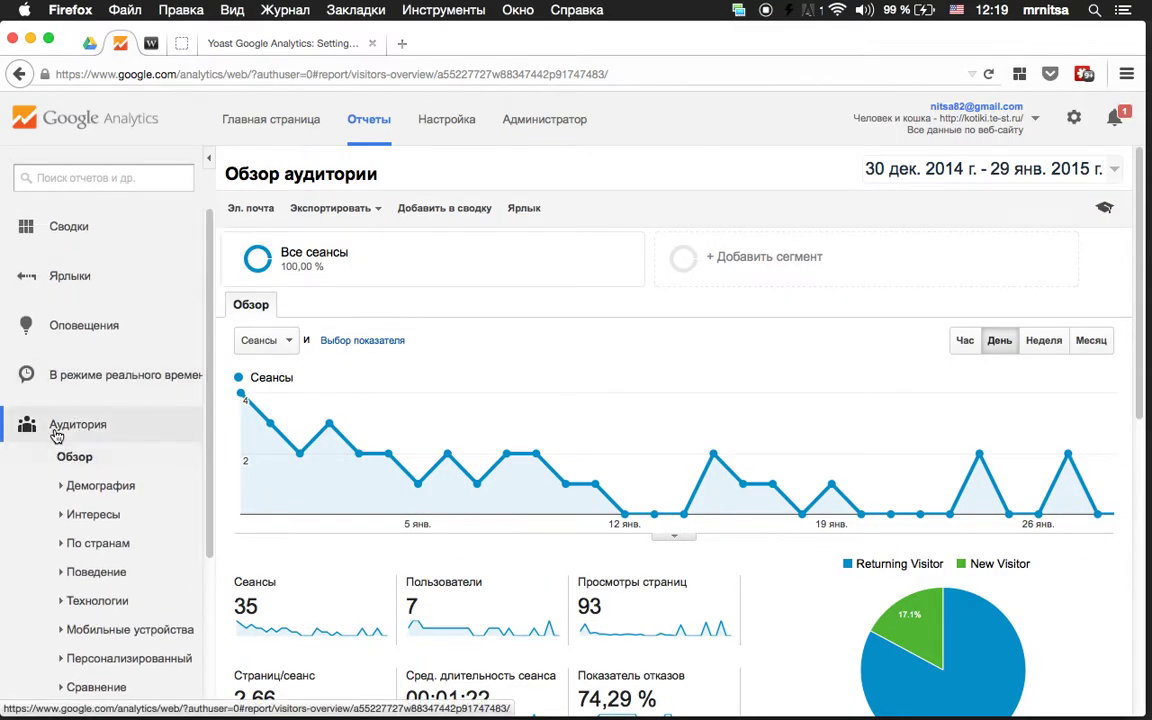
pyautogui.click(15, 425)
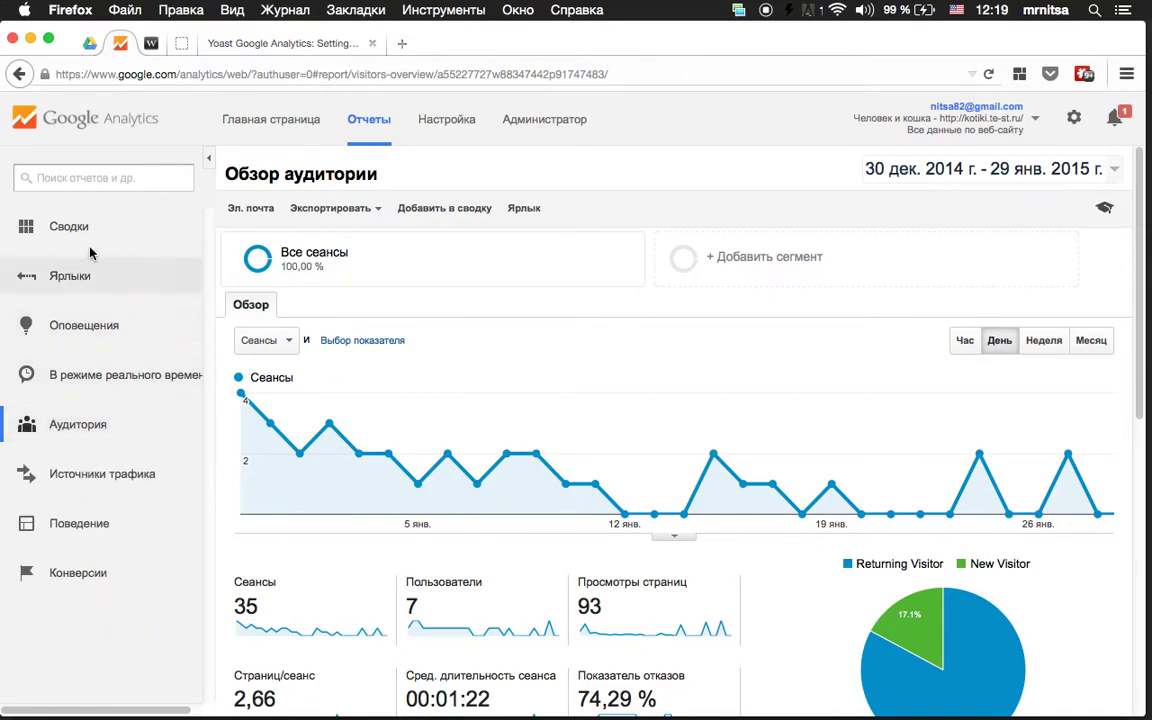
pyautogui.scroll(-1, 683, 391)
pyautogui.scroll(-1, 683, 391)
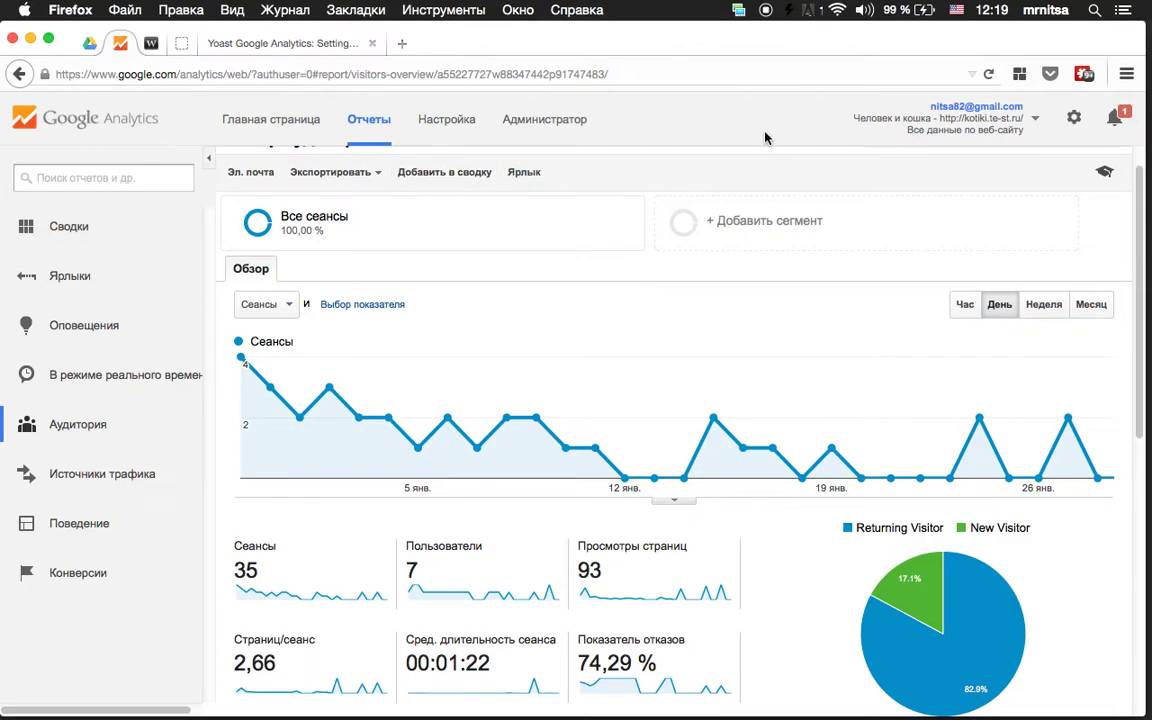
# Open the Google Analytics user settings and view the available interface languages without changing the selection
pyautogui.click(1074, 119)
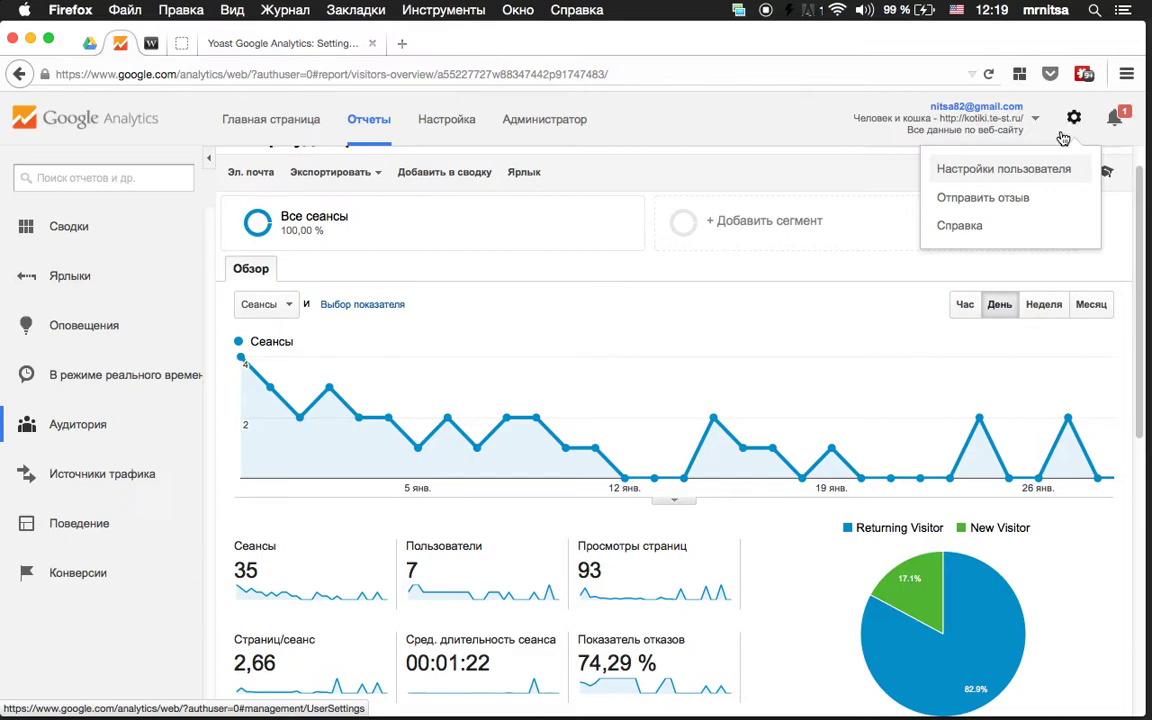
pyautogui.click(1047, 170)
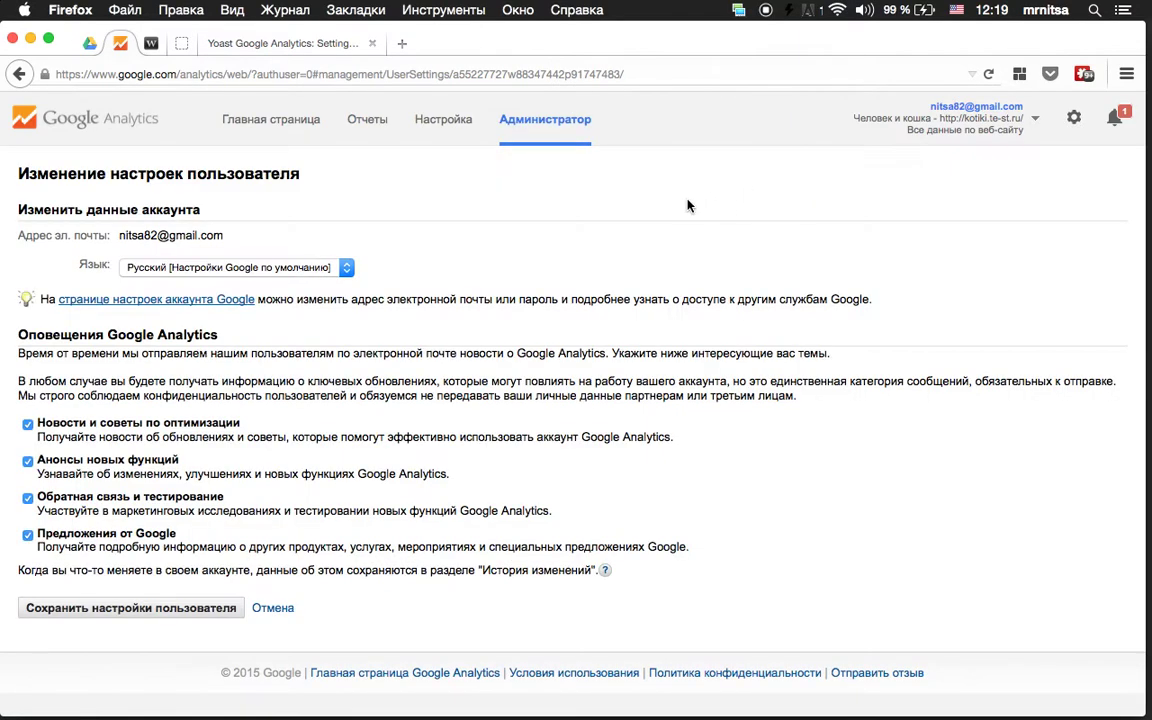
pyautogui.click(344, 267)
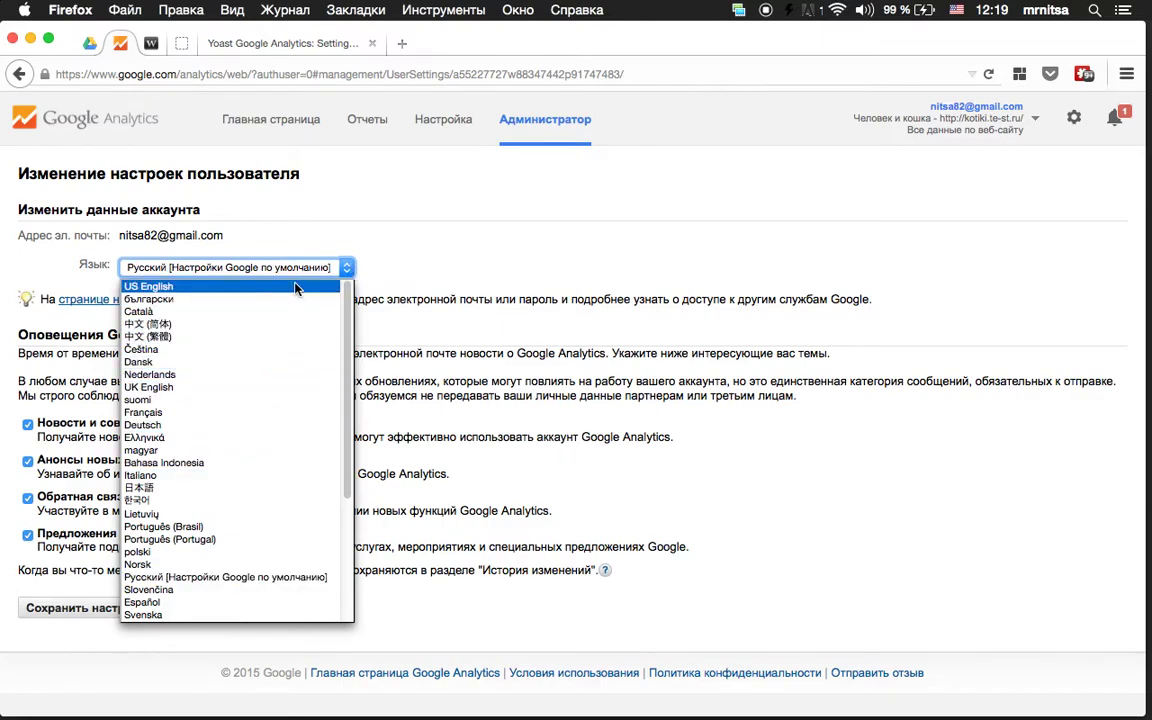
pyautogui.click(524, 463)
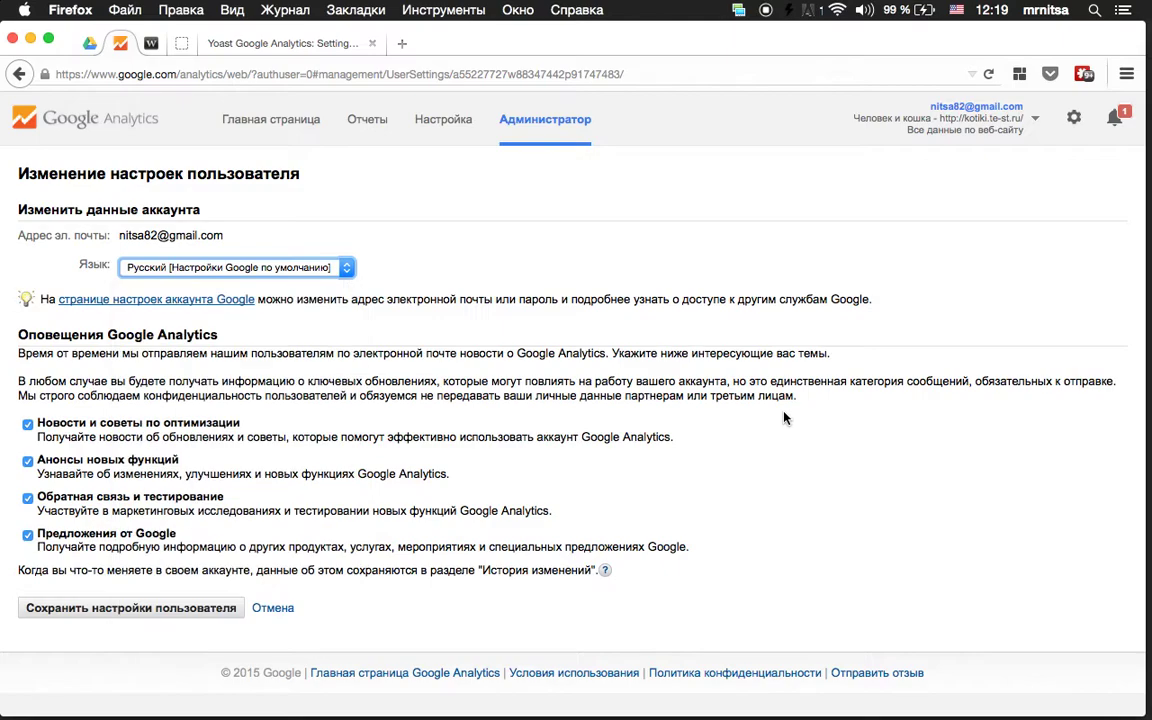
# Reopen the "Все данные по веб-сайту" report, collapse Аудитория, expand Сводки and examine the audience overview
pyautogui.click(18, 74)
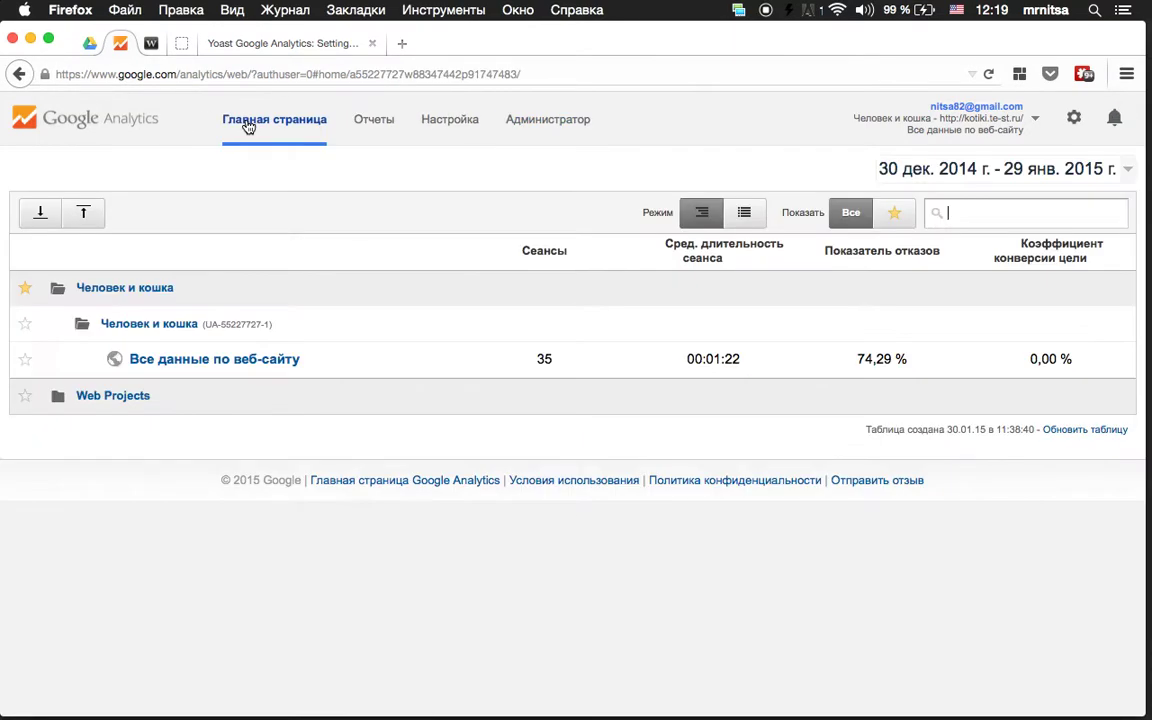
pyautogui.click(265, 359)
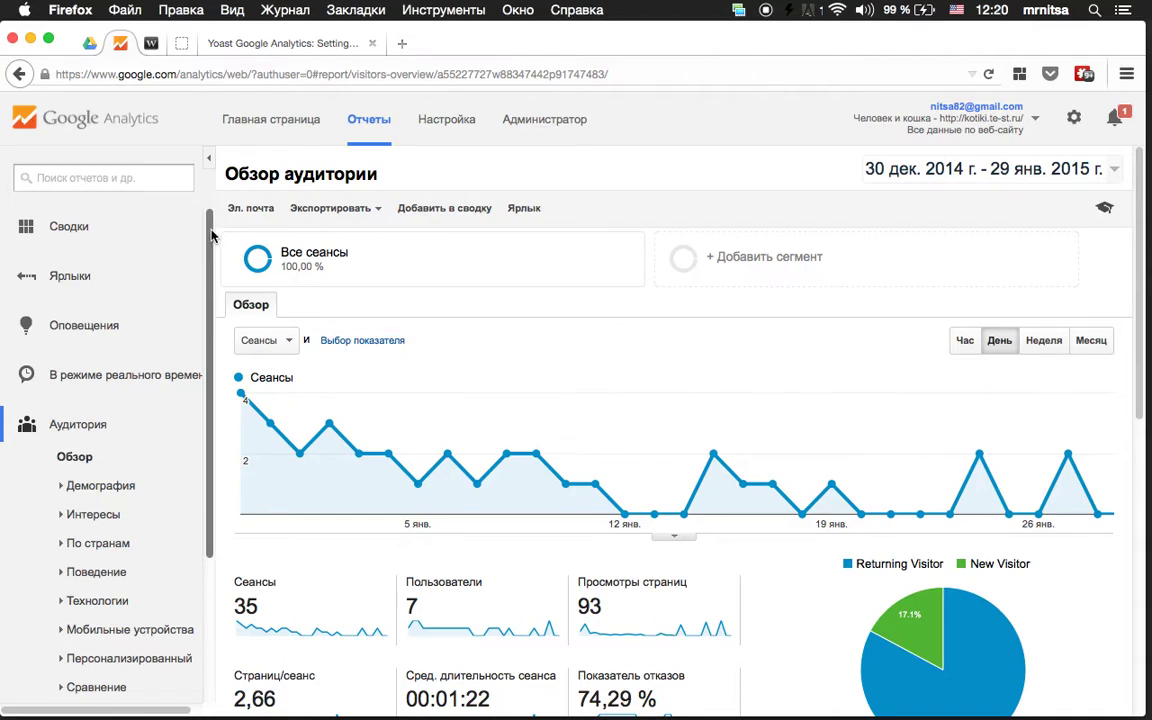
pyautogui.click(26, 426)
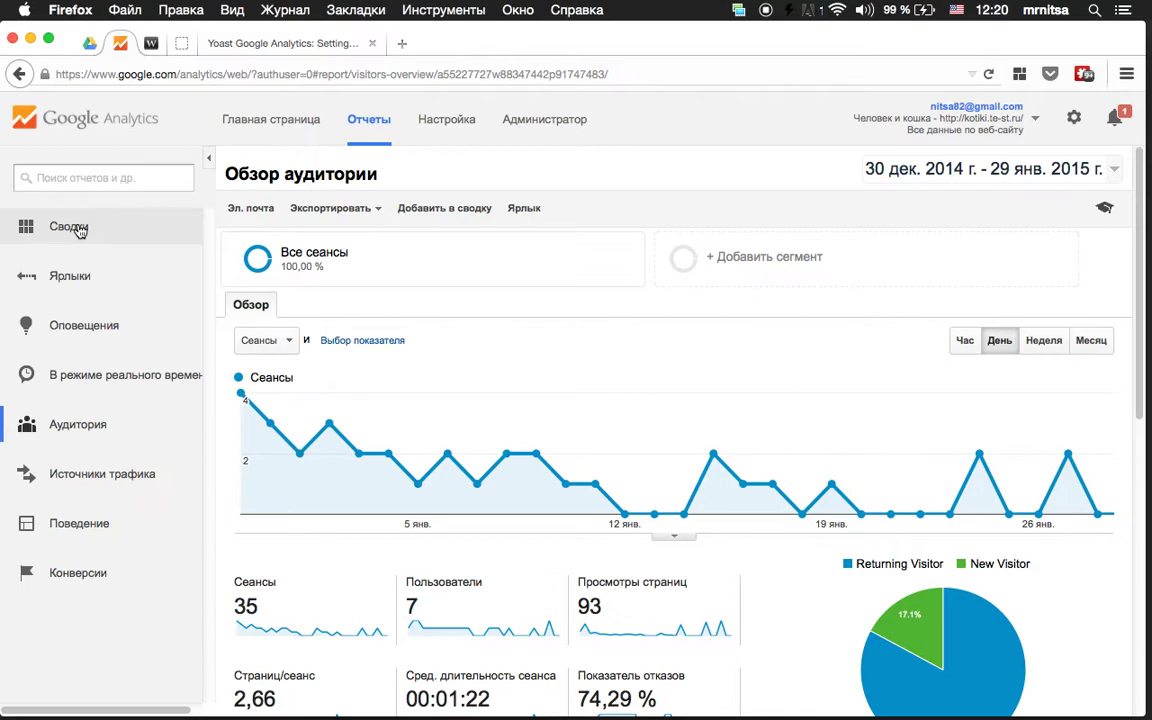
pyautogui.click(42, 230)
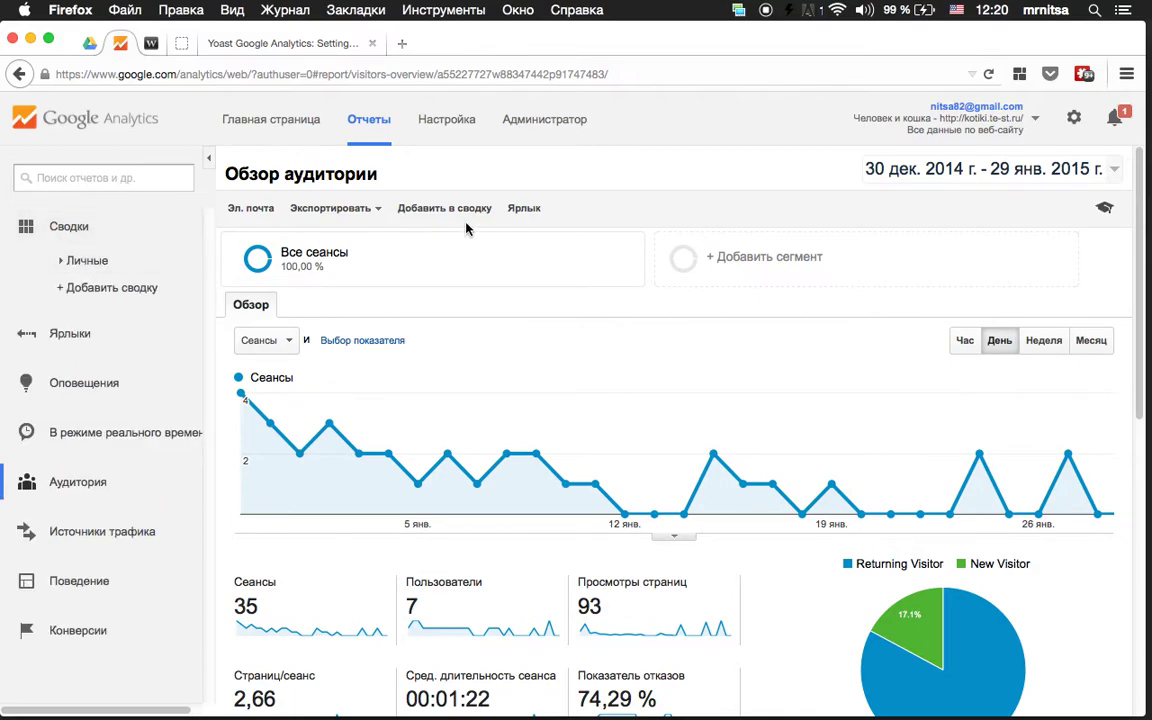
pyautogui.scroll(-1, 860, 390)
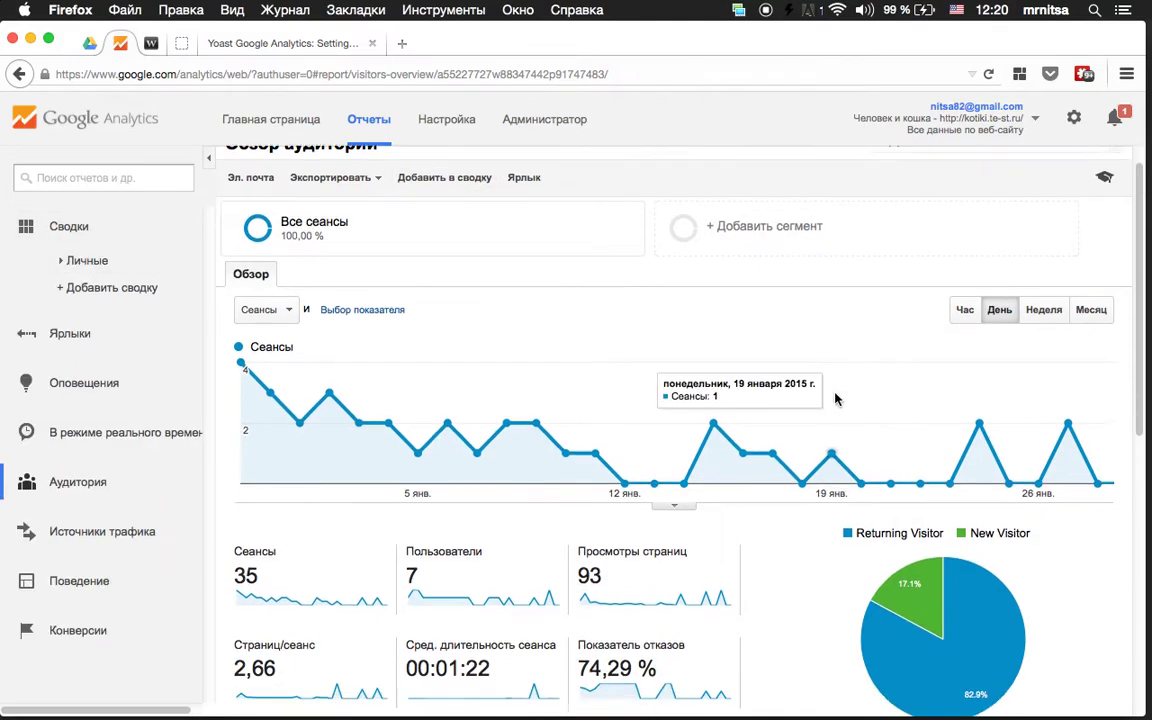
pyautogui.scroll(-1, 878, 389)
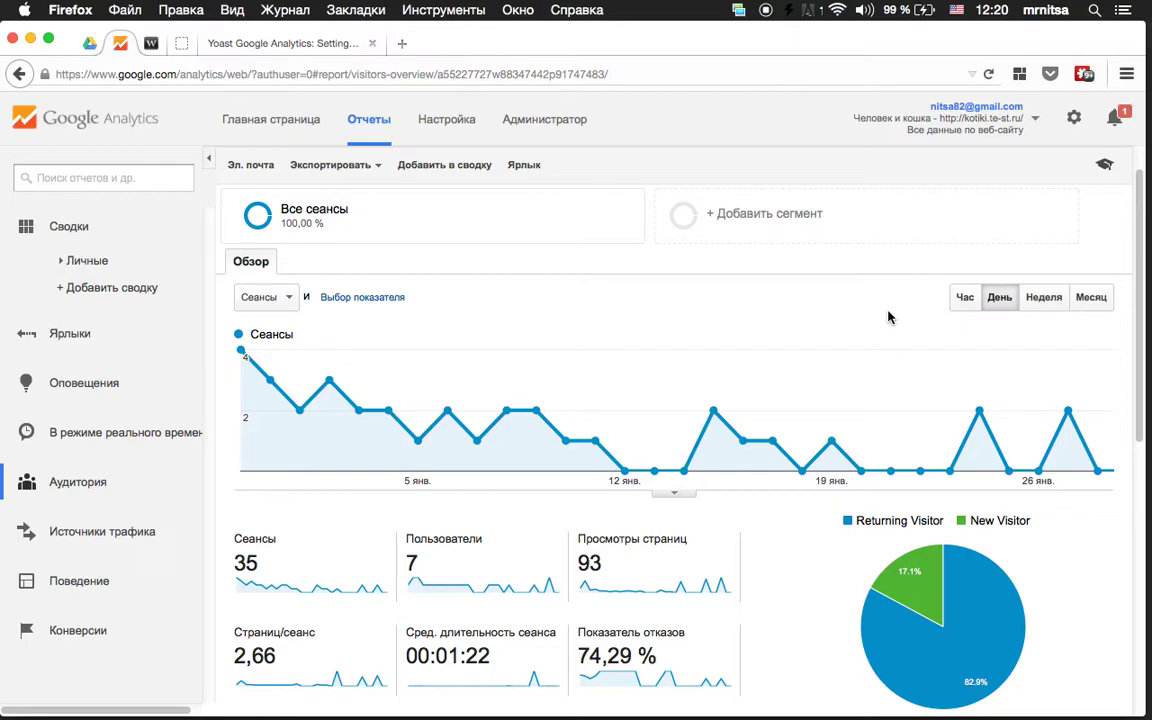
# Switch to the kotiki.te-st.ru site and view its Контакты and Отдать котенка pages
pyautogui.click(181, 43)
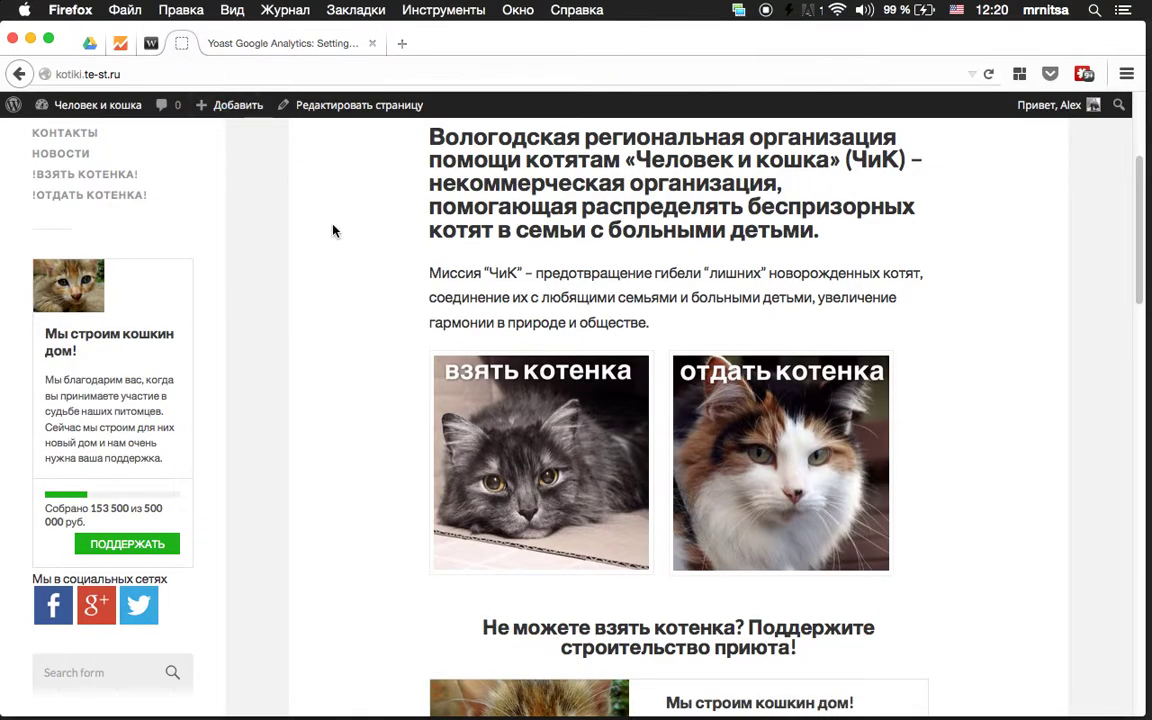
pyautogui.scroll(5, 334, 280)
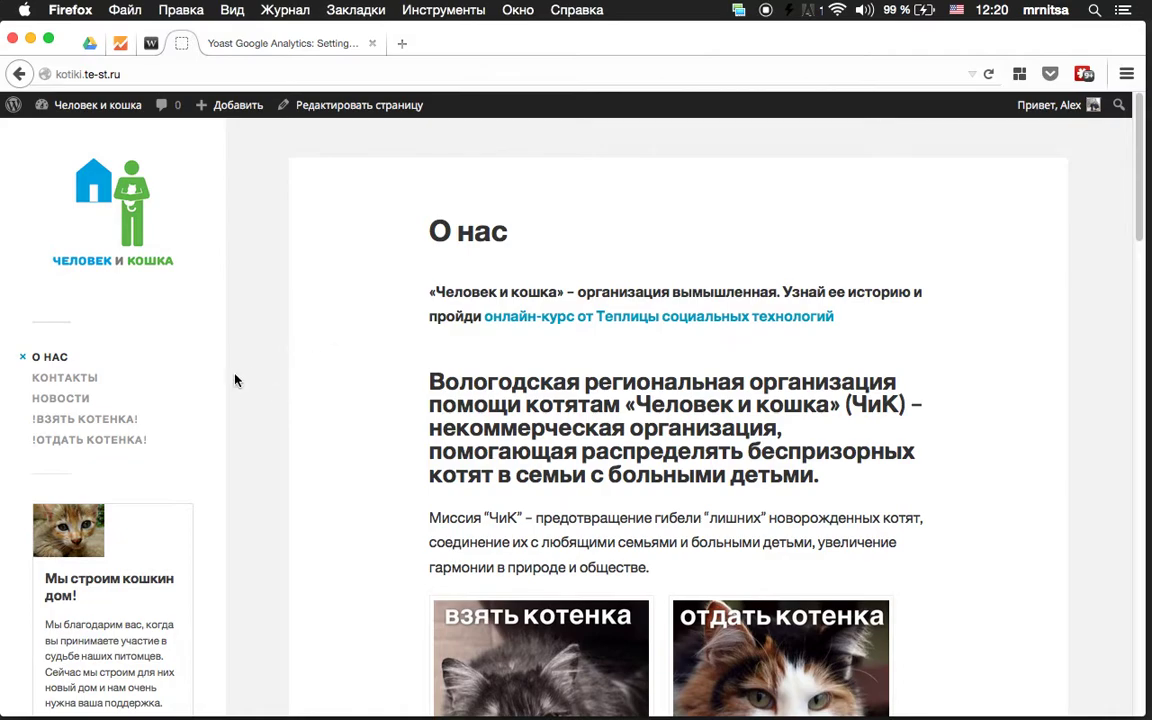
pyautogui.click(90, 381)
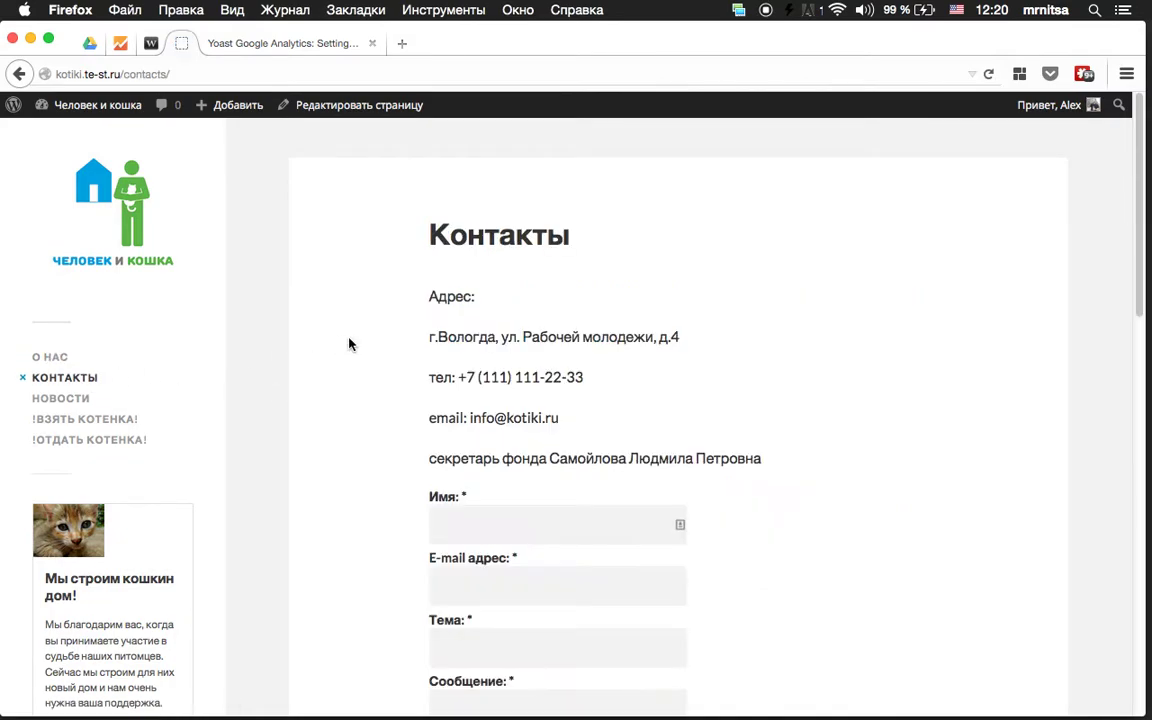
pyautogui.scroll(-3, 869, 440)
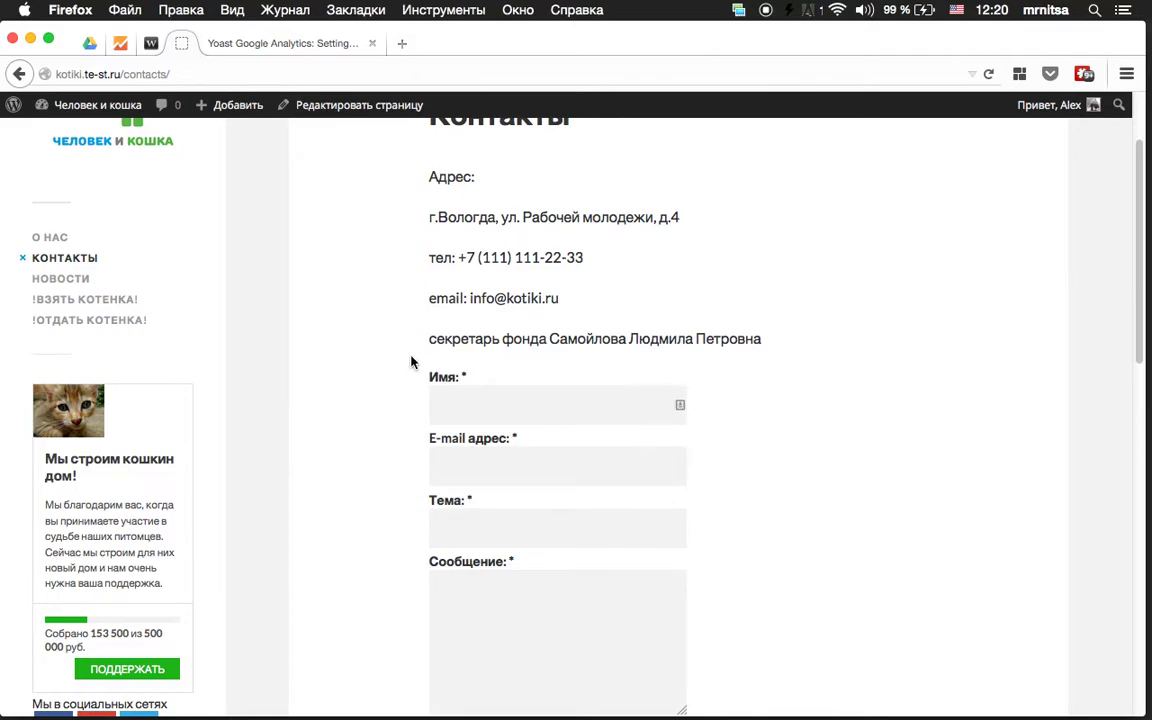
pyautogui.click(113, 322)
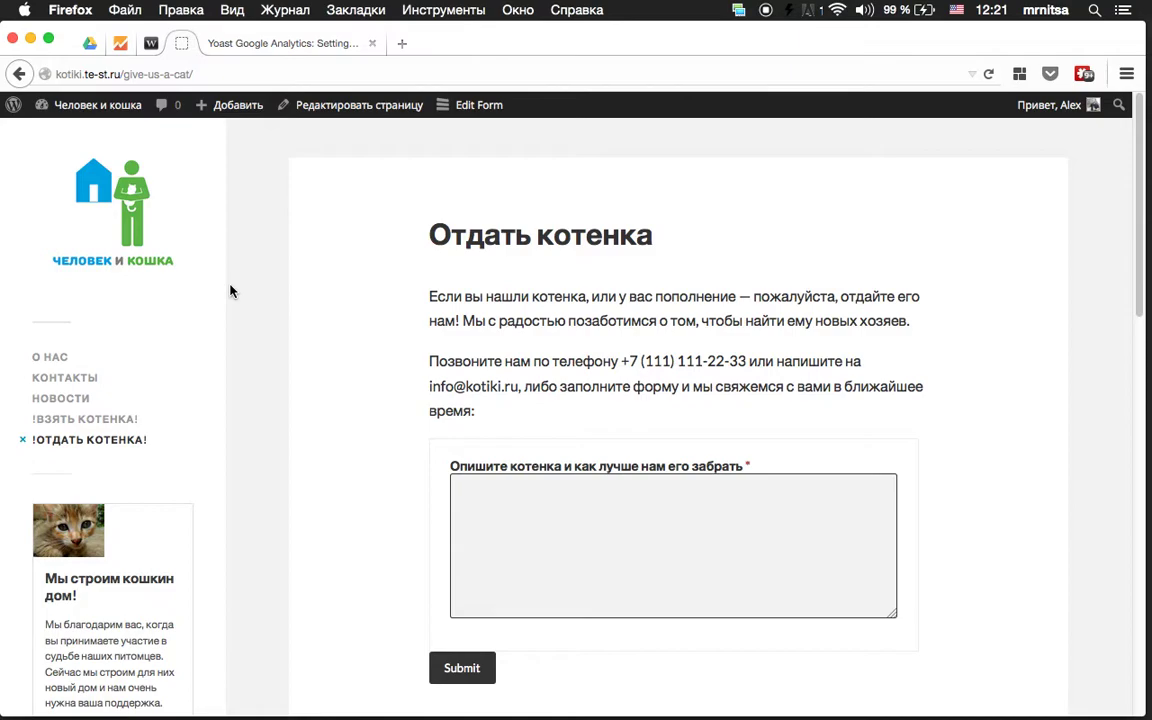
# Check the webinar chat, then return to the cat site and look over its О нас home page
pyautogui.click(151, 43)
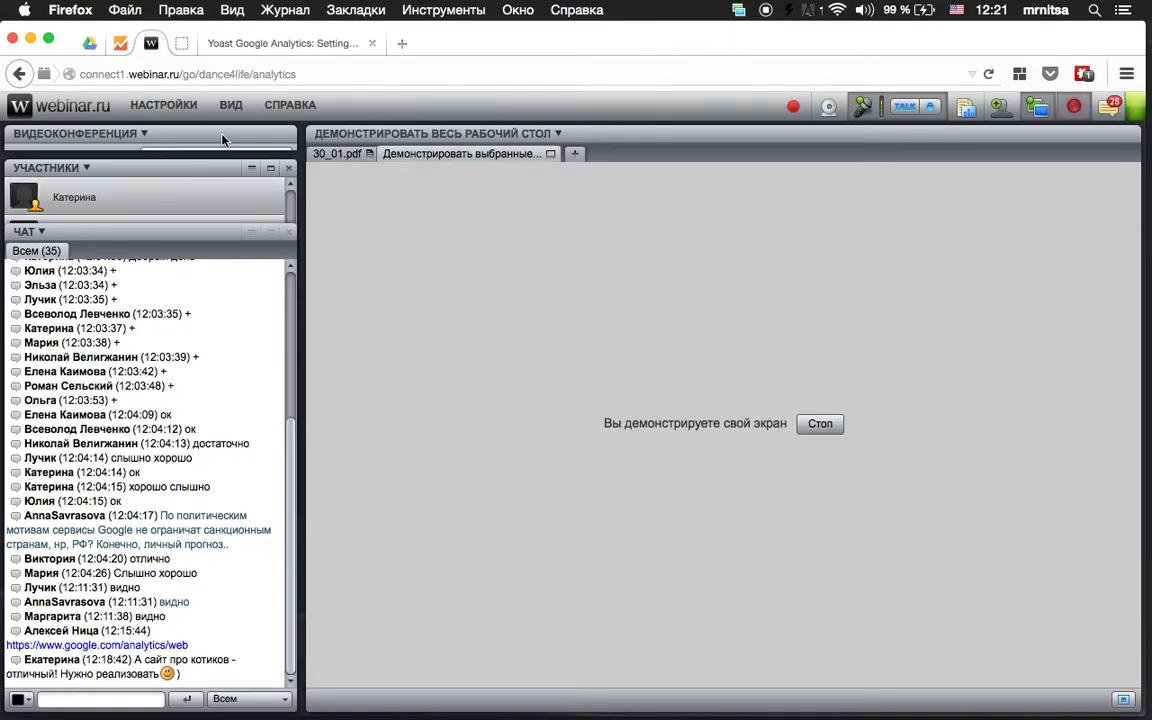
pyautogui.click(246, 50)
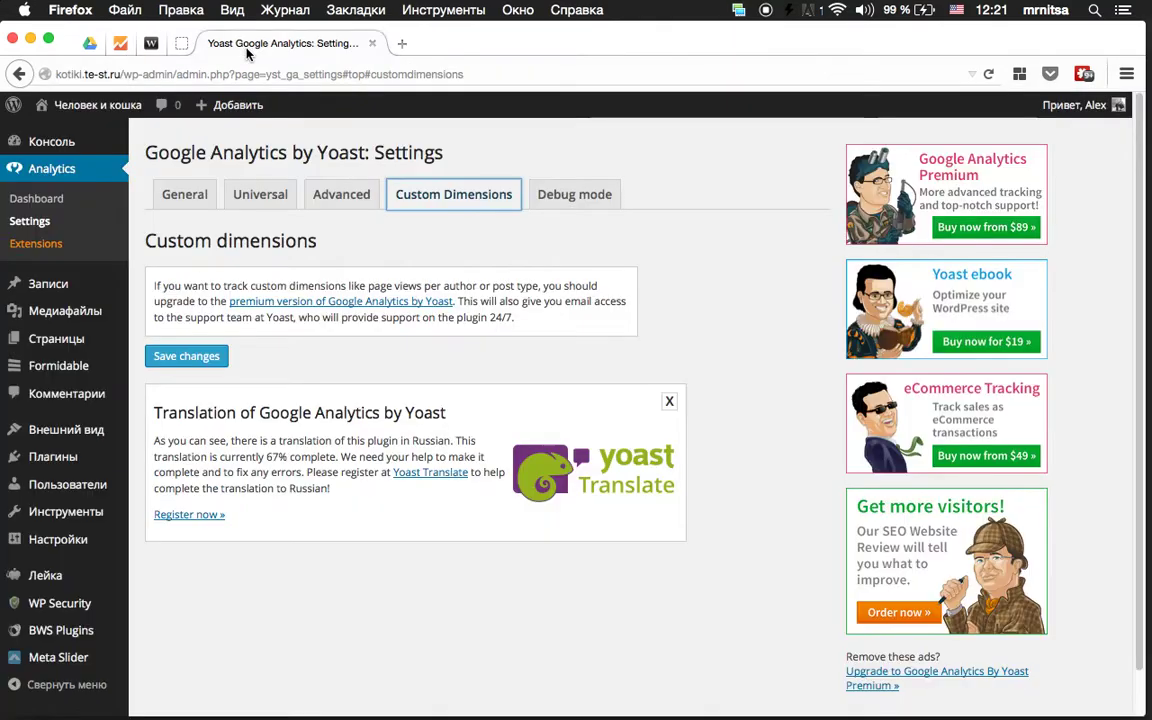
pyautogui.click(183, 46)
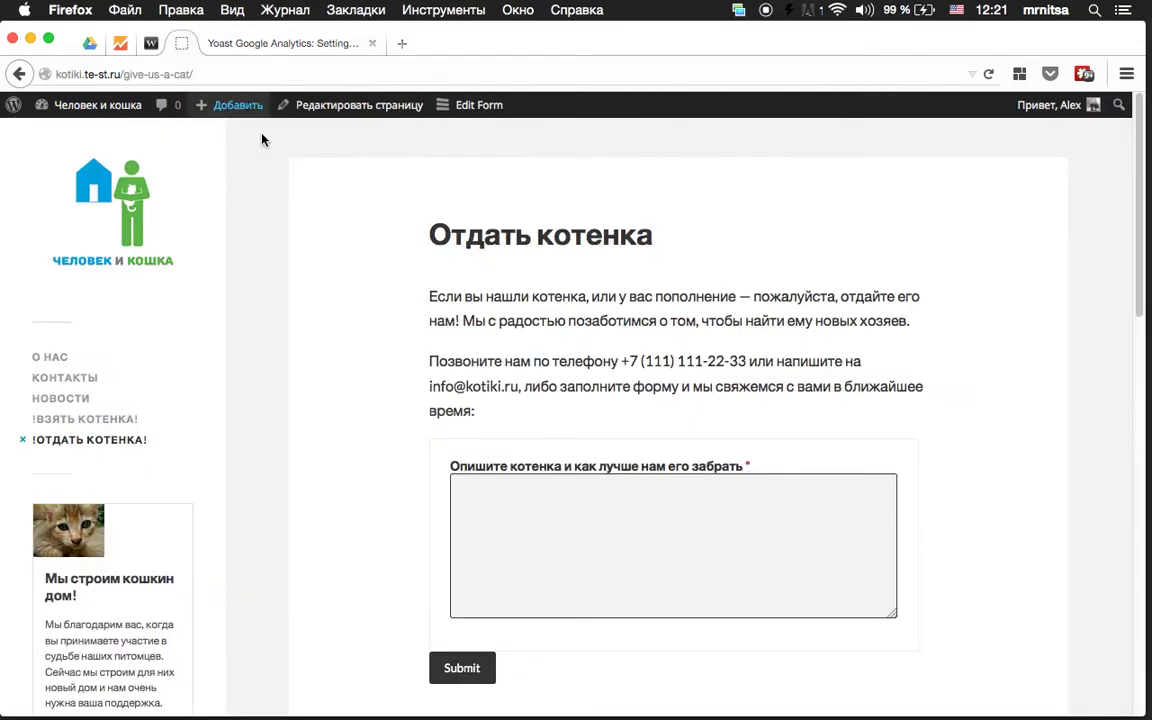
pyautogui.click(108, 198)
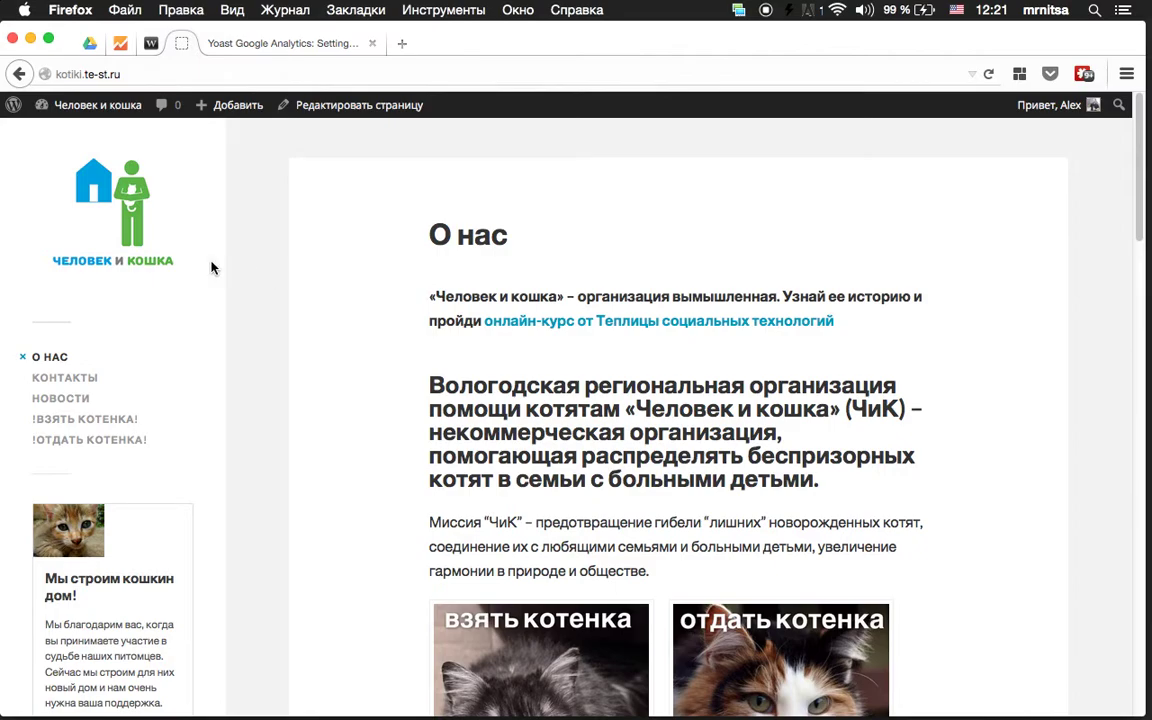
pyautogui.scroll(-3, 190, 330)
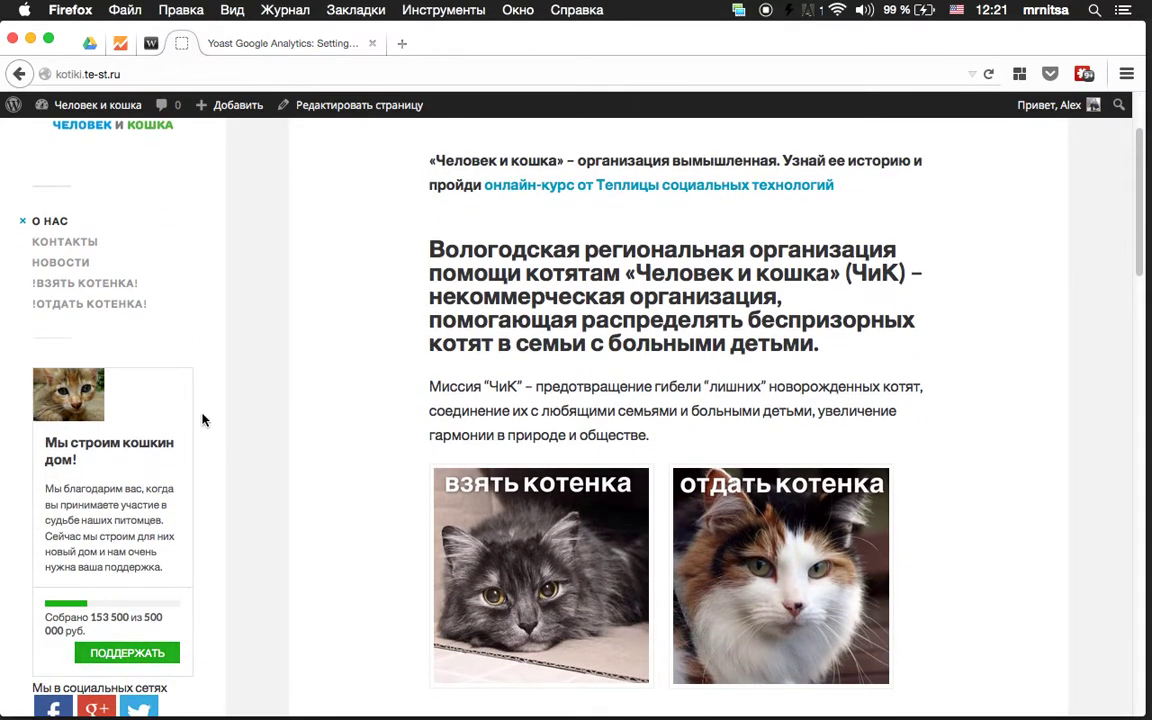
# Look through the cat site's home page and open the donation campaign "Мы строим кошкин дом!"
pyautogui.scroll(-2, 190, 420)
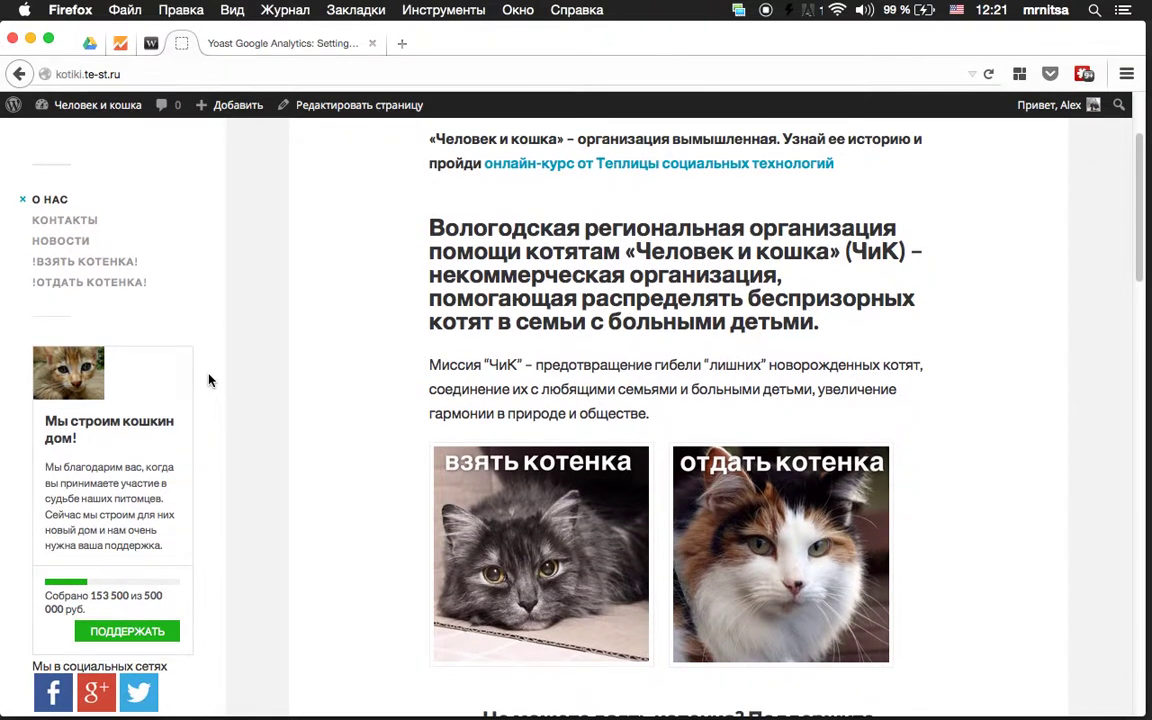
pyautogui.scroll(-2, 618, 310)
pyautogui.scroll(-5, 618, 310)
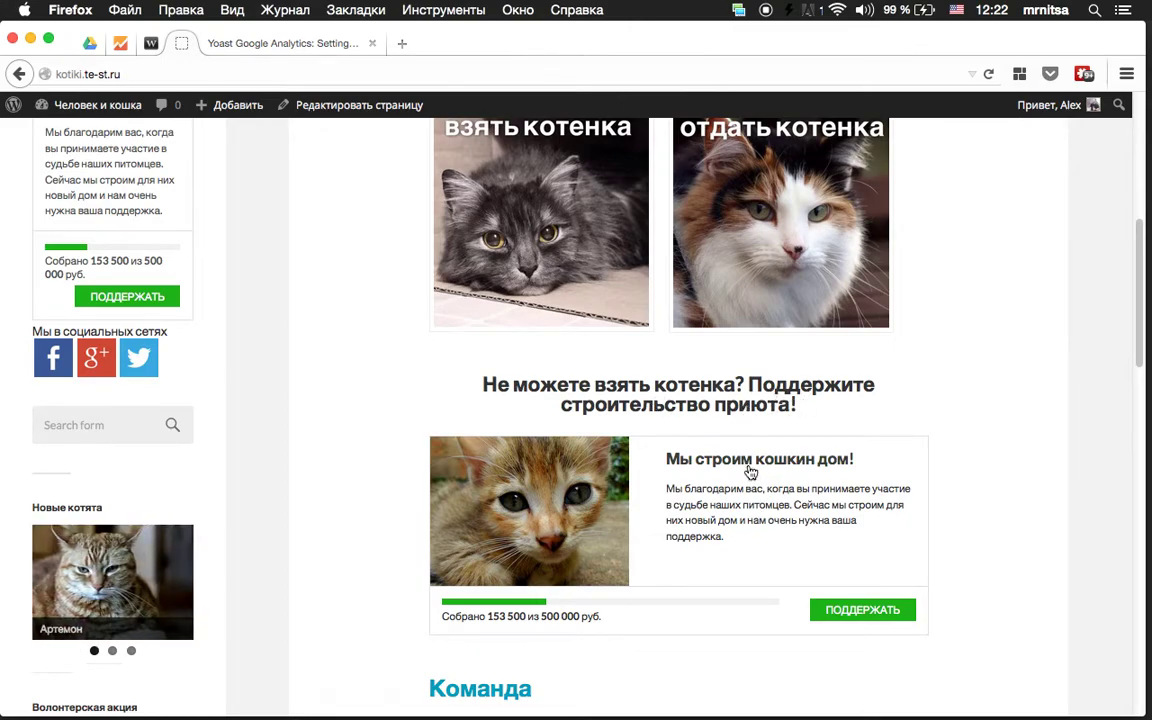
pyautogui.click(758, 545)
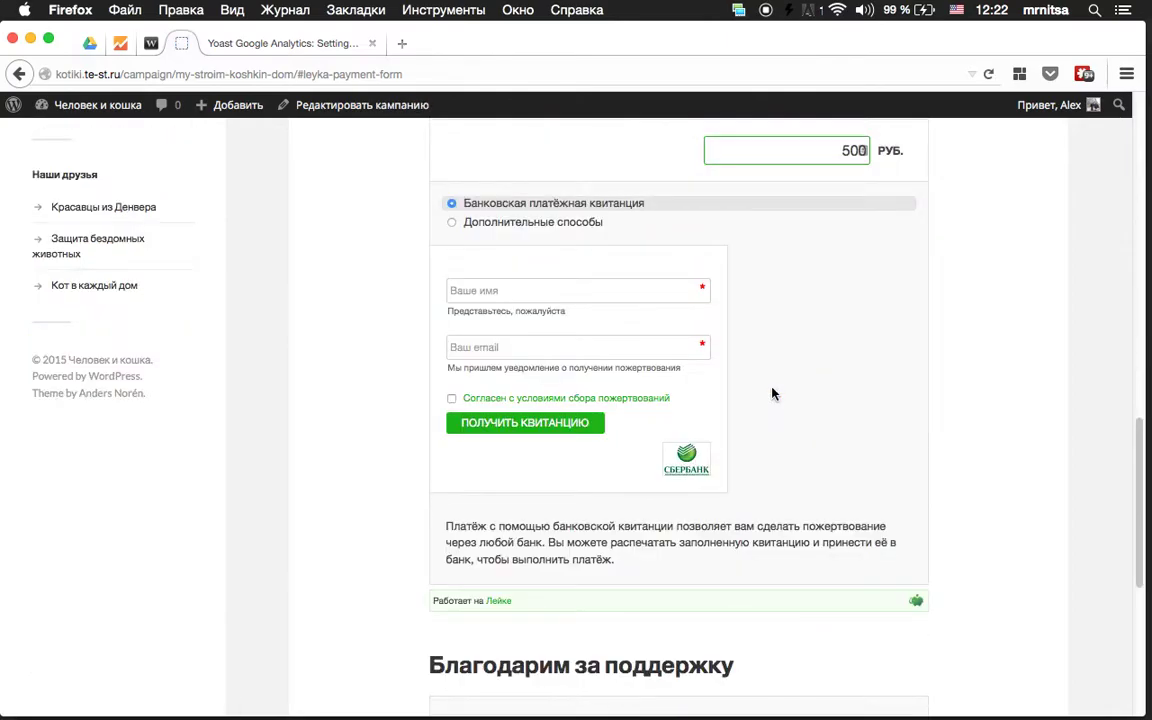
# Examine the "Мы строим кошкин дом!" campaign page, including its fundraising progress, description and donation form
pyautogui.scroll(15, 865, 316)
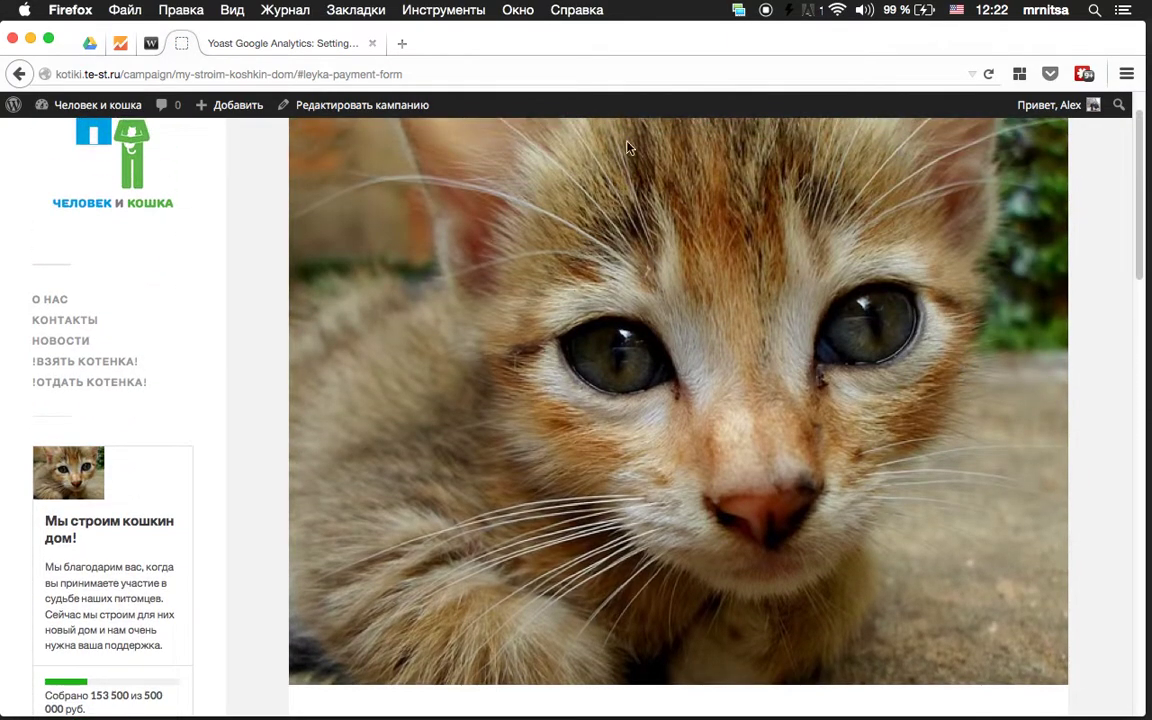
pyautogui.scroll(2, 499, 216)
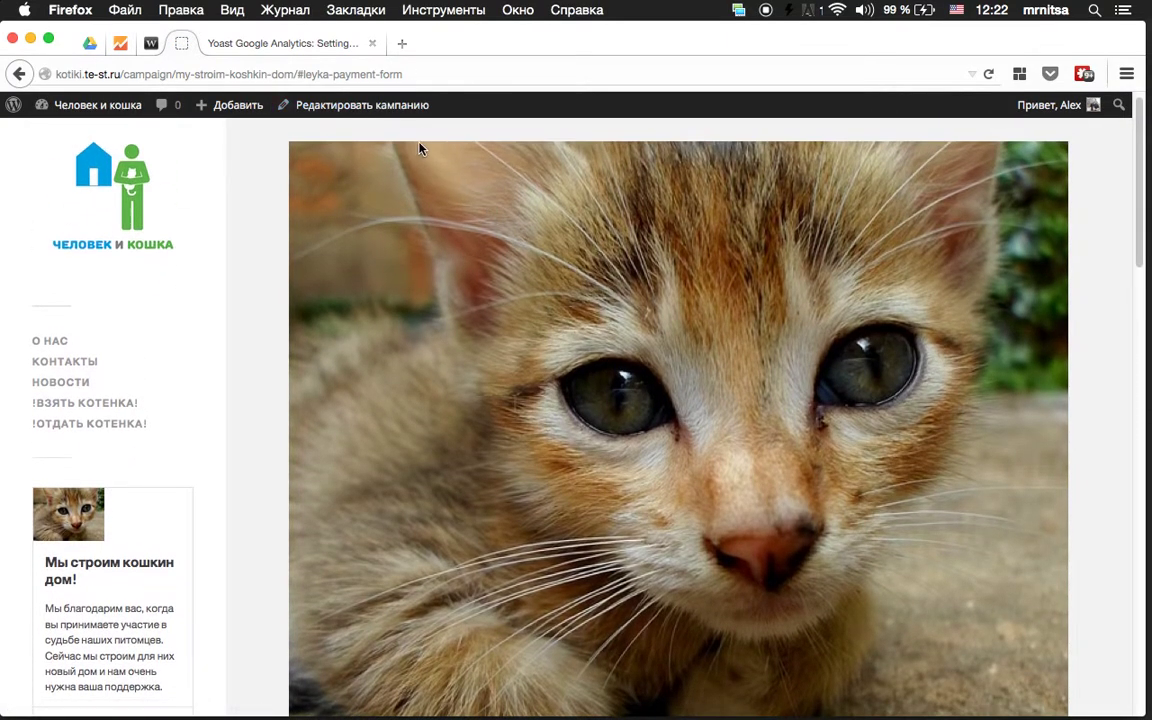
pyautogui.scroll(-3, 674, 314)
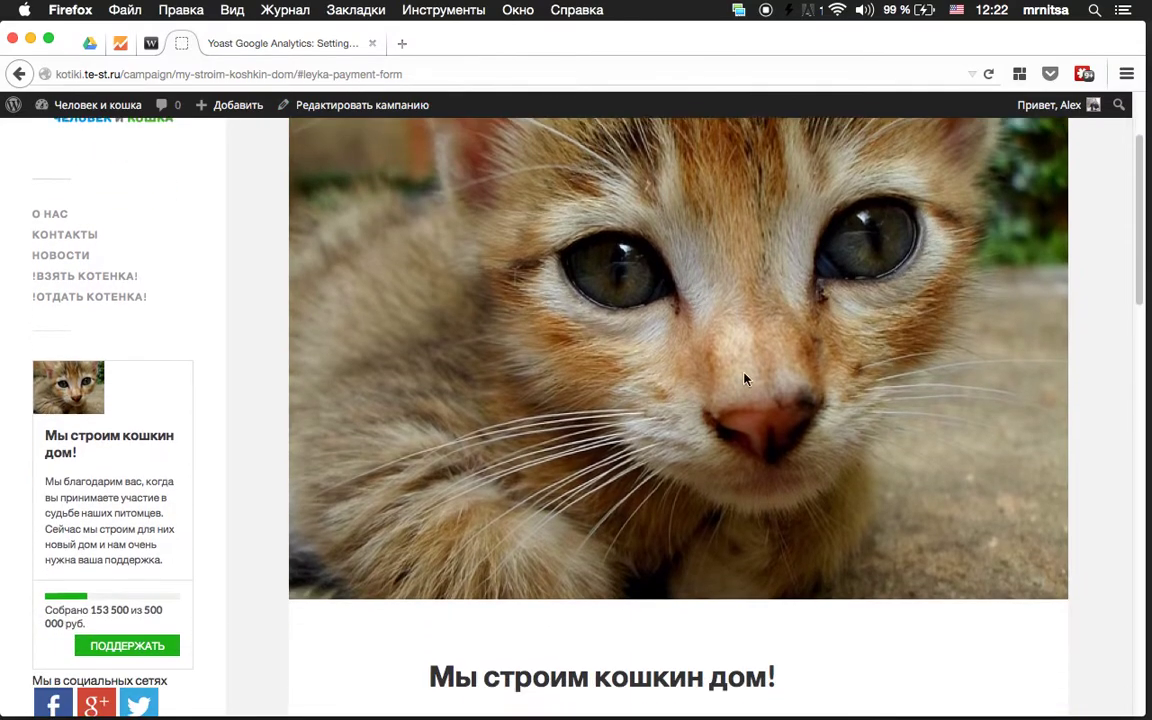
pyautogui.scroll(-10, 745, 379)
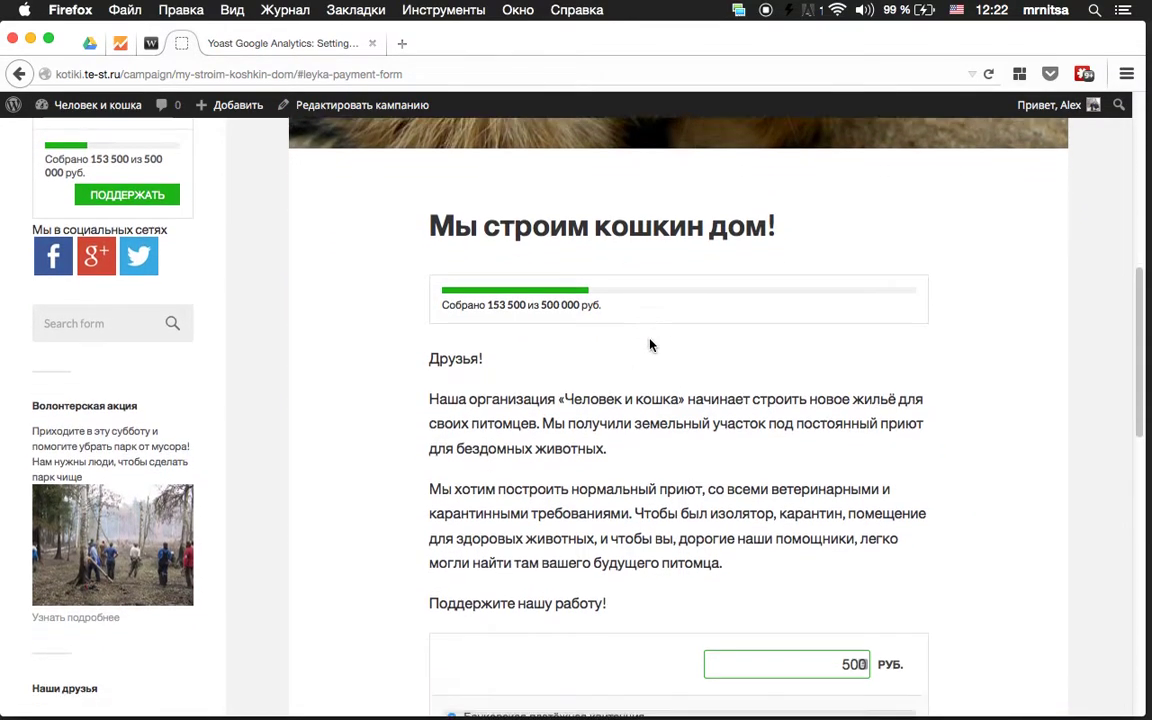
pyautogui.scroll(-5, 730, 381)
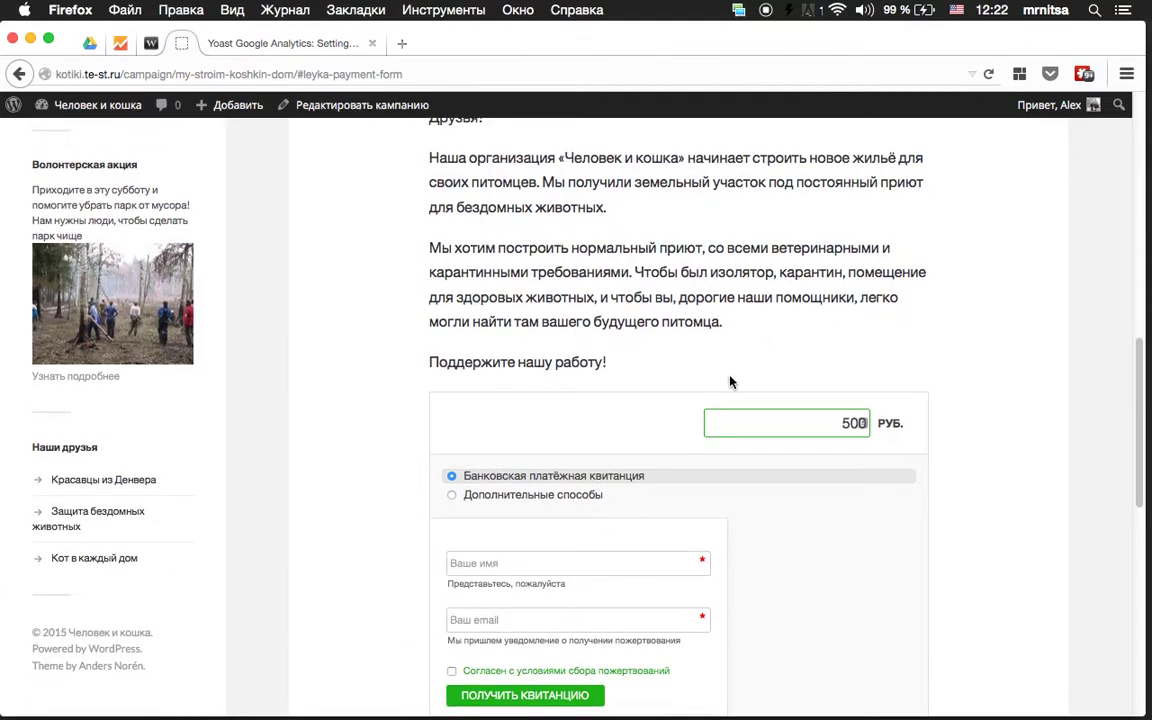
pyautogui.scroll(-3, 920, 388)
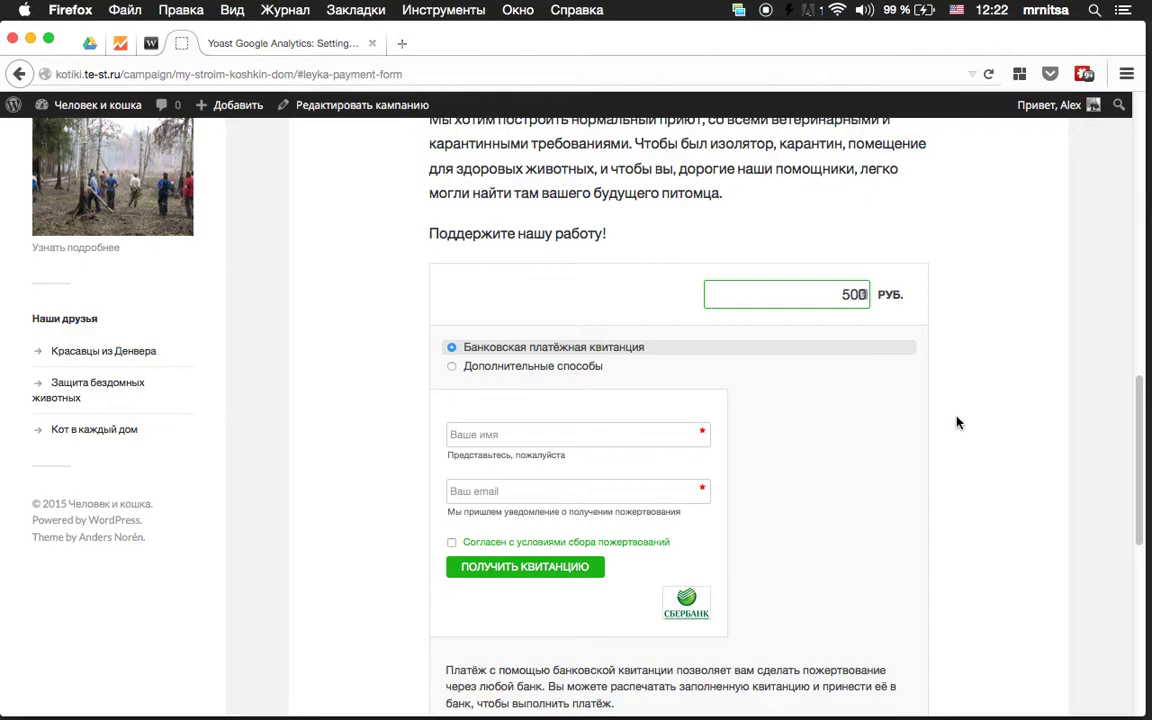
pyautogui.scroll(15, 968, 419)
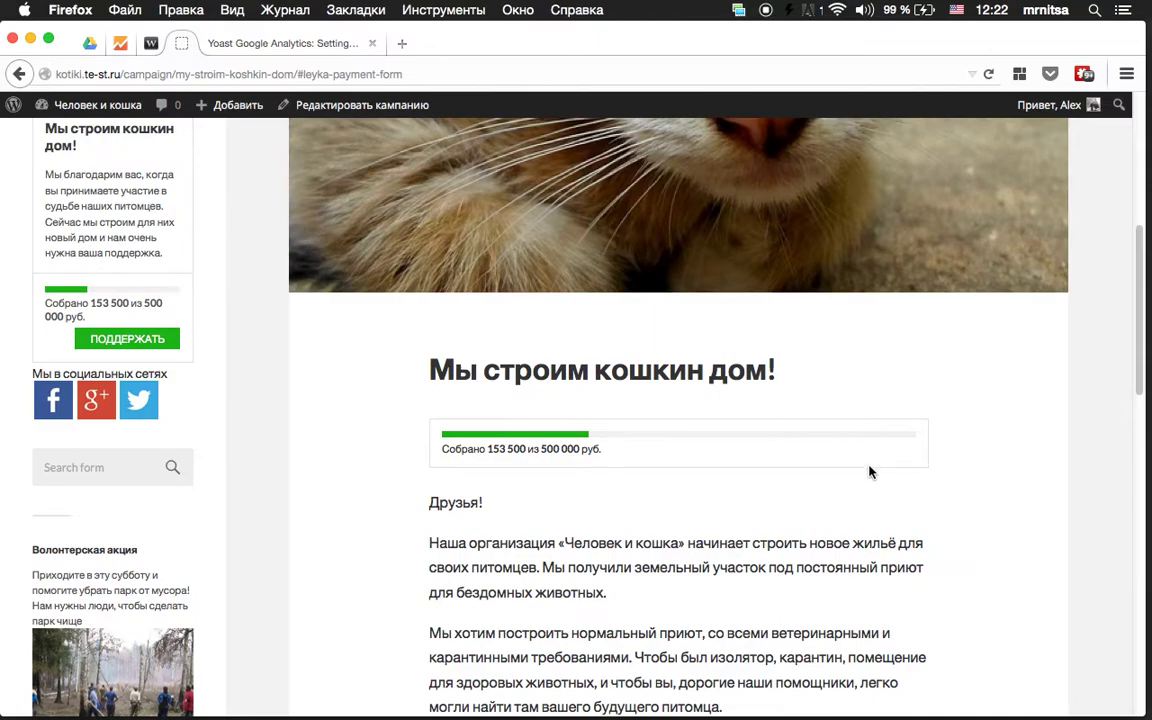
pyautogui.scroll(-3, 955, 510)
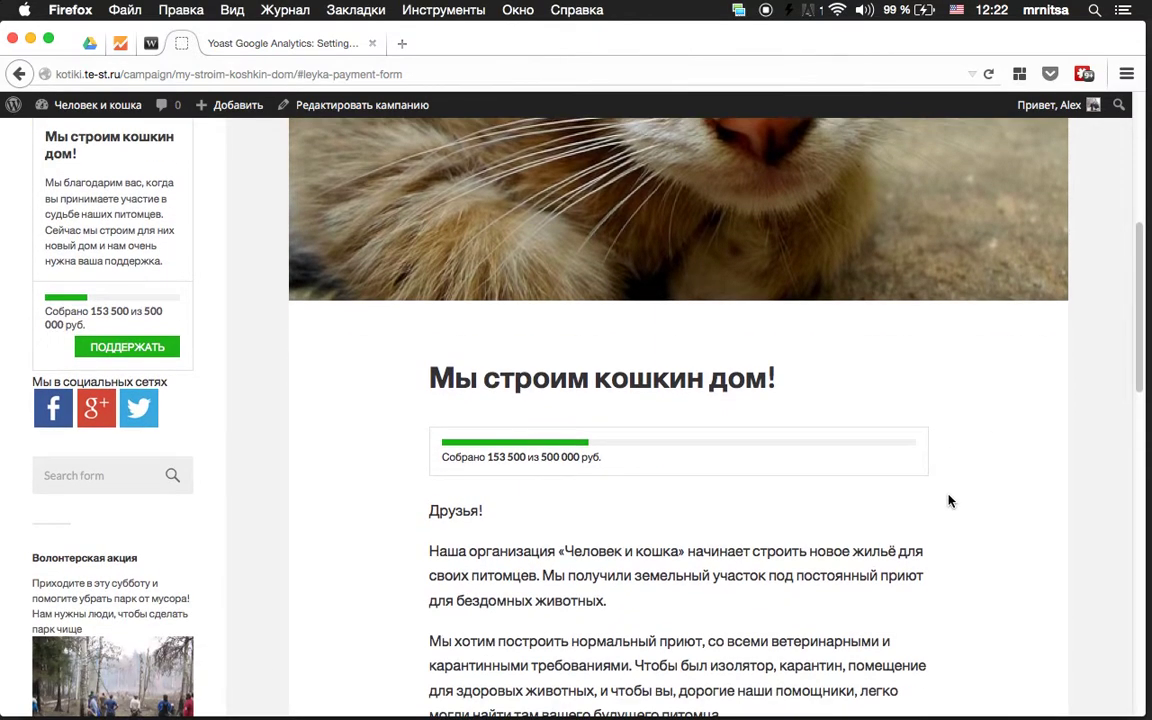
pyautogui.scroll(-3, 949, 499)
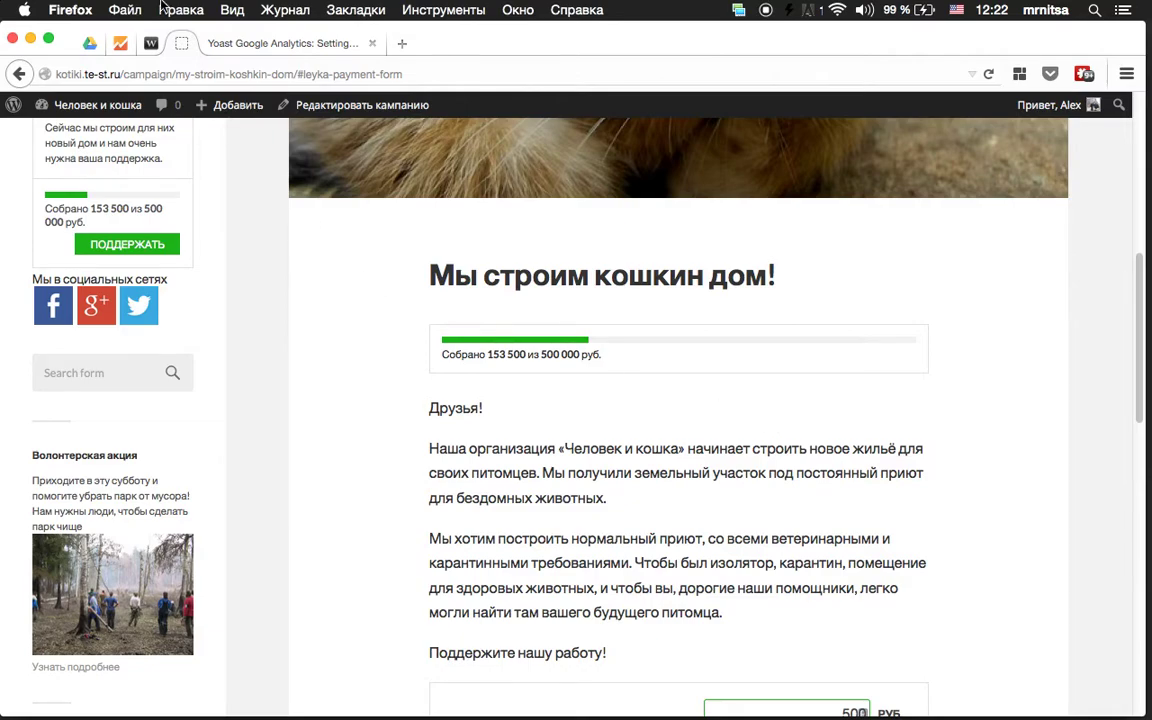
# Return to the webinar presentation 30_01.pdf and show the slides "Что такое конверсия?" and "Целевые действия"
pyautogui.click(150, 43)
pyautogui.click(330, 155)
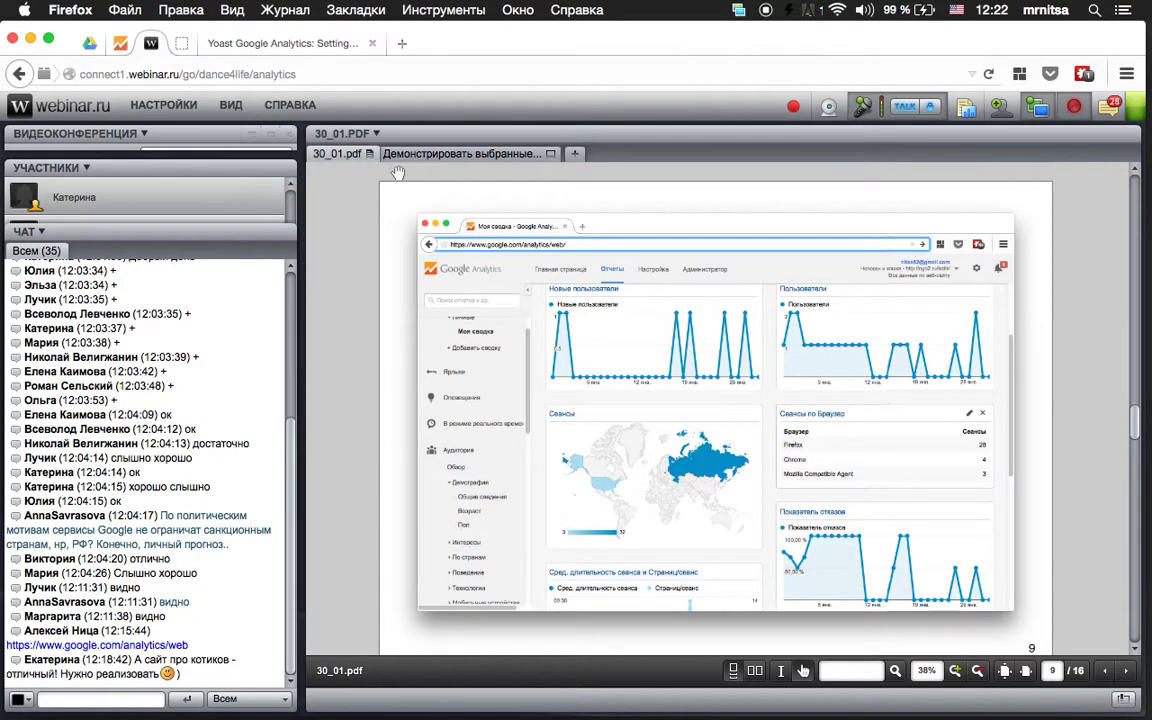
pyautogui.scroll(-3, 617, 350)
pyautogui.scroll(-5, 617, 350)
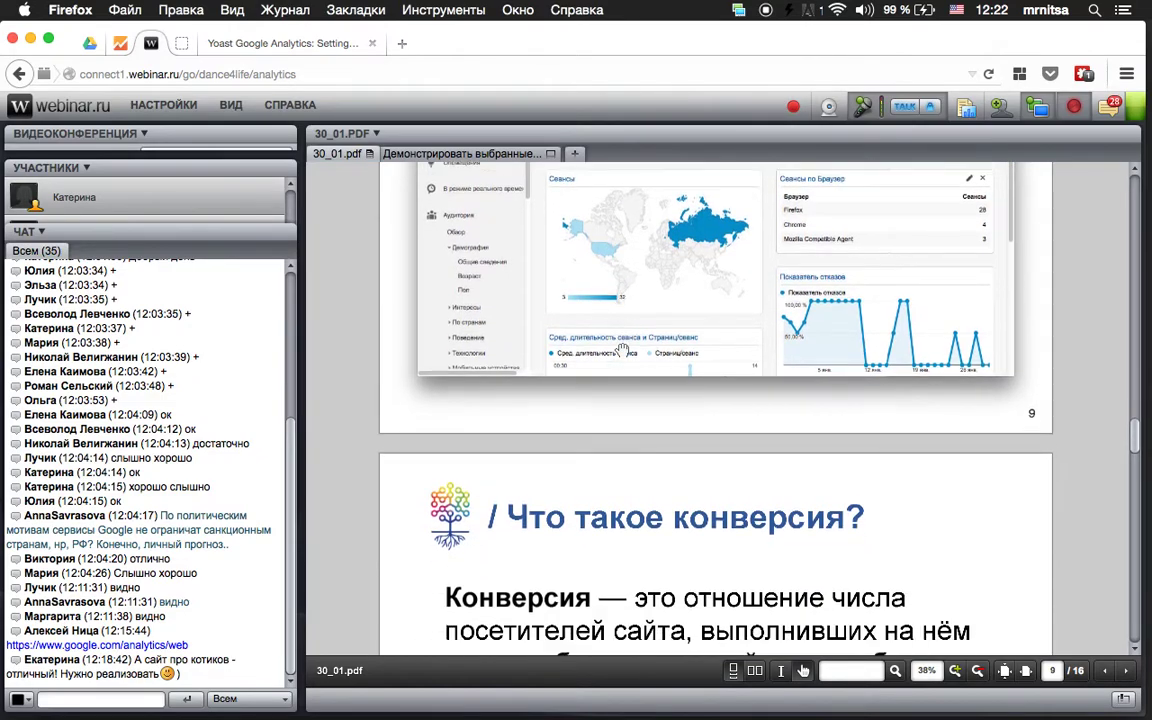
pyautogui.scroll(-2, 667, 343)
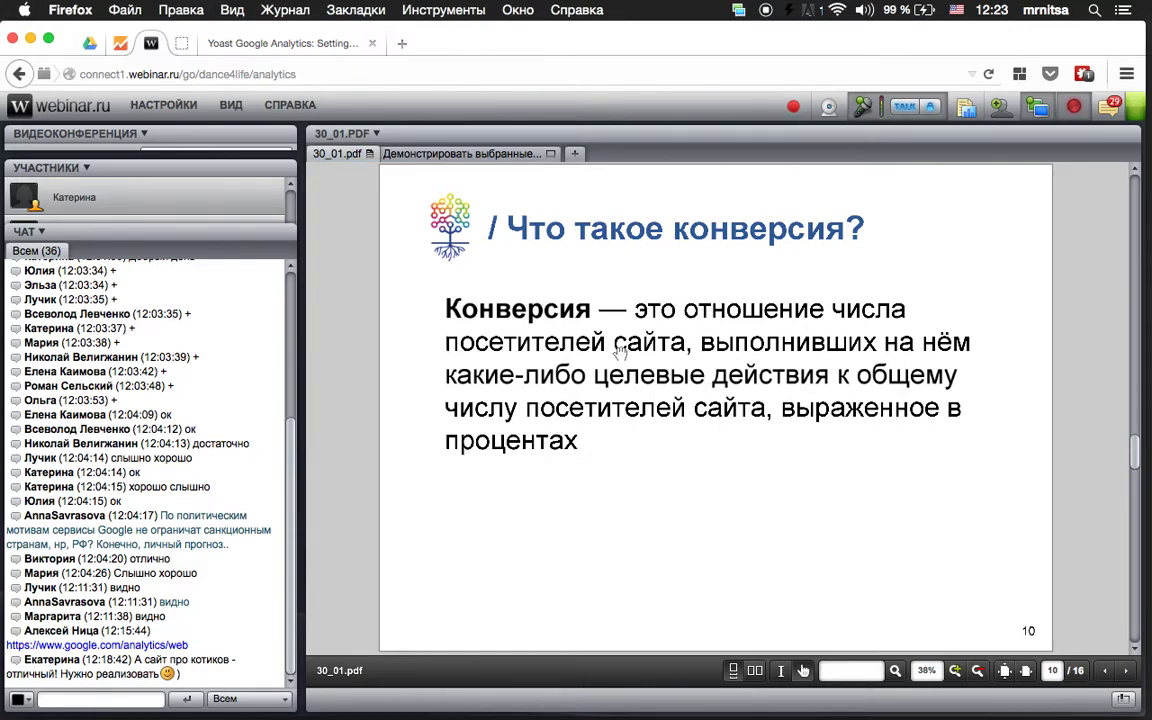
pyautogui.scroll(-5, 694, 473)
pyautogui.scroll(-3, 694, 473)
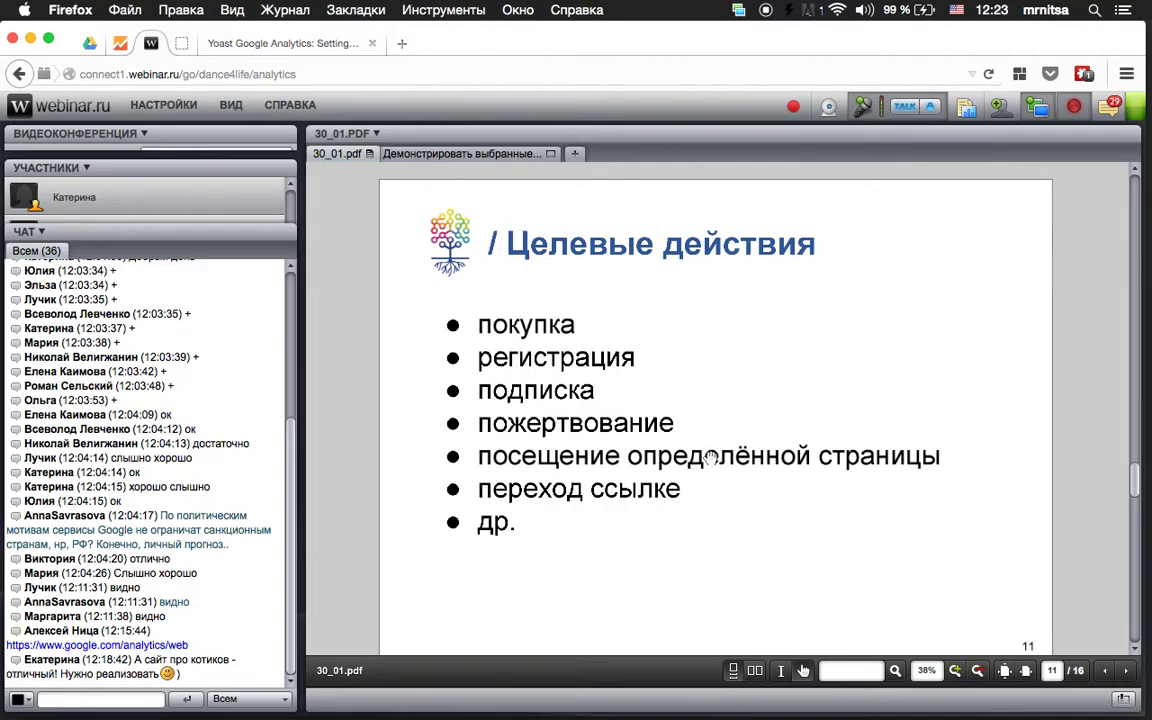
# Switch back to the cat site and look over the articles on its Новости page
pyautogui.click(178, 45)
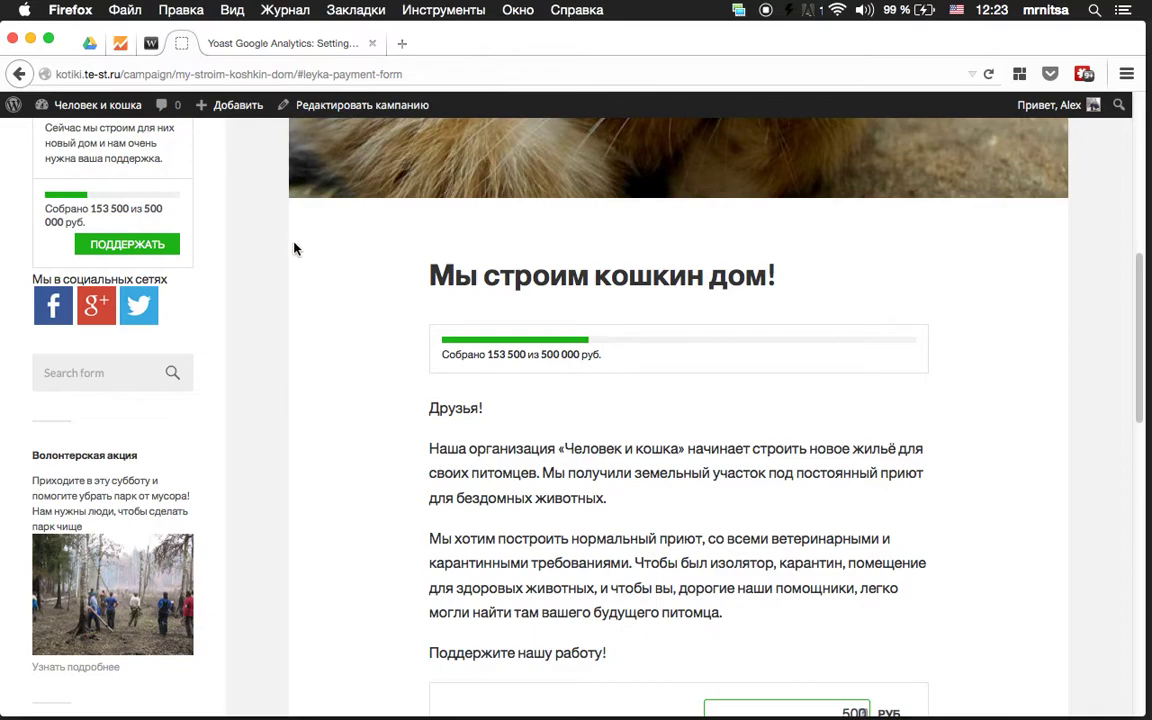
pyautogui.scroll(5, 249, 347)
pyautogui.scroll(-1, 81, 639)
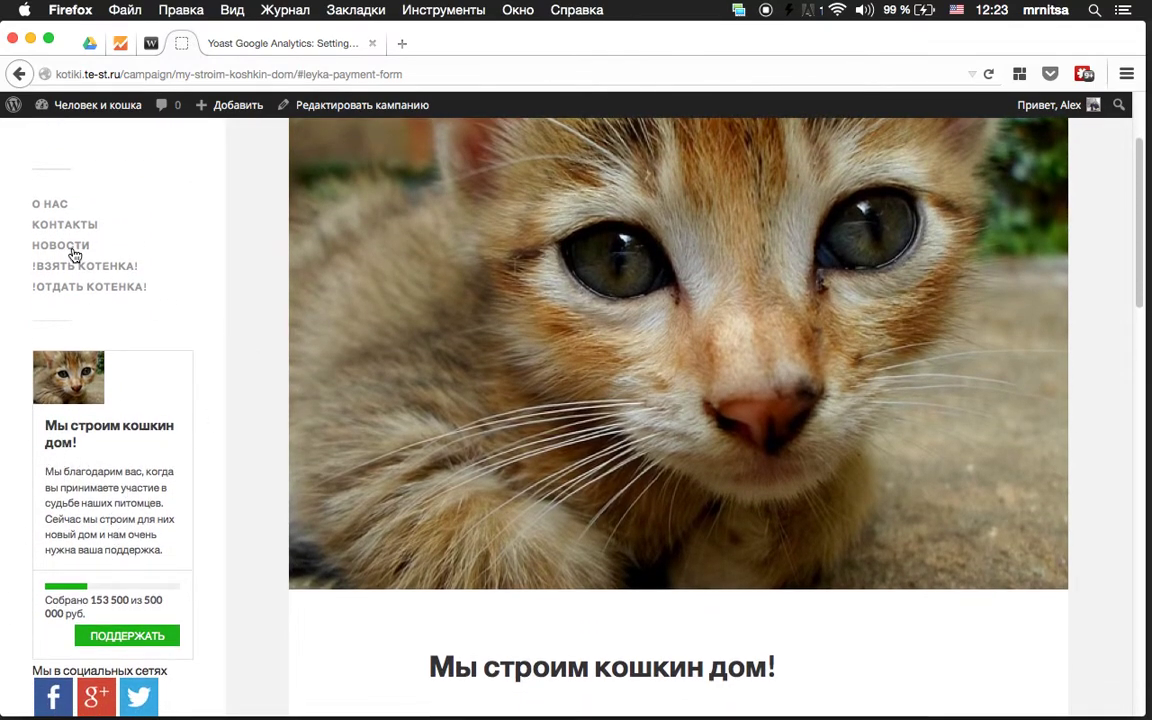
pyautogui.click(112, 247)
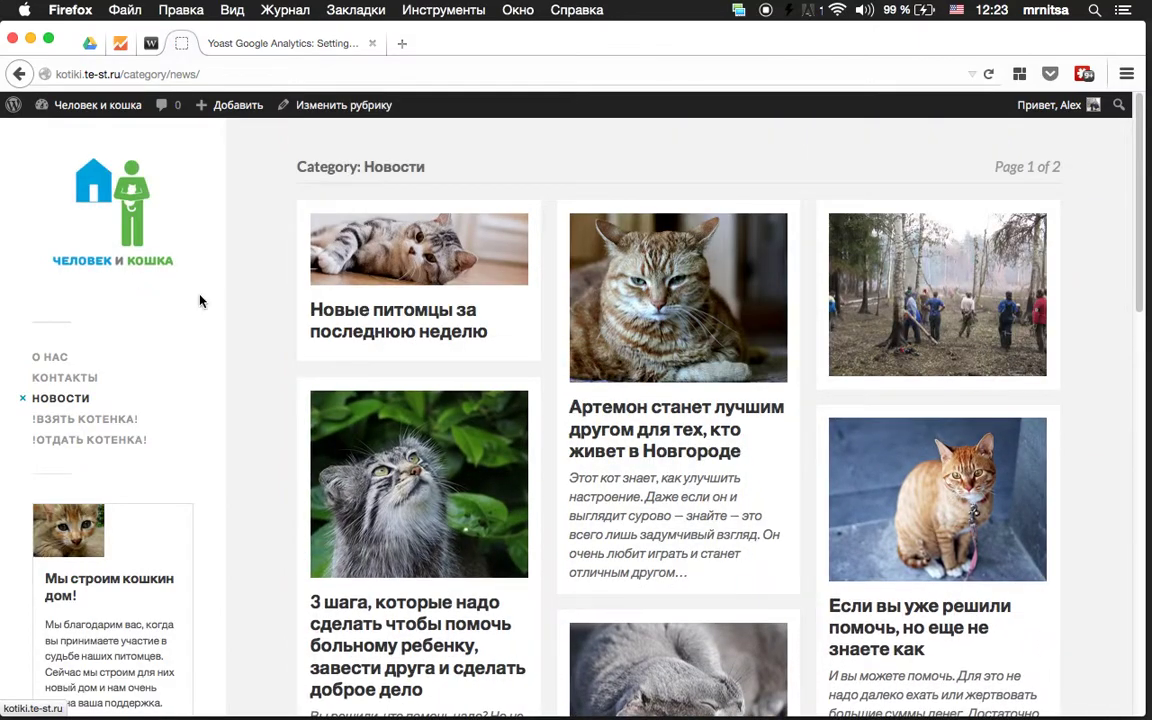
pyautogui.scroll(-4, 95, 247)
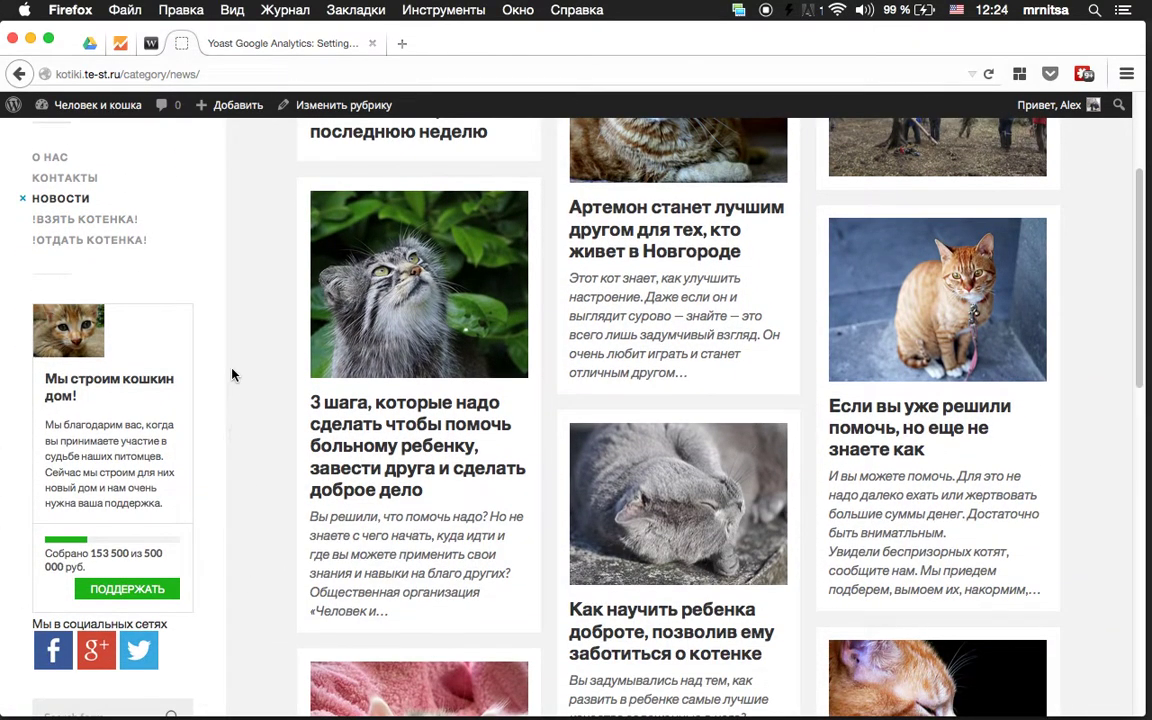
# Go from the news page to the donation campaign using its Поддержать link and view the campaign description
pyautogui.click(127, 588)
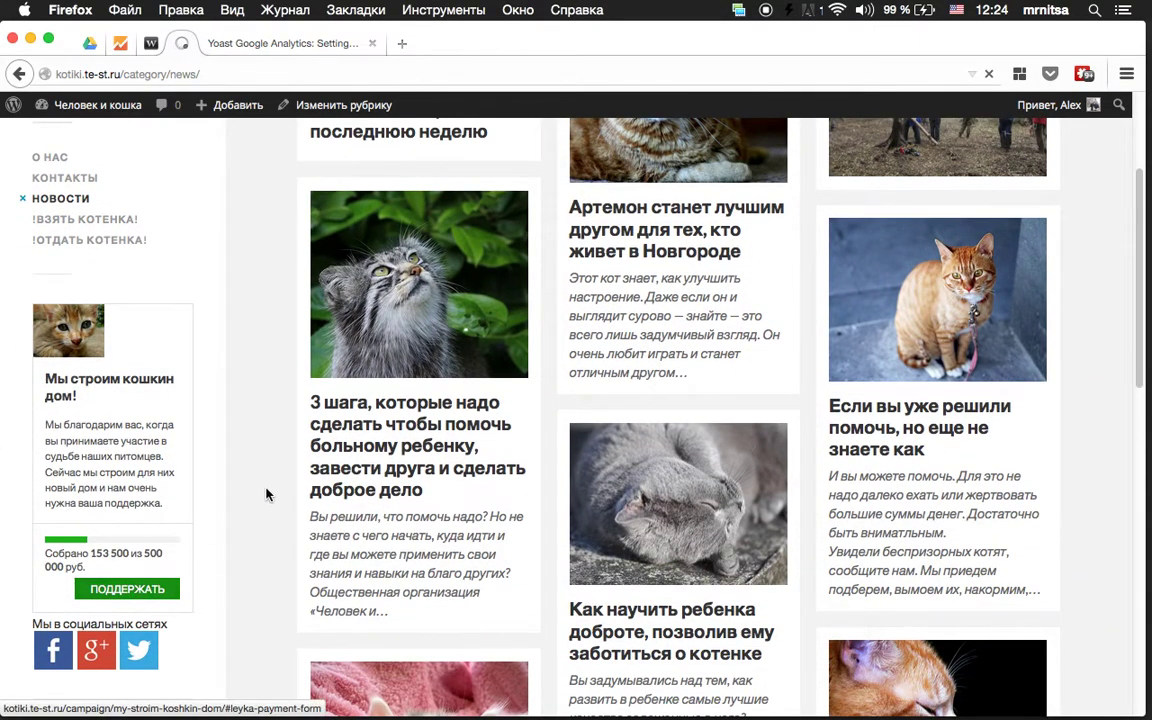
pyautogui.scroll(5, 800, 310)
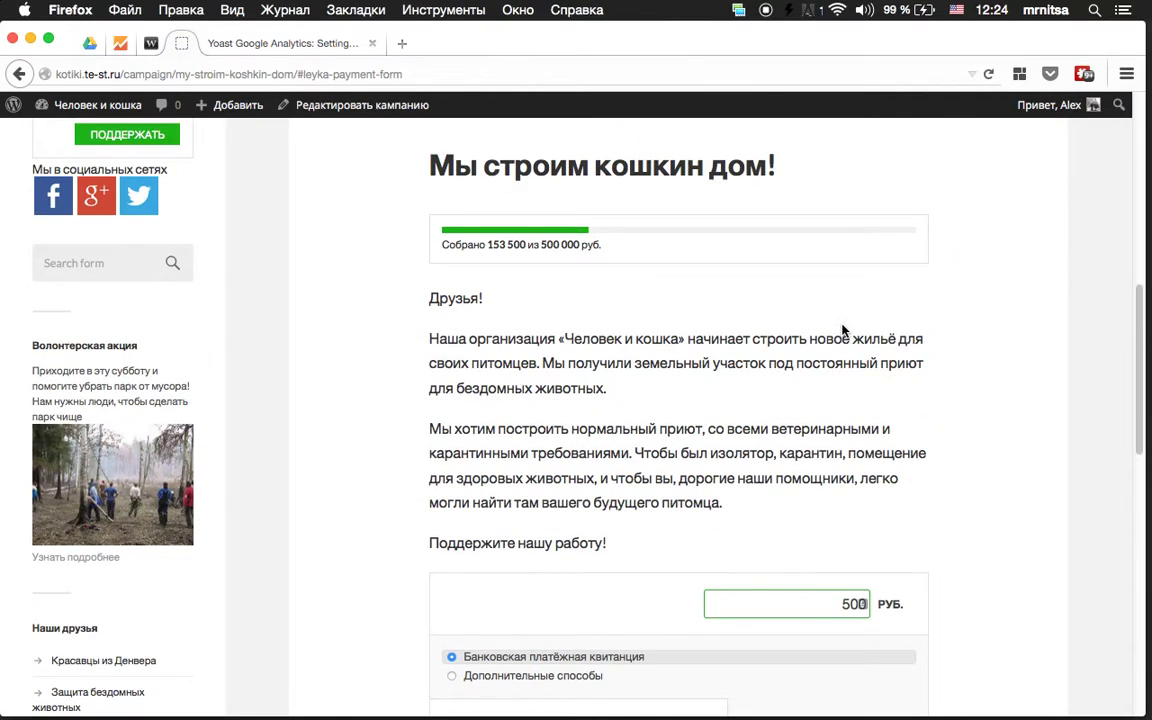
pyautogui.scroll(4, 843, 331)
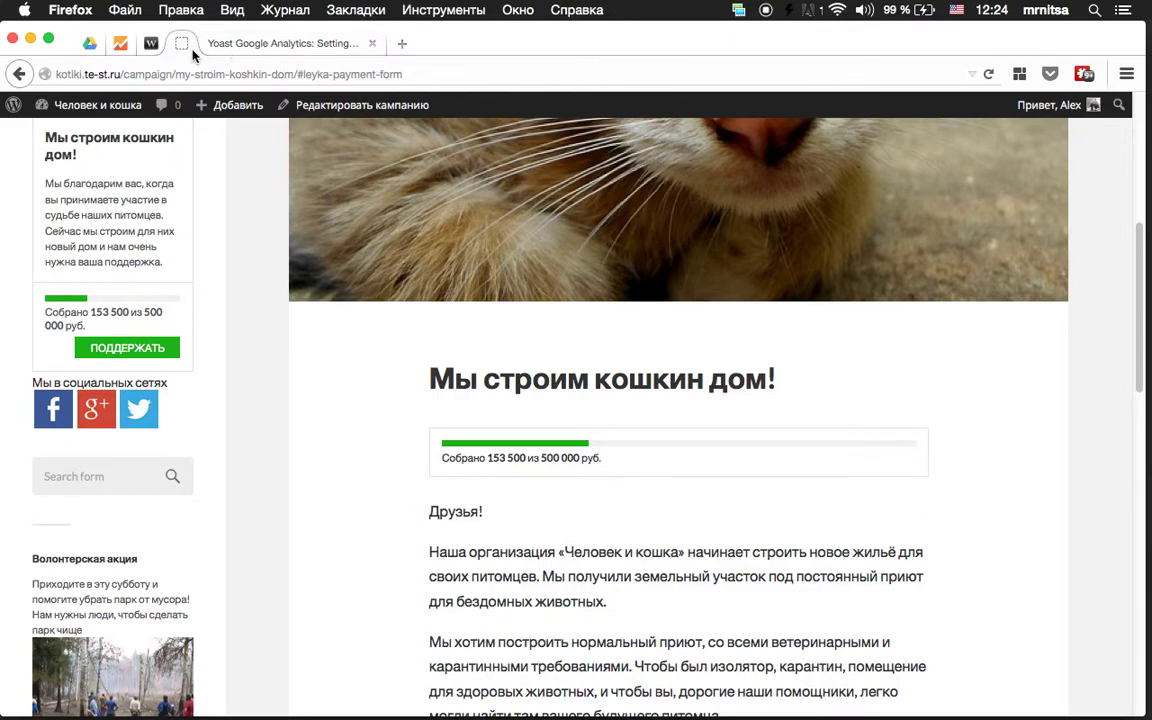
# Return to the webinar presentation and advance from "Целевые действия" to the "Примеры конверсии" slide
pyautogui.click(151, 43)
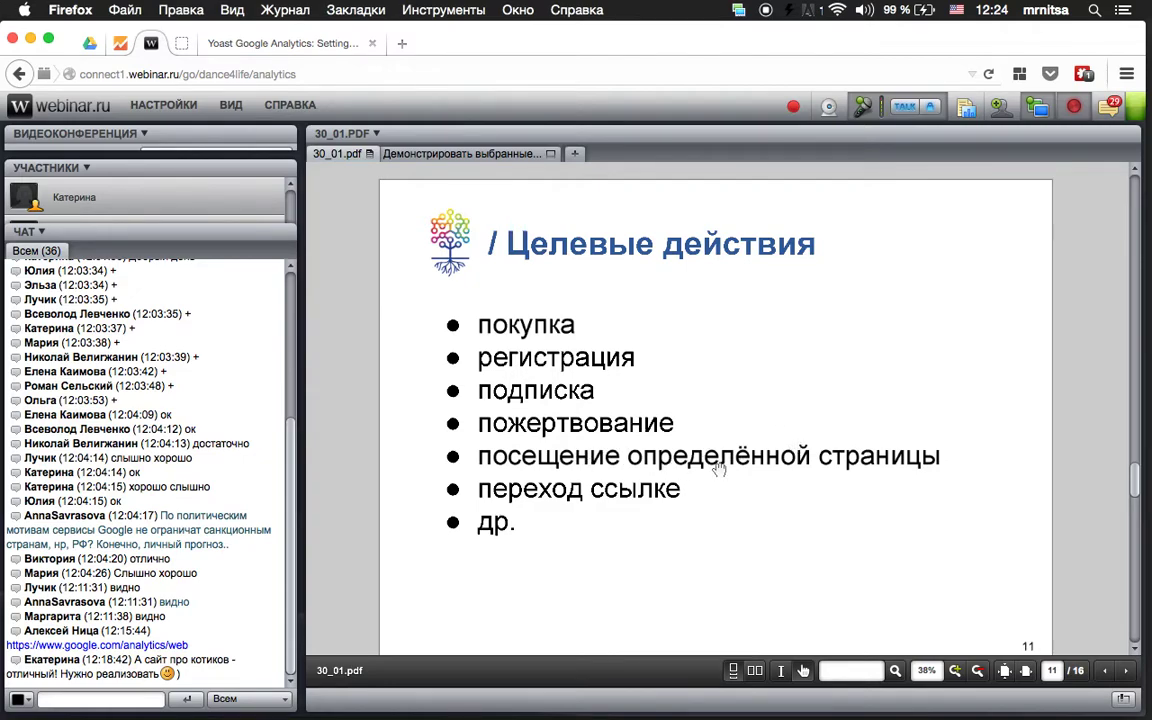
pyautogui.scroll(-1, 778, 481)
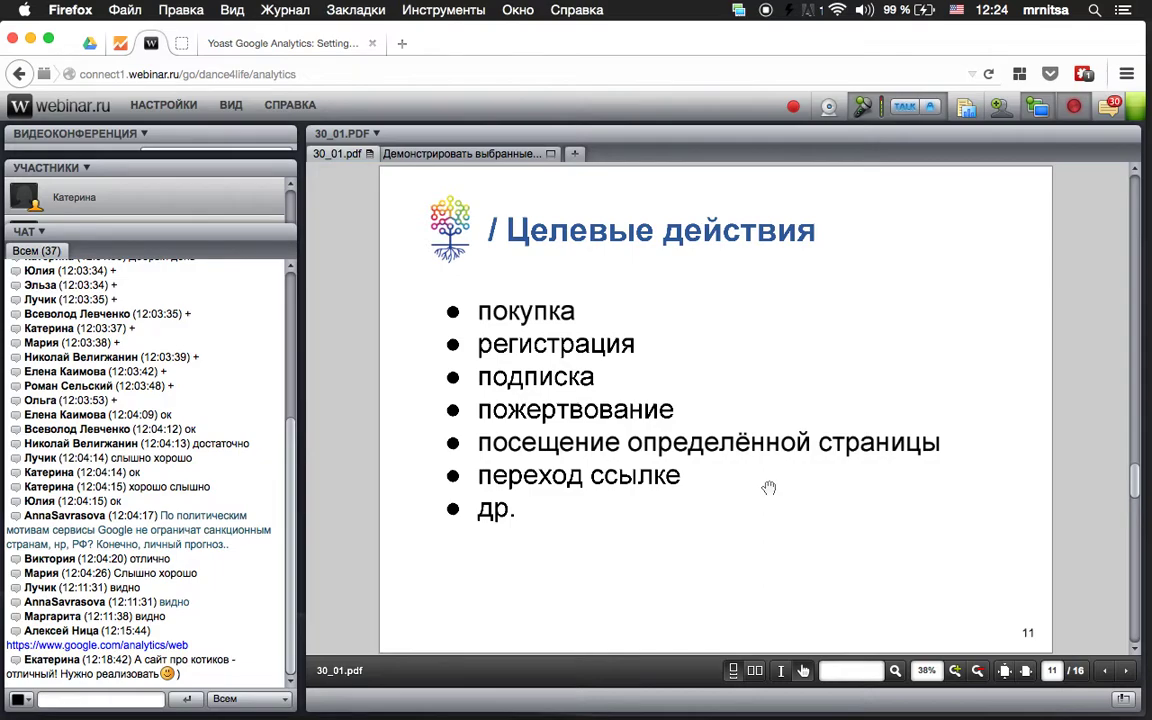
pyautogui.scroll(-5, 768, 487)
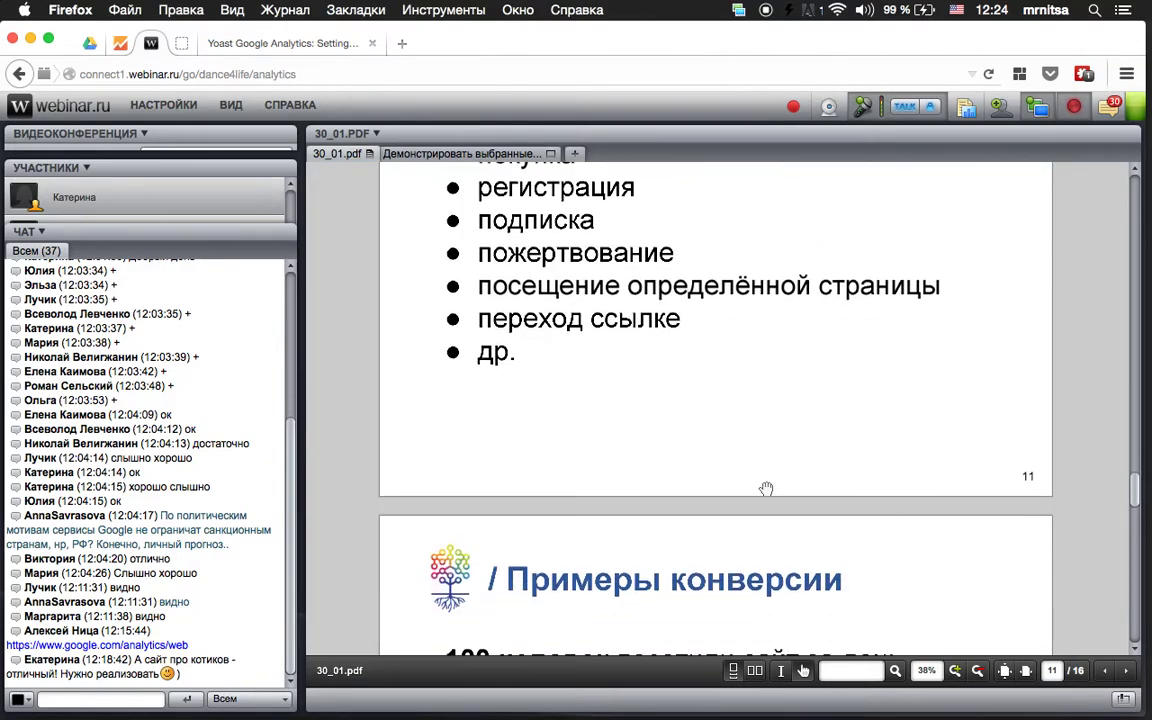
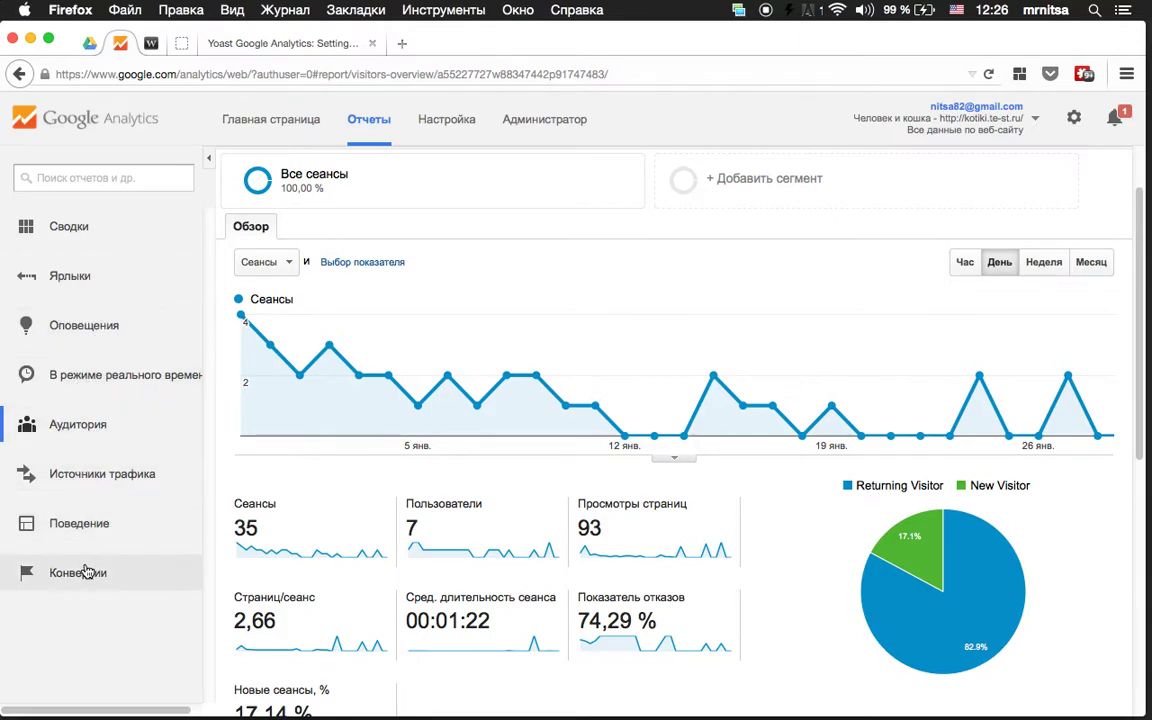
# View the Ярлыки overview in Google Analytics, then show the personal dashboards under Сводки and collapse that section
pyautogui.click(70, 228)
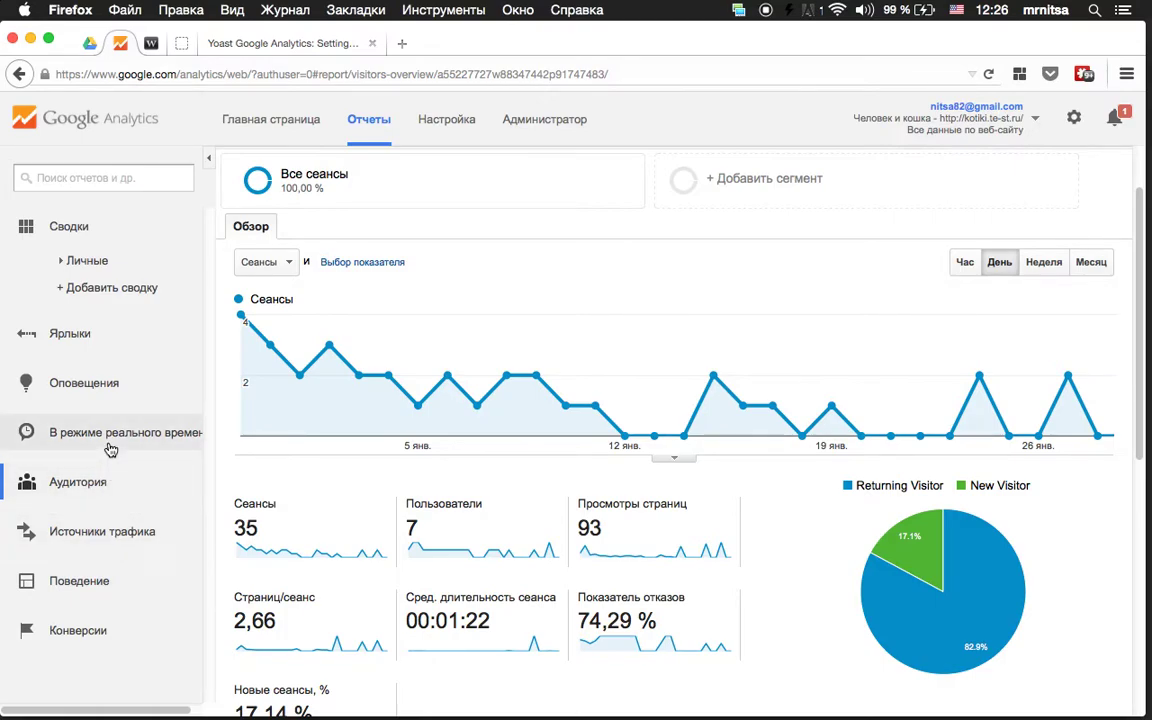
pyautogui.click(115, 333)
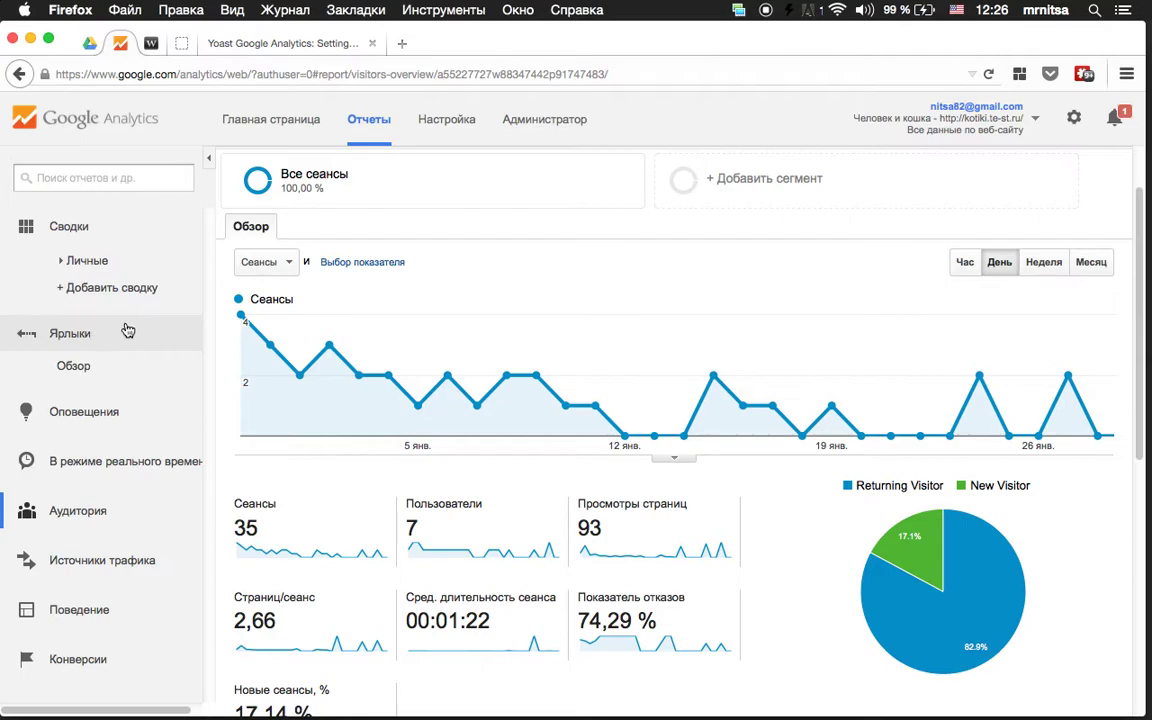
pyautogui.click(95, 367)
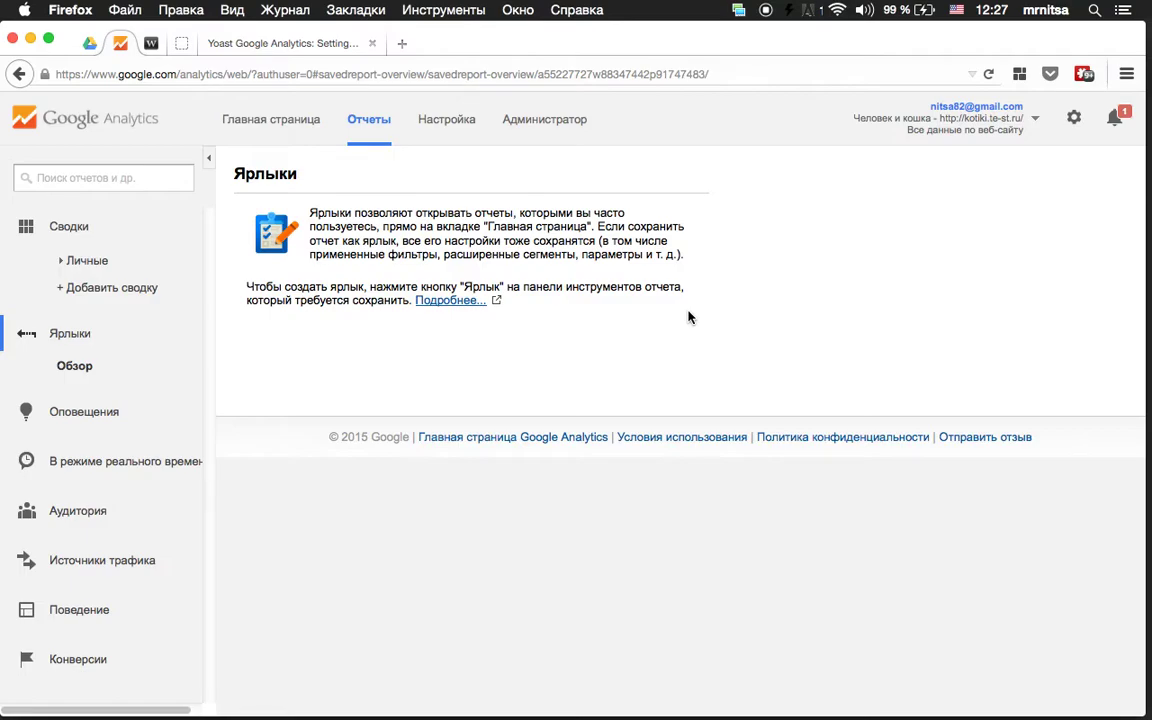
pyautogui.click(88, 262)
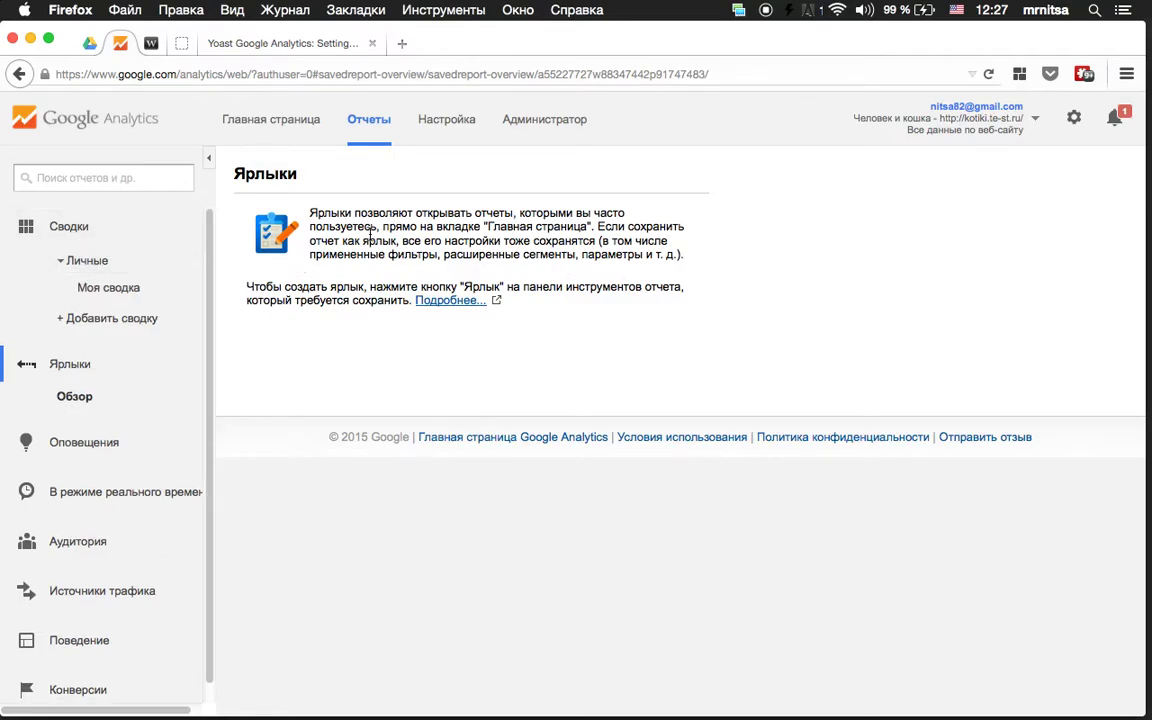
pyautogui.click(85, 229)
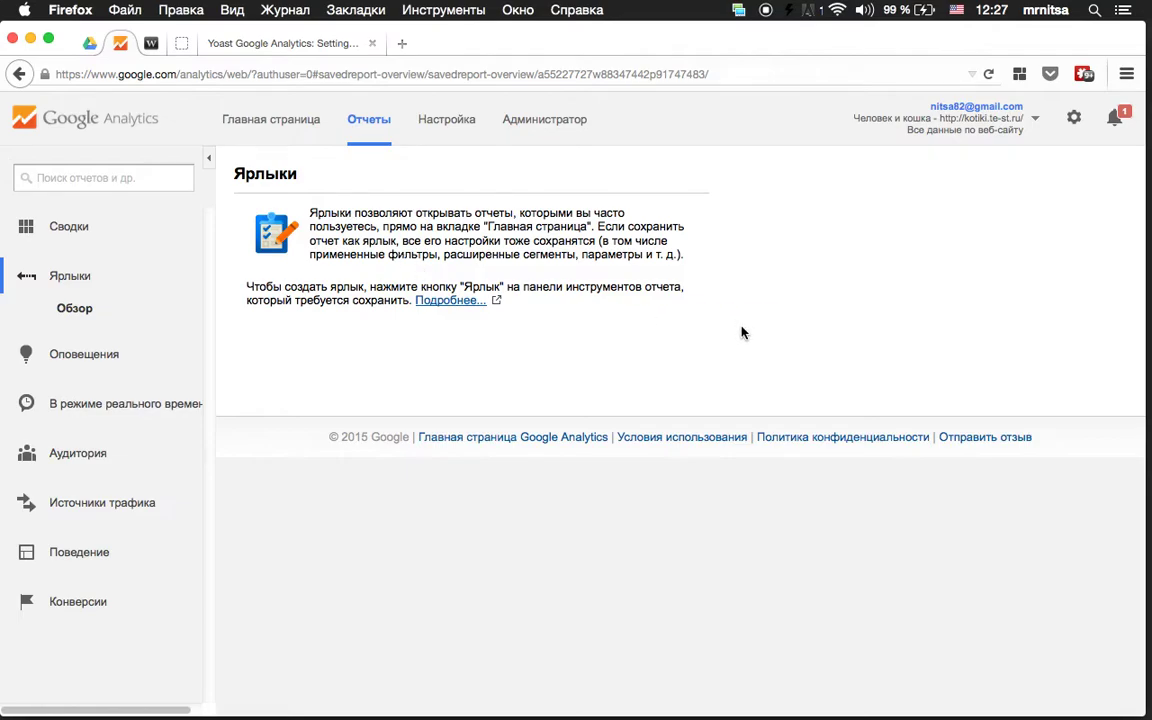
# View the Оповещения overview report, then collapse the Оповещения and Ярлыки sections
pyautogui.click(160, 357)
pyautogui.click(105, 387)
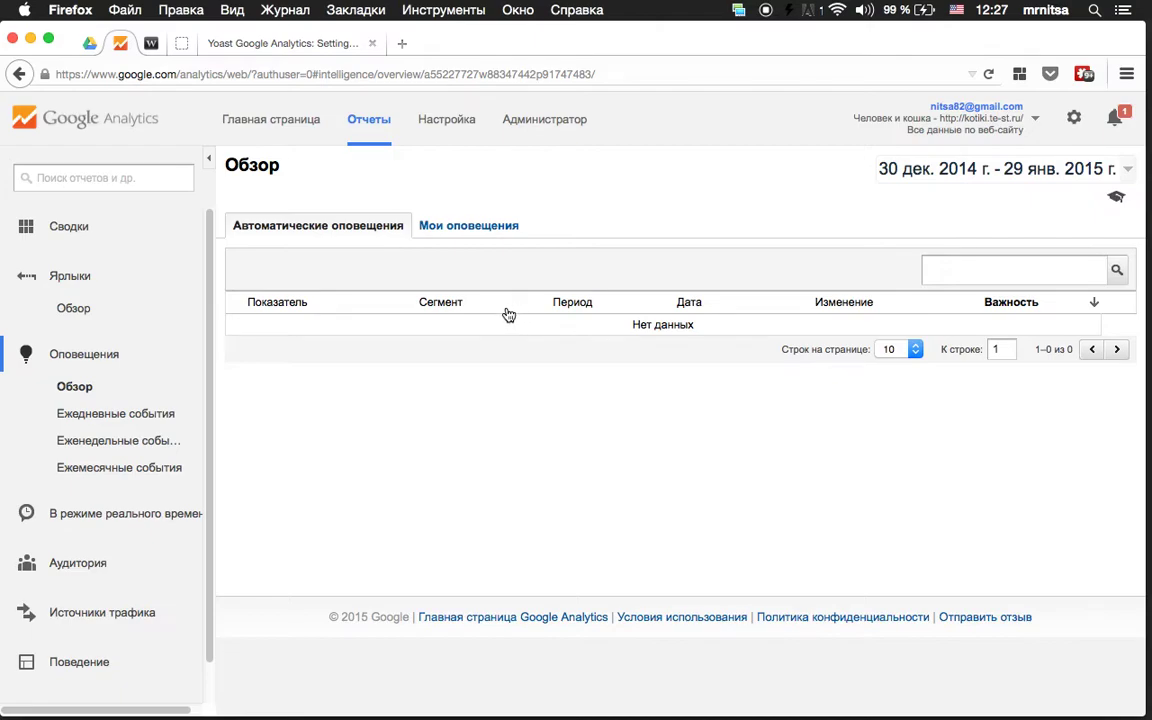
pyautogui.click(34, 357)
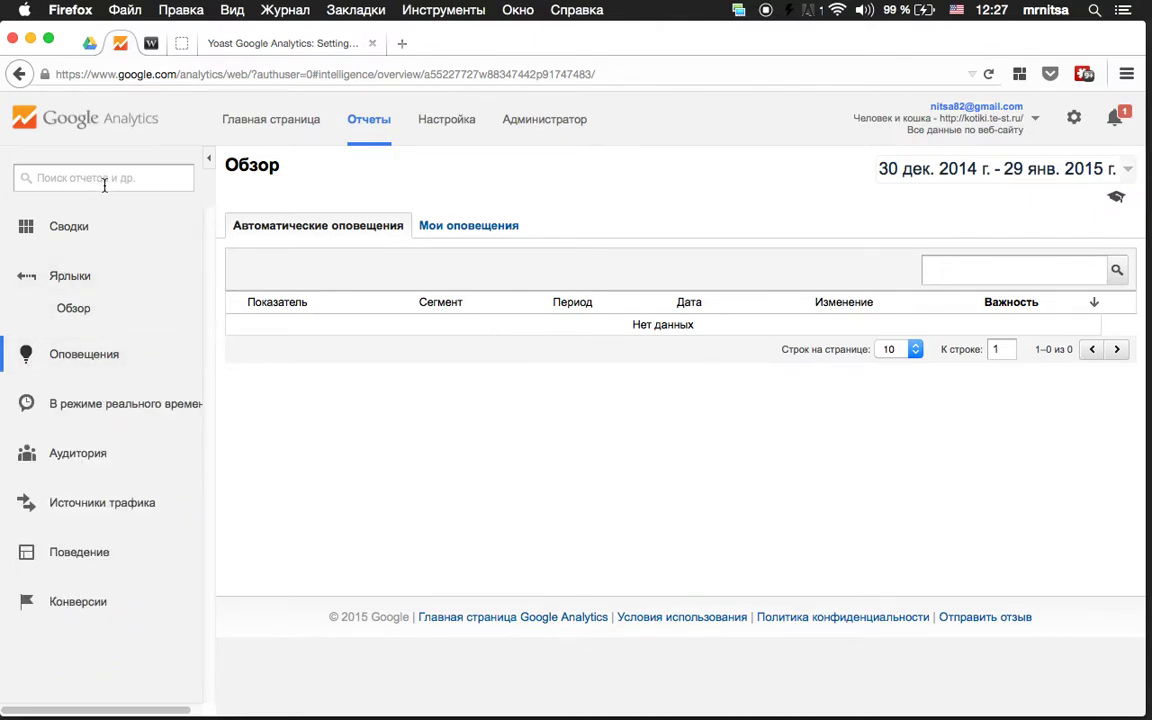
pyautogui.click(23, 284)
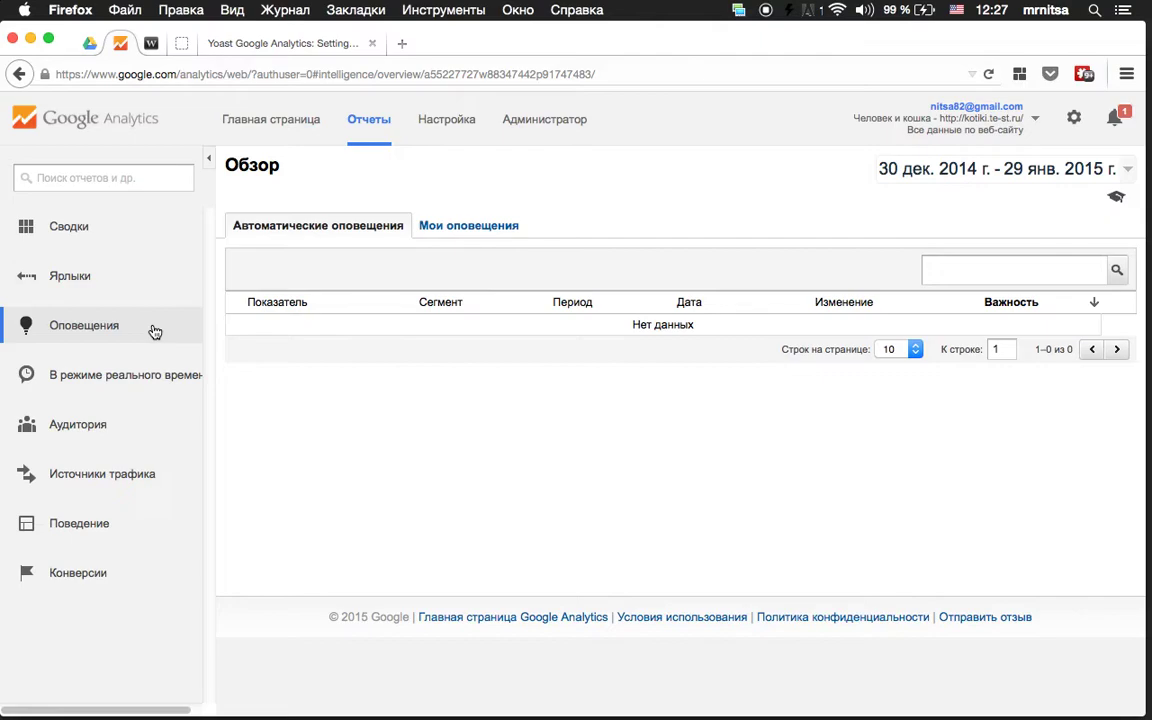
# Check the webinar room, return to Google Analytics and view the Обзор report under В режиме реального времени
pyautogui.click(150, 43)
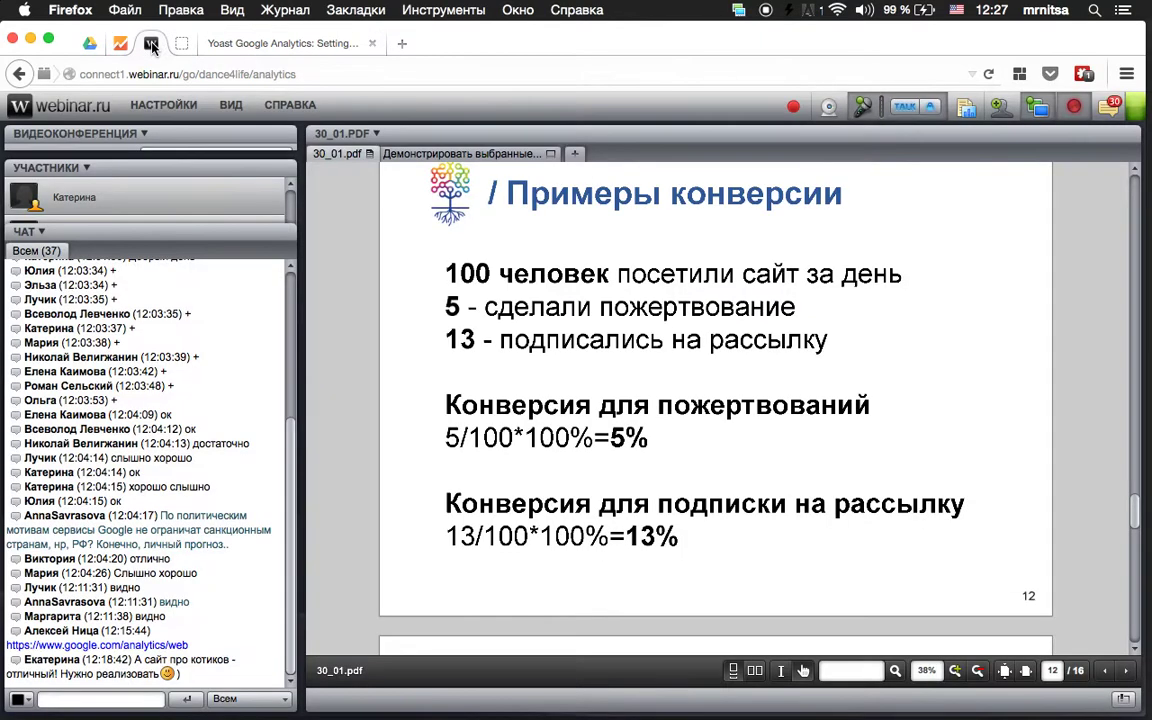
pyautogui.click(121, 44)
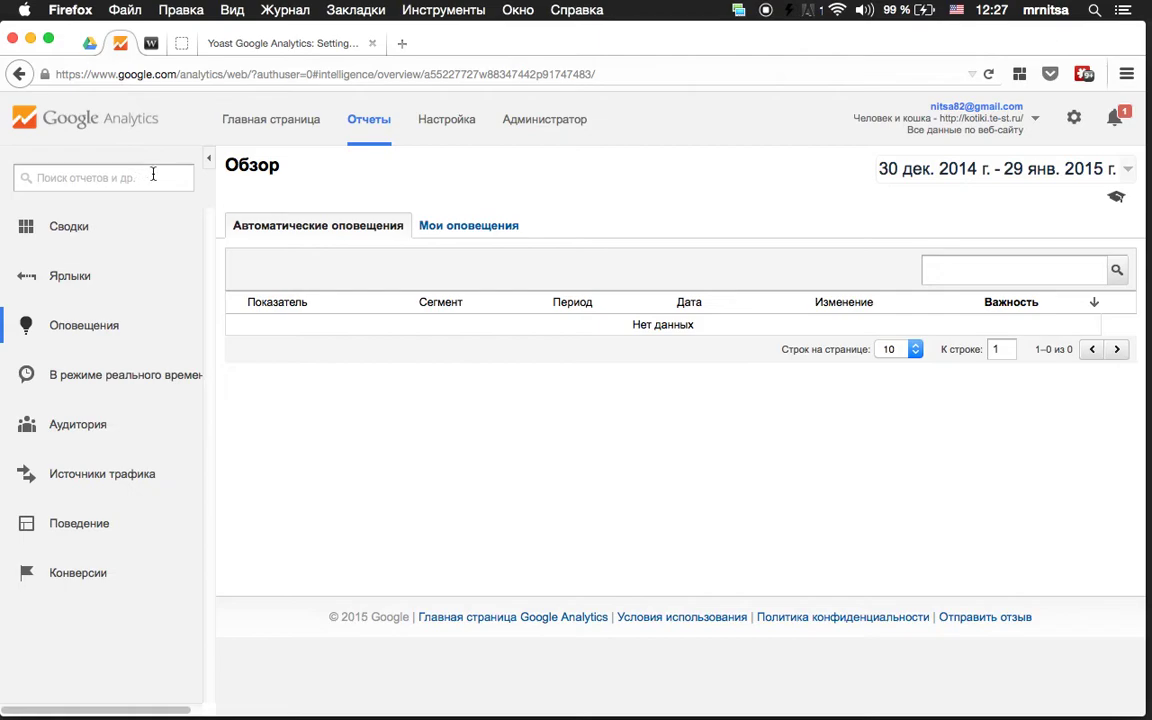
pyautogui.click(95, 378)
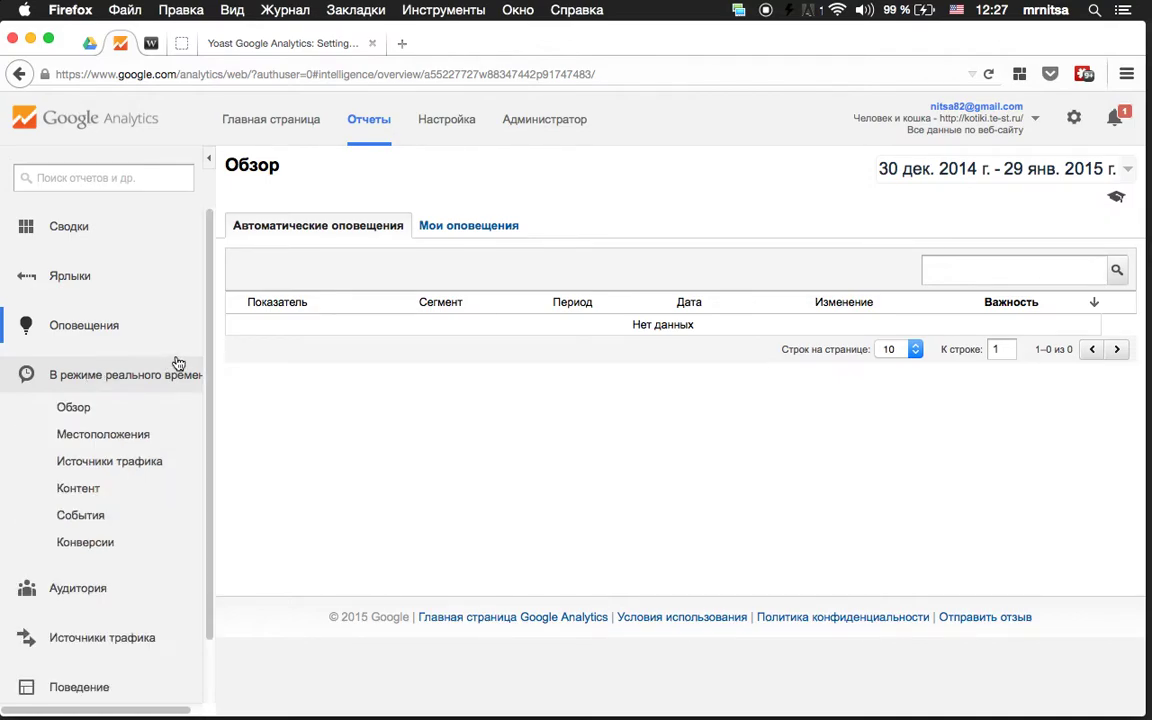
pyautogui.click(74, 408)
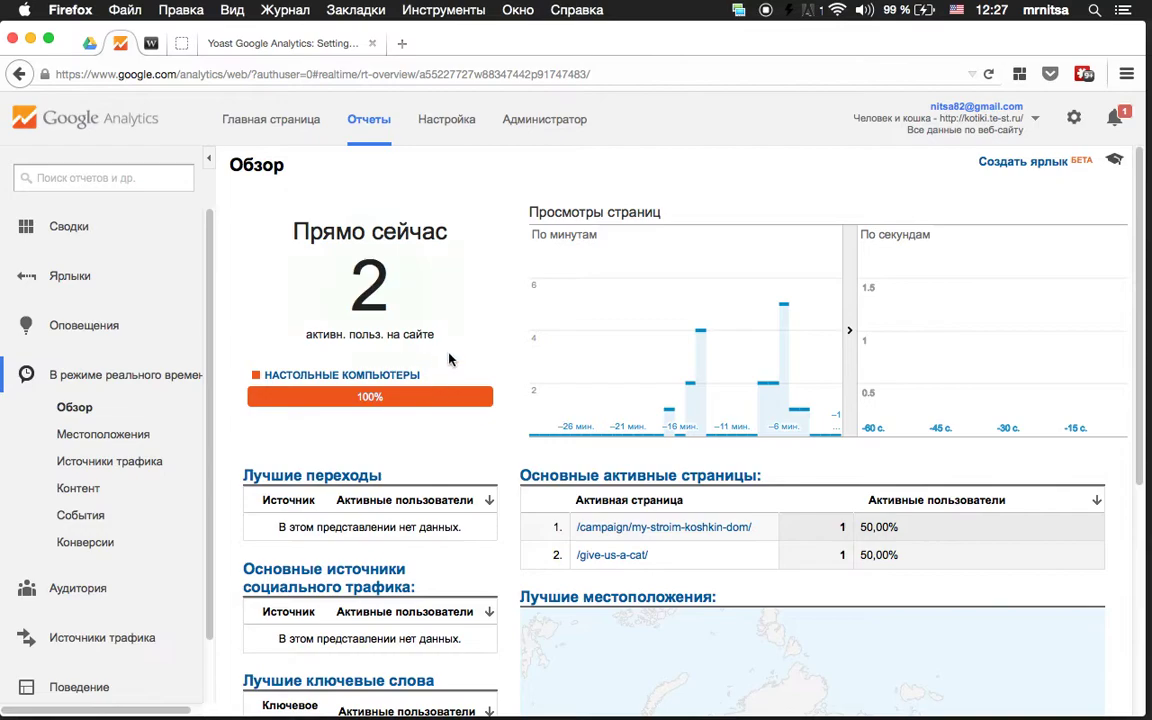
pyautogui.scroll(-1, 462, 330)
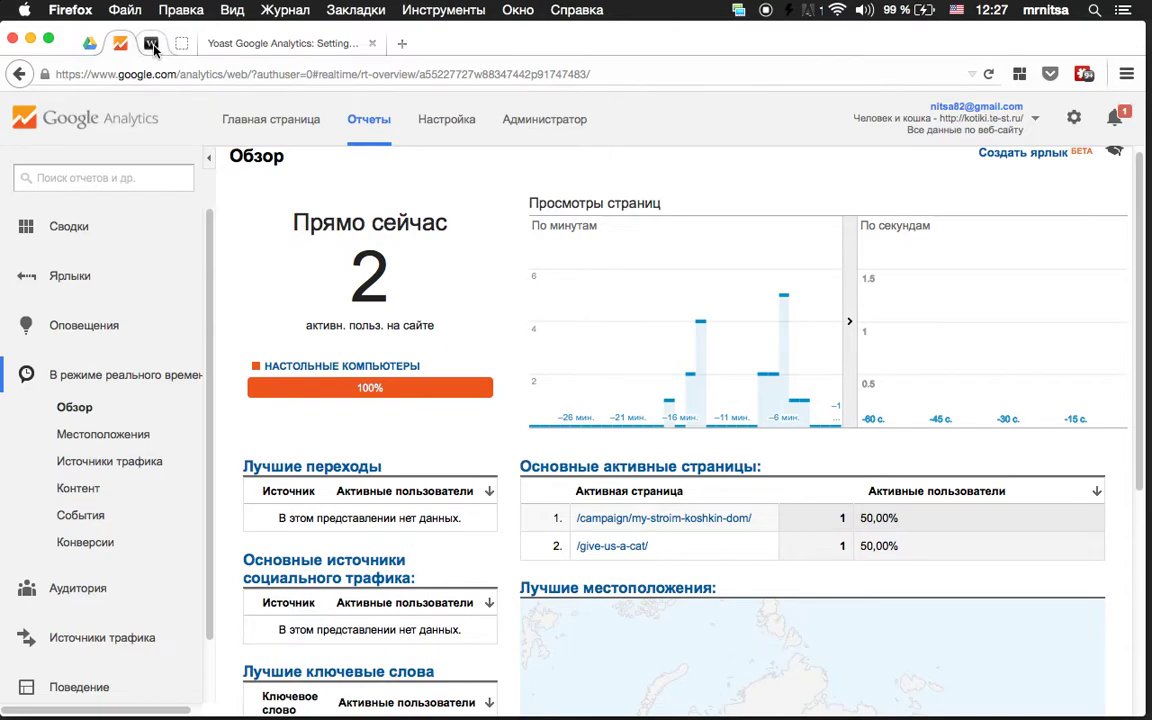
pyautogui.click(252, 44)
pyautogui.click(180, 44)
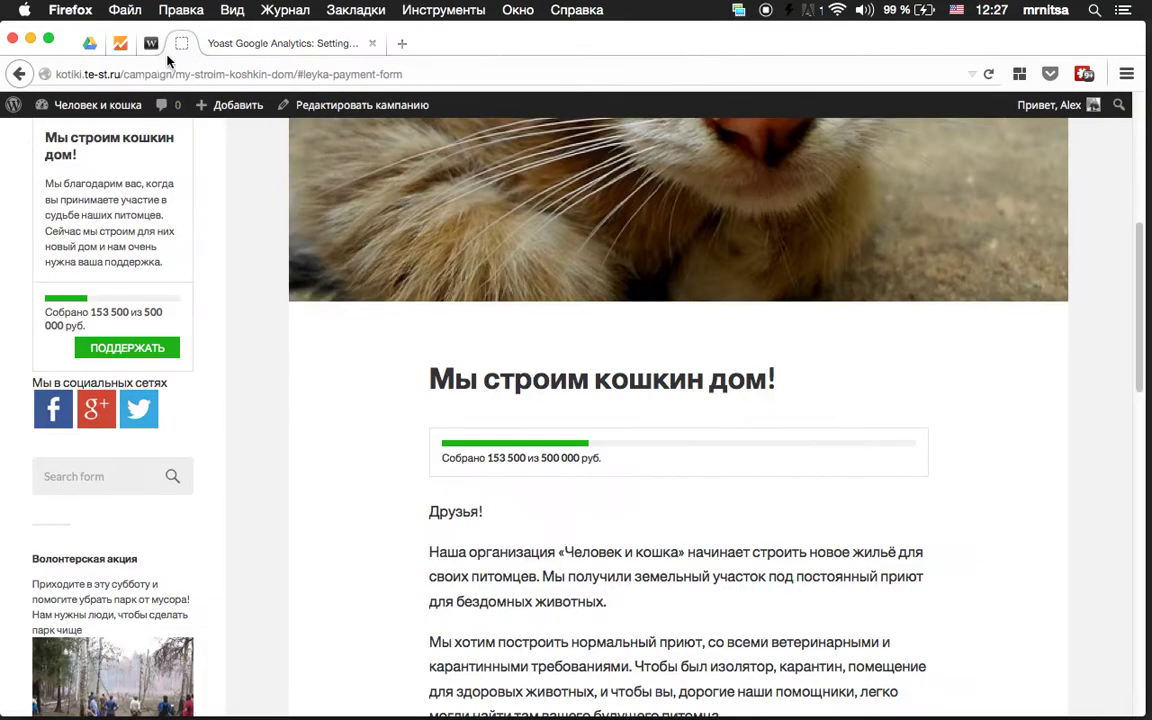
pyautogui.click(148, 74)
pyautogui.moveTo(124, 74); pyautogui.dragTo(47, 76)
pyautogui.press('super+c')
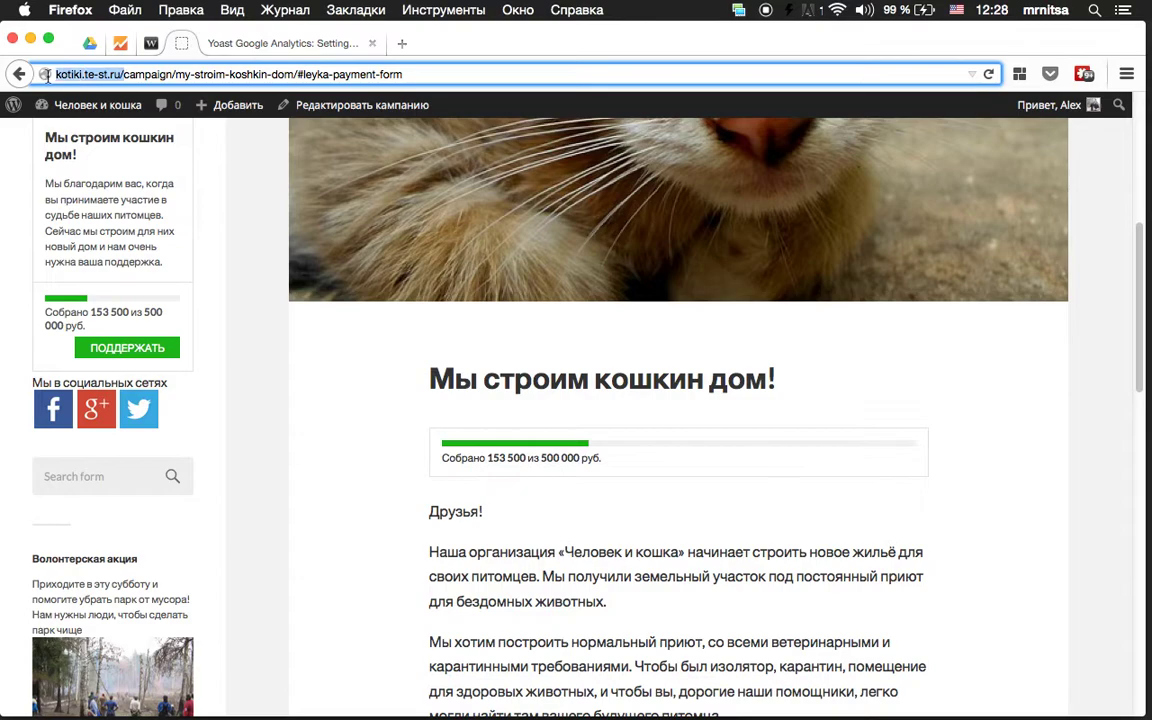
pyautogui.click(151, 44)
pyautogui.click(112, 697)
pyautogui.press('super+v')
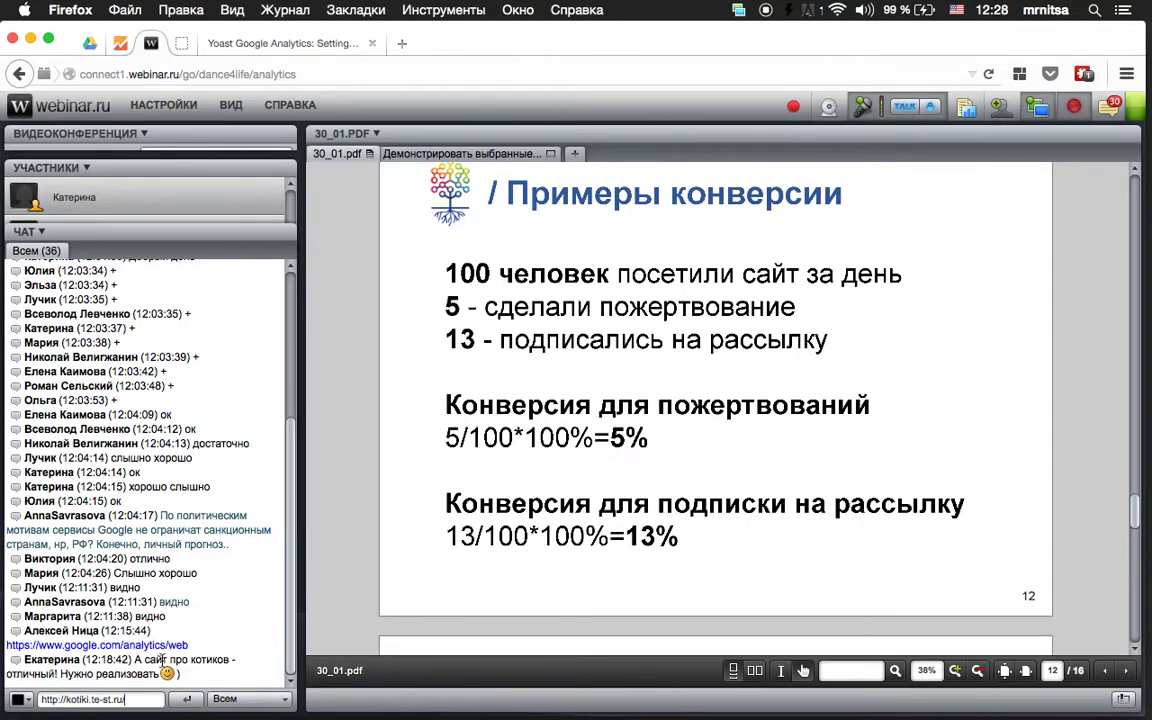
pyautogui.press('Return')
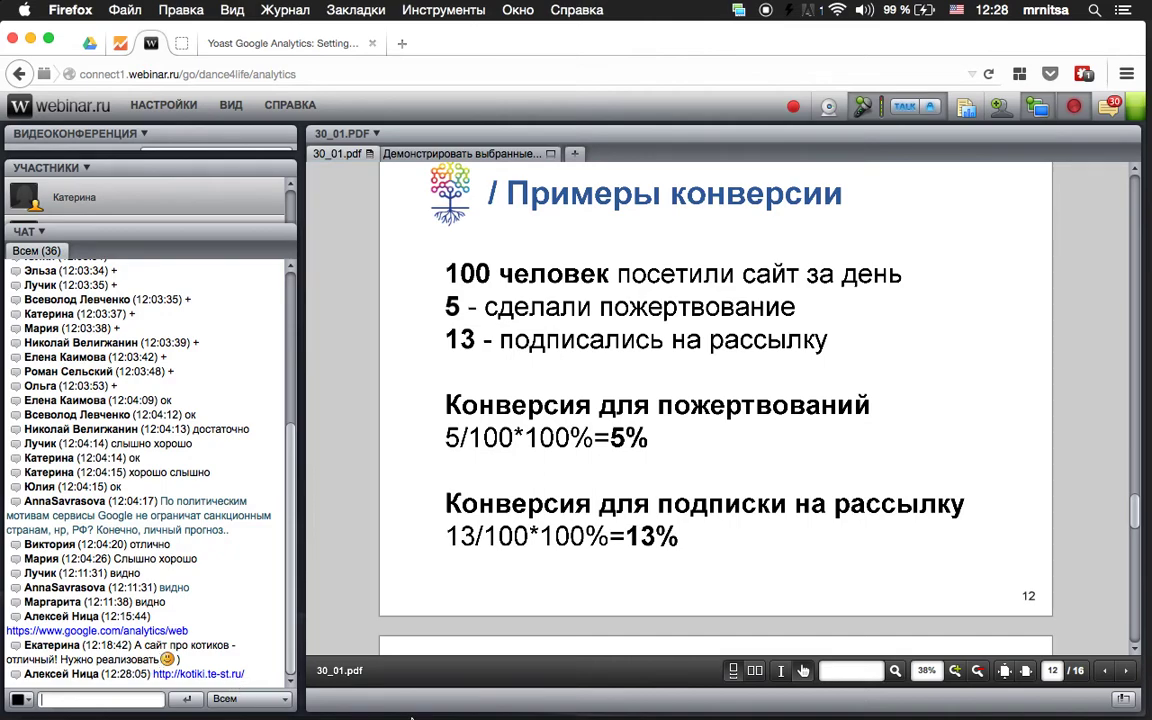
# Return to the real-time Обзор report in Google Analytics and examine the active users, page views, referral sources and main active pages
pyautogui.click(228, 48)
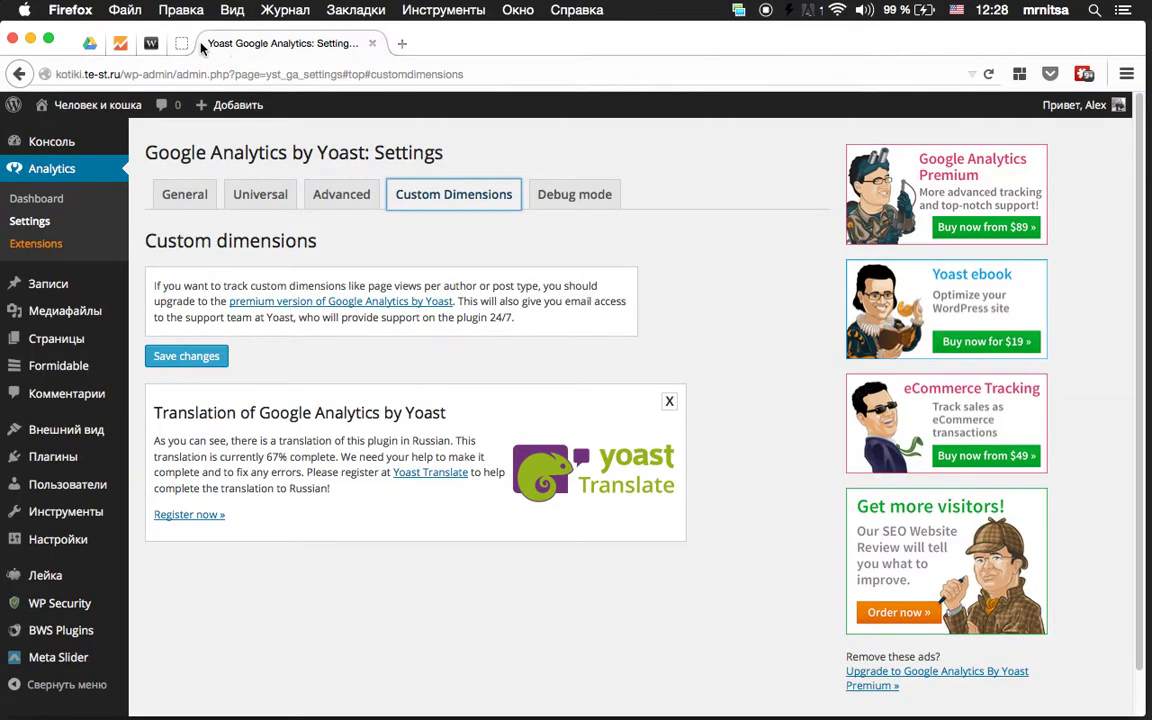
pyautogui.click(186, 44)
pyautogui.click(120, 44)
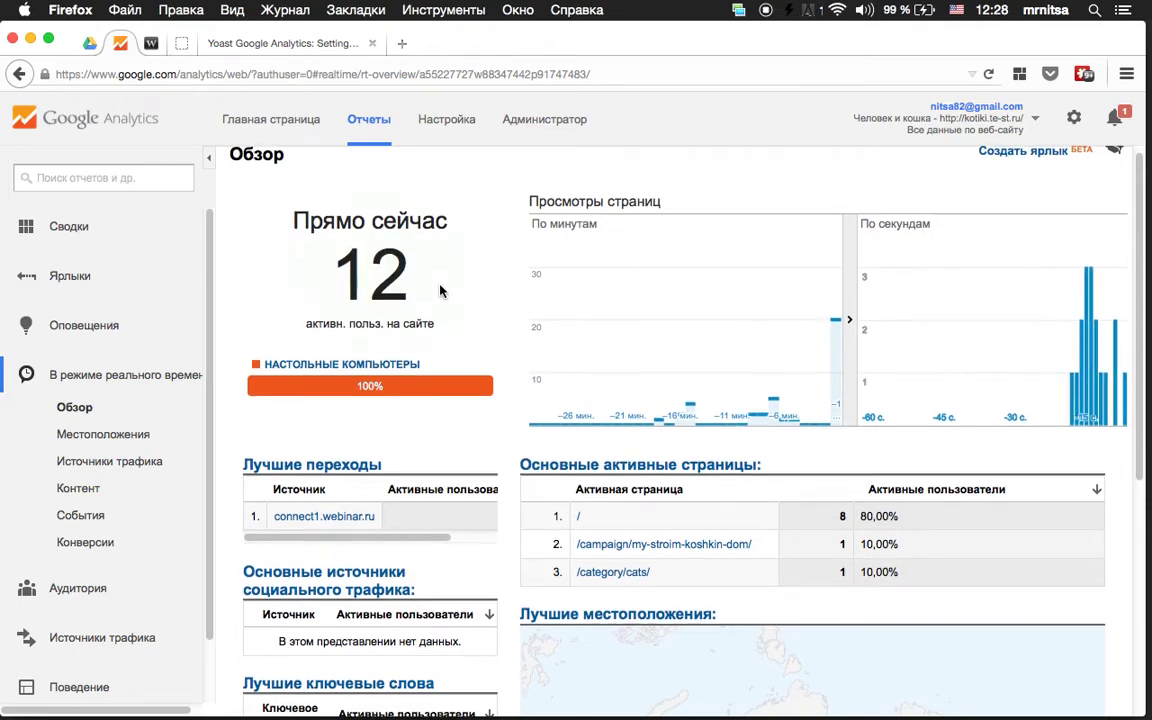
pyautogui.scroll(-1, 445, 290)
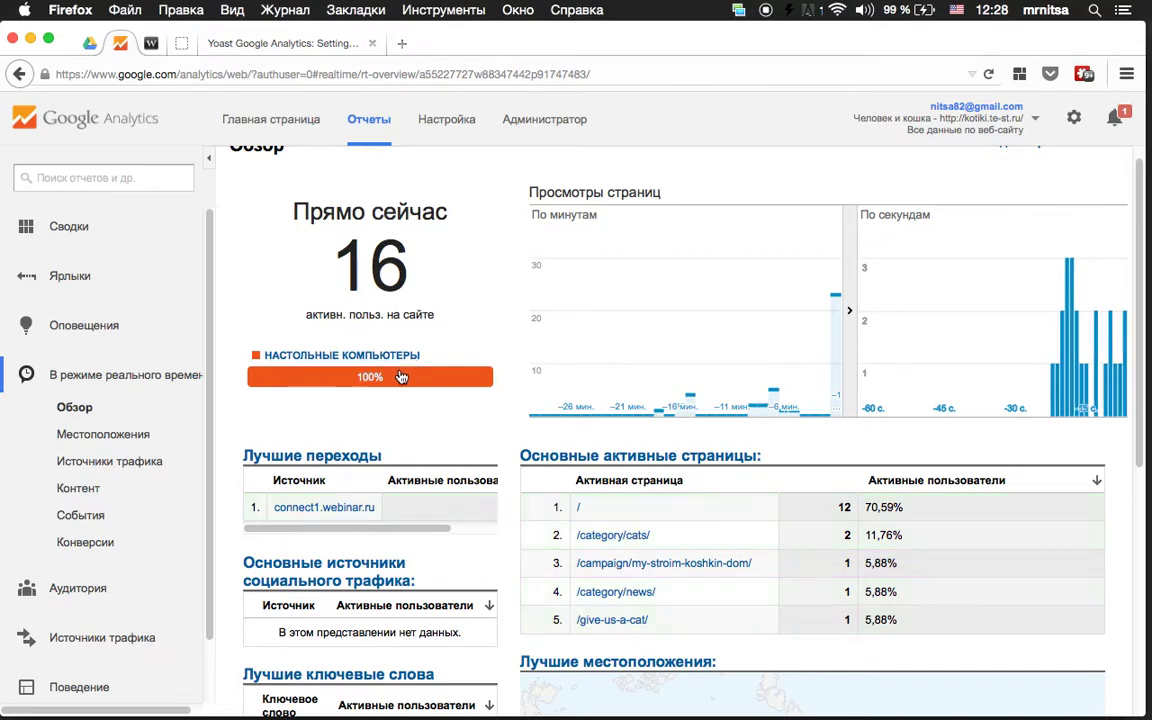
pyautogui.scroll(-1, 430, 405)
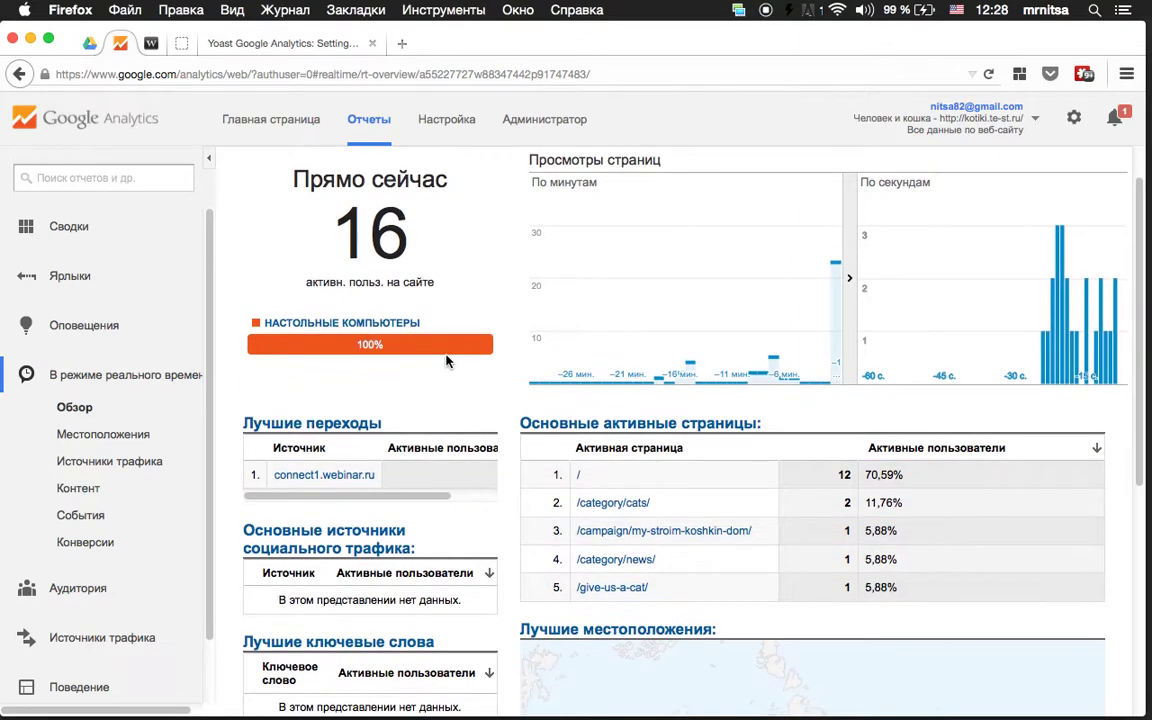
pyautogui.scroll(-3, 440, 380)
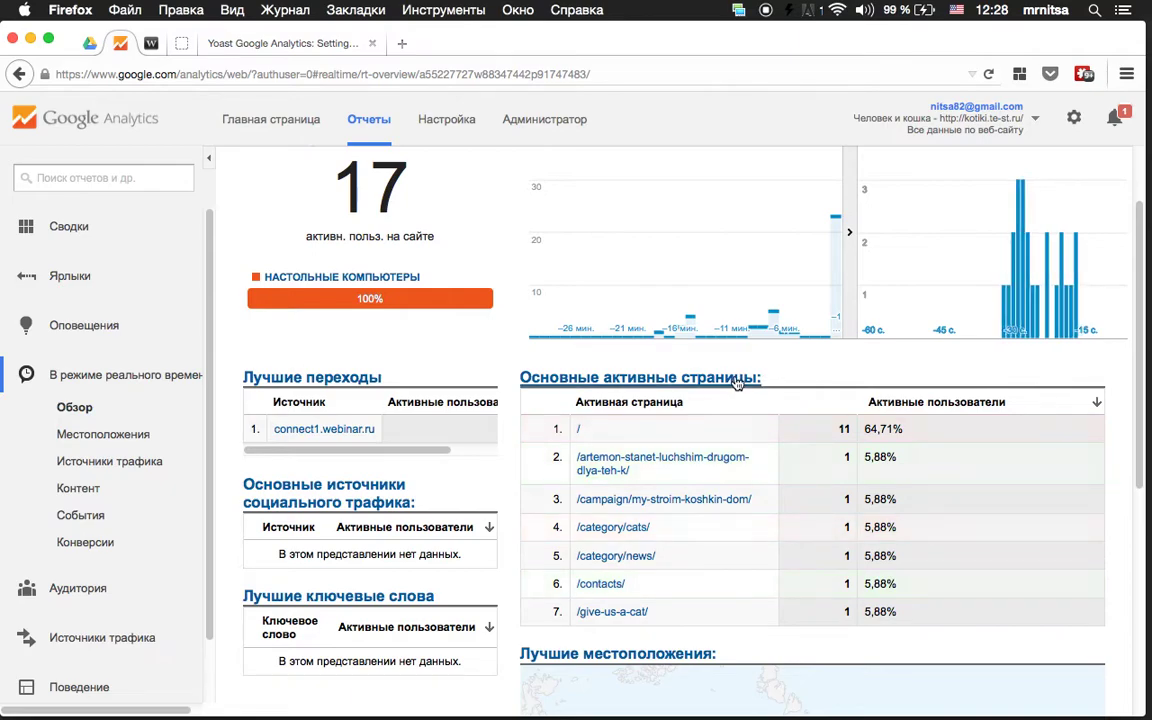
pyautogui.scroll(-1, 818, 406)
pyautogui.scroll(-1, 825, 413)
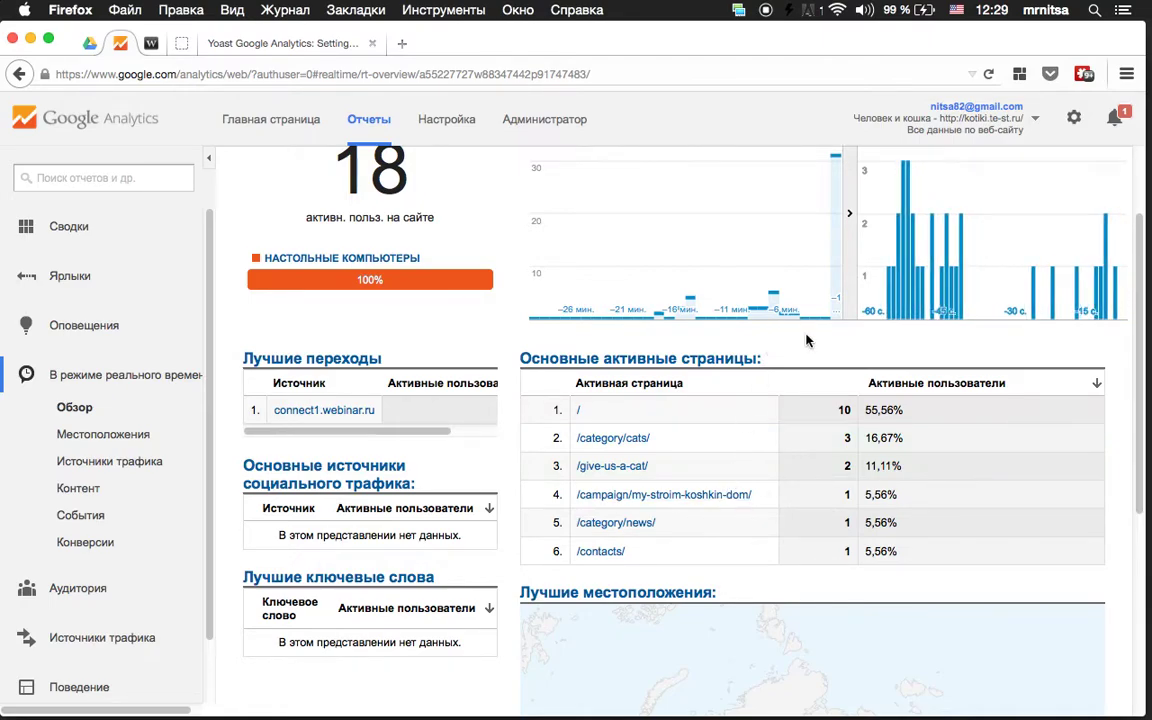
pyautogui.scroll(3, 808, 340)
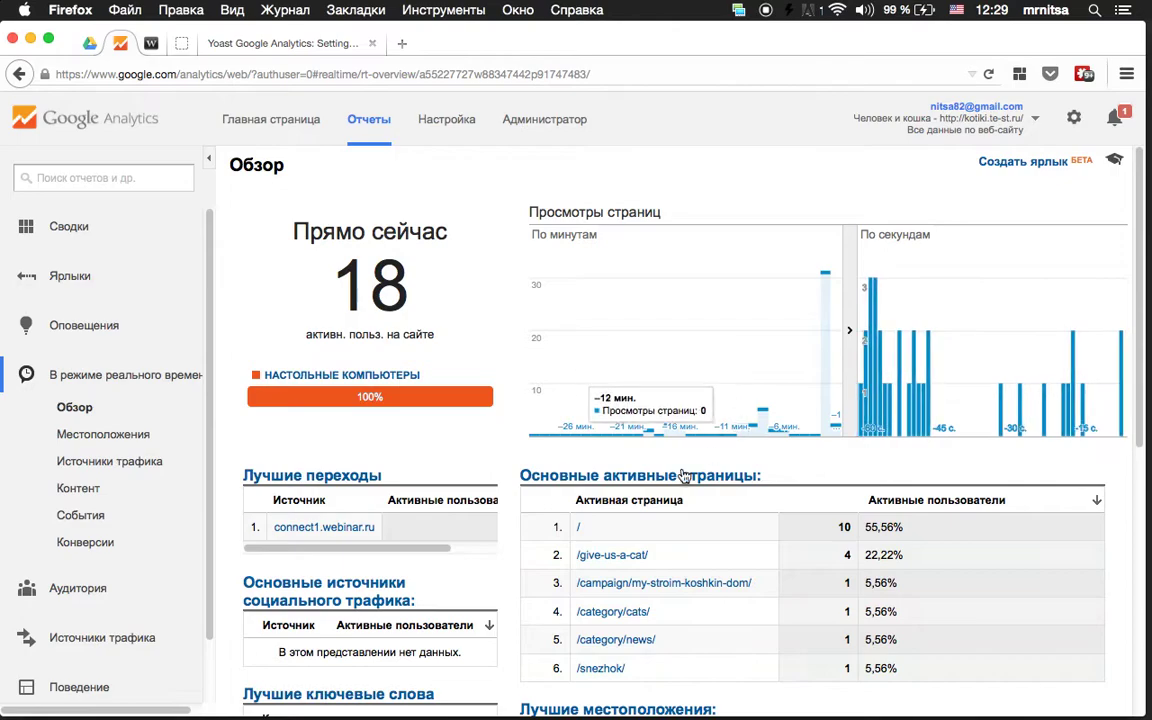
pyautogui.scroll(-3, 684, 475)
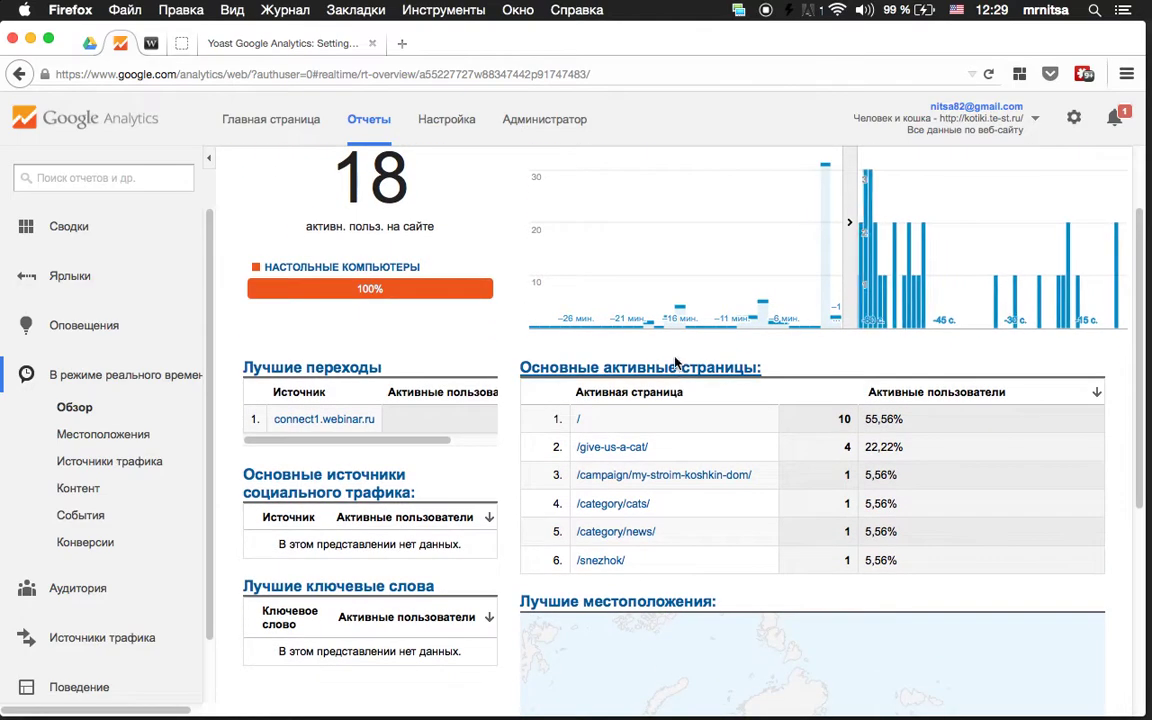
# View the real-time Местоположения report and its country map, briefly showing the Земля view before returning to Карта
pyautogui.click(117, 444)
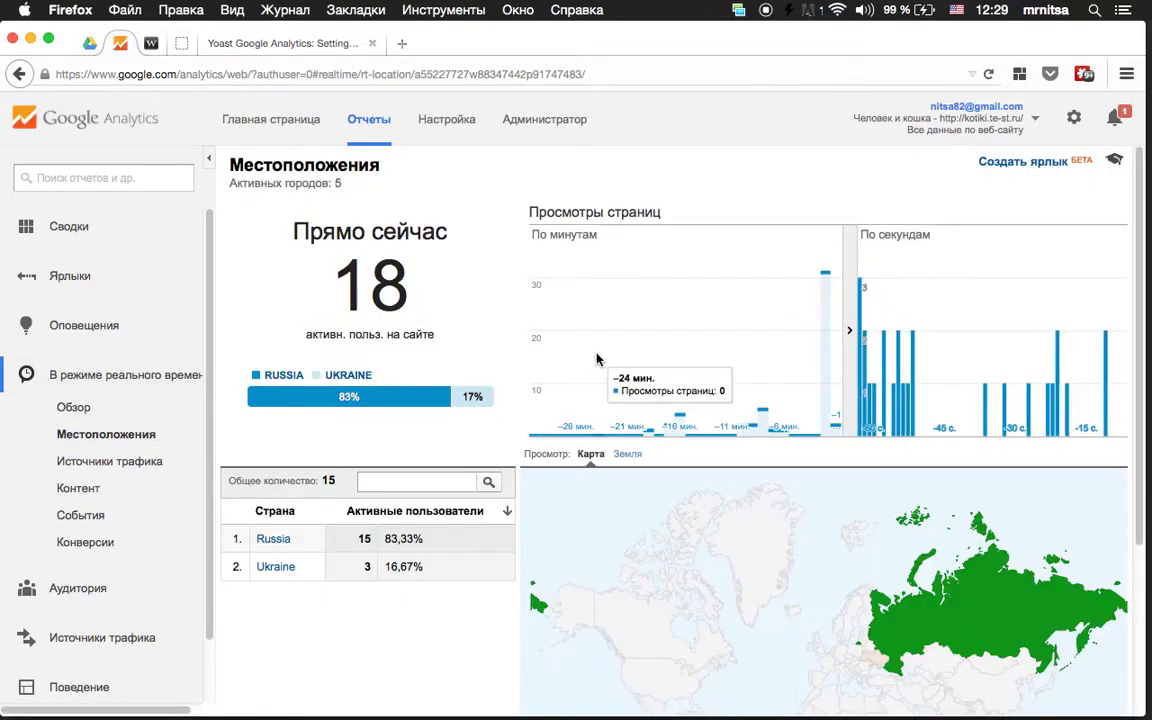
pyautogui.scroll(-5, 597, 359)
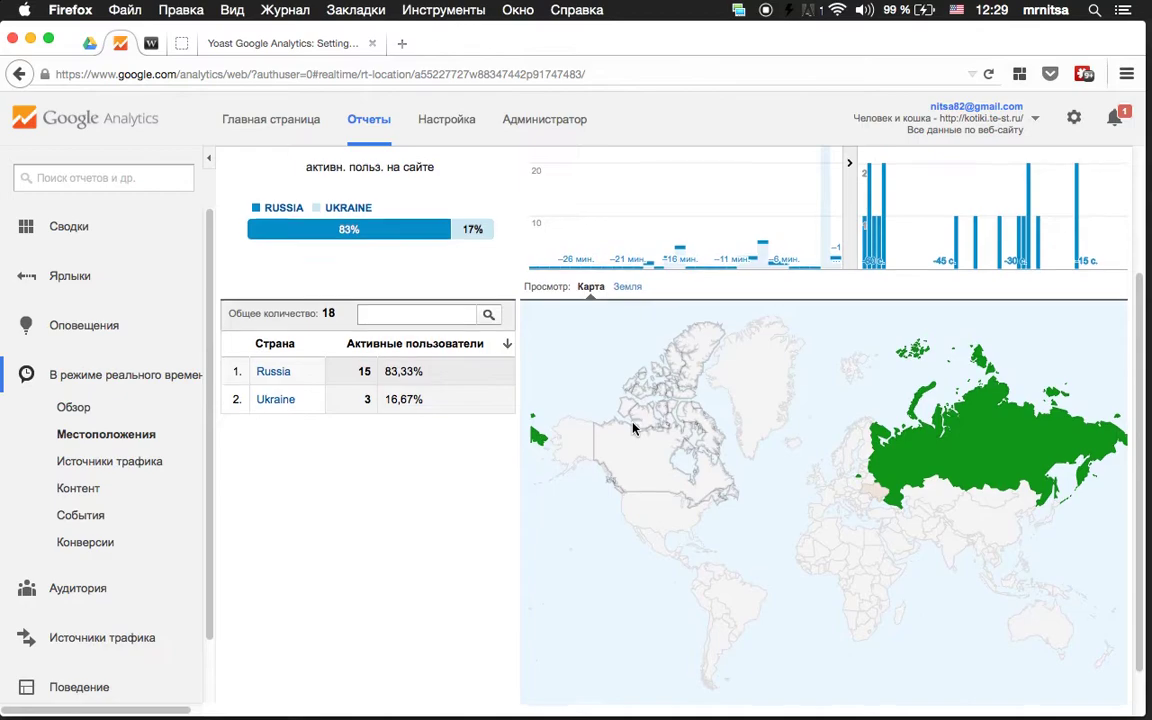
pyautogui.scroll(6, 632, 428)
pyautogui.scroll(-7, 900, 425)
pyautogui.moveTo(895, 425)
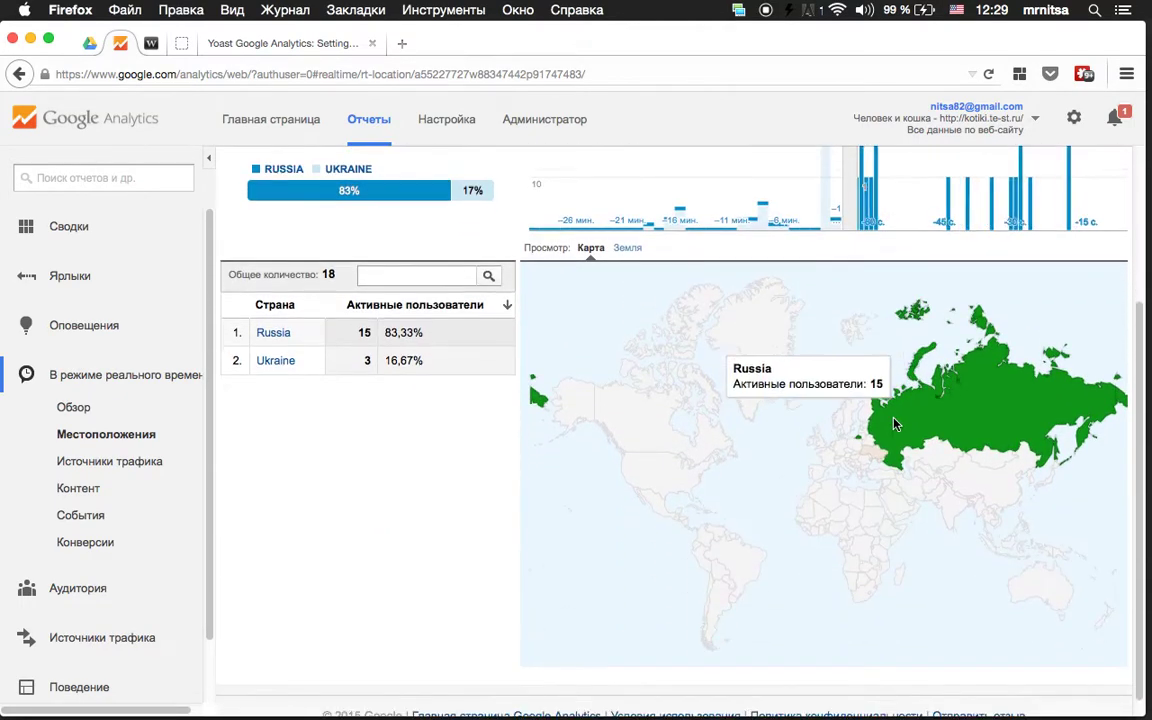
pyautogui.scroll(-1, 895, 425)
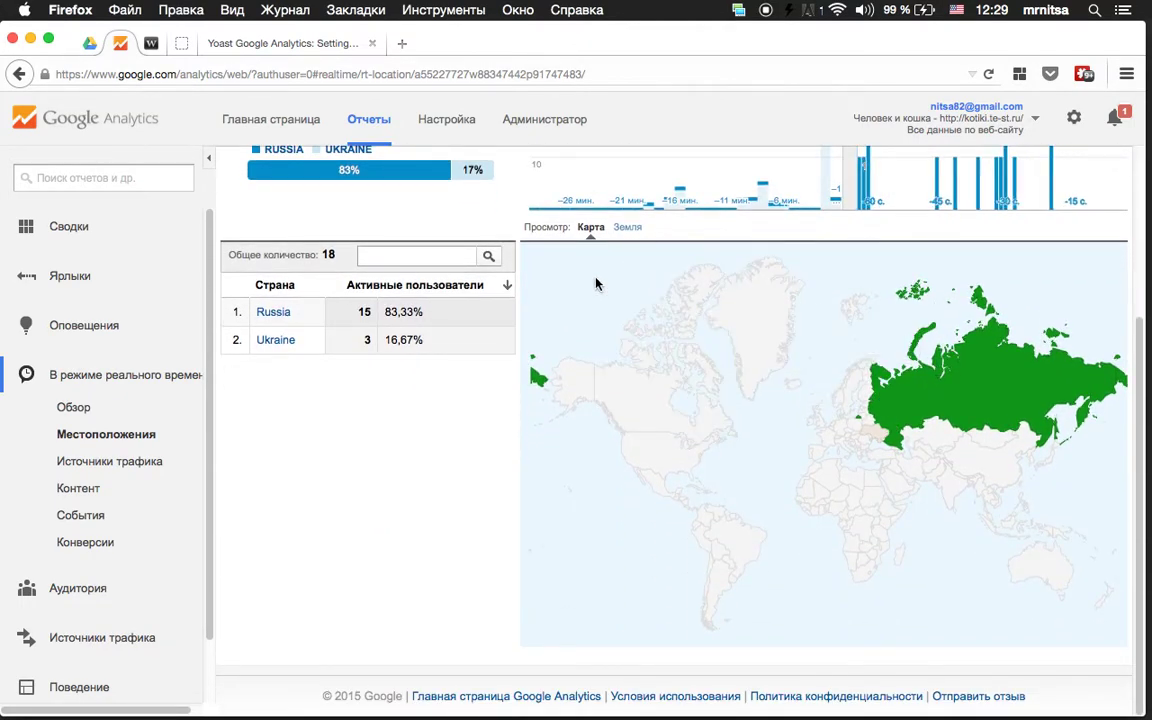
pyautogui.click(627, 238)
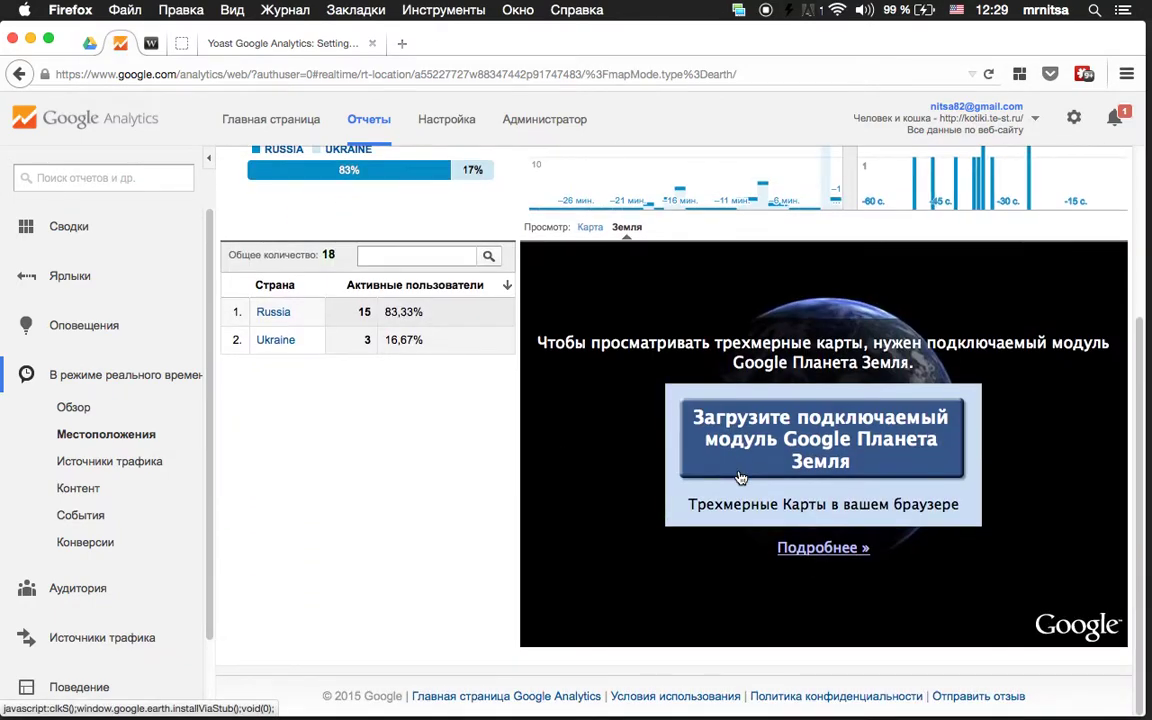
pyautogui.click(591, 230)
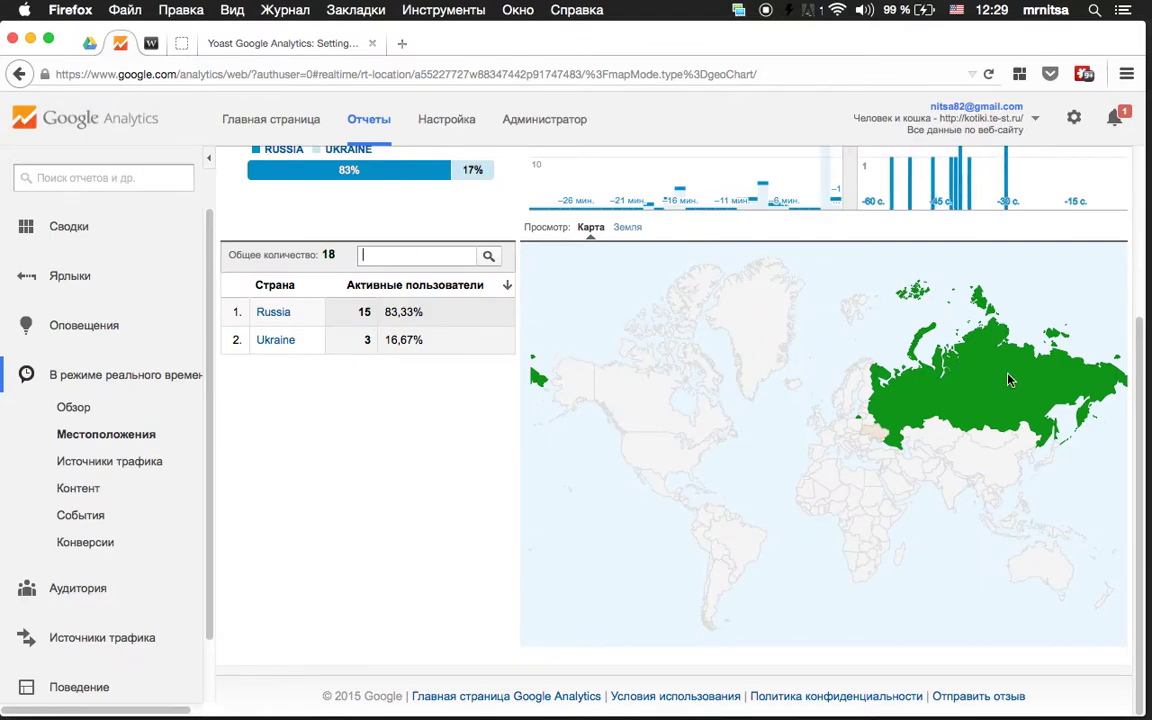
# Filter the real-time locations report to Russia from the map and examine active users by city
pyautogui.click(976, 385)
pyautogui.scroll(-5, 725, 437)
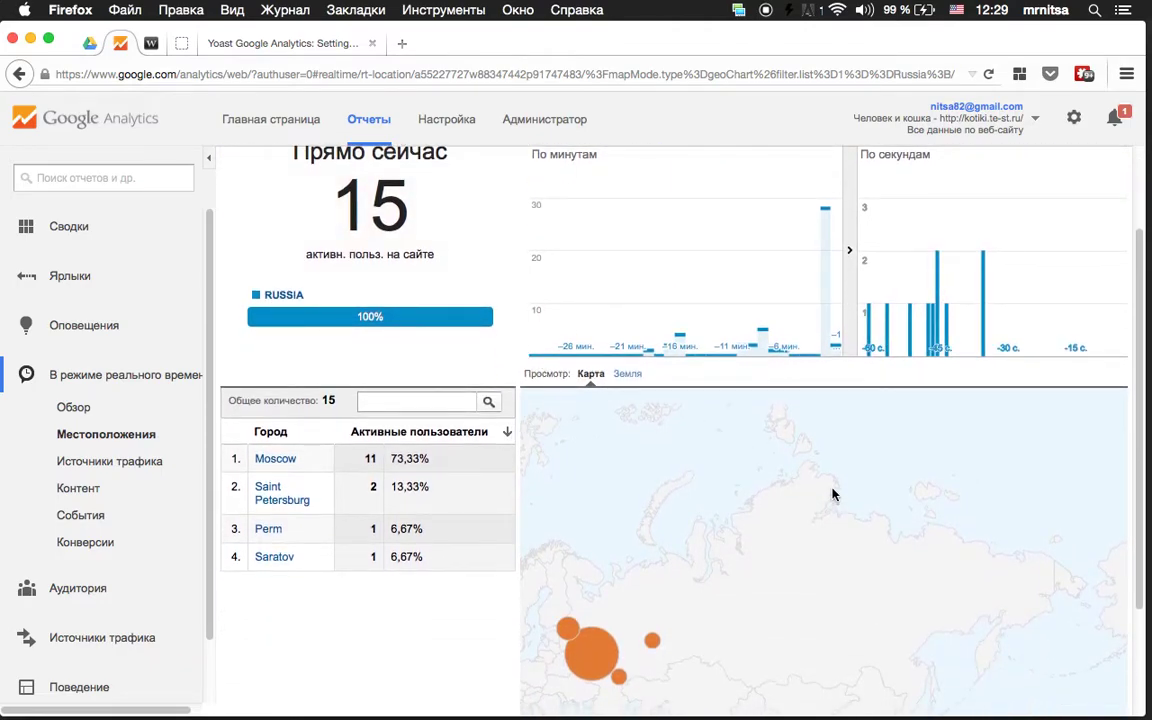
pyautogui.scroll(-2, 856, 483)
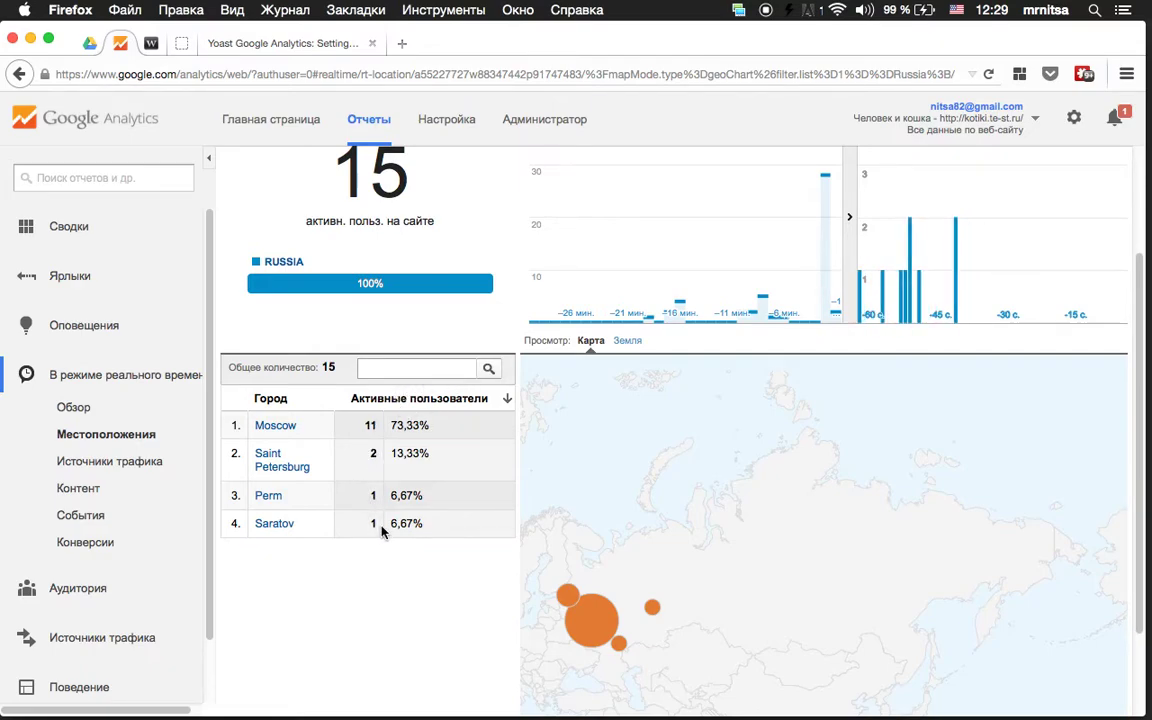
pyautogui.scroll(-3, 705, 520)
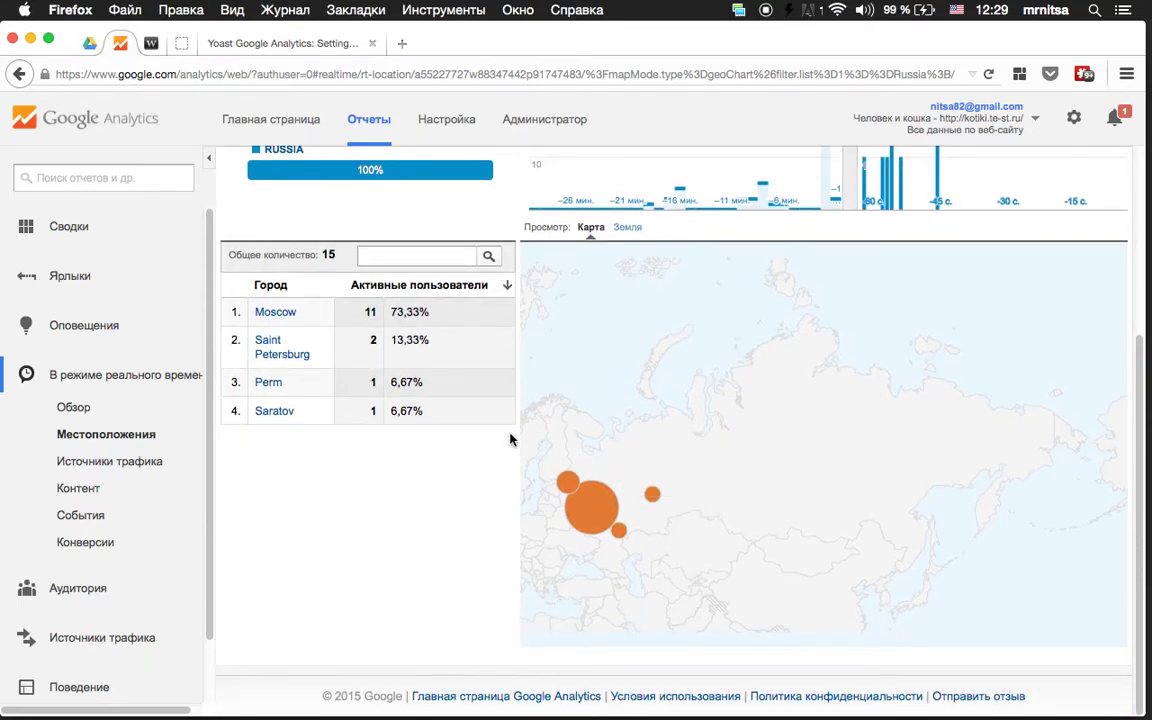
# View the real-time Источники трафика report, then examine the active pages and their titles in the Контент report
pyautogui.click(155, 467)
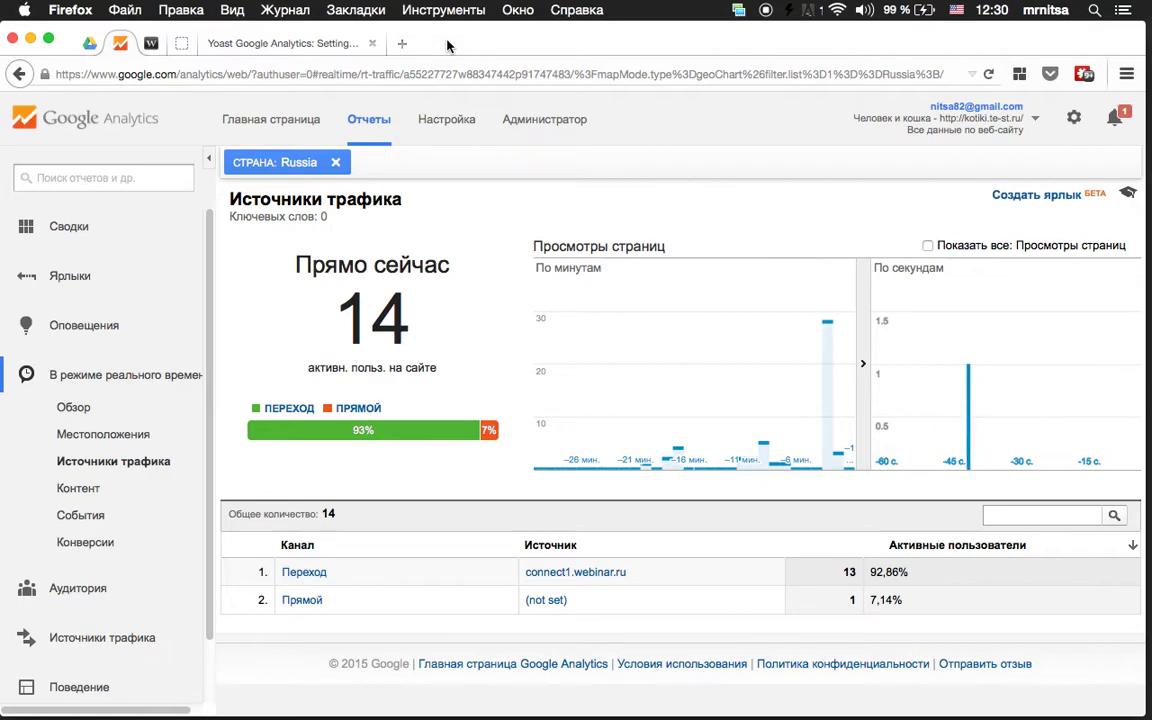
pyautogui.click(80, 488)
pyautogui.scroll(-3, 665, 405)
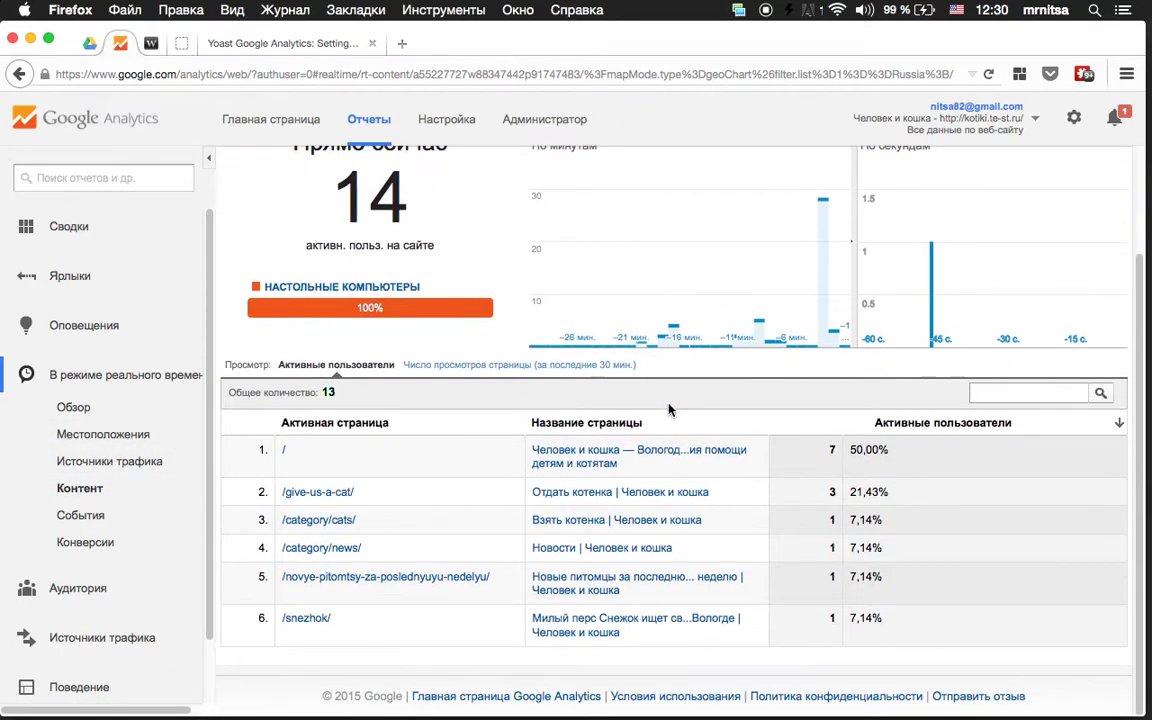
pyautogui.scroll(3, 677, 412)
pyautogui.scroll(-3, 665, 410)
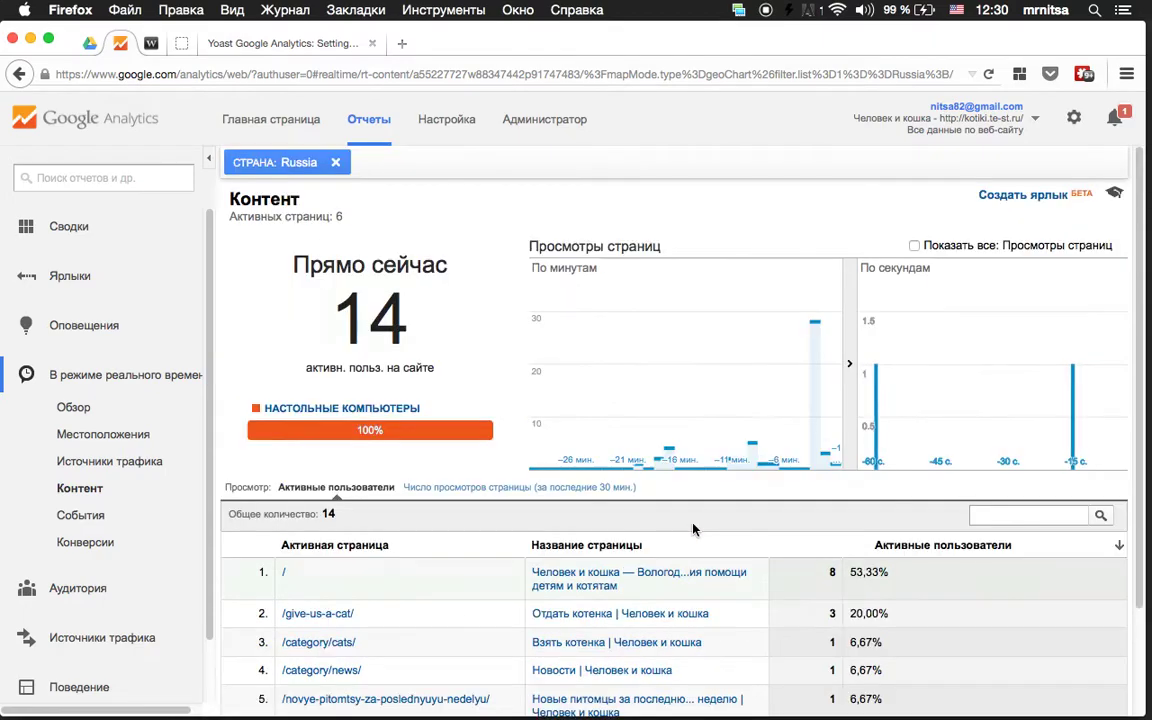
pyautogui.scroll(-3, 720, 522)
pyautogui.scroll(-1, 716, 521)
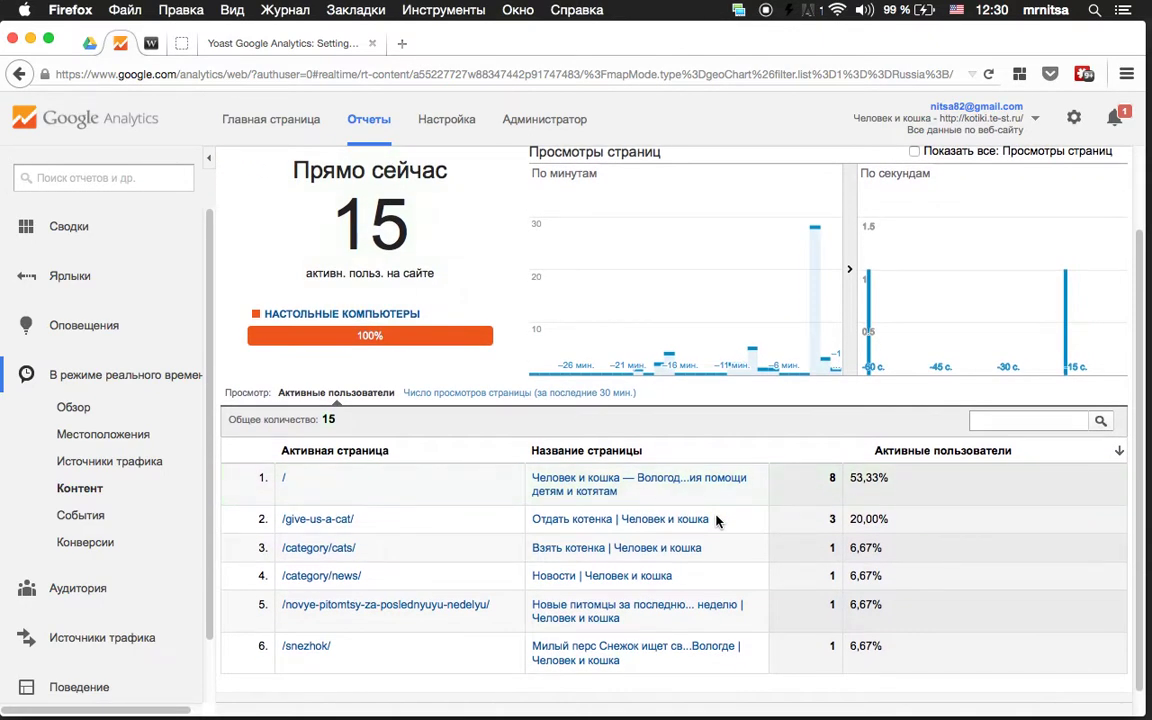
pyautogui.scroll(-1, 716, 521)
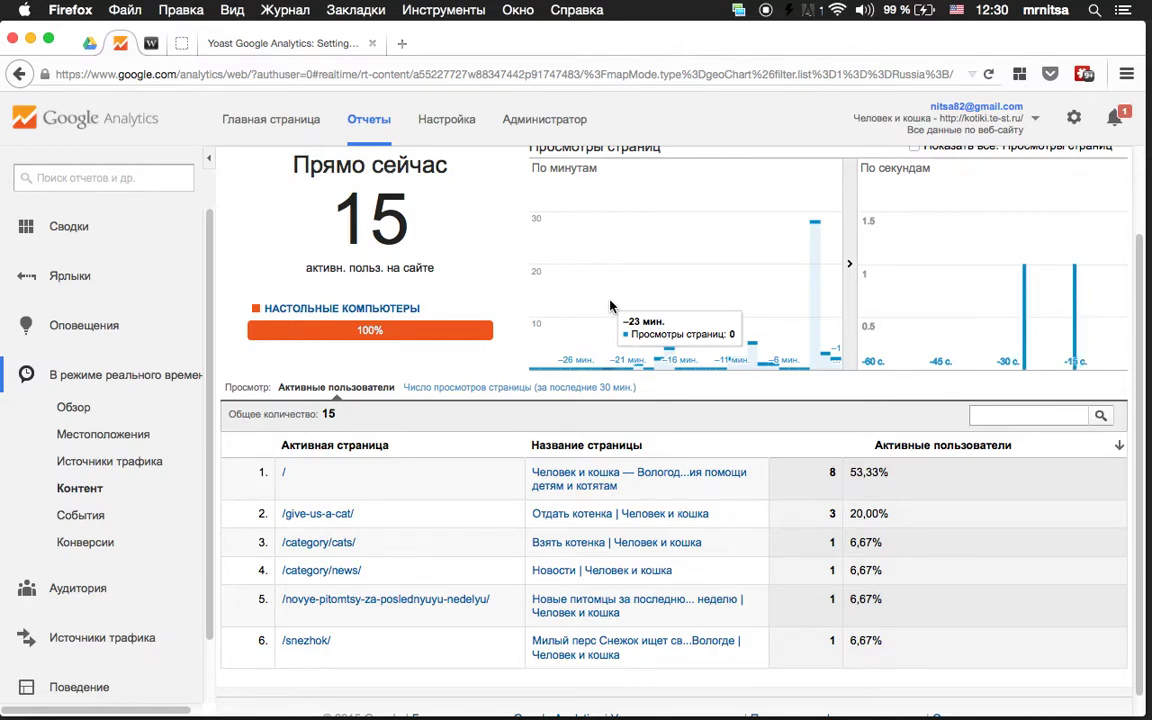
pyautogui.scroll(2, 611, 306)
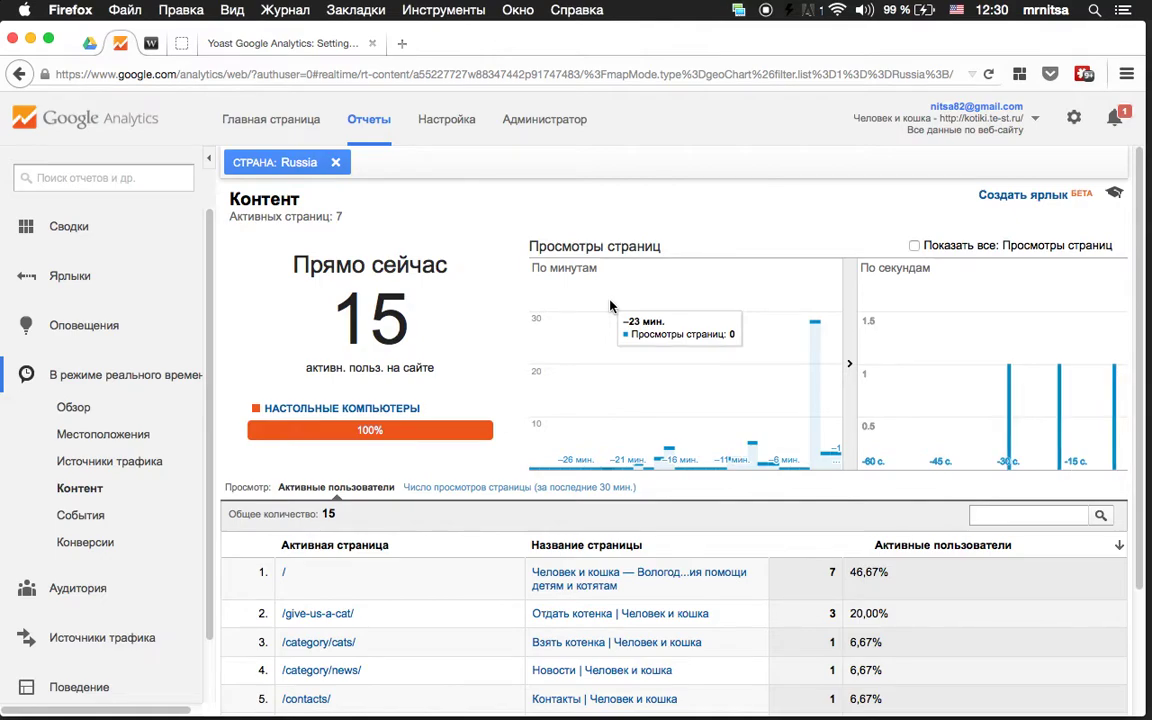
# View the События and Конверсии reports for real-time activity
pyautogui.click(85, 516)
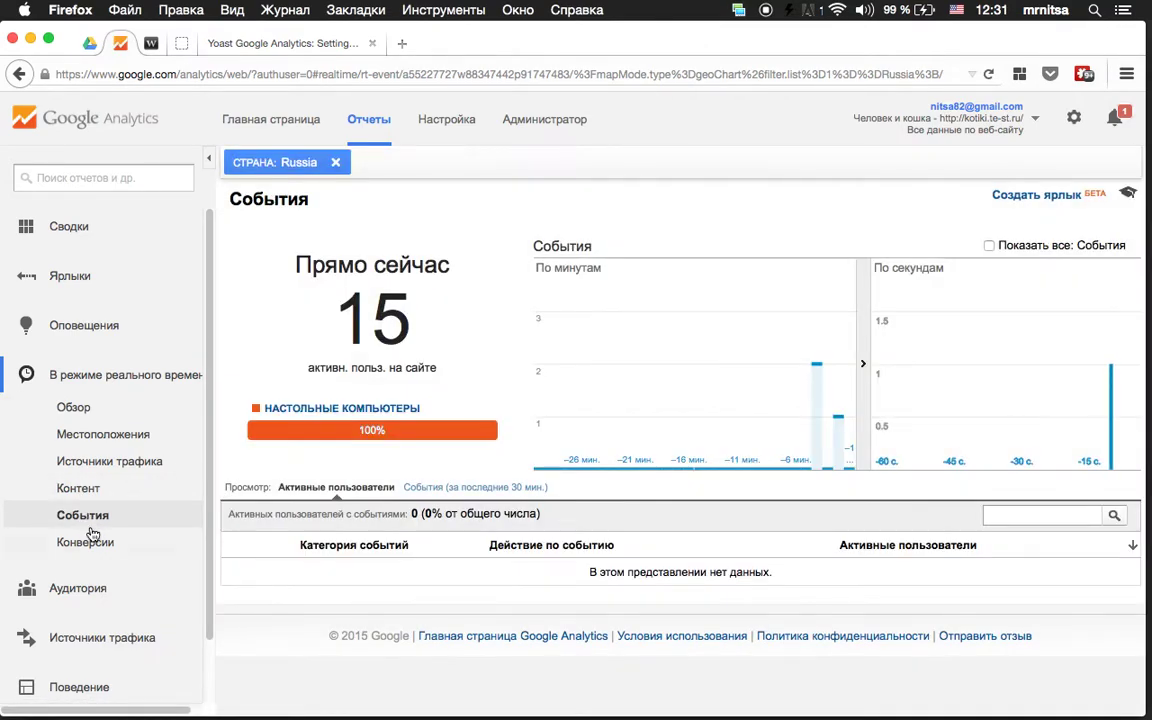
pyautogui.click(85, 542)
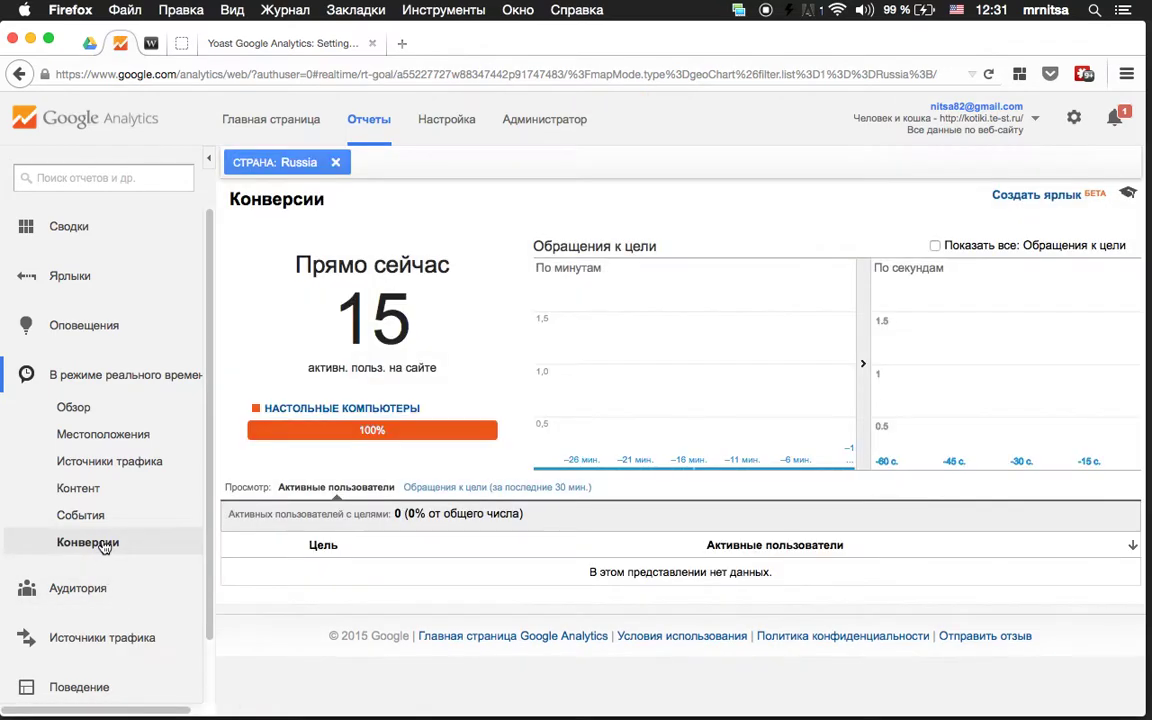
pyautogui.scroll(-1, 180, 455)
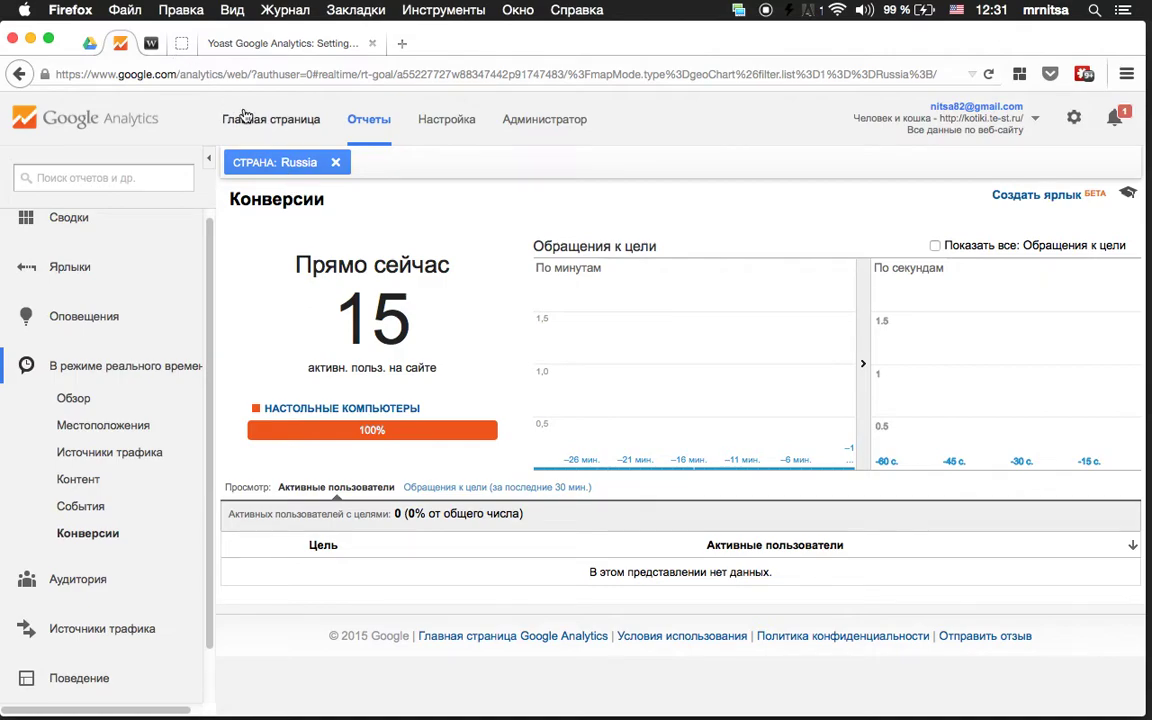
# Check the webinar room briefly, then open the Цели list for the Все данные по веб-сайту view in the Analytics administration
pyautogui.click(151, 46)
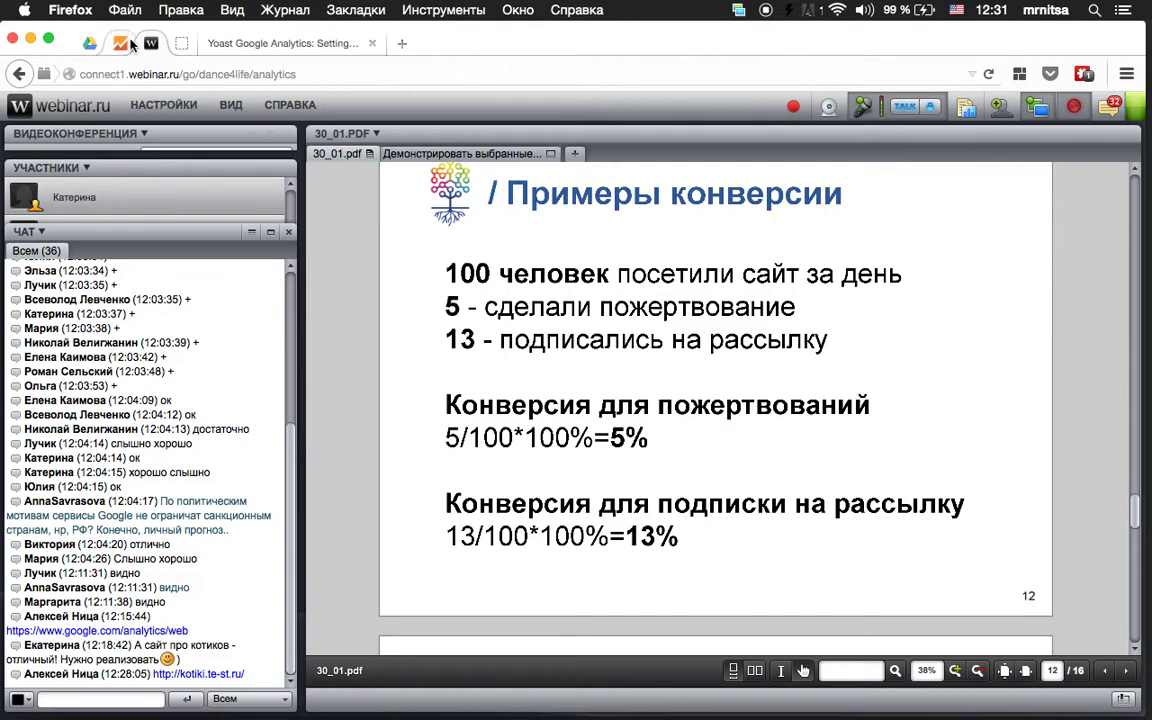
pyautogui.click(120, 44)
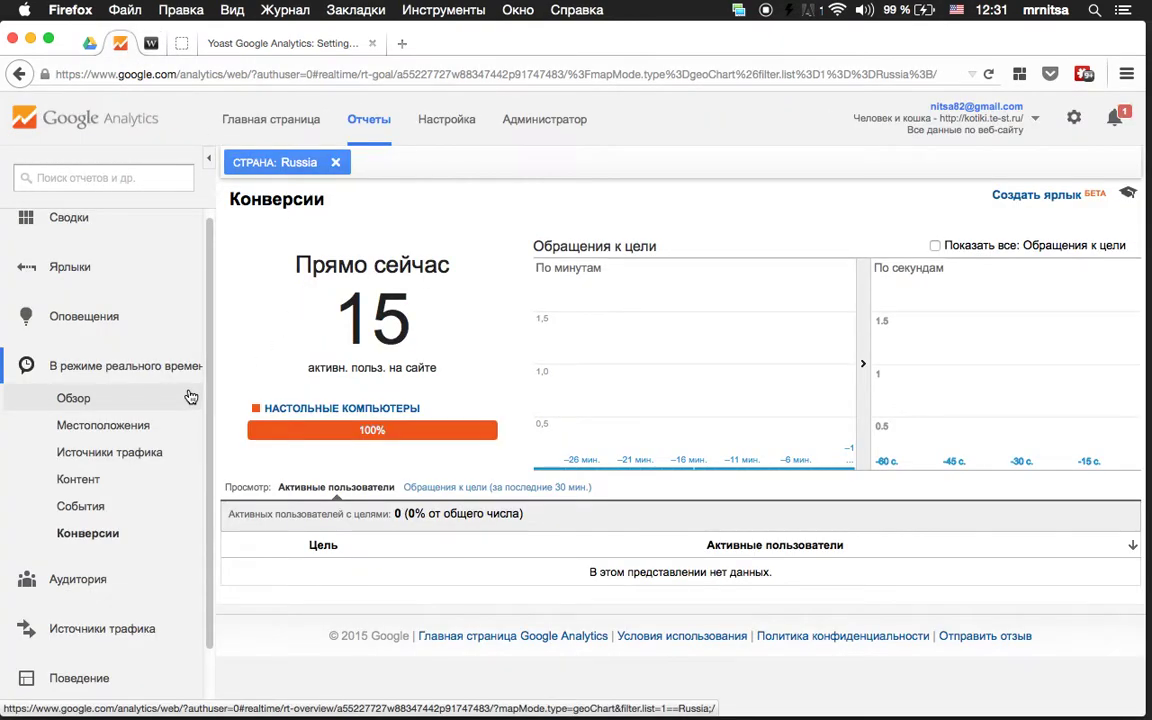
pyautogui.moveTo(210, 393); pyautogui.dragTo(212, 443)
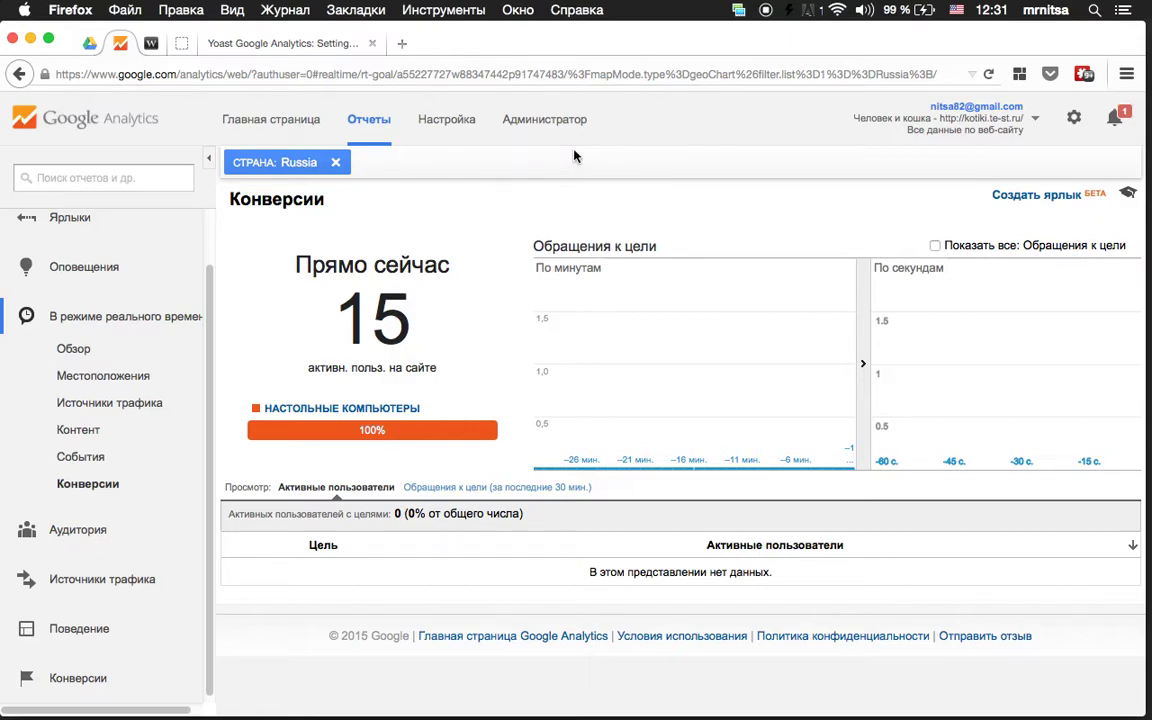
pyautogui.click(547, 121)
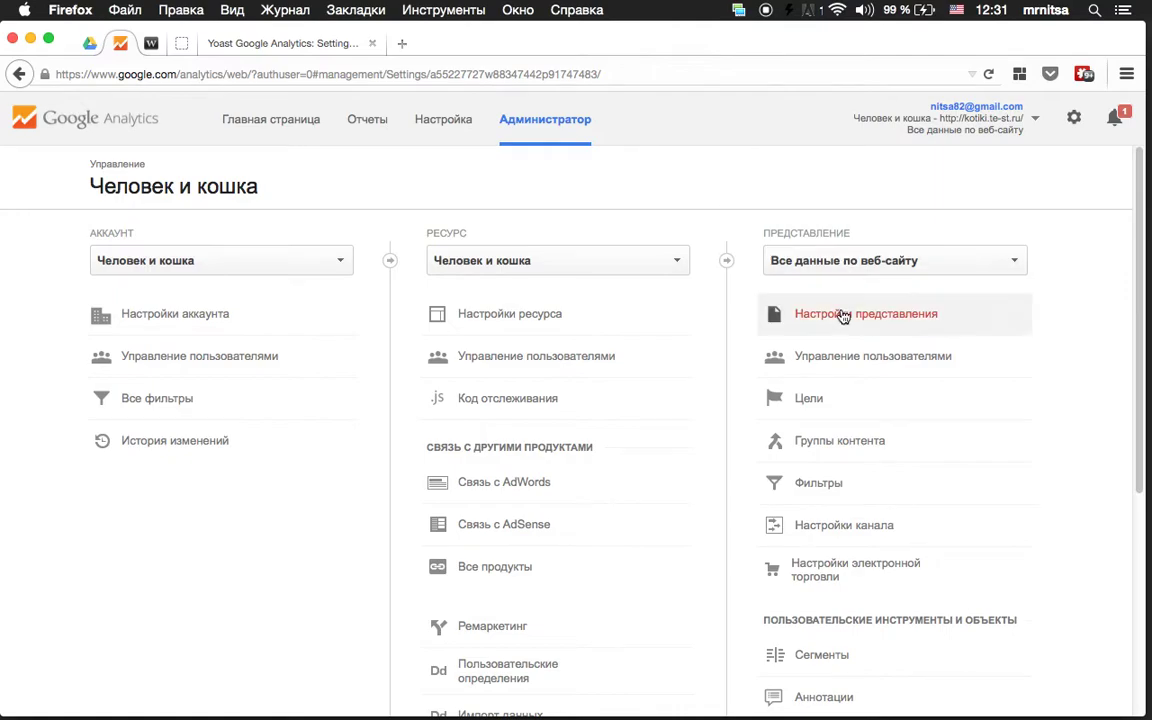
pyautogui.click(805, 401)
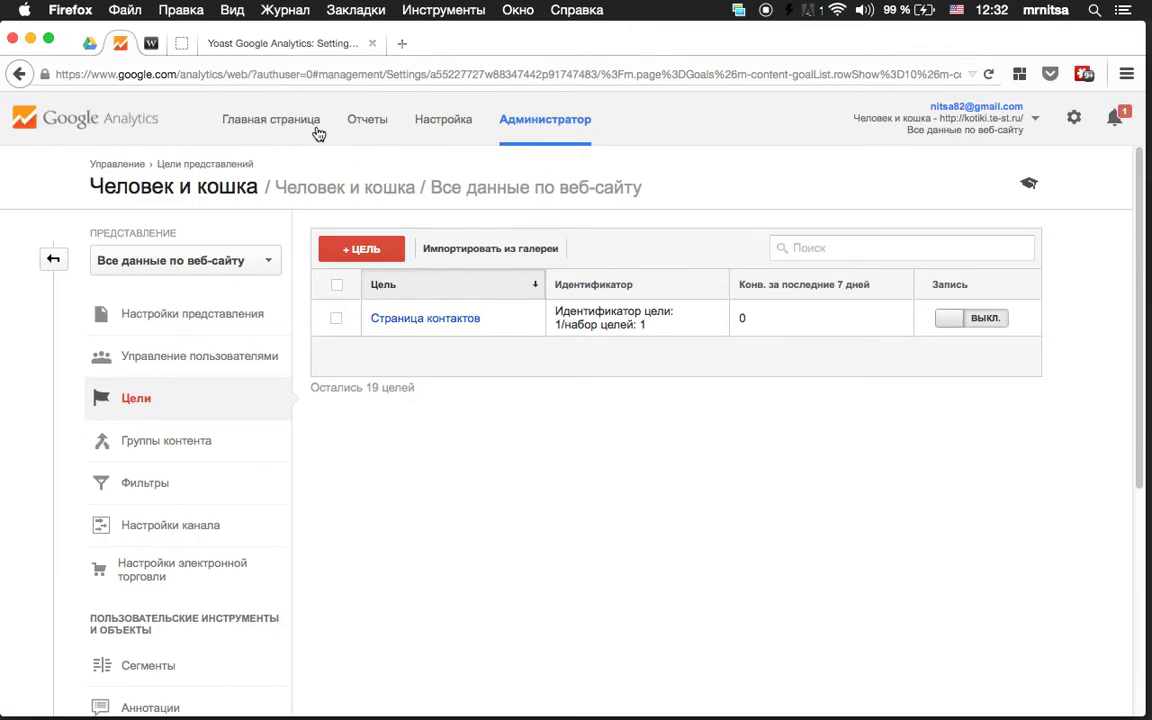
# Copy the address of the site's Отдать котенка page and close the Yoast Google Analytics settings page
pyautogui.click(181, 44)
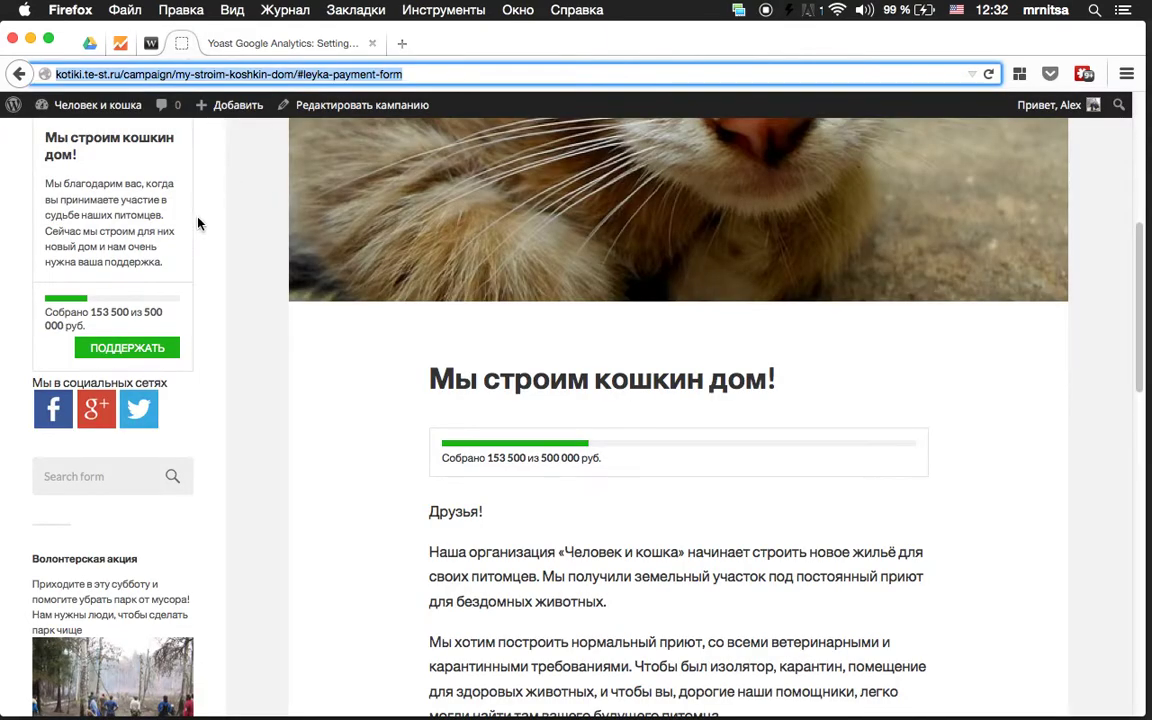
pyautogui.scroll(5, 206, 298)
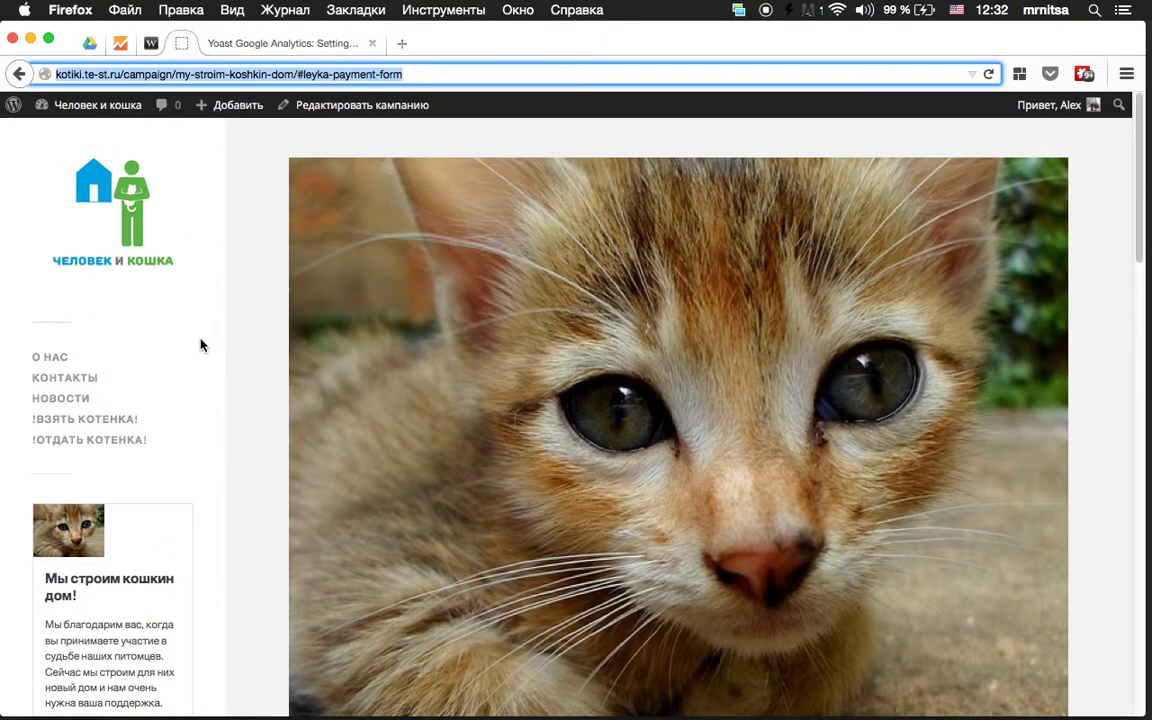
pyautogui.click(85, 440)
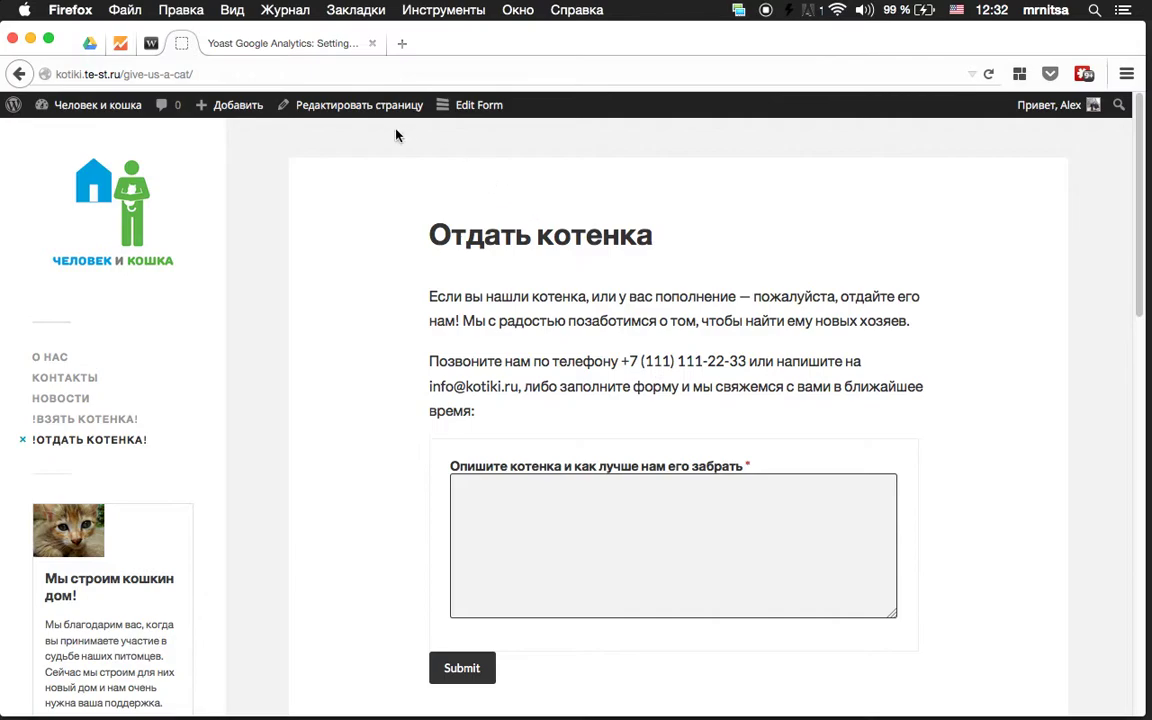
pyautogui.click(262, 72)
pyautogui.press('super+c')
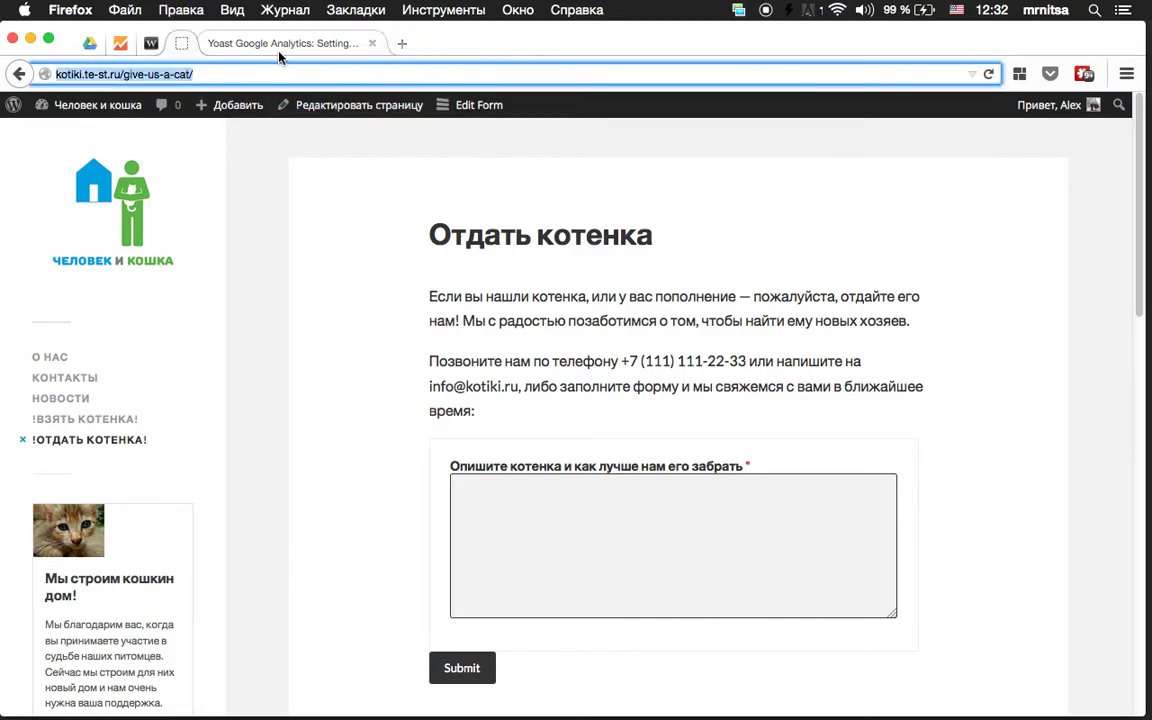
pyautogui.click(250, 42)
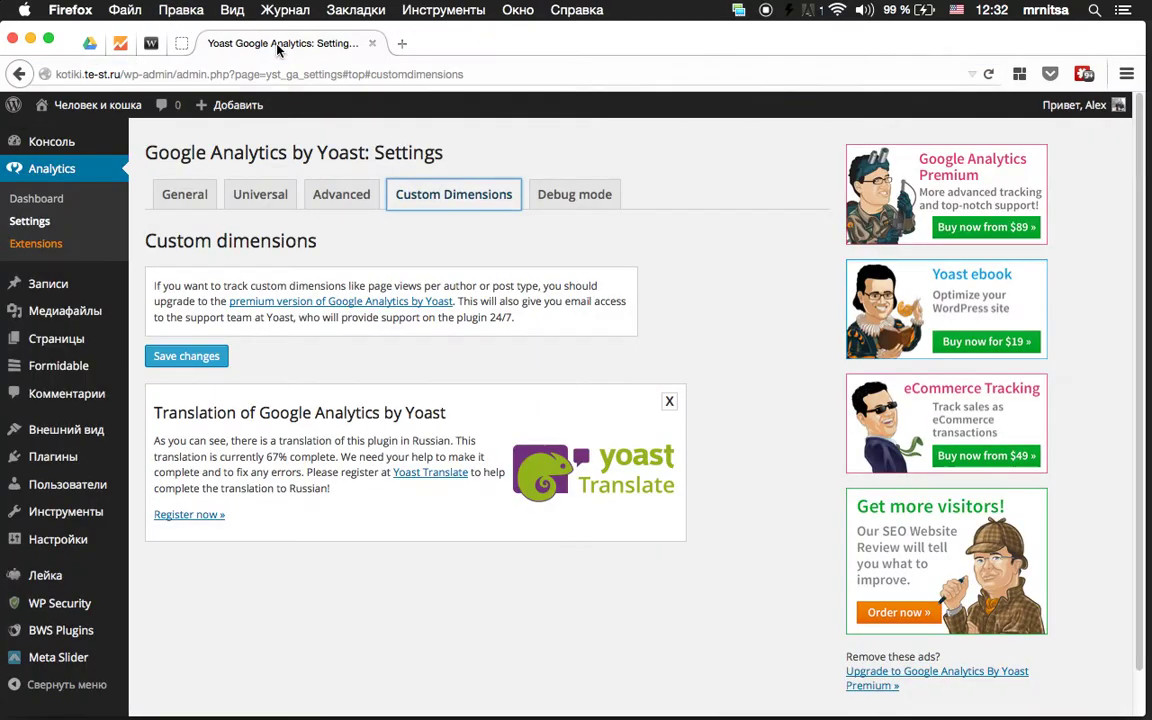
pyautogui.click(370, 43)
# Return to Google Analytics and start a new goal using the custom Выбрать setup instead of a template
pyautogui.click(120, 43)
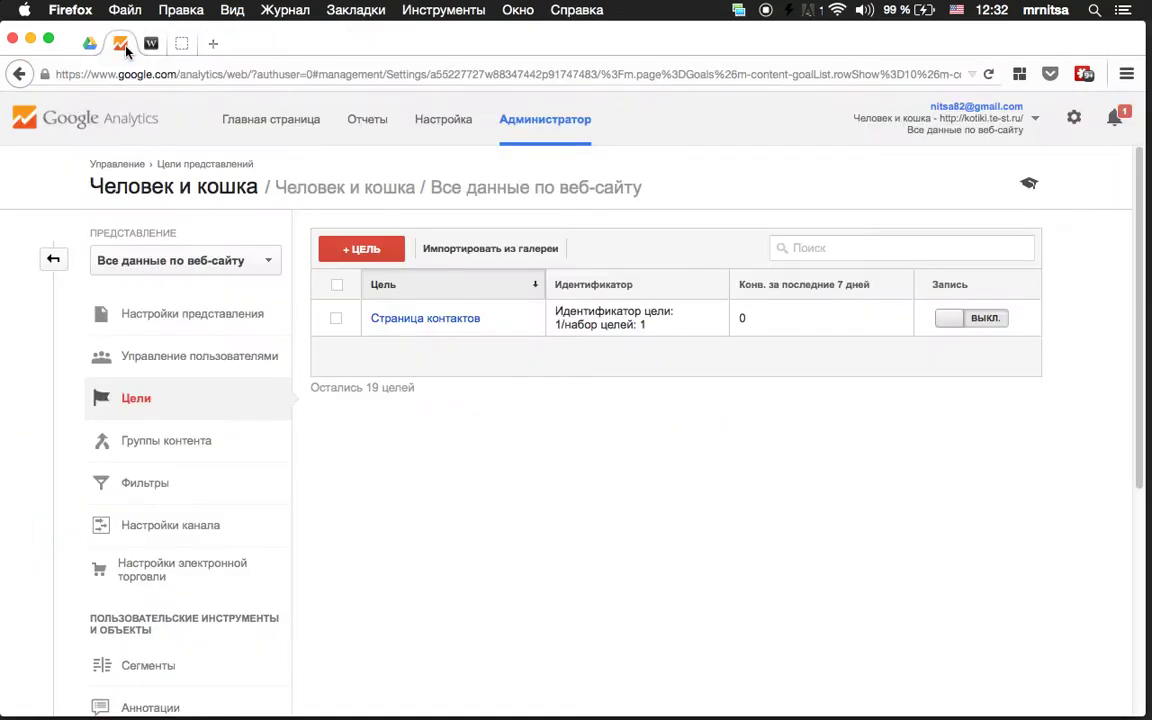
pyautogui.click(345, 248)
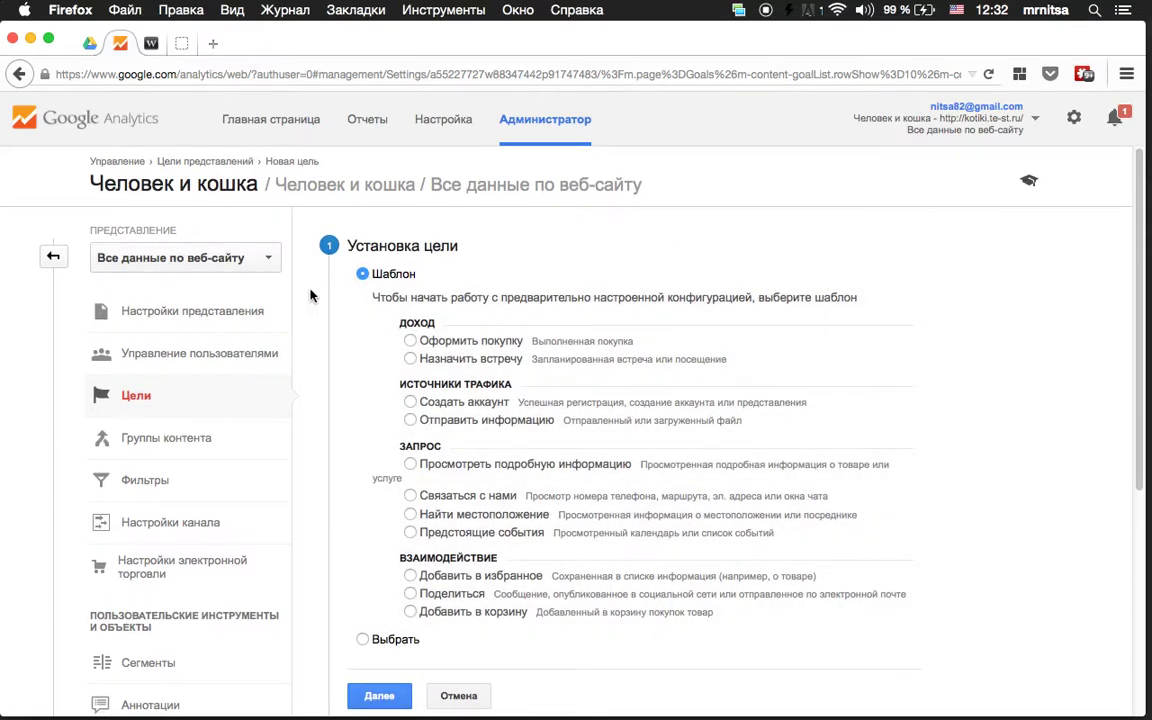
pyautogui.scroll(-1, 376, 577)
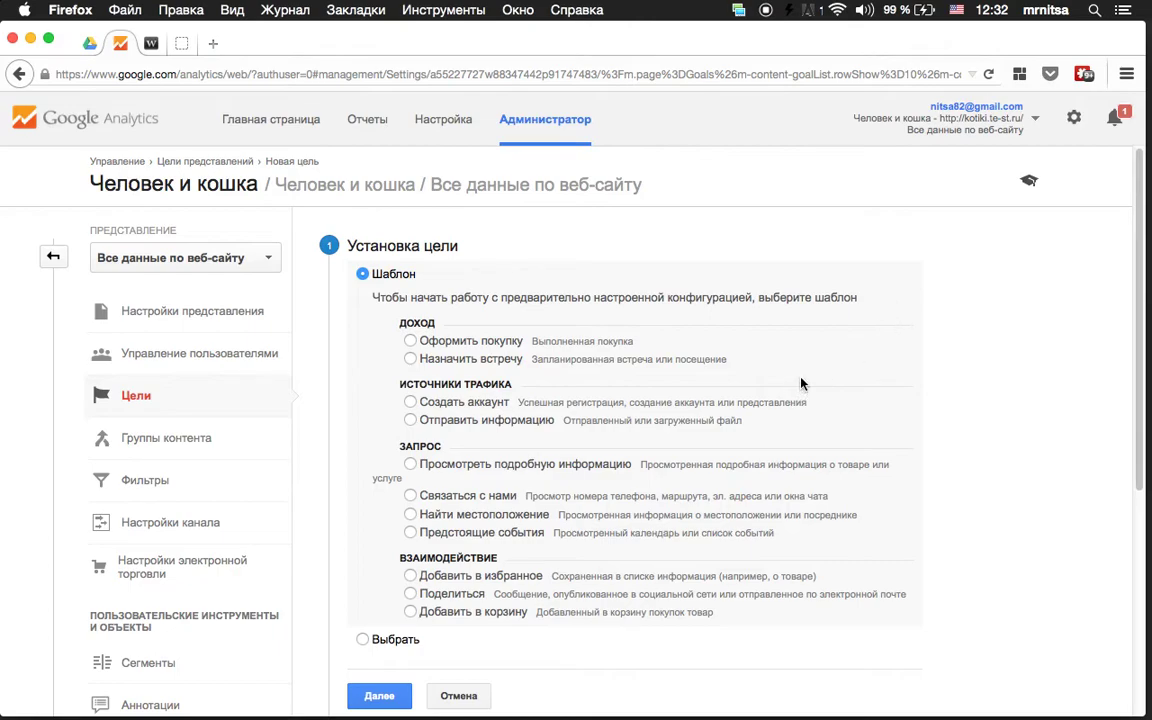
pyautogui.scroll(-1, 905, 345)
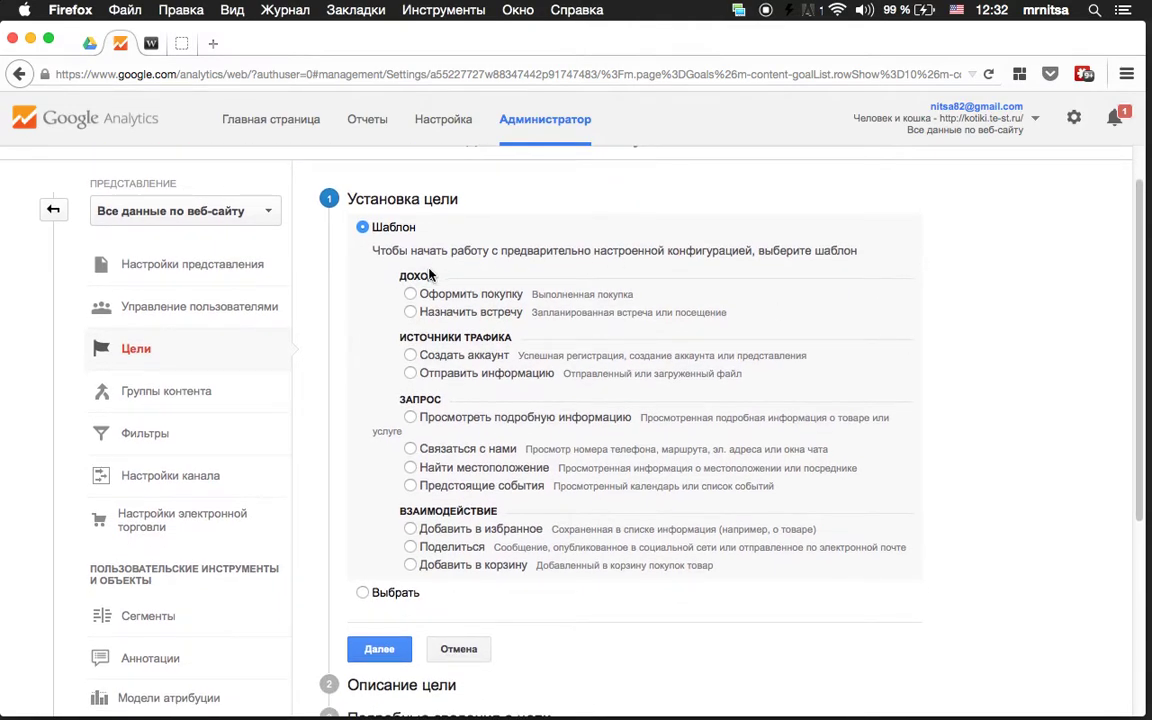
pyautogui.click(362, 594)
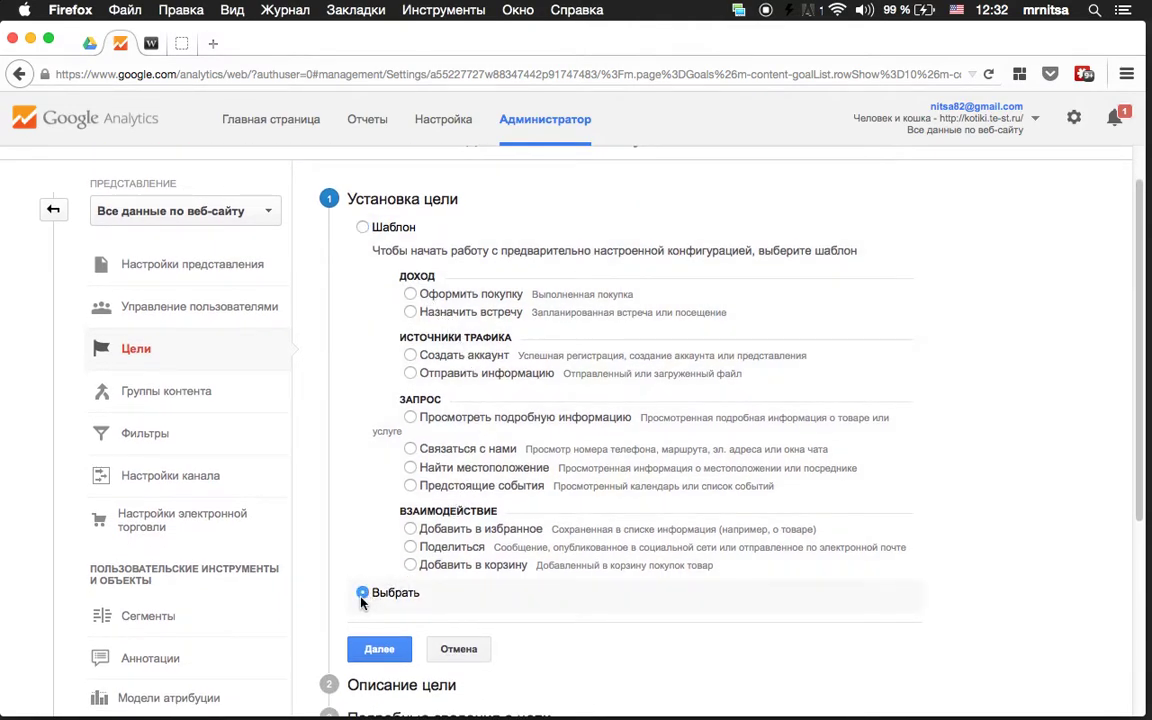
pyautogui.scroll(-4, 902, 352)
pyautogui.click(383, 435)
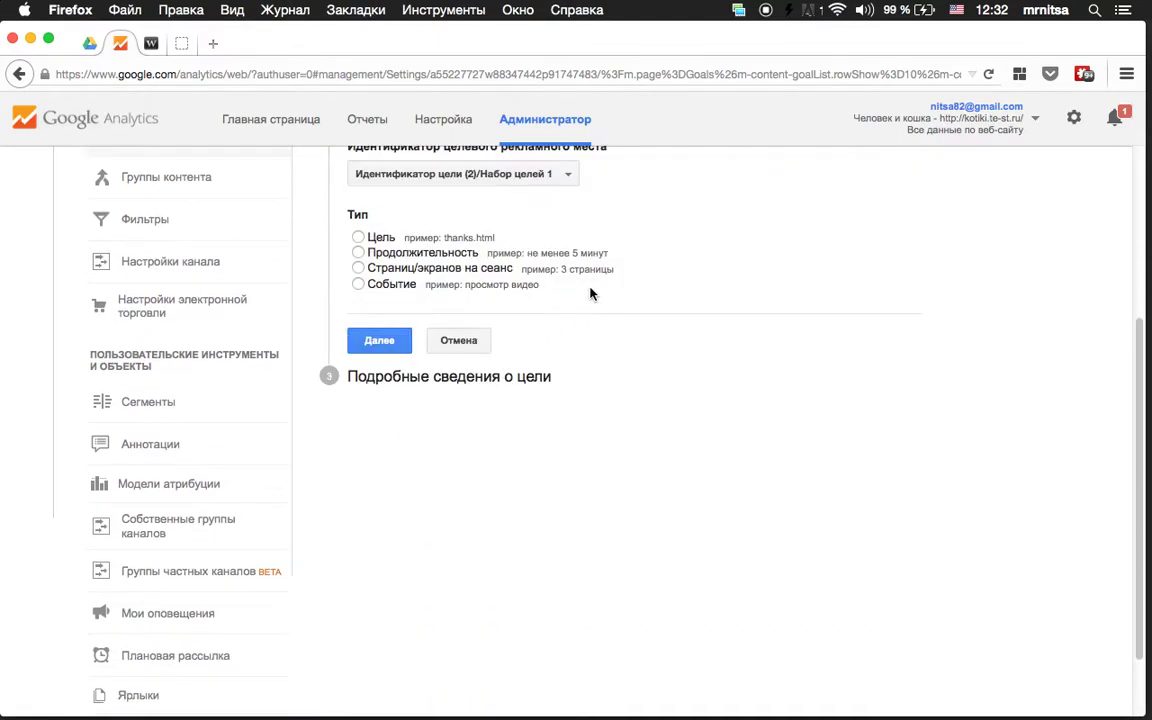
# Name the goal Отдать котенка, set its type to Цель, and continue to the goal details
pyautogui.scroll(4, 640, 260)
pyautogui.click(502, 333)
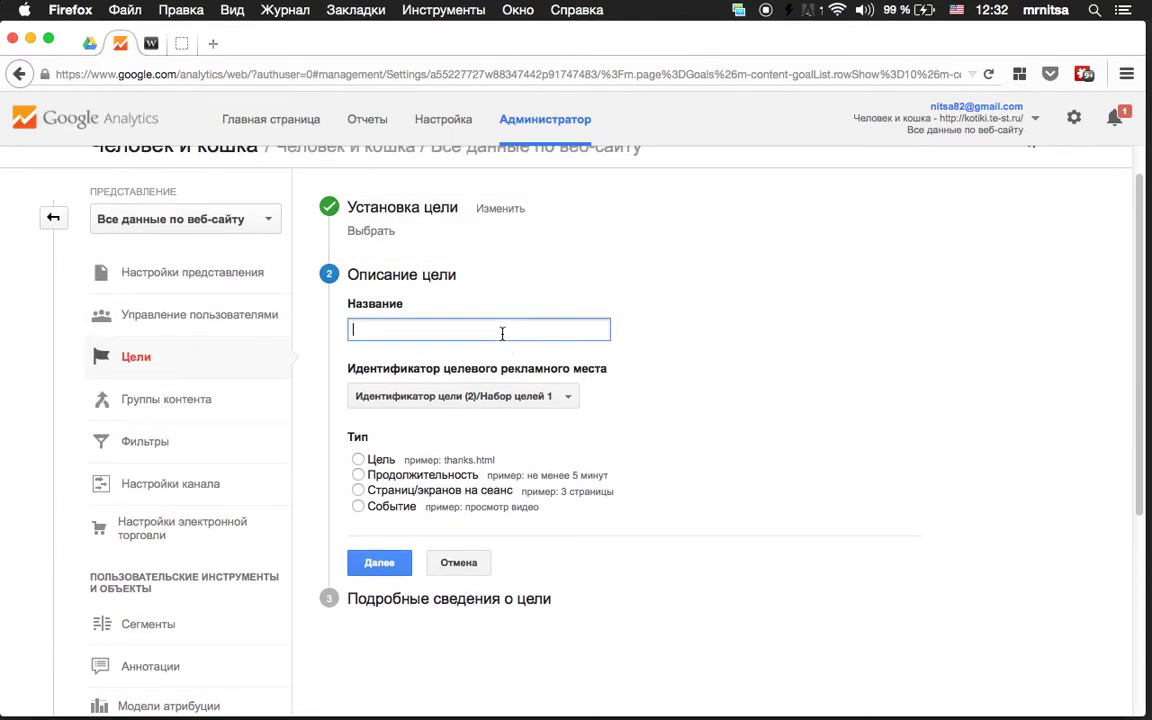
pyautogui.click(181, 43)
pyautogui.click(120, 43)
pyautogui.press('BackSpace')
pyautogui.hotkey('ctrl', 'space')
pyautogui.write('Отдать котенка')
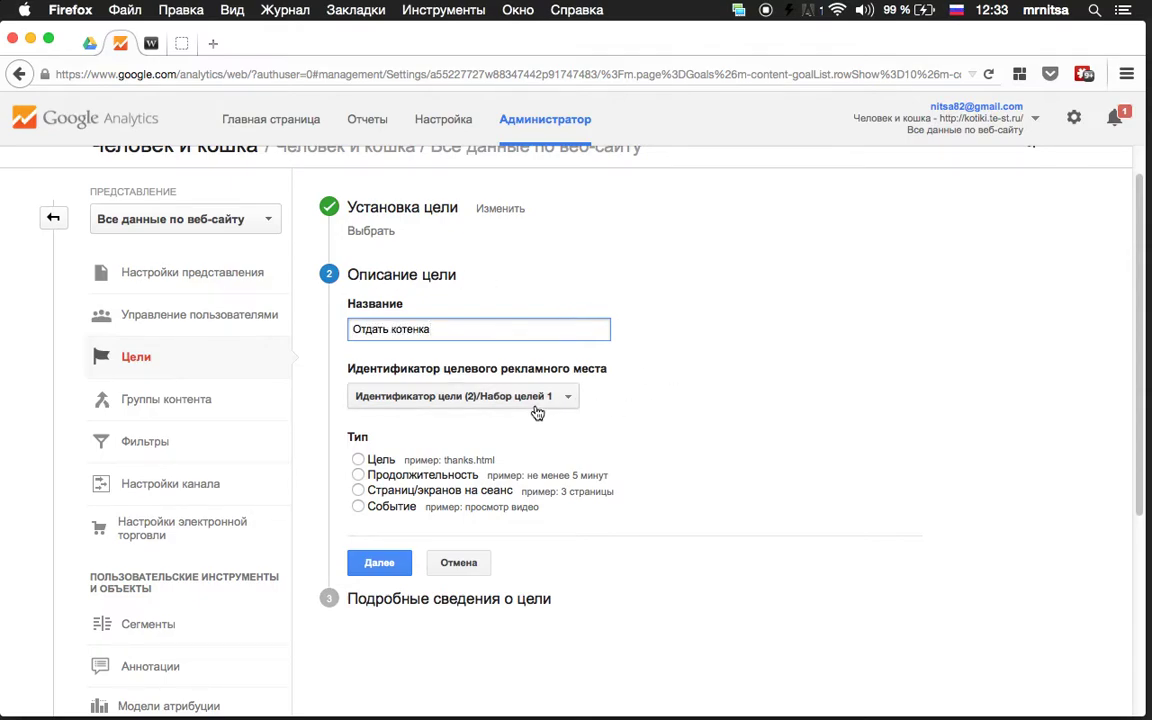
pyautogui.click(366, 461)
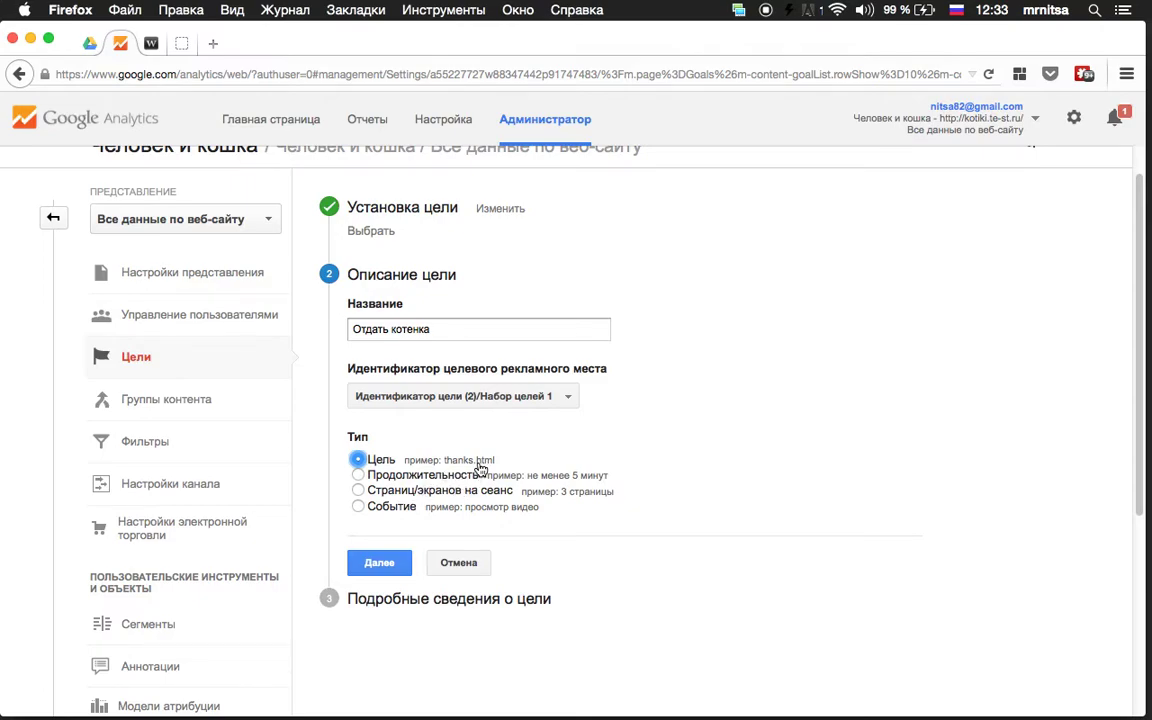
pyautogui.click(379, 562)
pyautogui.click(630, 417)
pyautogui.press('super+v')
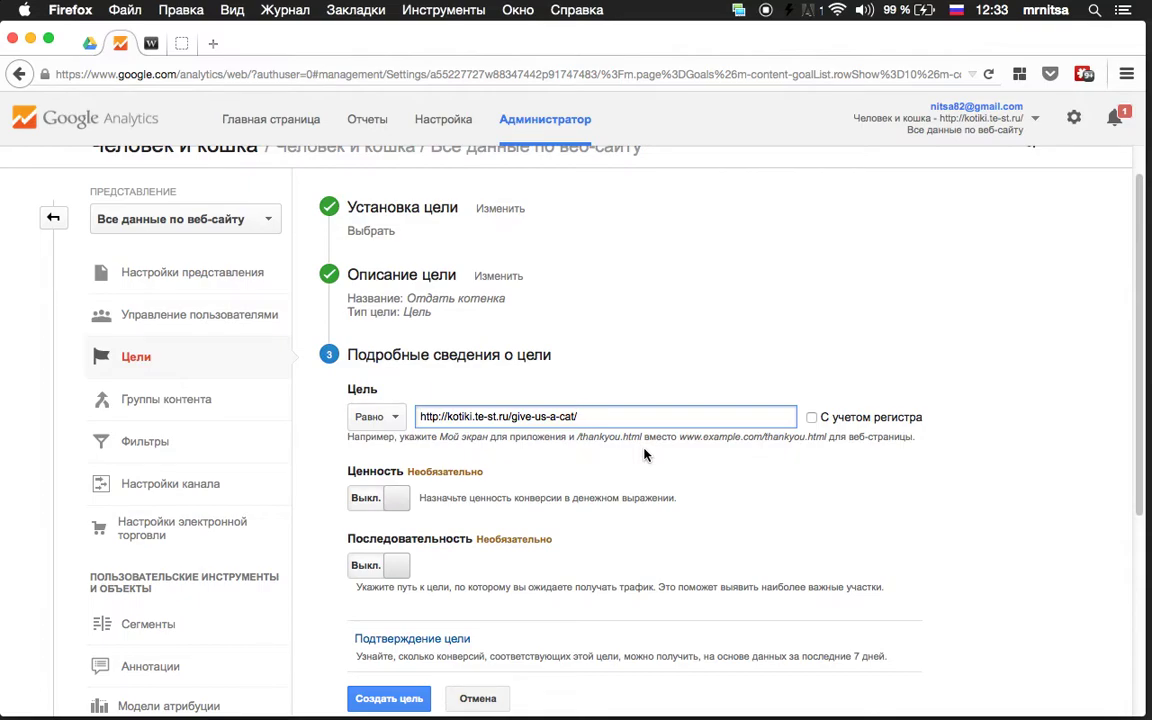
pyautogui.scroll(-2, 685, 471)
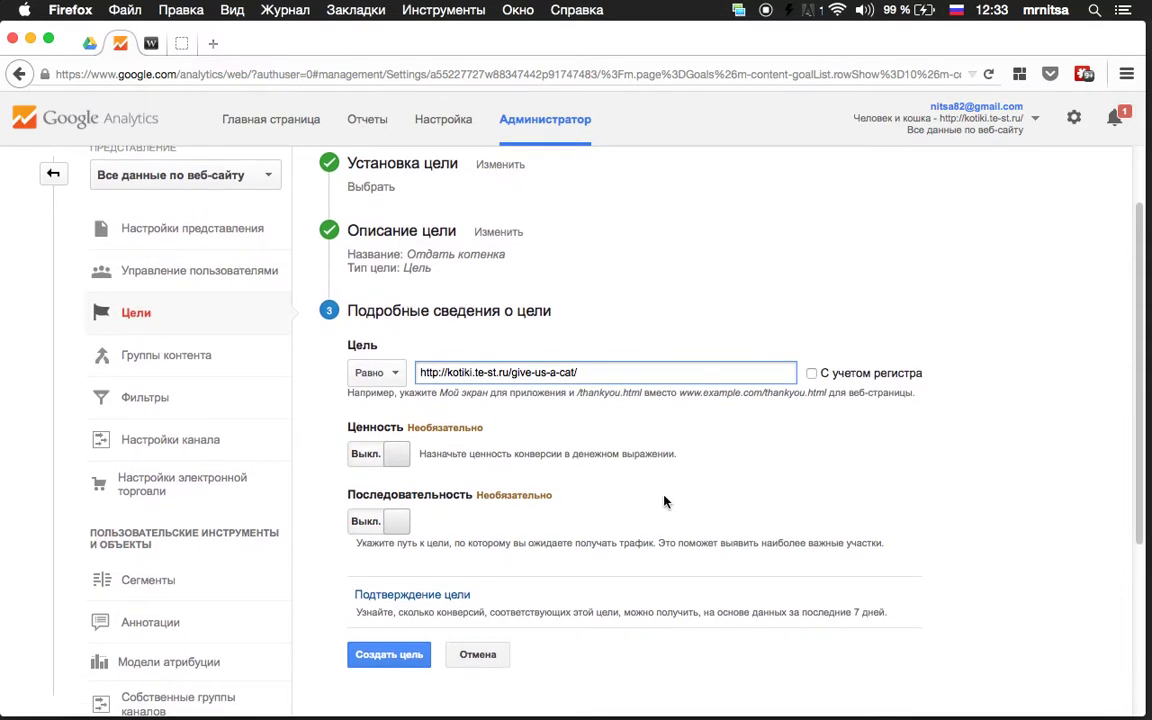
pyautogui.click(395, 658)
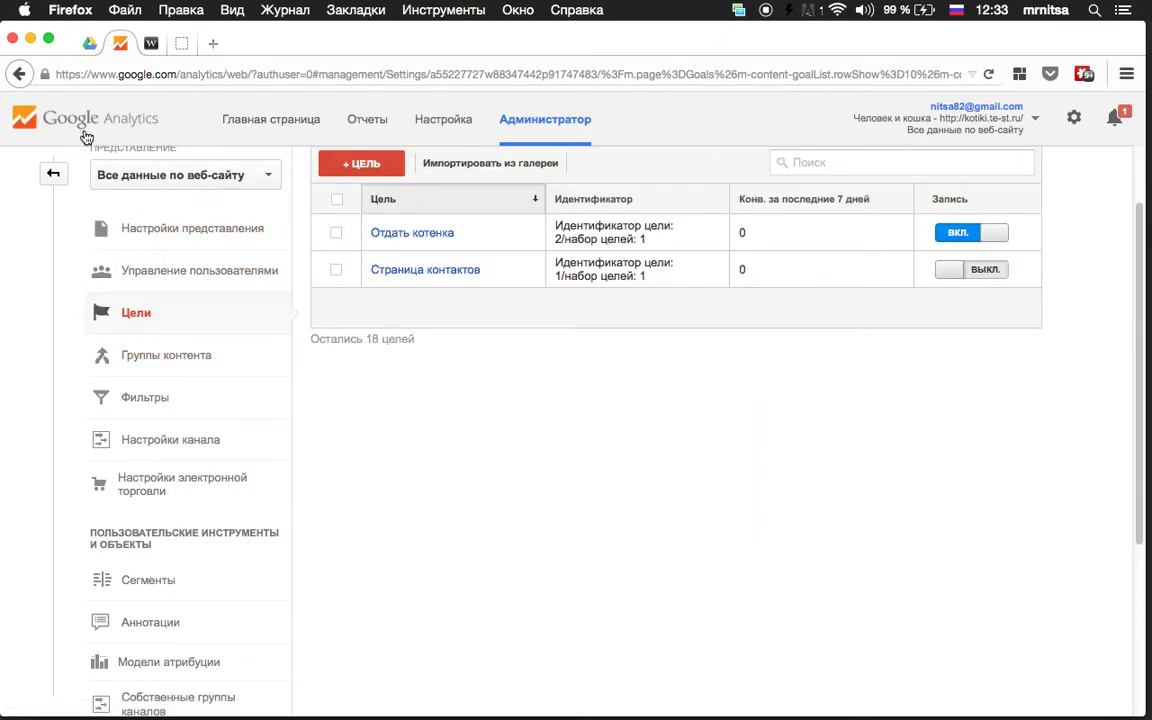
# Open the reports for Все данные по веб-сайту and examine goal activity in the real-time Конверсии report
pyautogui.click(228, 119)
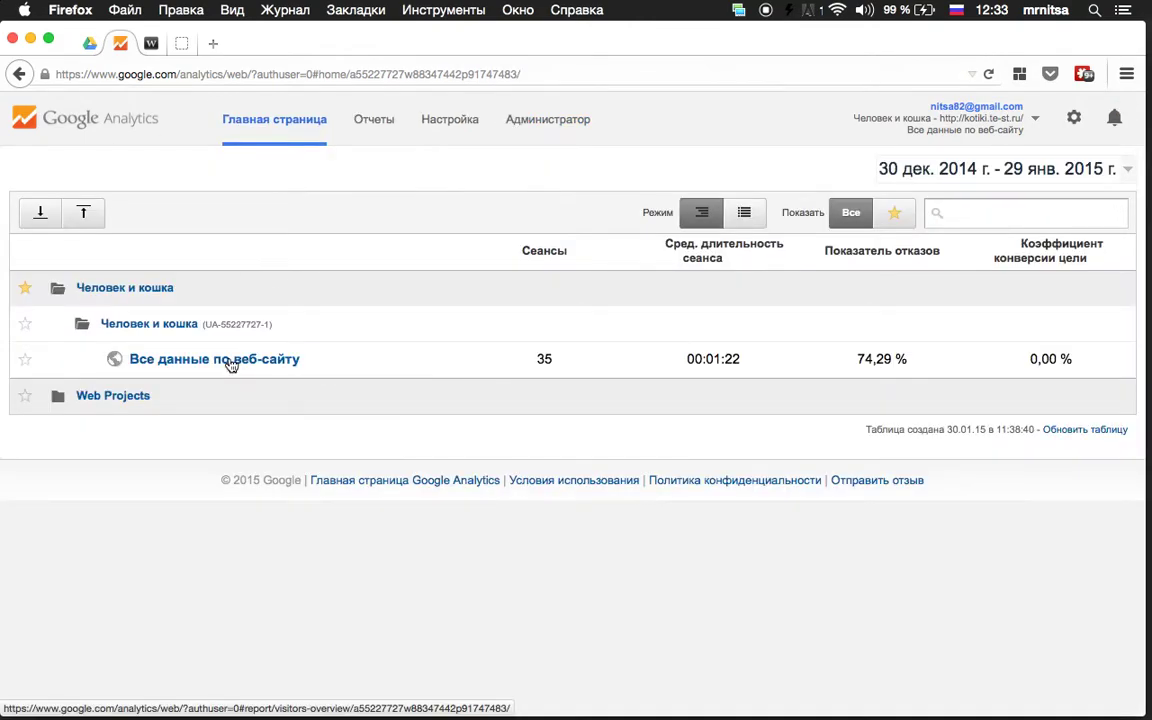
pyautogui.click(229, 362)
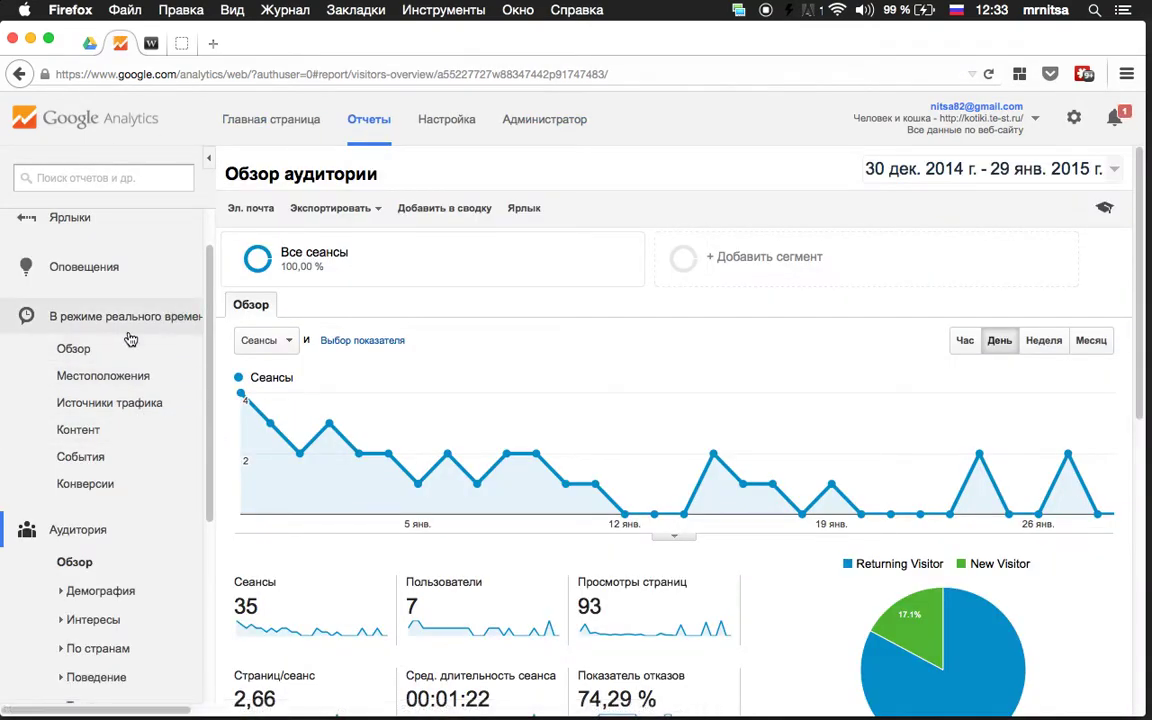
pyautogui.click(100, 485)
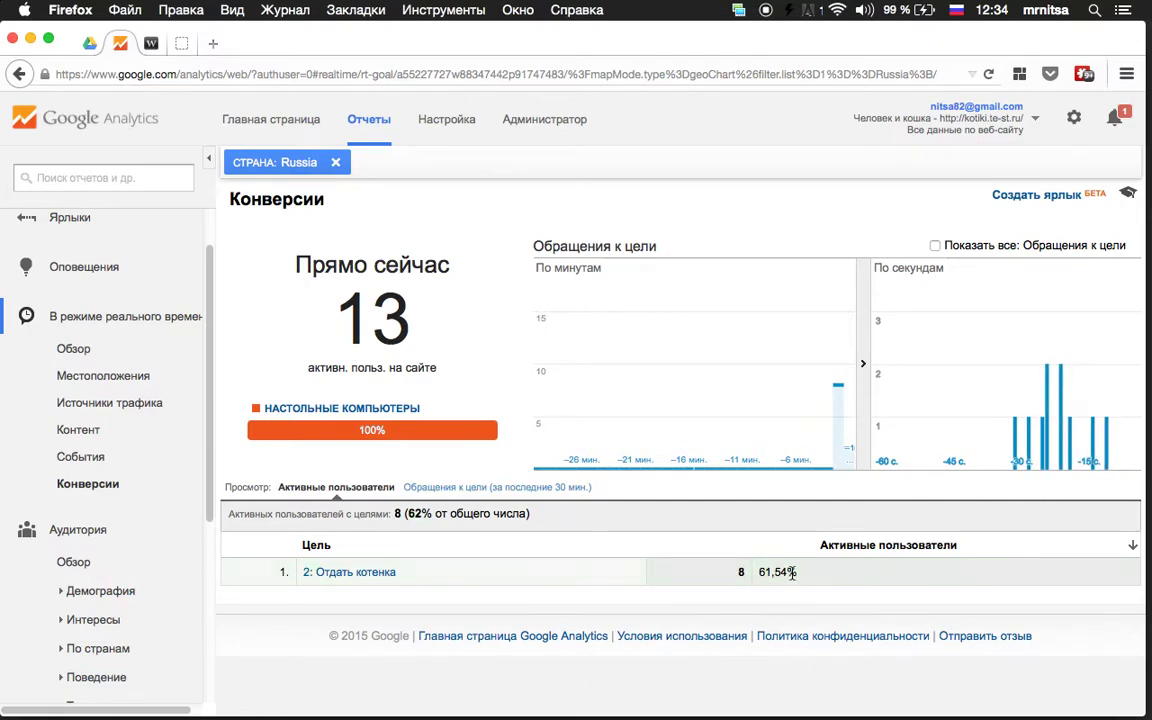
# Open the Обзор report for Цели in the main Конверсии section and examine its chart and goal metrics
pyautogui.scroll(-3, 216, 330)
pyautogui.moveTo(218, 365); pyautogui.dragTo(213, 491)
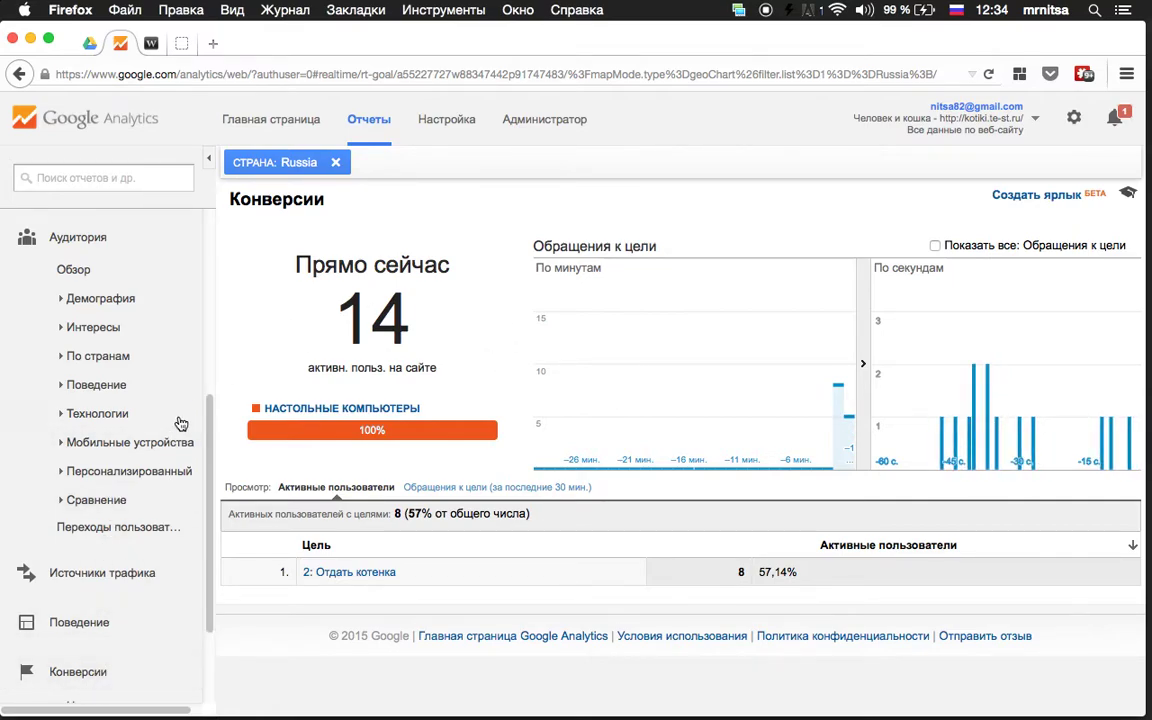
pyautogui.scroll(-3, 183, 445)
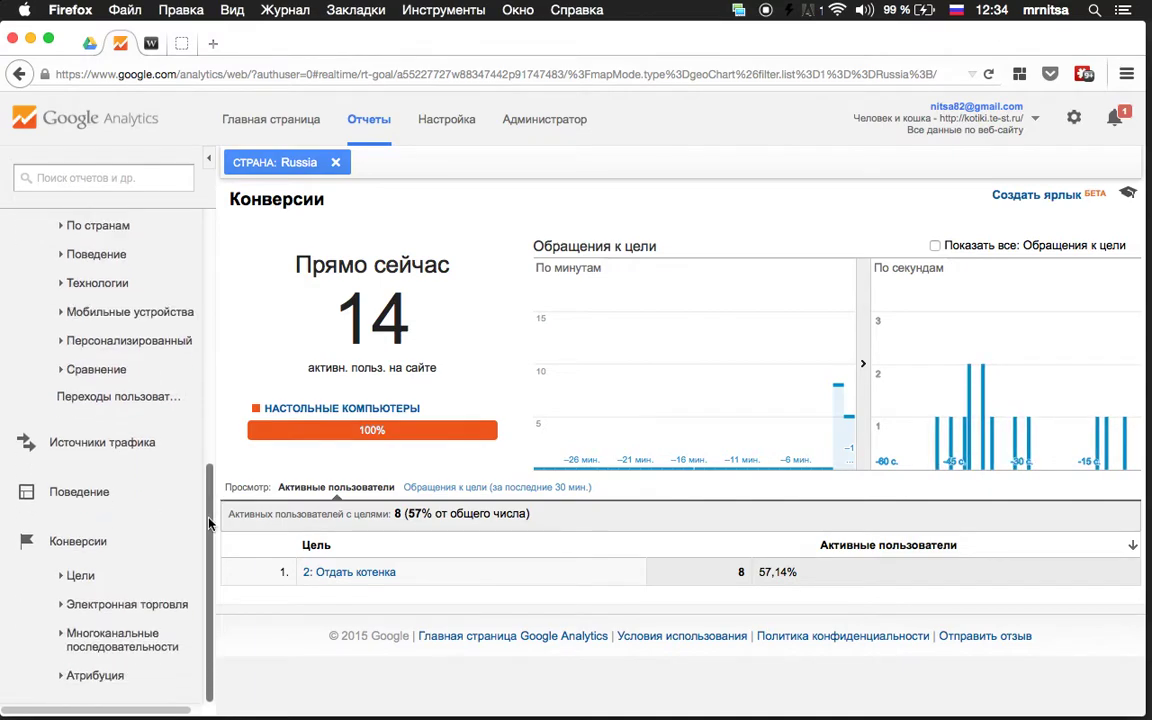
pyautogui.click(88, 576)
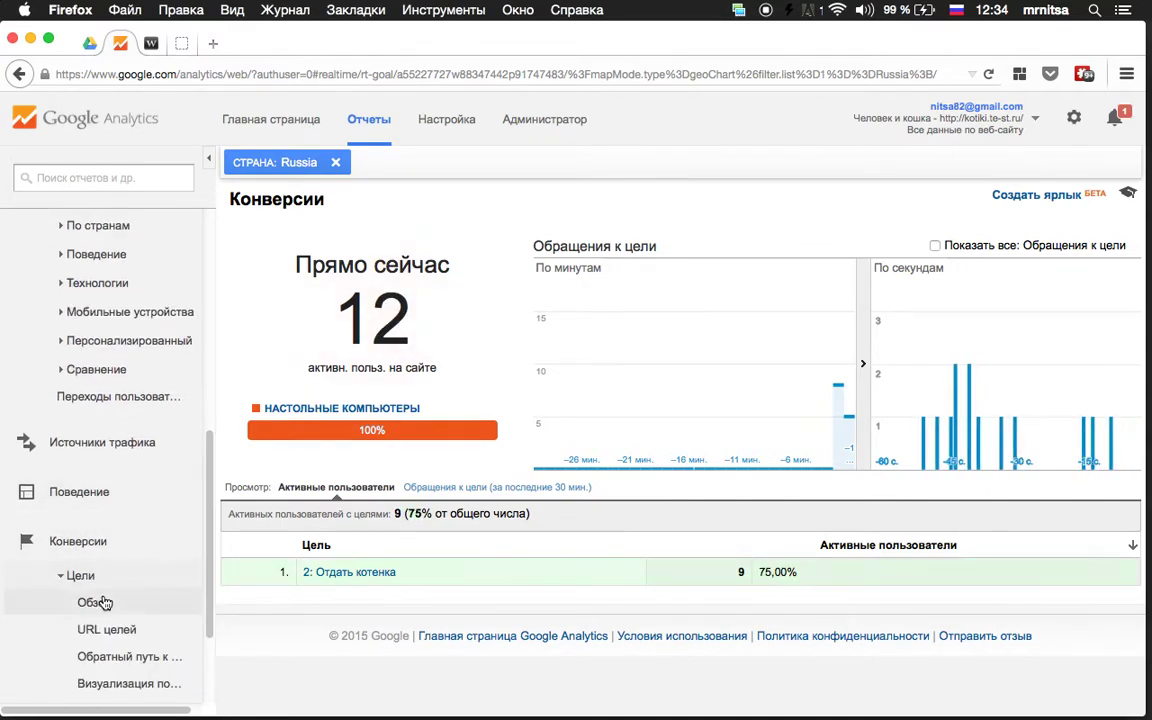
pyautogui.click(97, 602)
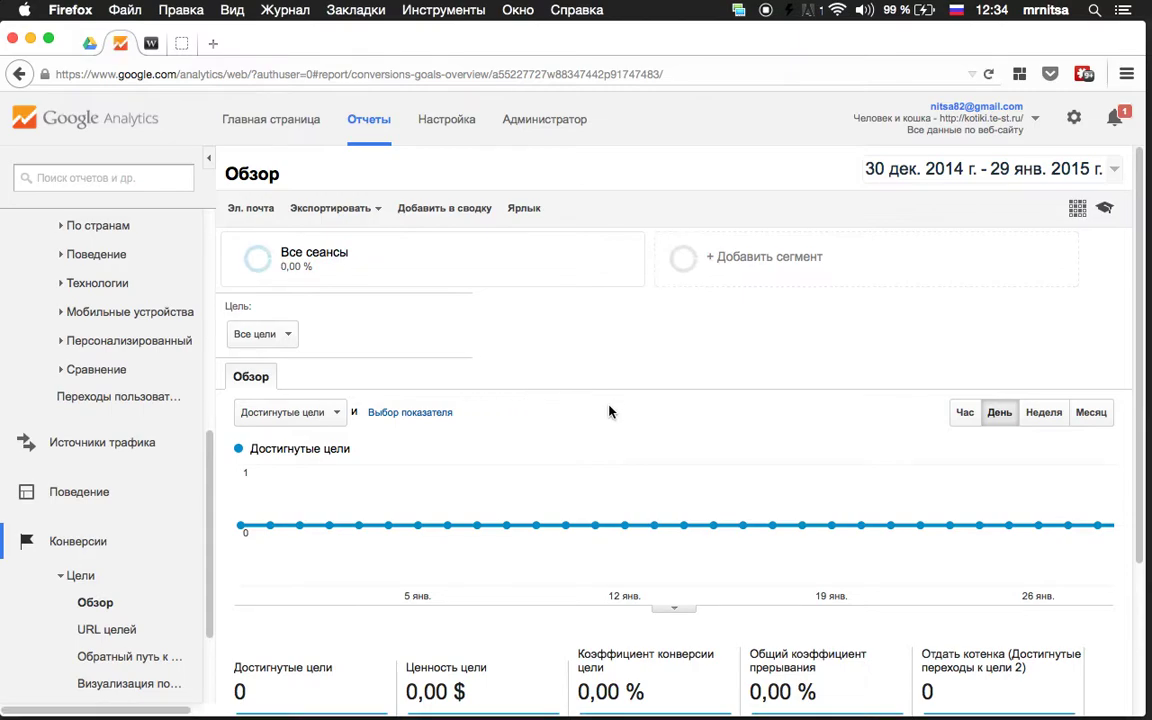
pyautogui.scroll(-5, 610, 411)
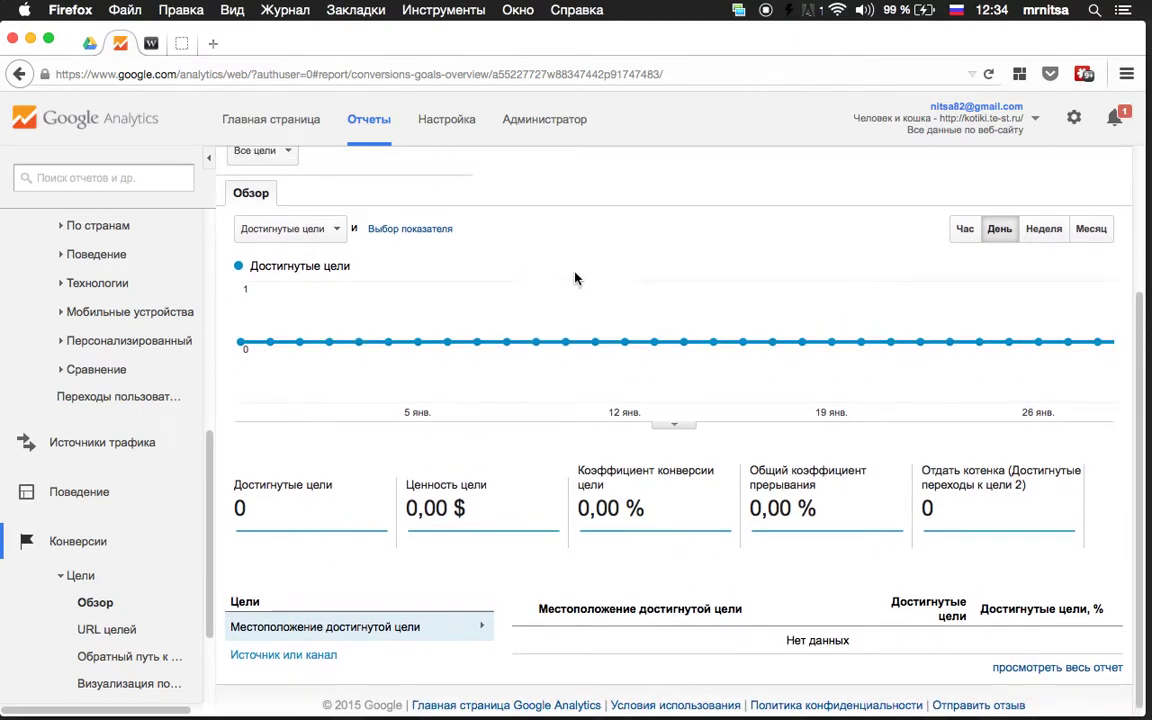
pyautogui.scroll(5, 575, 278)
pyautogui.scroll(-1, 617, 342)
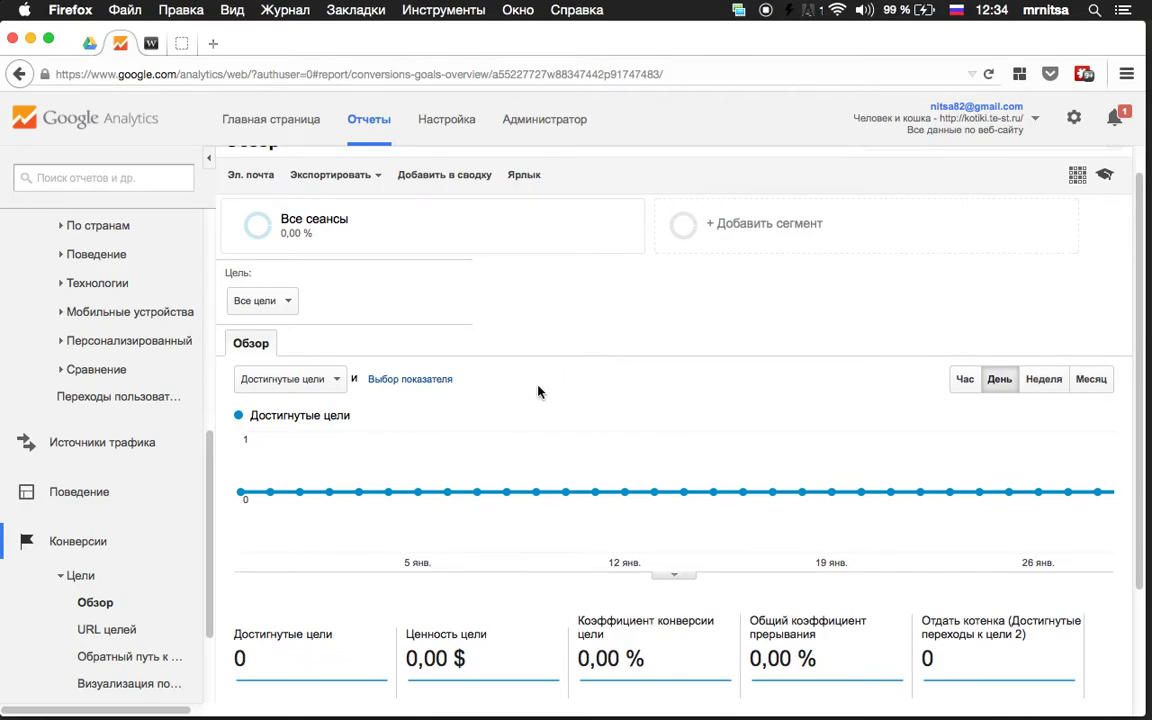
pyautogui.scroll(-2, 539, 391)
pyautogui.scroll(-2, 570, 350)
pyautogui.scroll(5, 793, 295)
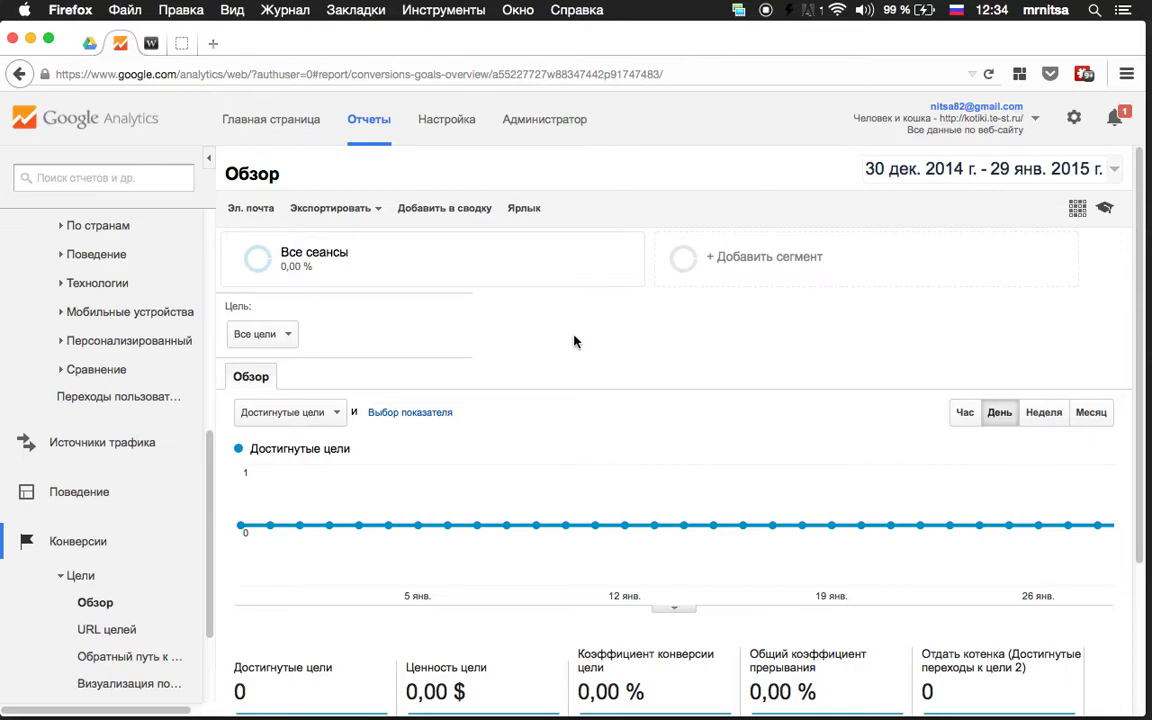
pyautogui.scroll(-4, 530, 335)
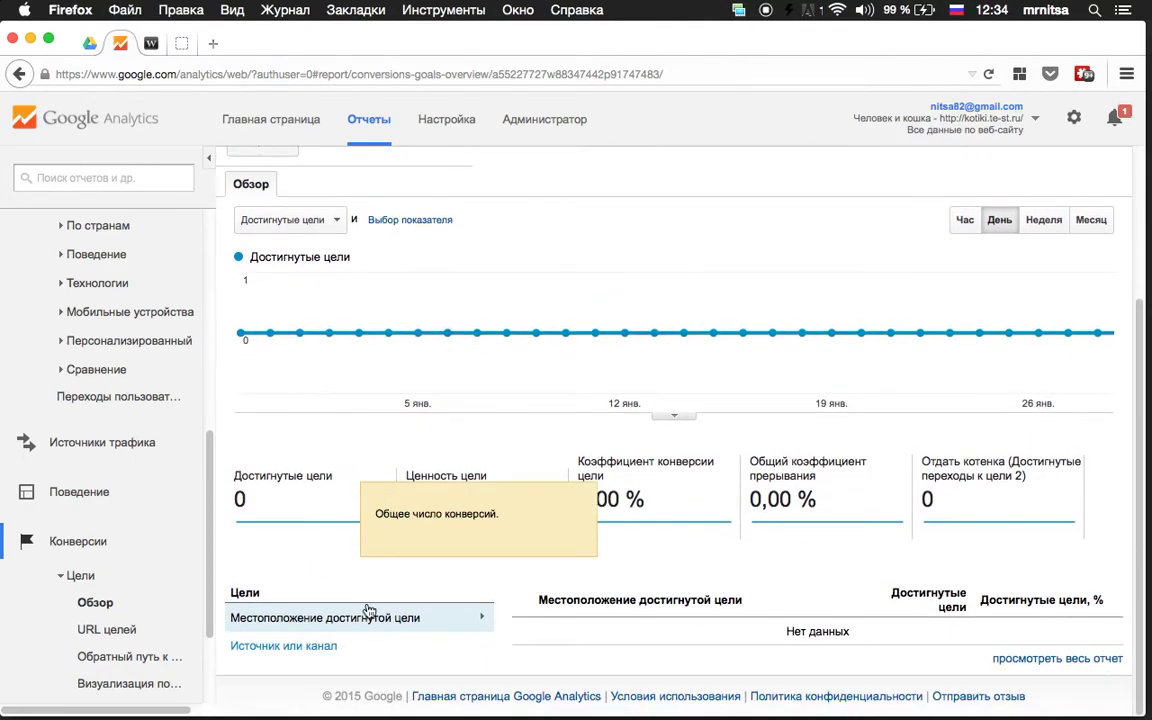
# Break down the goals overview by Источник или канал, then view the URL целей report
pyautogui.click(283, 646)
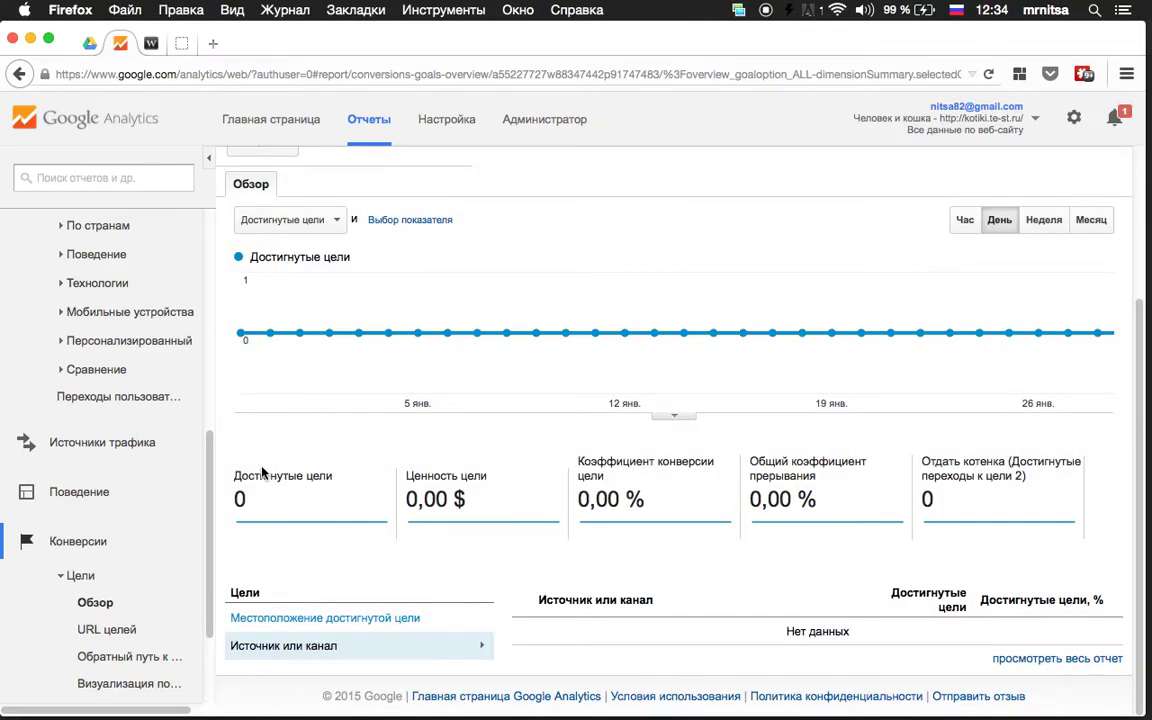
pyautogui.click(141, 630)
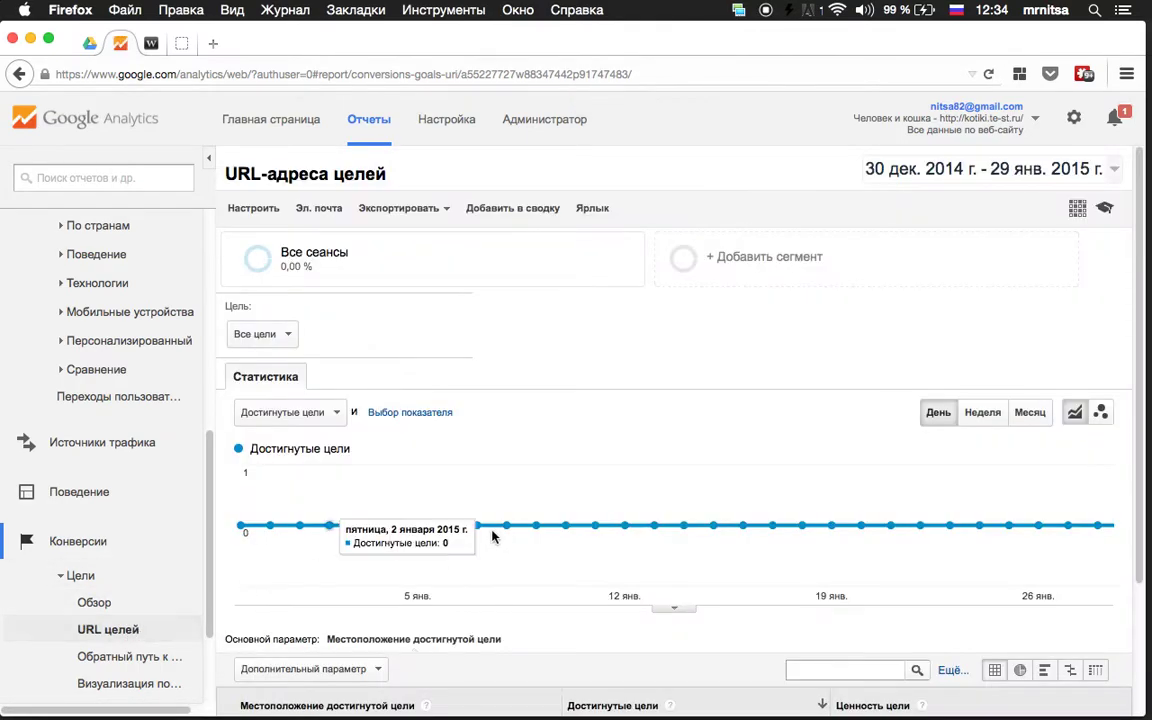
# Examine the URL целей report's table, collapse the Конверсии section, and return to the real-time Конверсии report
pyautogui.scroll(-4, 491, 537)
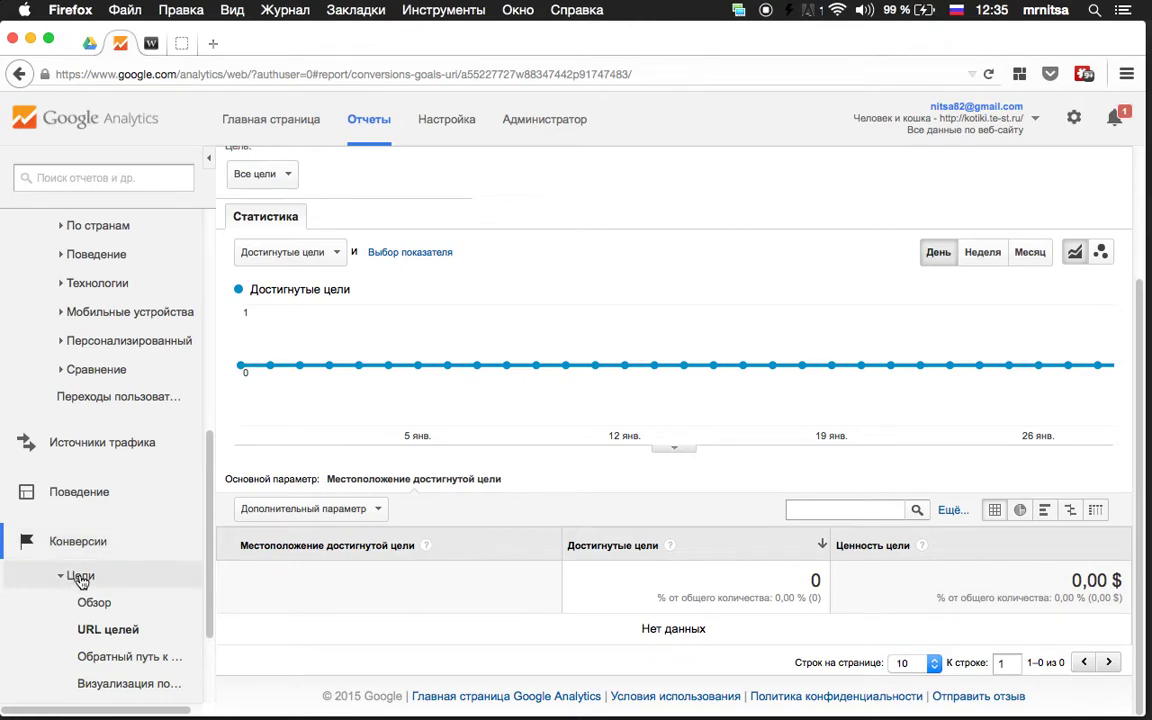
pyautogui.moveTo(403, 409)
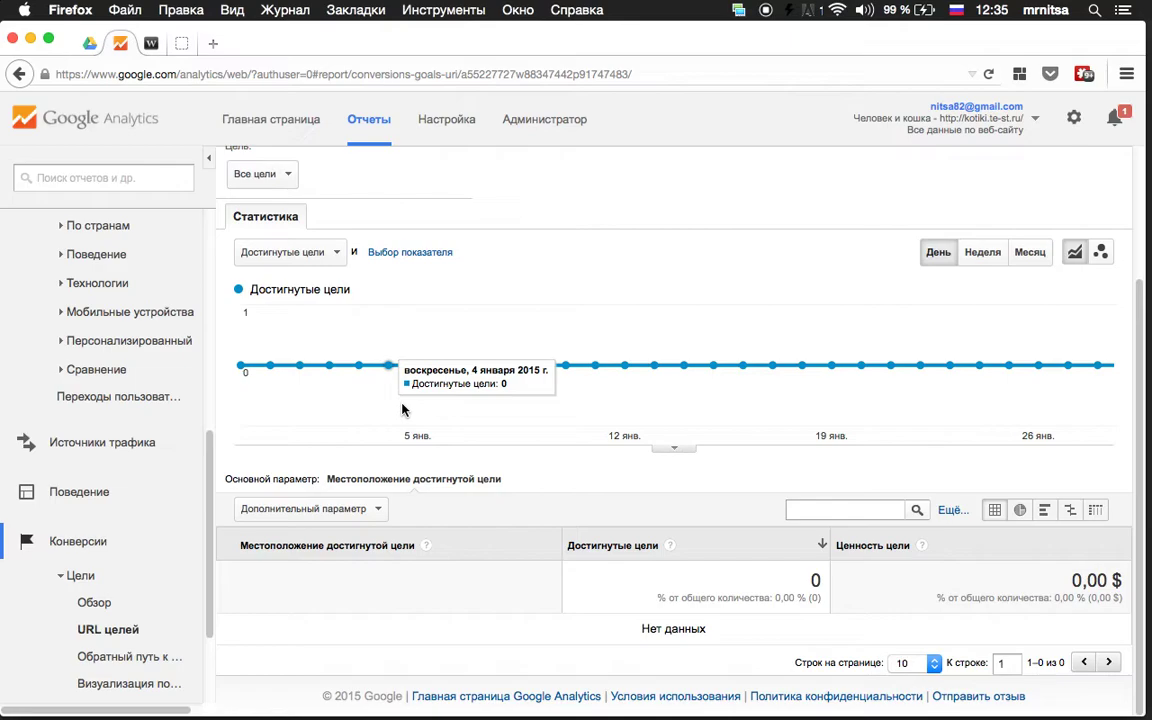
pyautogui.click(78, 541)
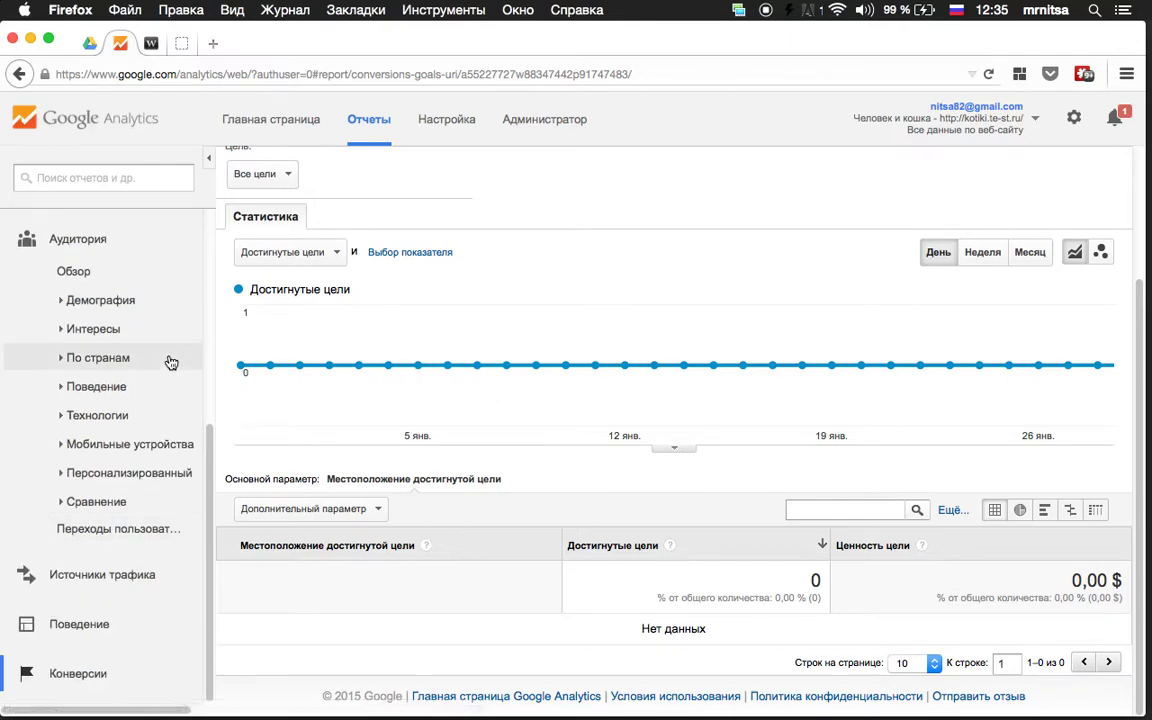
pyautogui.scroll(5, 170, 365)
pyautogui.click(100, 542)
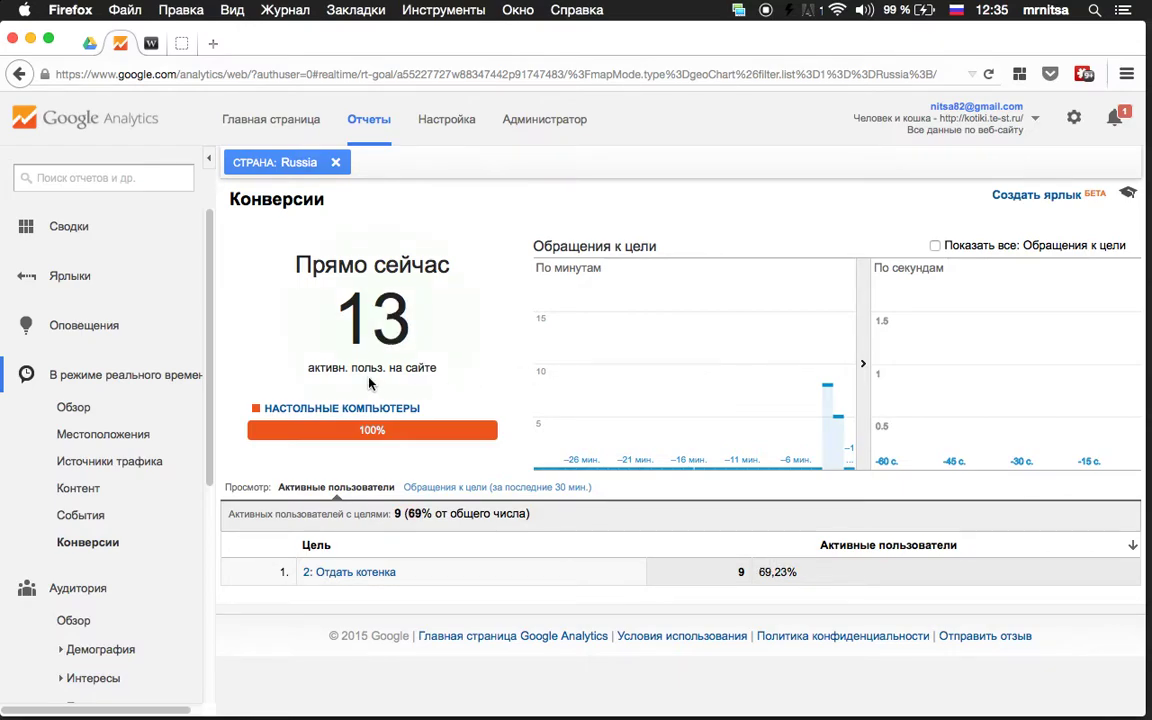
# Check the webinar chat for participants' messages, glance at the Отдать котенка page, and return to the real-time Конверсии report
pyautogui.click(151, 44)
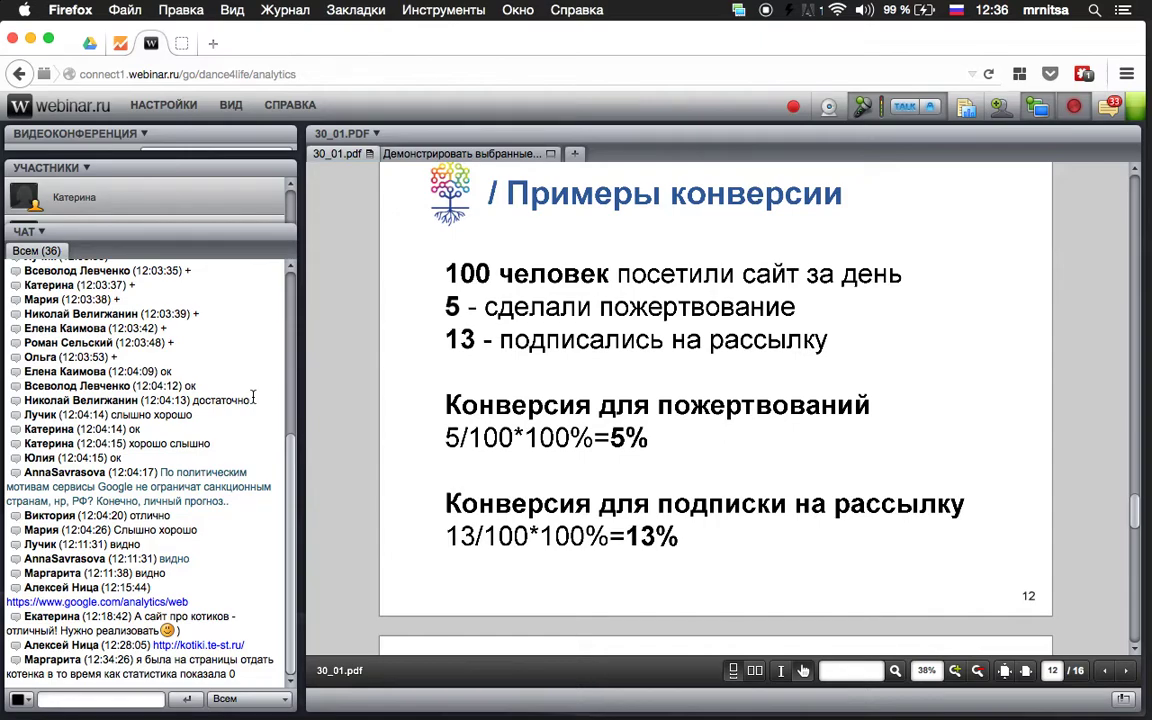
pyautogui.click(181, 44)
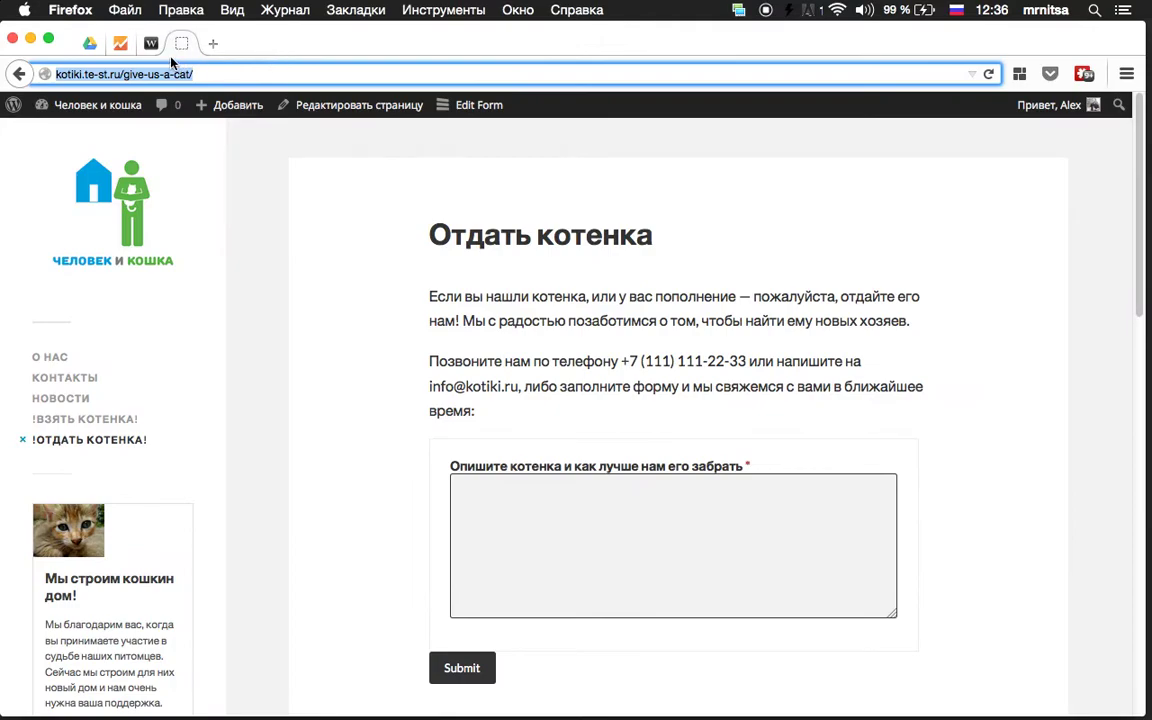
pyautogui.click(90, 44)
pyautogui.click(120, 45)
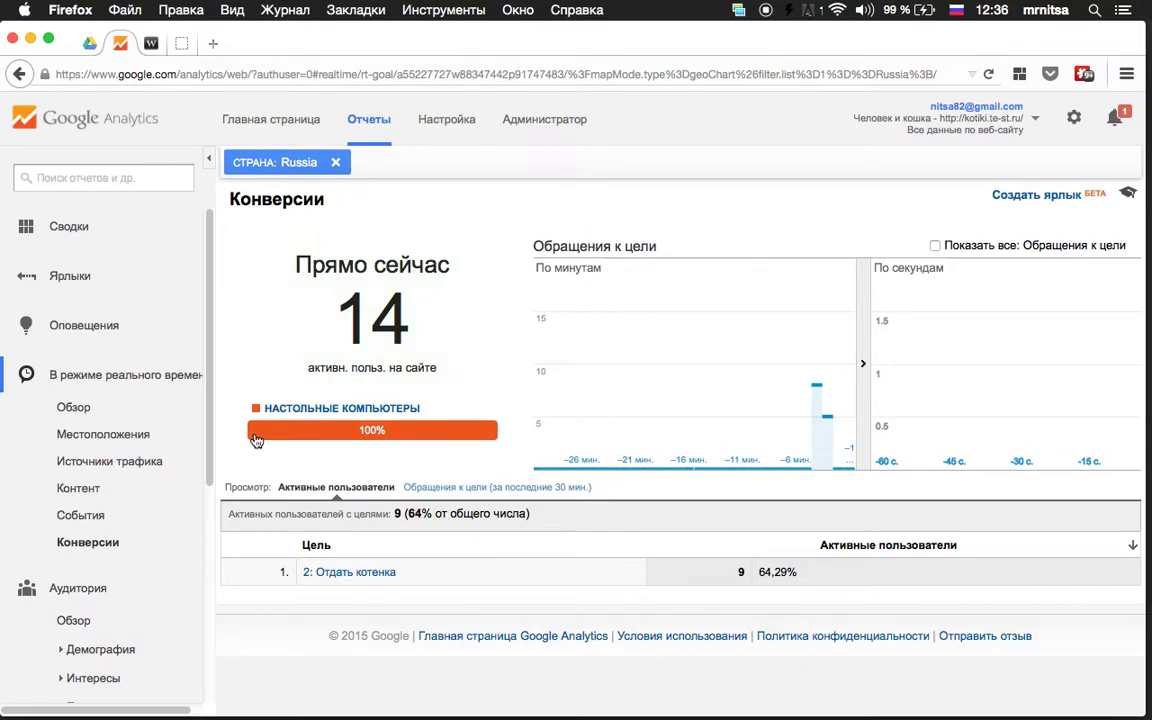
# Compare active users in the real-time Обзор and Конверсии reports, and recheck the webinar chat
pyautogui.click(72, 405)
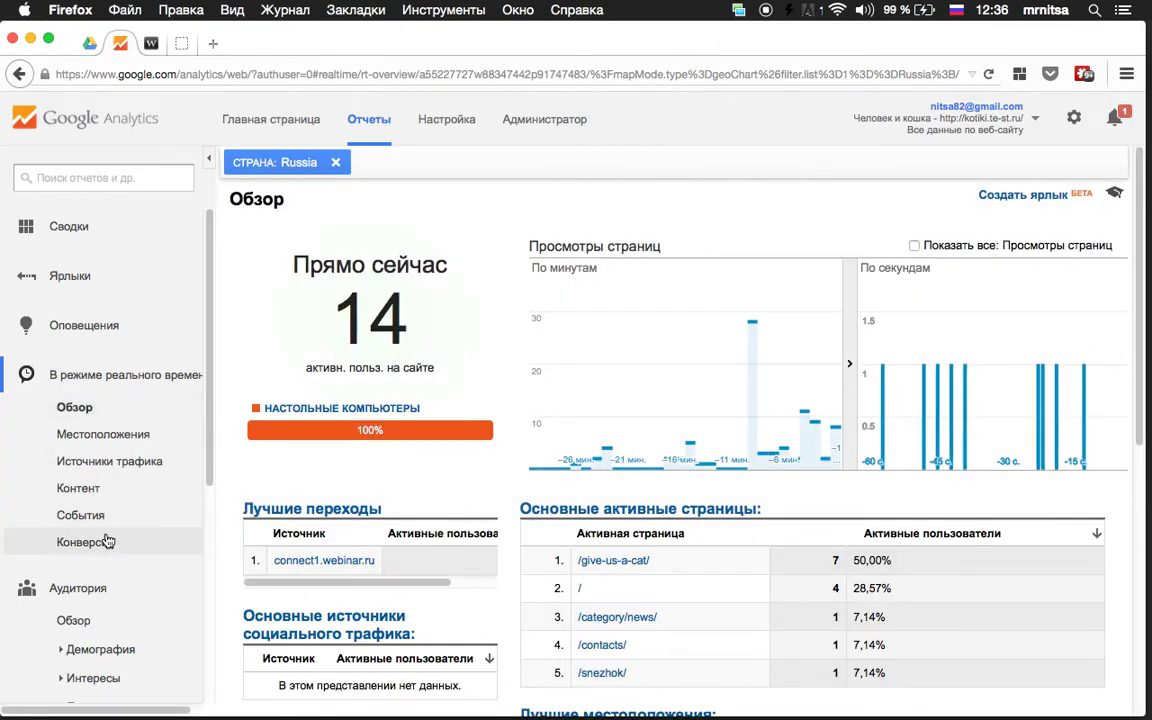
pyautogui.click(87, 542)
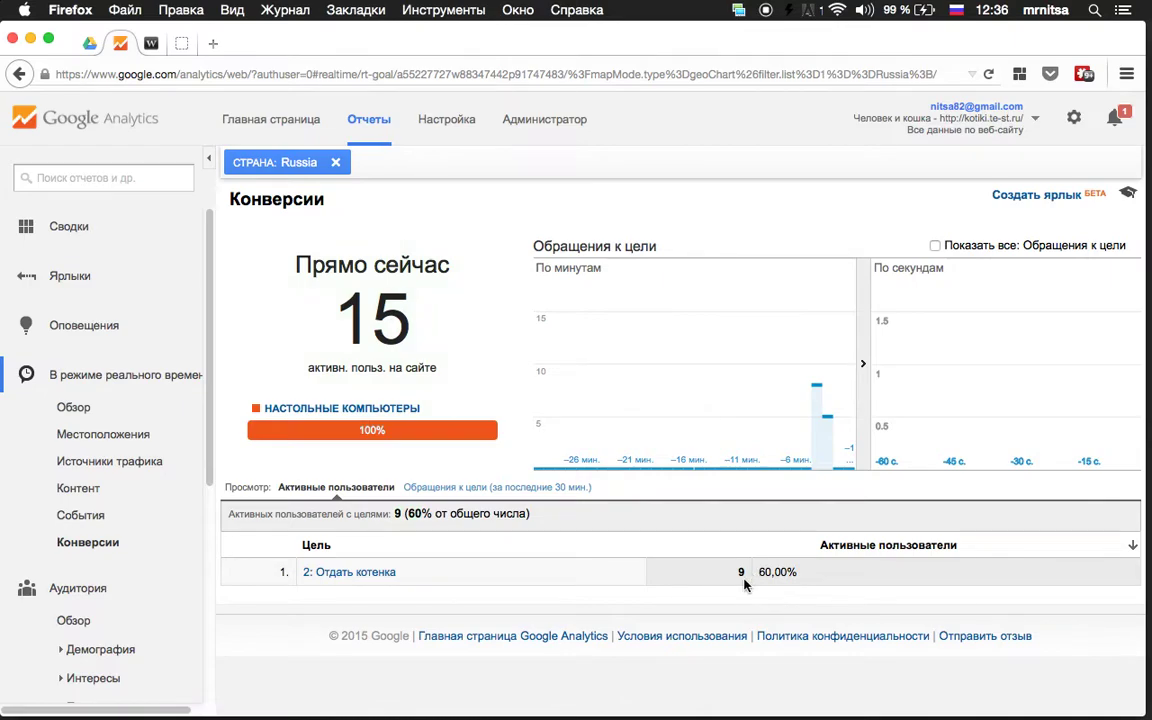
pyautogui.click(151, 43)
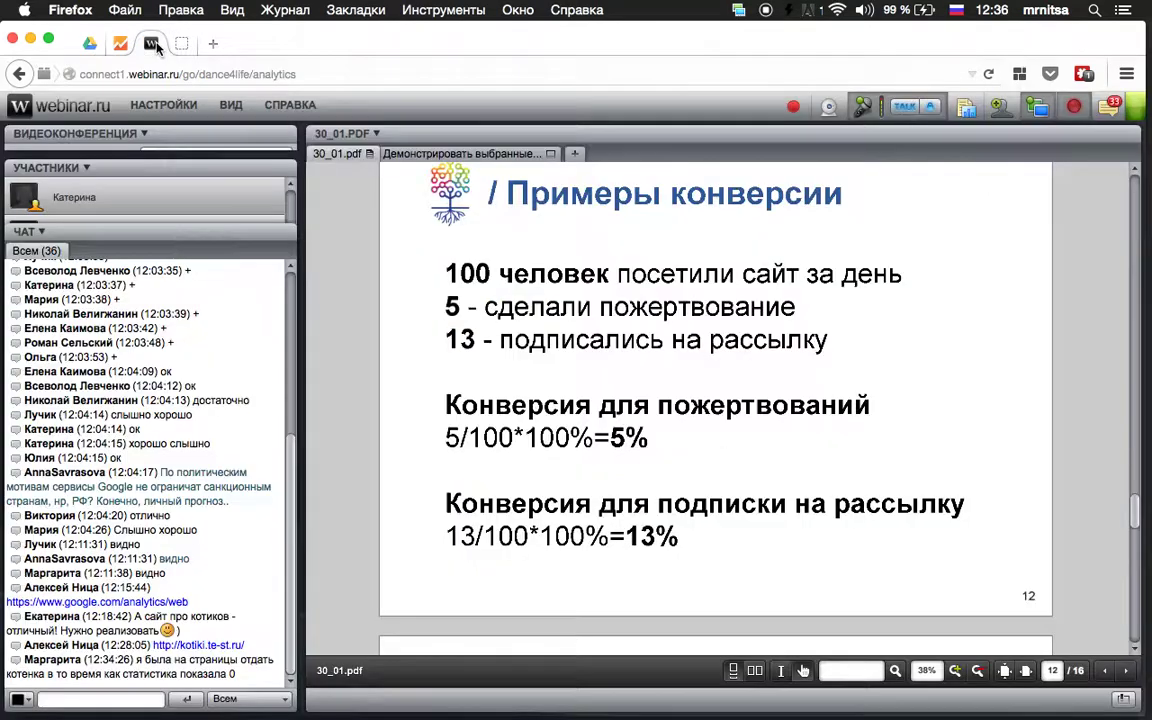
pyautogui.click(125, 44)
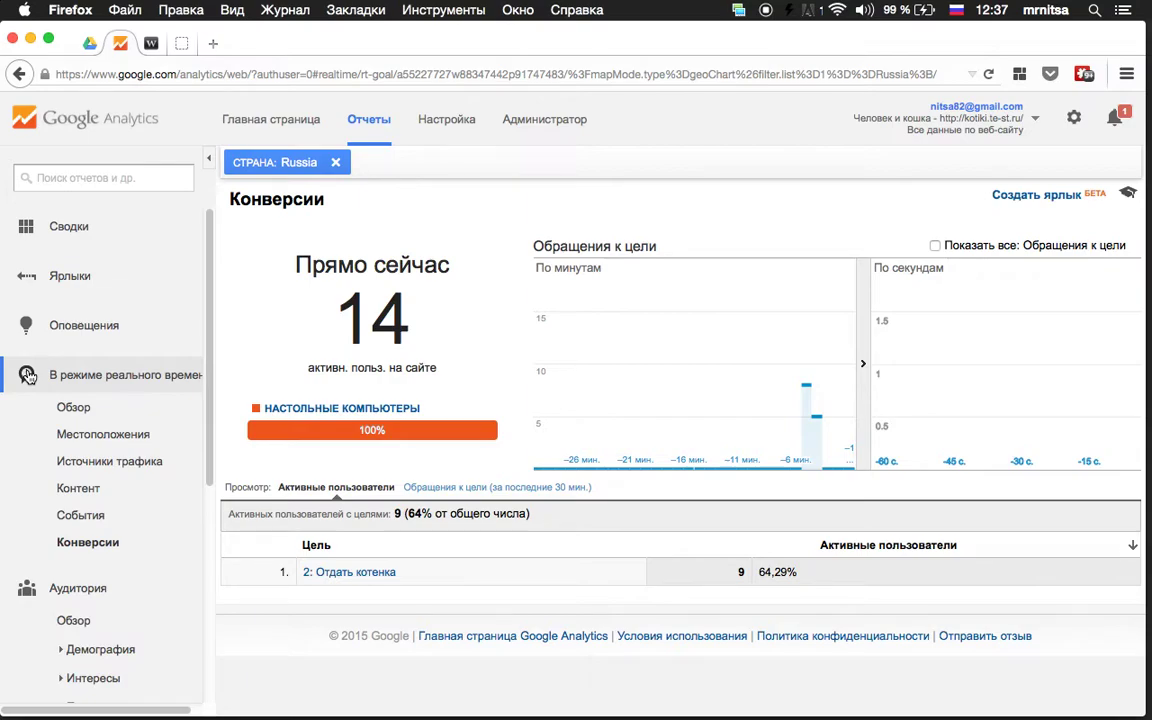
# Collapse the real-time section and open the Обзор report under Аудитория
pyautogui.click(27, 375)
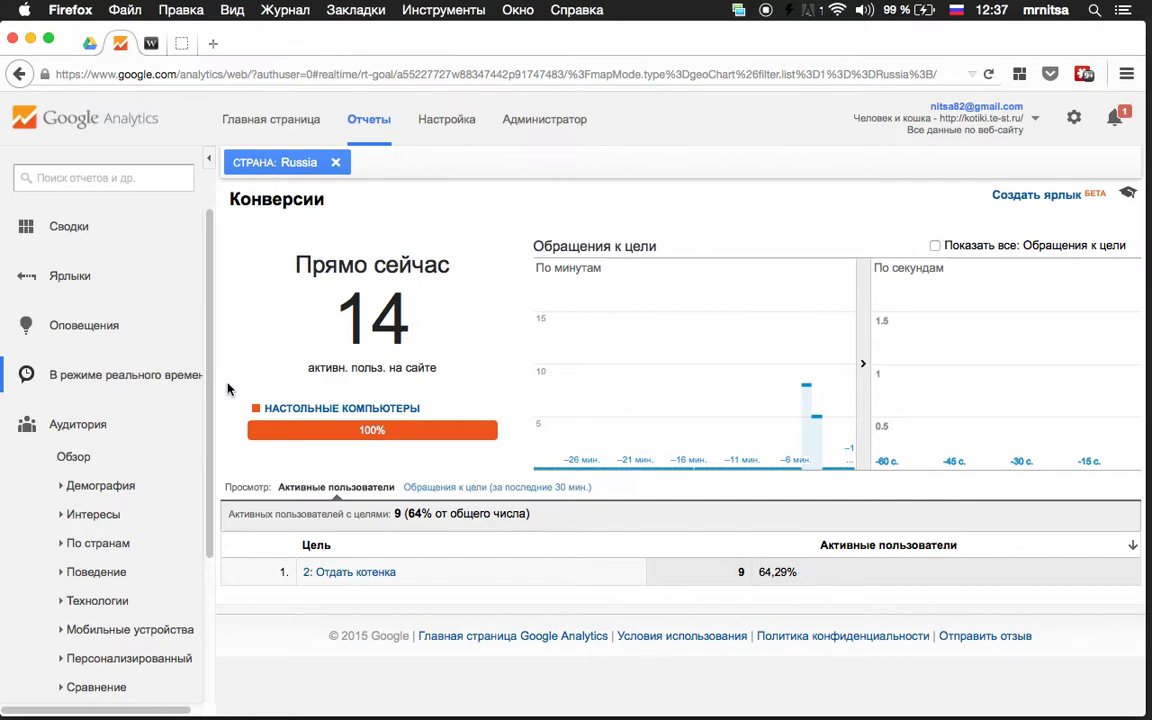
pyautogui.click(140, 463)
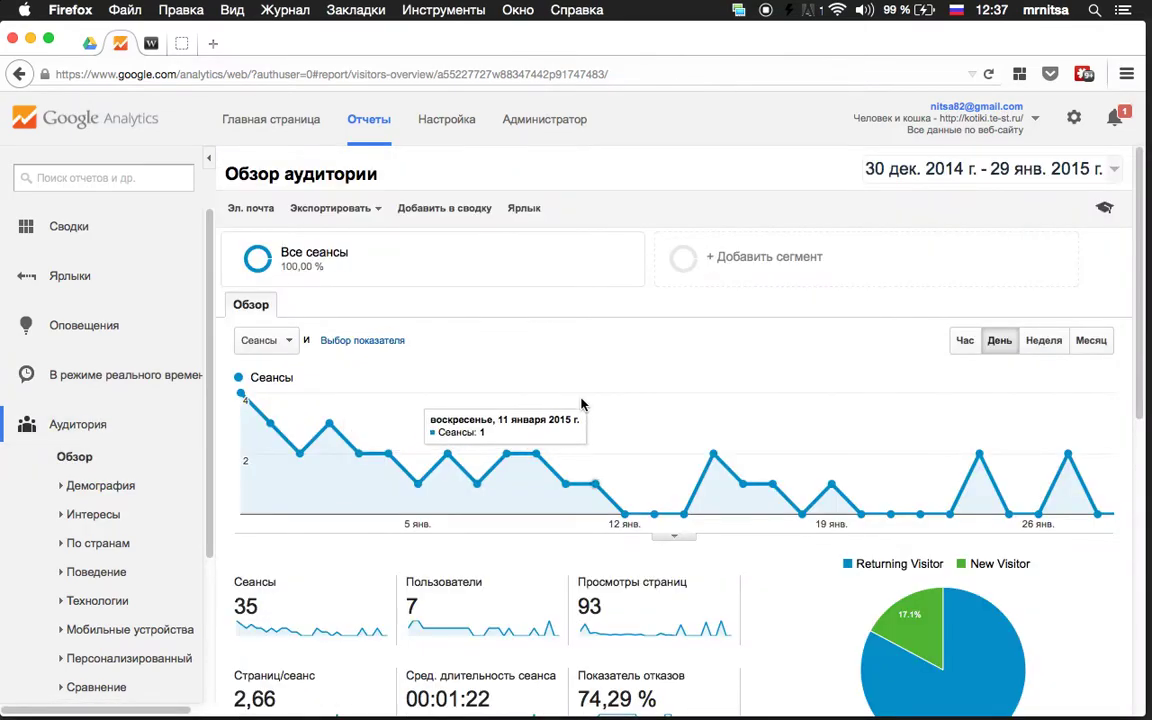
pyautogui.scroll(-1, 581, 404)
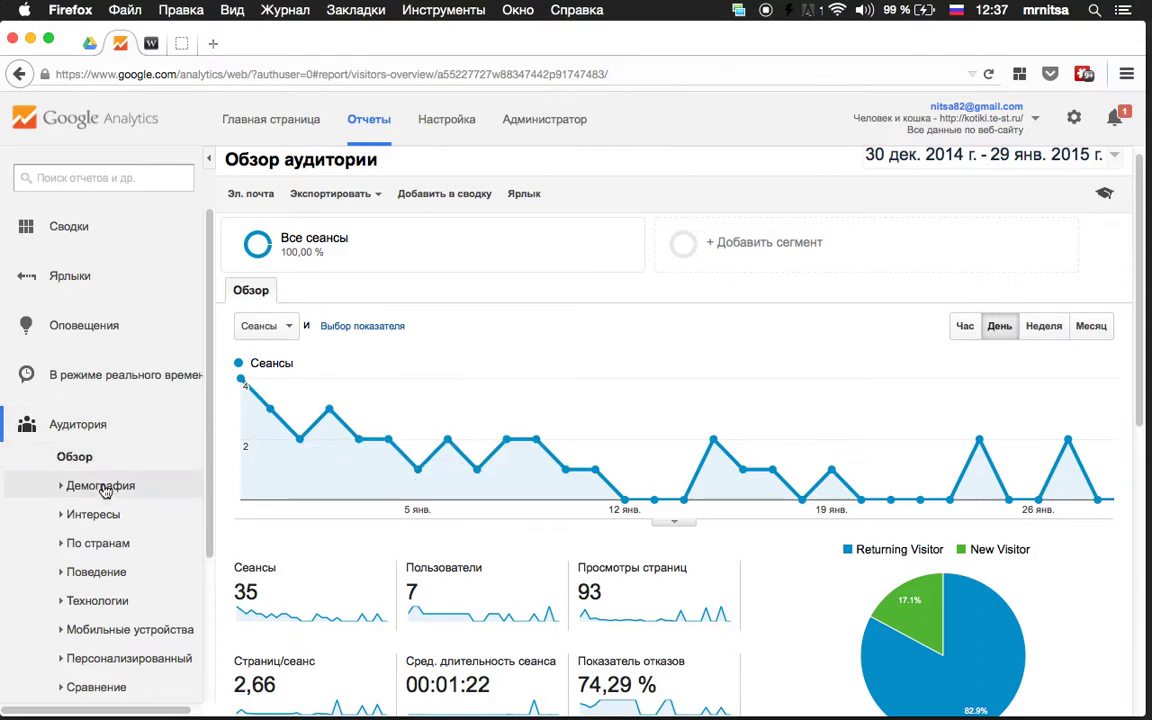
# View the Общие сведения report under Демография, then return to the audience Обзор report
pyautogui.click(104, 488)
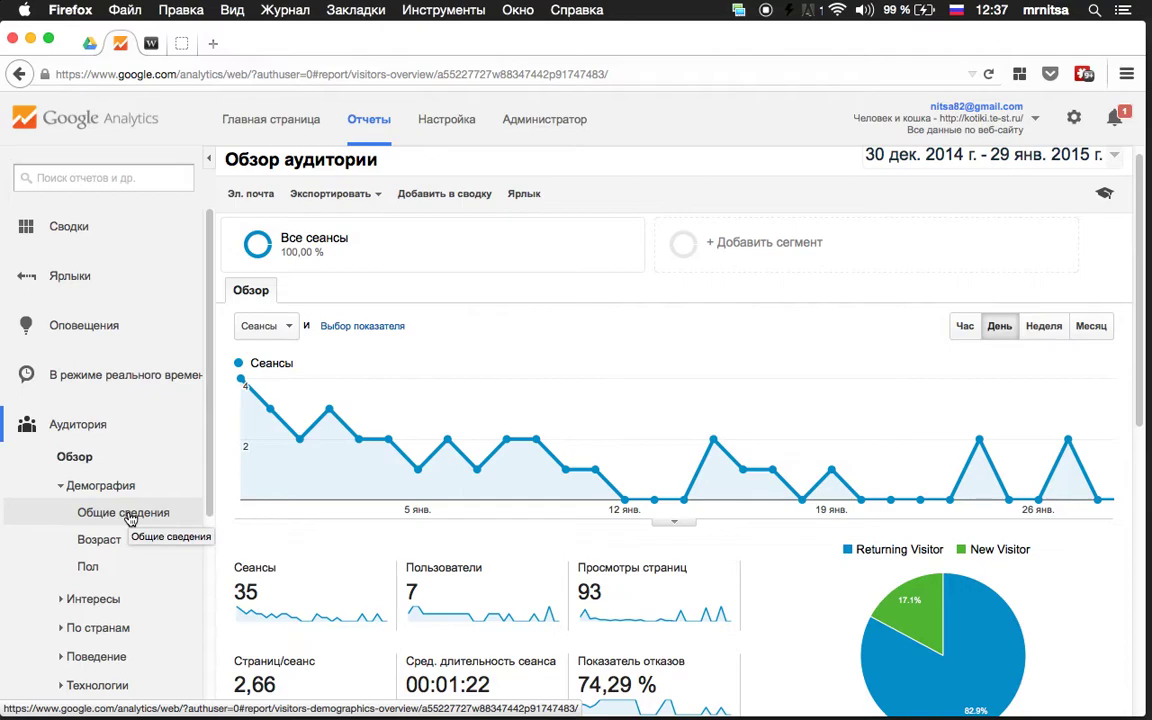
pyautogui.click(124, 513)
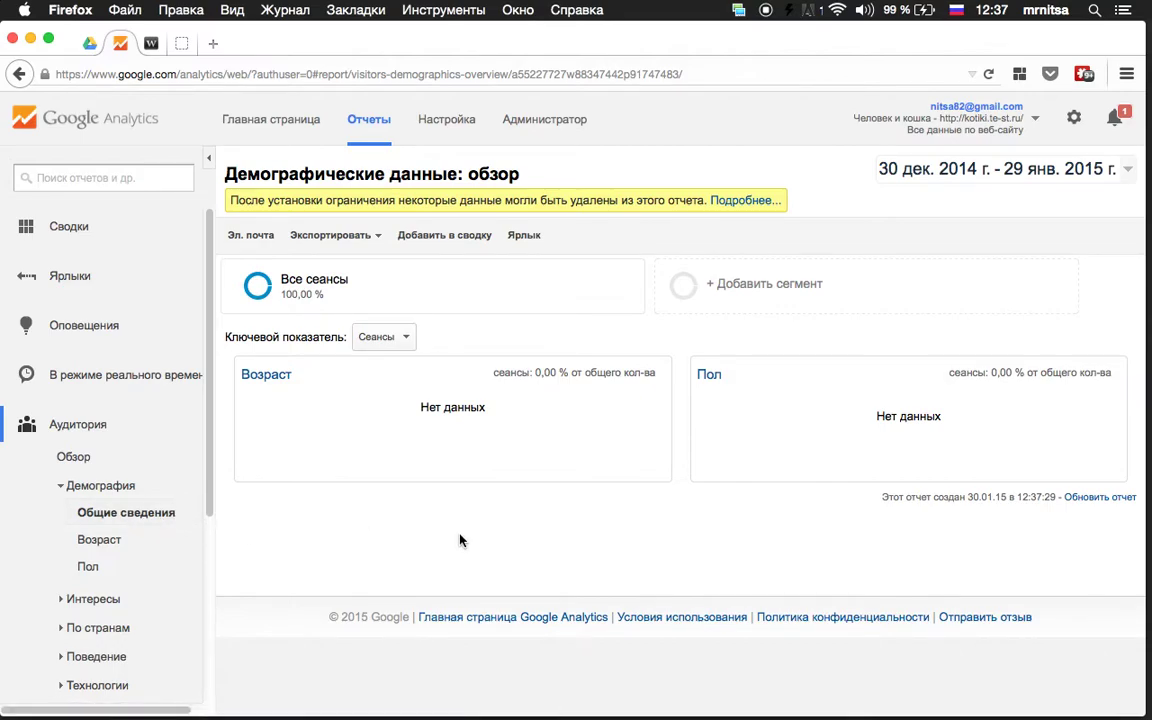
pyautogui.click(95, 457)
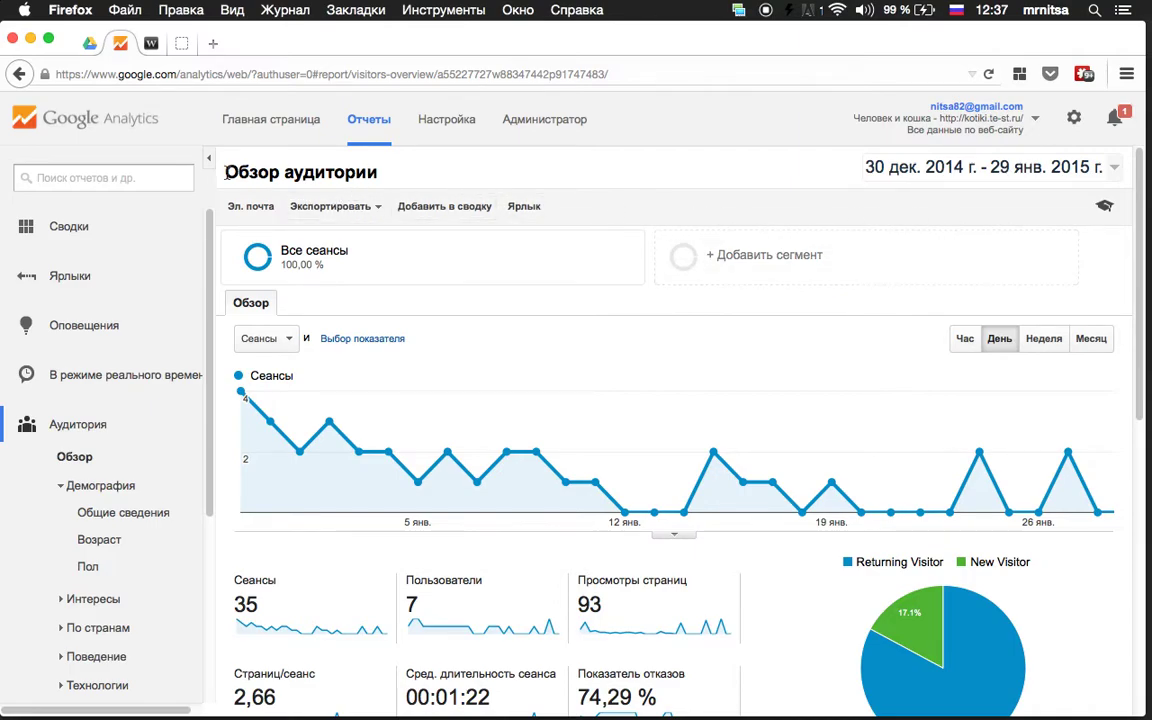
# Limit the audience overview to the Сегодня date range and examine its session and visitor metrics
pyautogui.moveTo(394, 416)
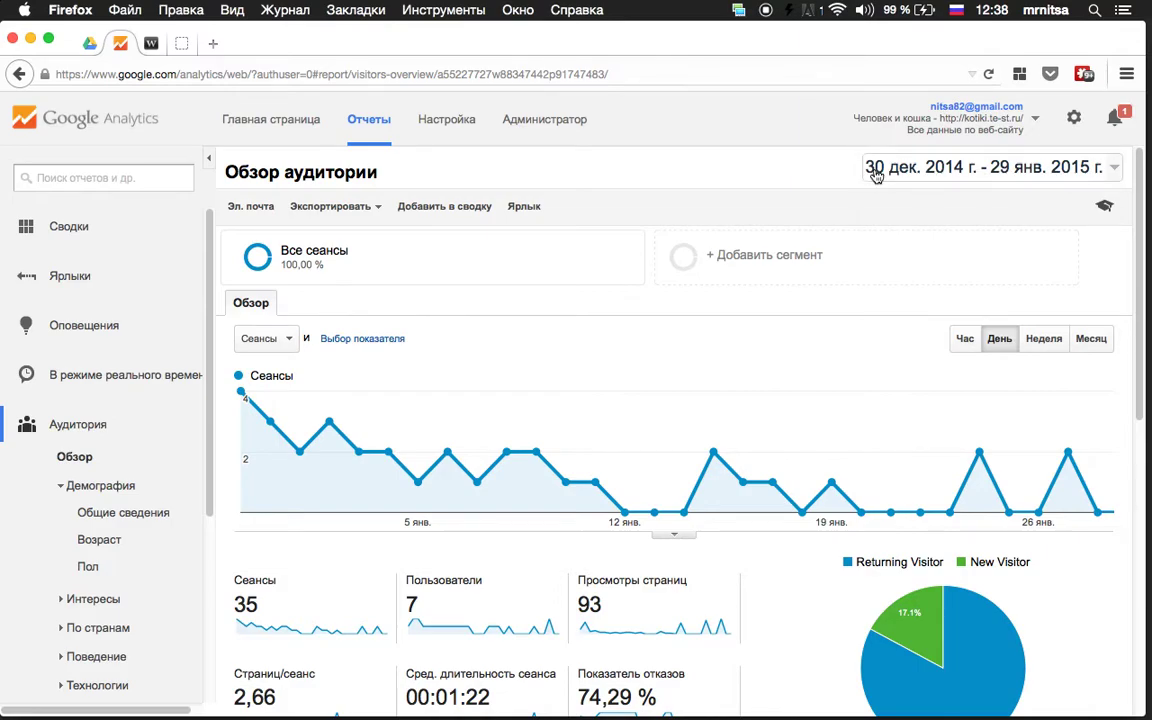
pyautogui.click(1114, 172)
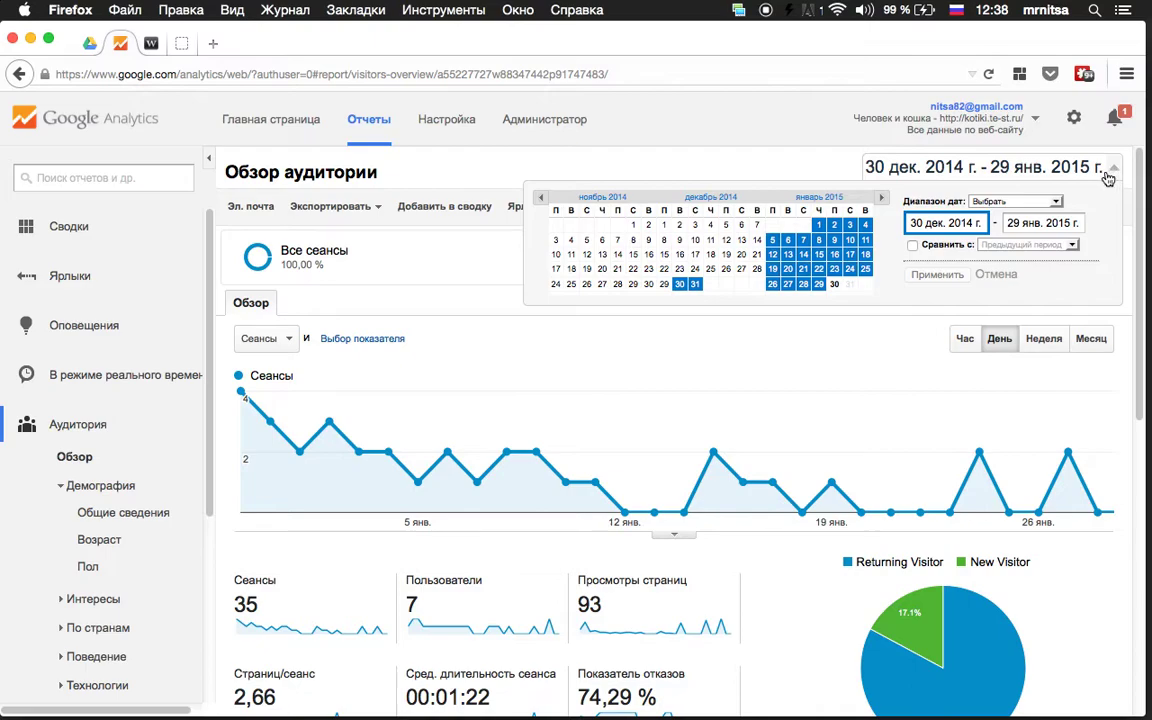
pyautogui.click(1057, 202)
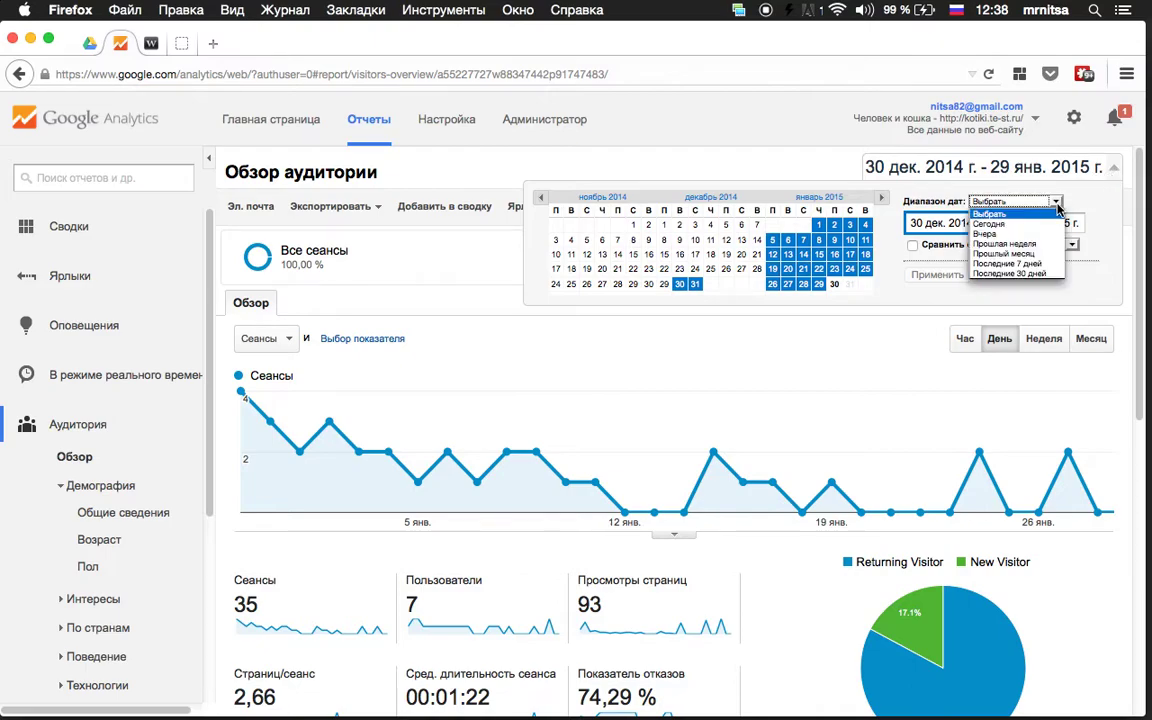
pyautogui.click(1033, 225)
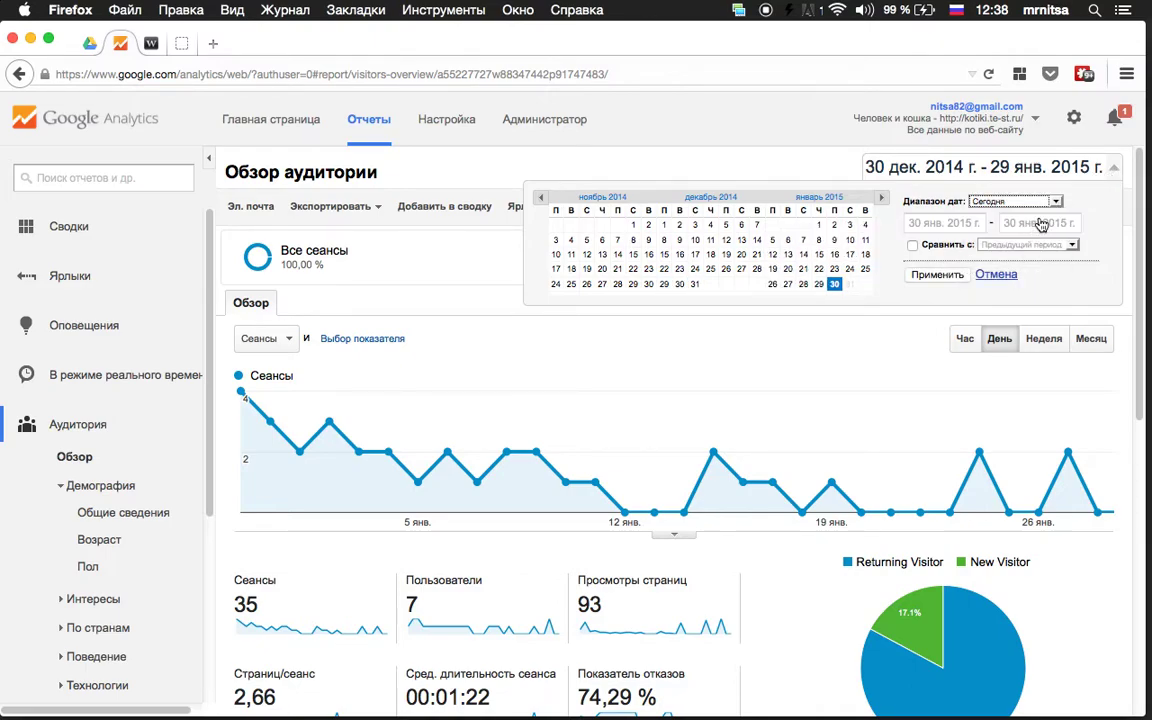
pyautogui.click(937, 274)
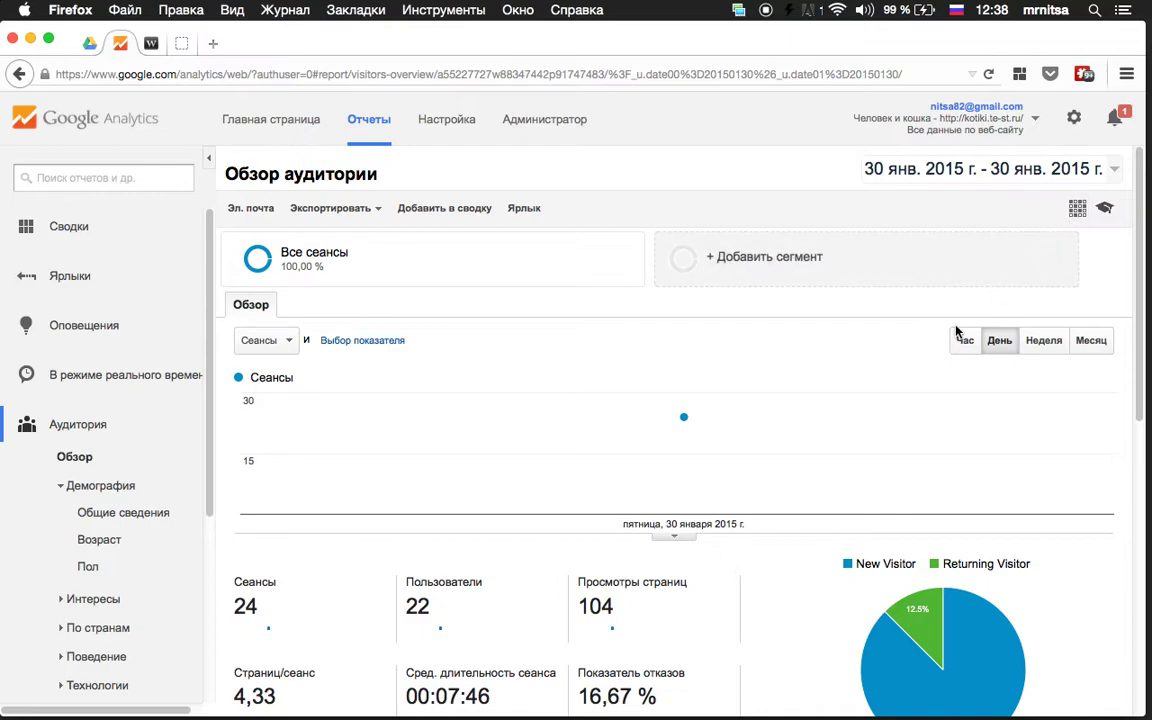
pyautogui.moveTo(703, 427)
pyautogui.scroll(-3, 775, 444)
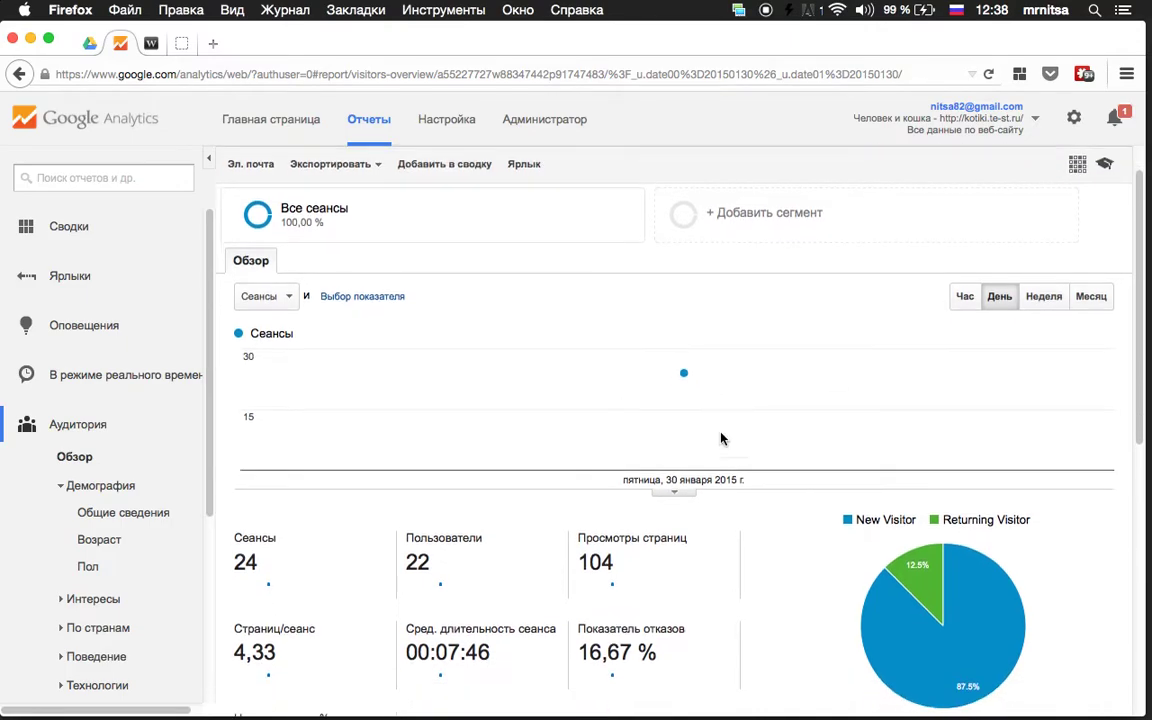
pyautogui.scroll(-3, 703, 408)
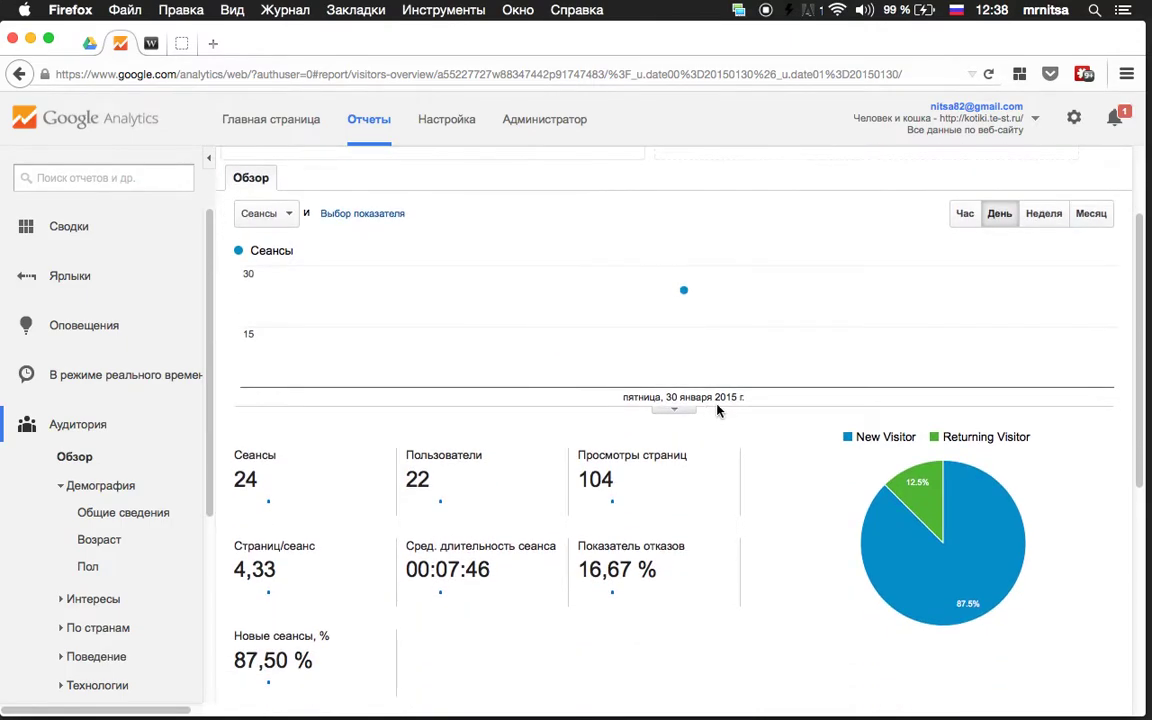
pyautogui.scroll(5, 783, 378)
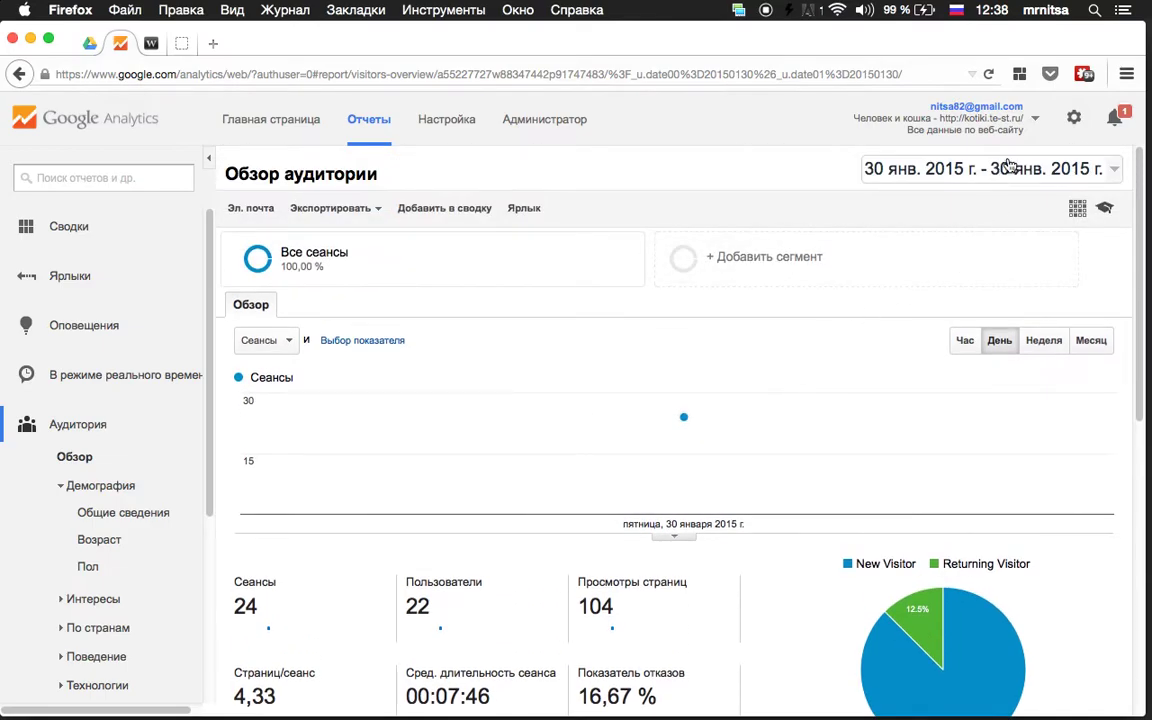
# Set the audience overview's date range to Прошлый месяц and examine the sessions chart, metrics and new-versus-returning visitor breakdown
pyautogui.click(1115, 175)
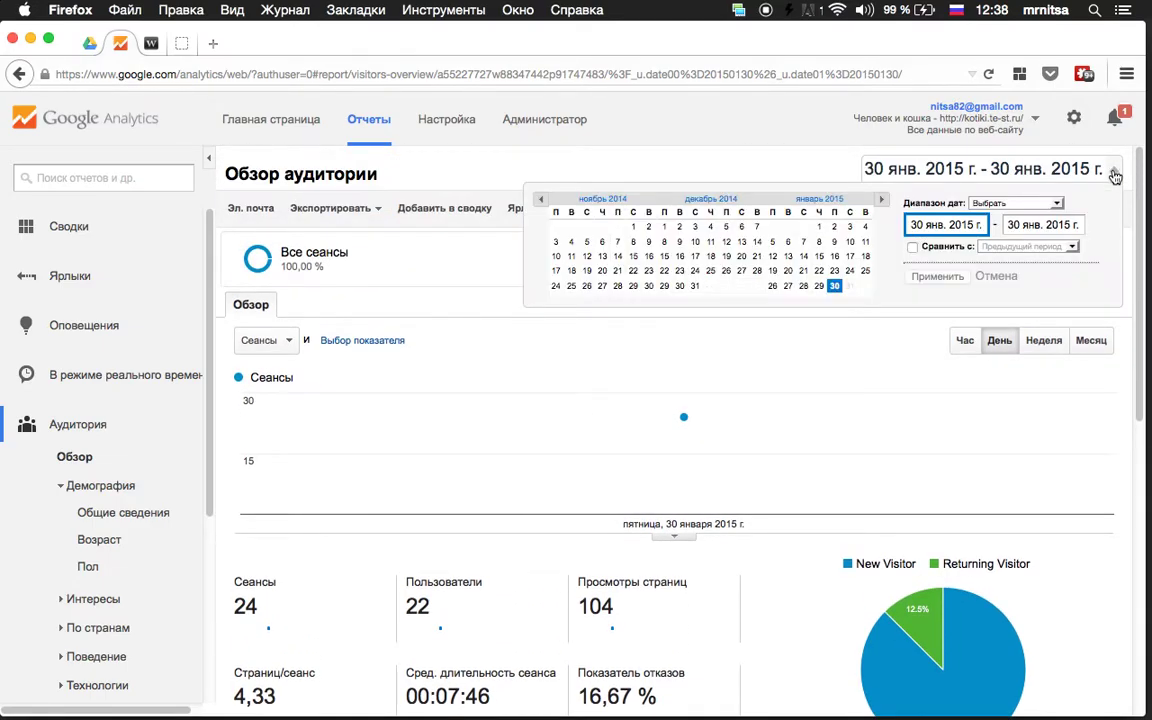
pyautogui.click(1040, 204)
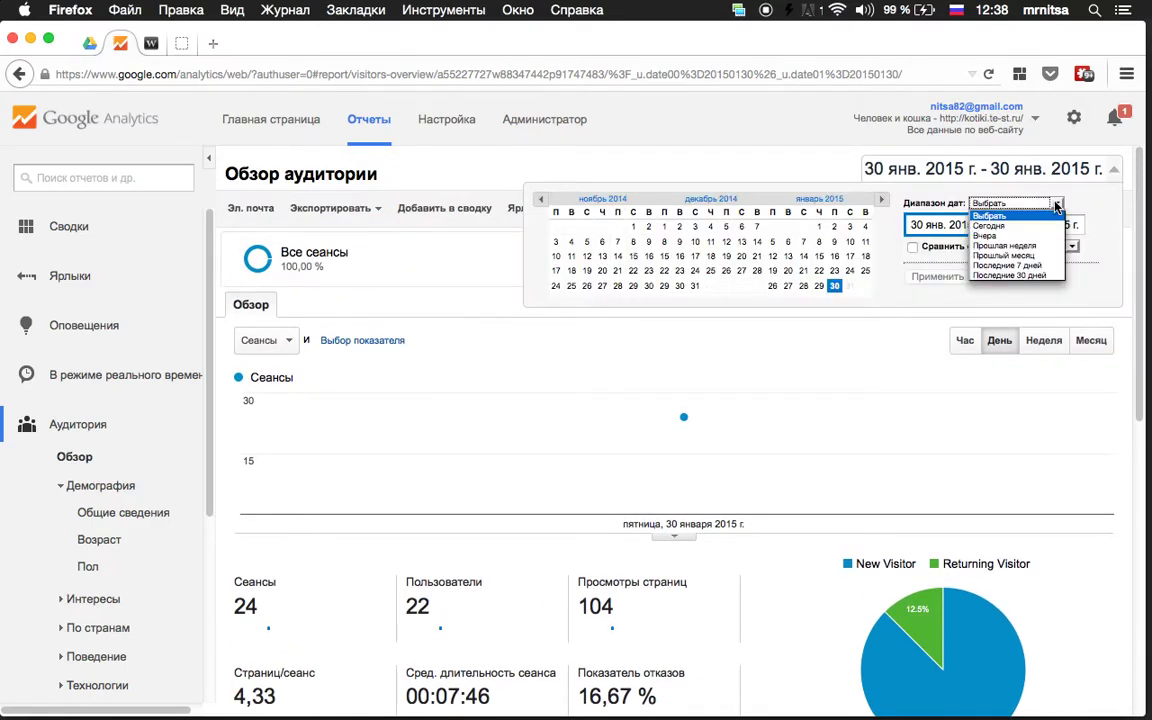
pyautogui.click(1046, 256)
pyautogui.click(948, 277)
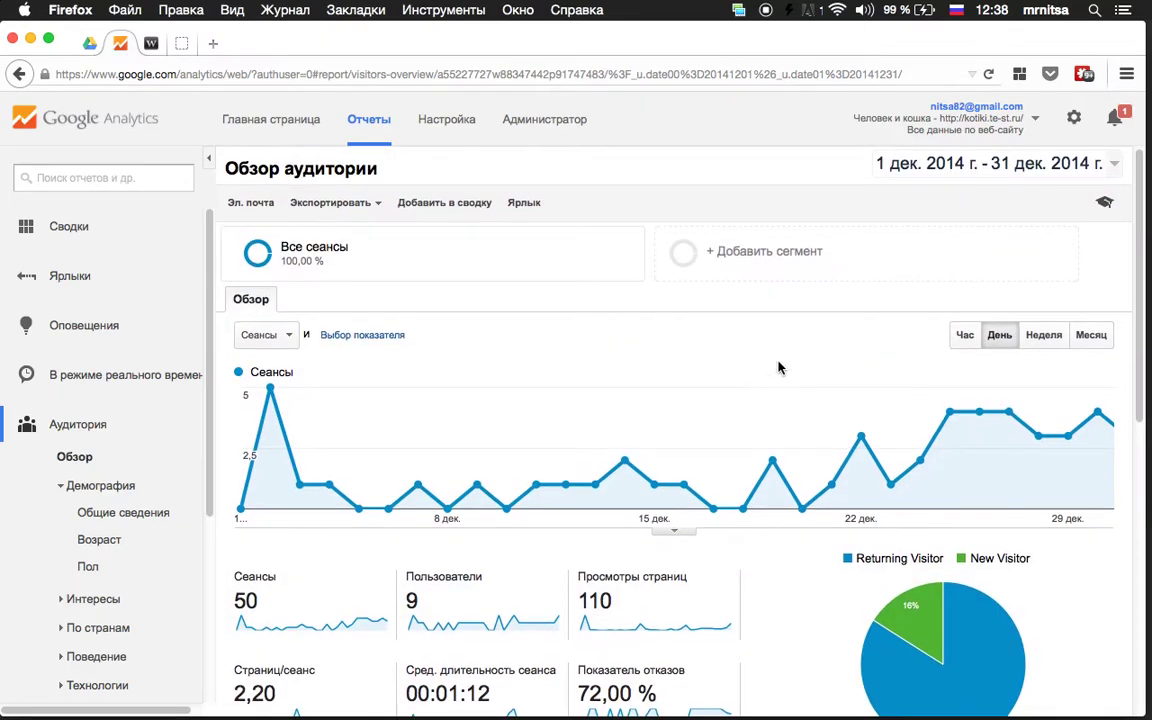
pyautogui.scroll(-2, 777, 368)
pyautogui.moveTo(305, 432)
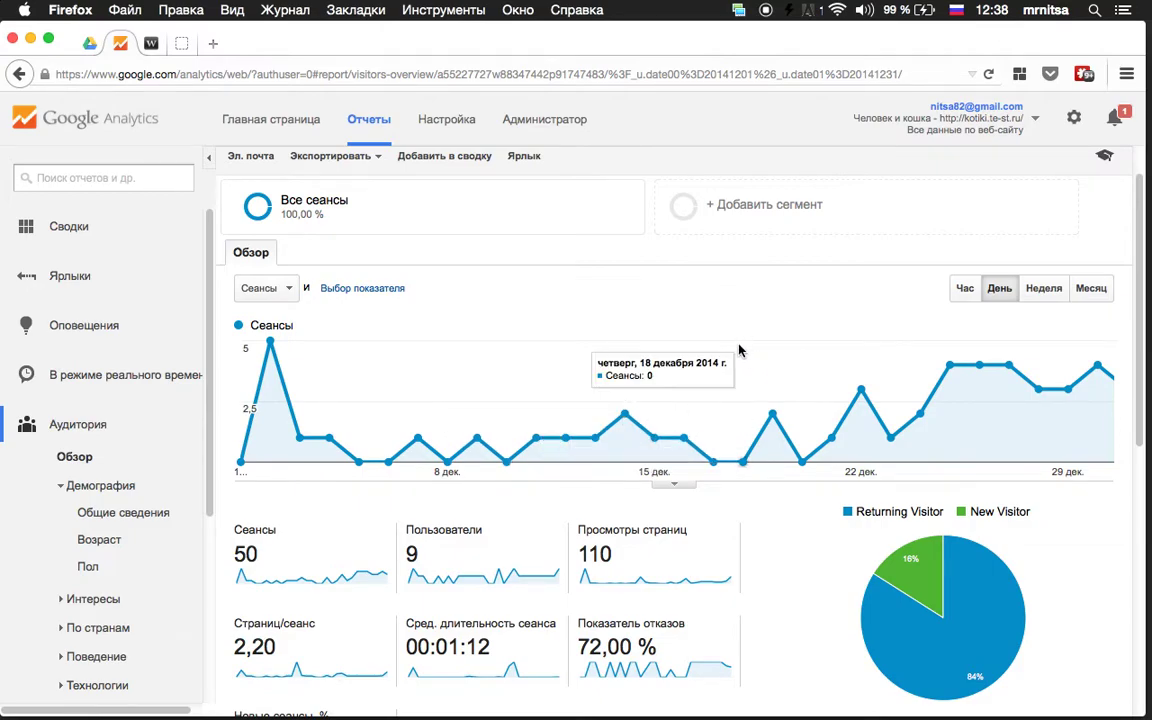
pyautogui.scroll(-2, 664, 309)
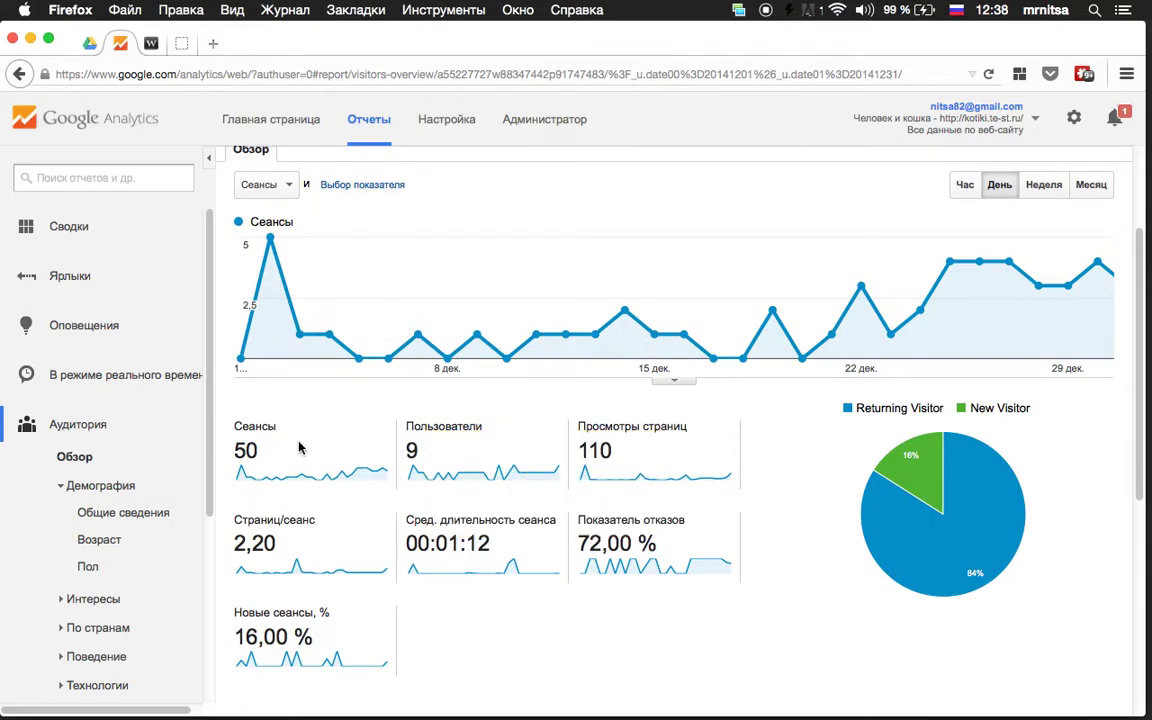
pyautogui.moveTo(257, 435)
pyautogui.moveTo(918, 472)
pyautogui.moveTo(1005, 530)
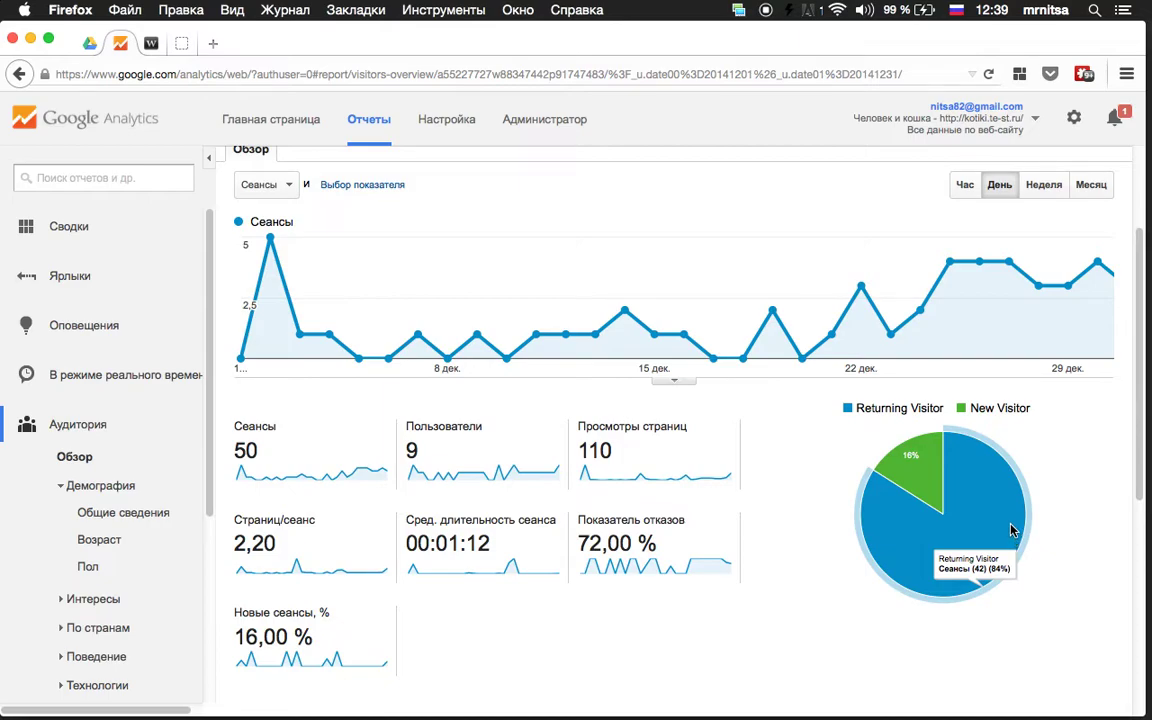
# Group the audience overview's sessions chart by Месяц
pyautogui.scroll(1, 765, 486)
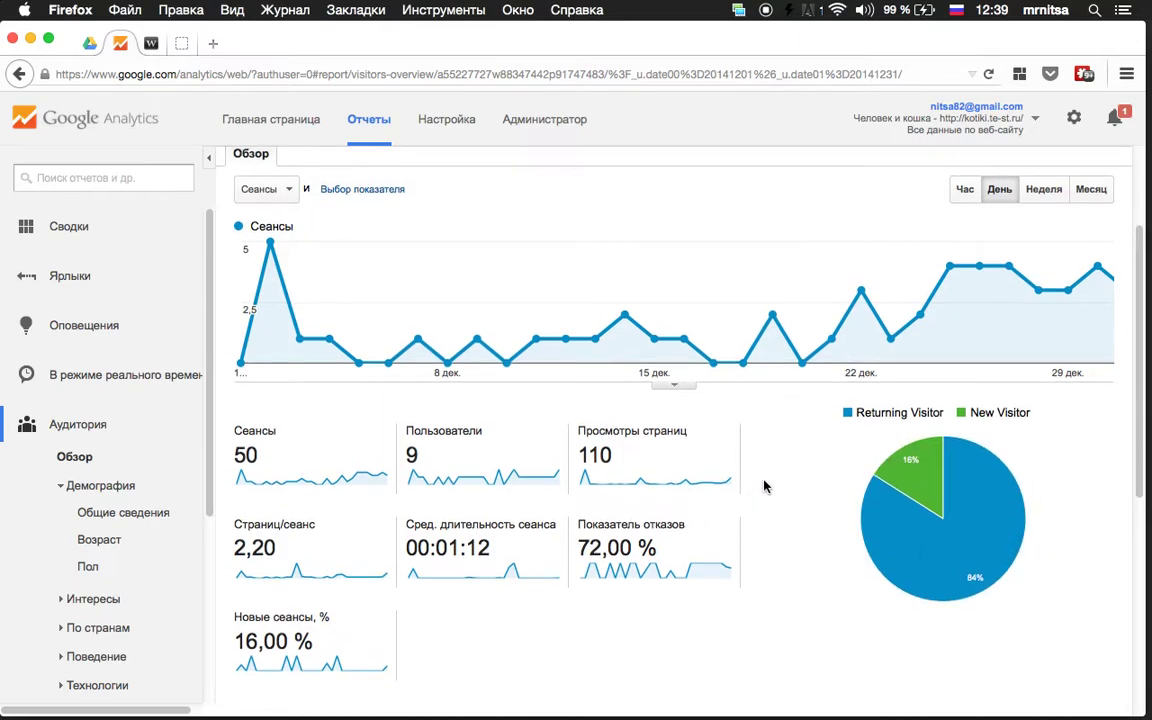
pyautogui.scroll(3, 765, 486)
pyautogui.click(1091, 293)
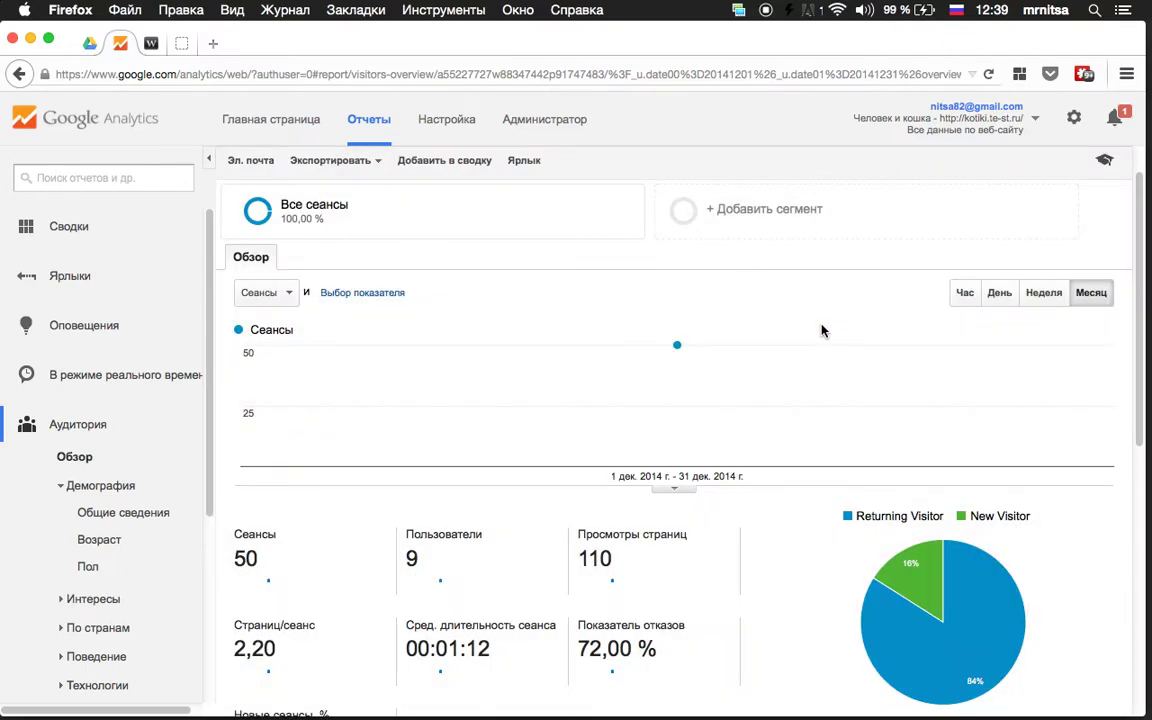
# Set the audience overview's date range to Последние 30 дней and apply it
pyautogui.scroll(2, 895, 275)
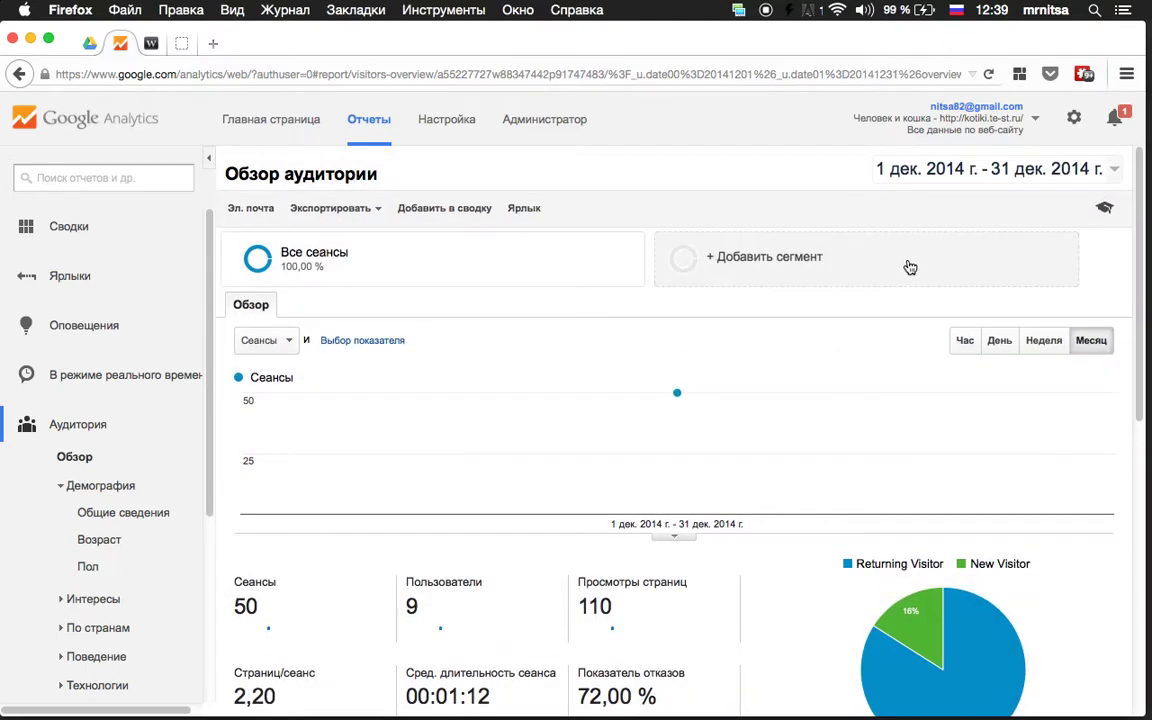
pyautogui.click(1112, 176)
pyautogui.click(1020, 204)
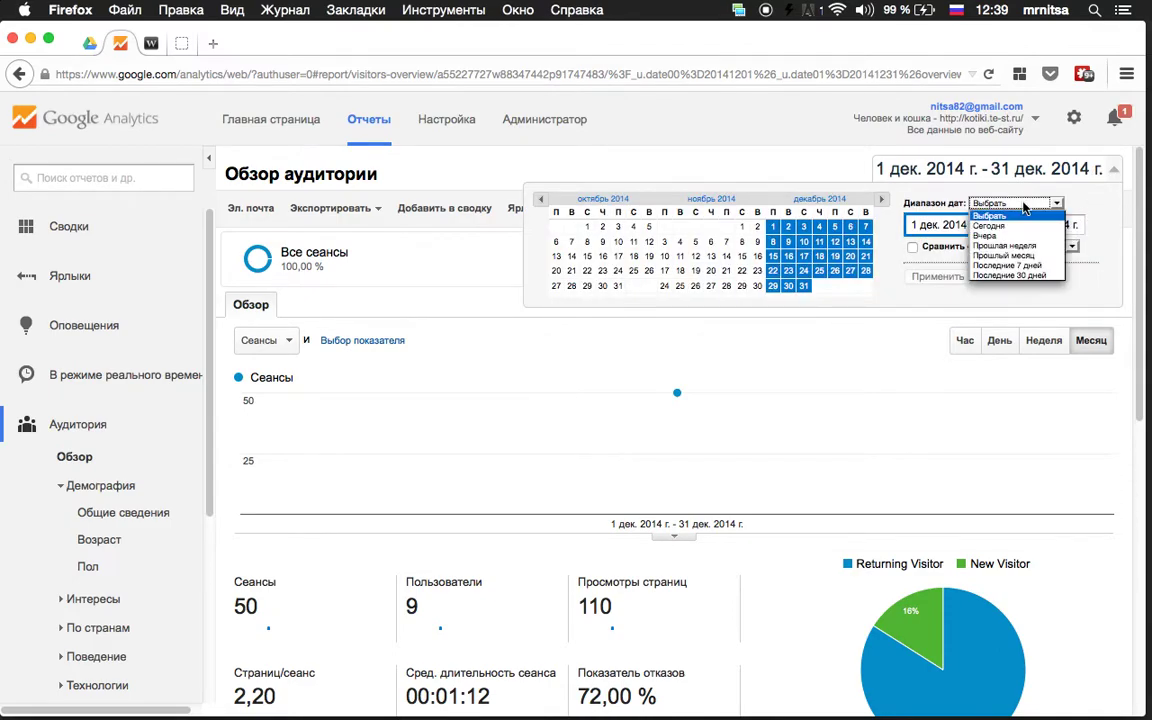
pyautogui.click(1008, 275)
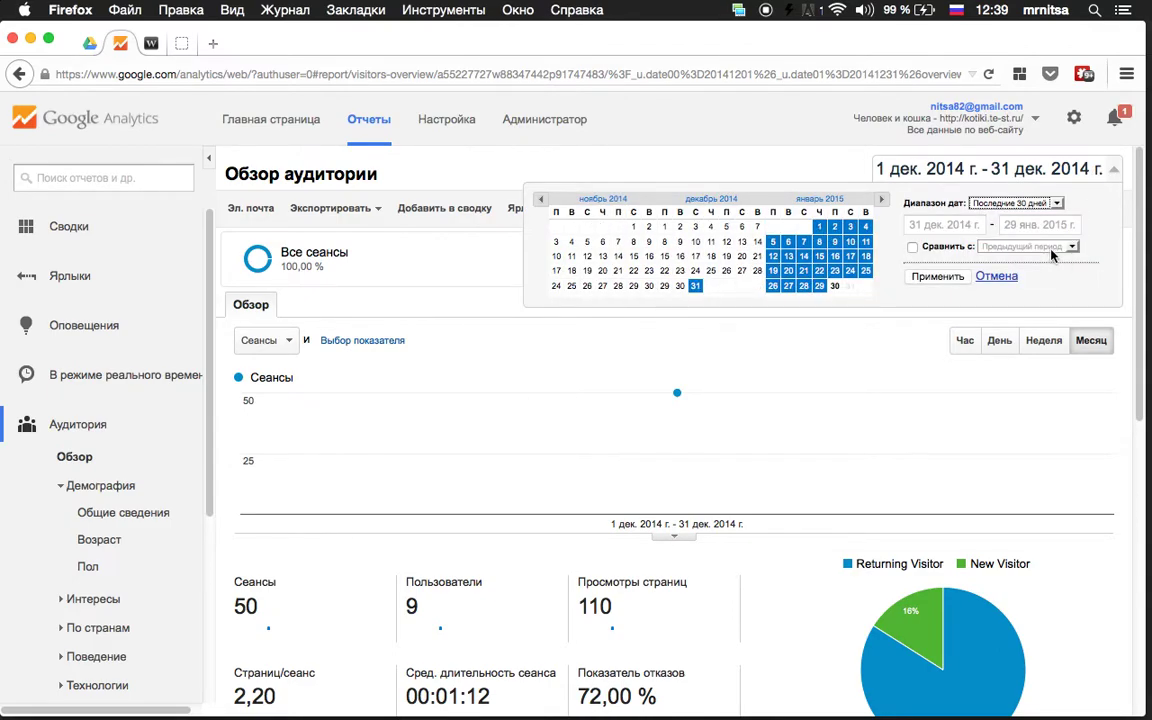
pyautogui.click(948, 283)
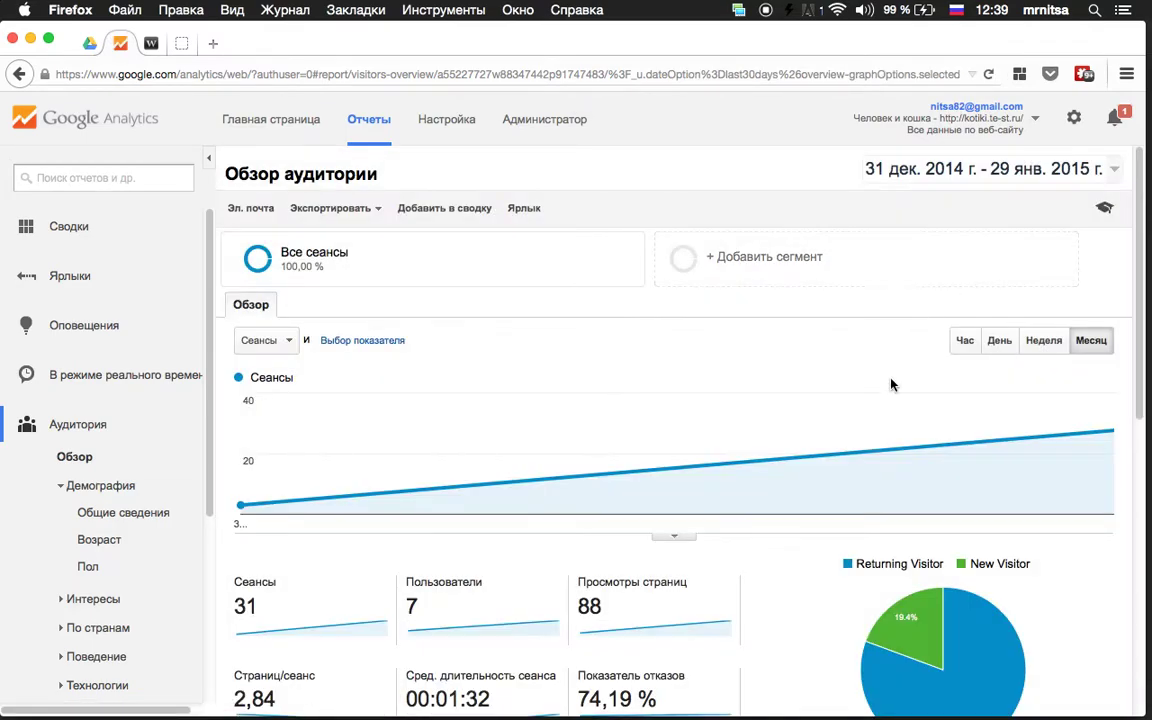
# Group the audience overview's sessions chart by День and examine the metrics beneath it
pyautogui.scroll(-1, 892, 384)
pyautogui.click(997, 336)
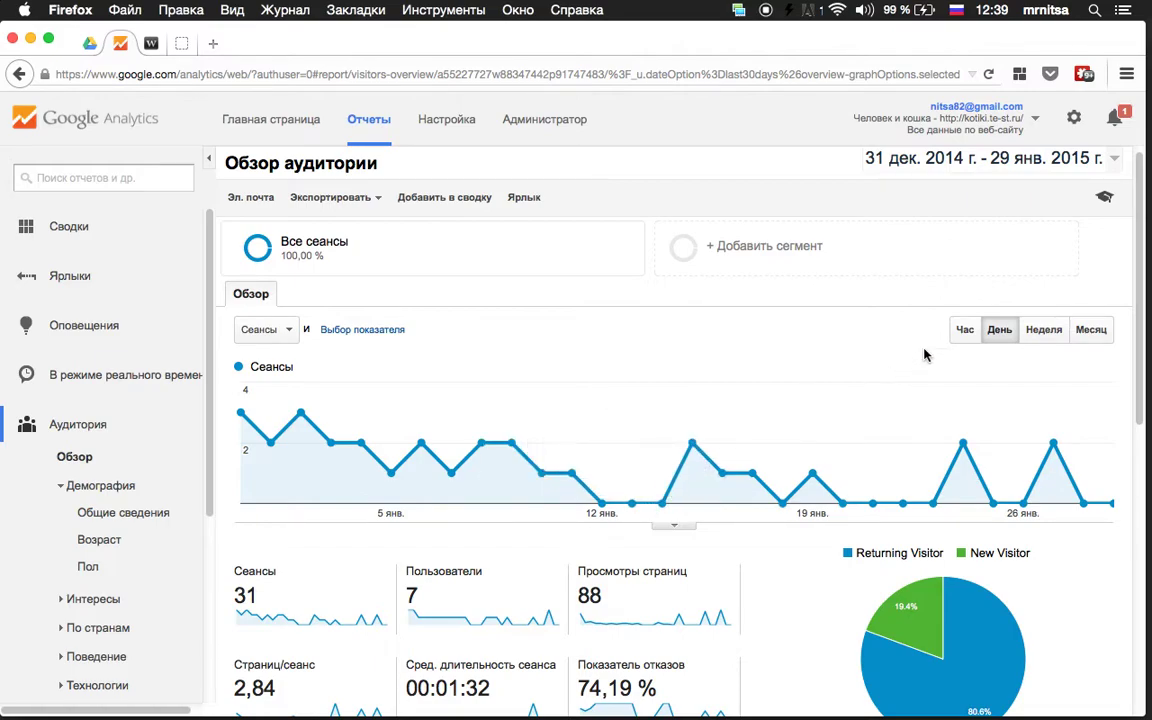
pyautogui.scroll(-3, 1011, 381)
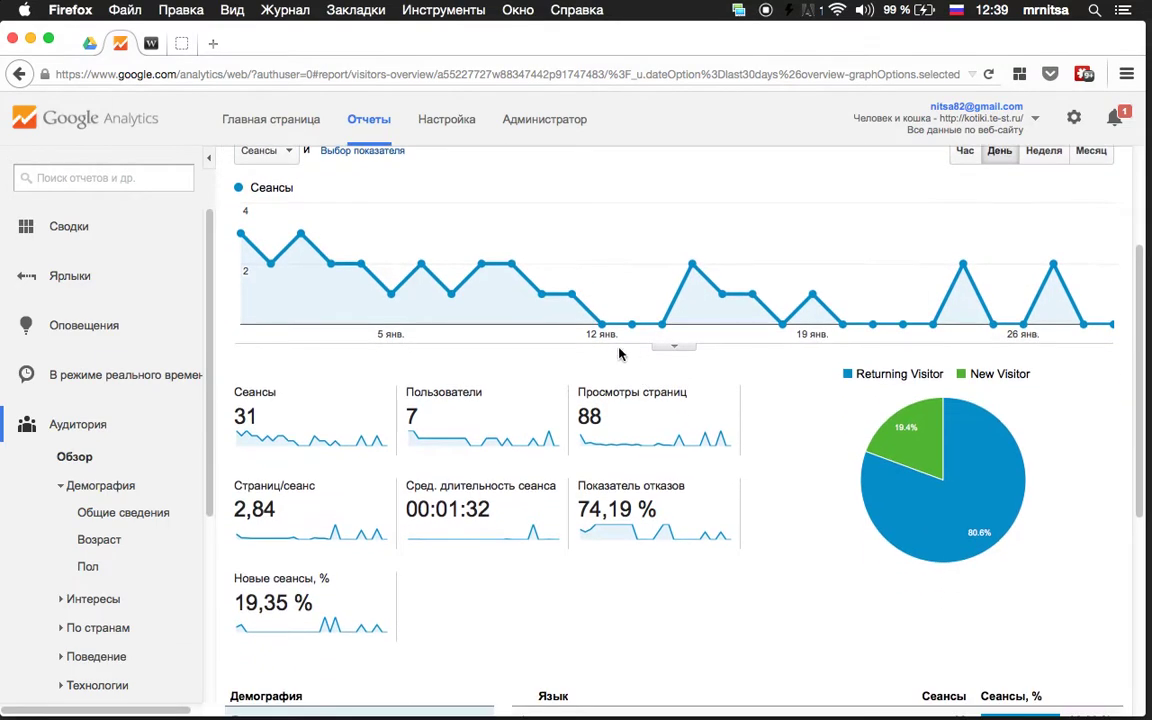
pyautogui.scroll(4, 523, 307)
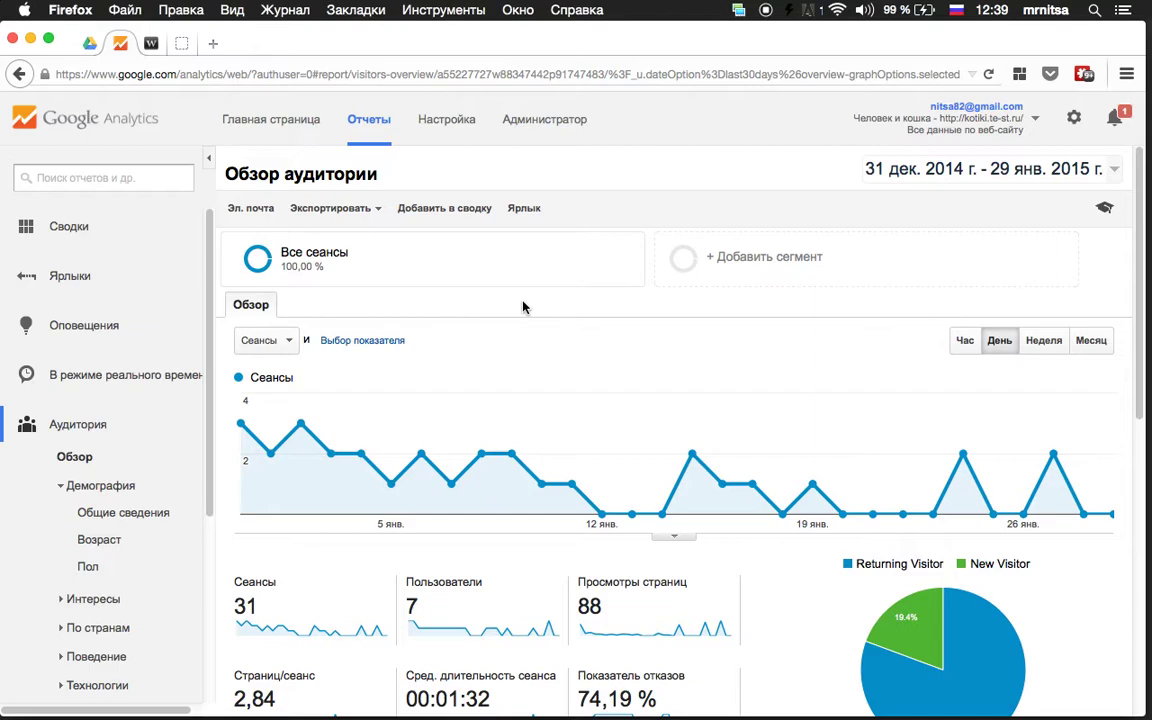
# Check the webinar.ru chat, then return to the Google Analytics audience overview
pyautogui.click(152, 44)
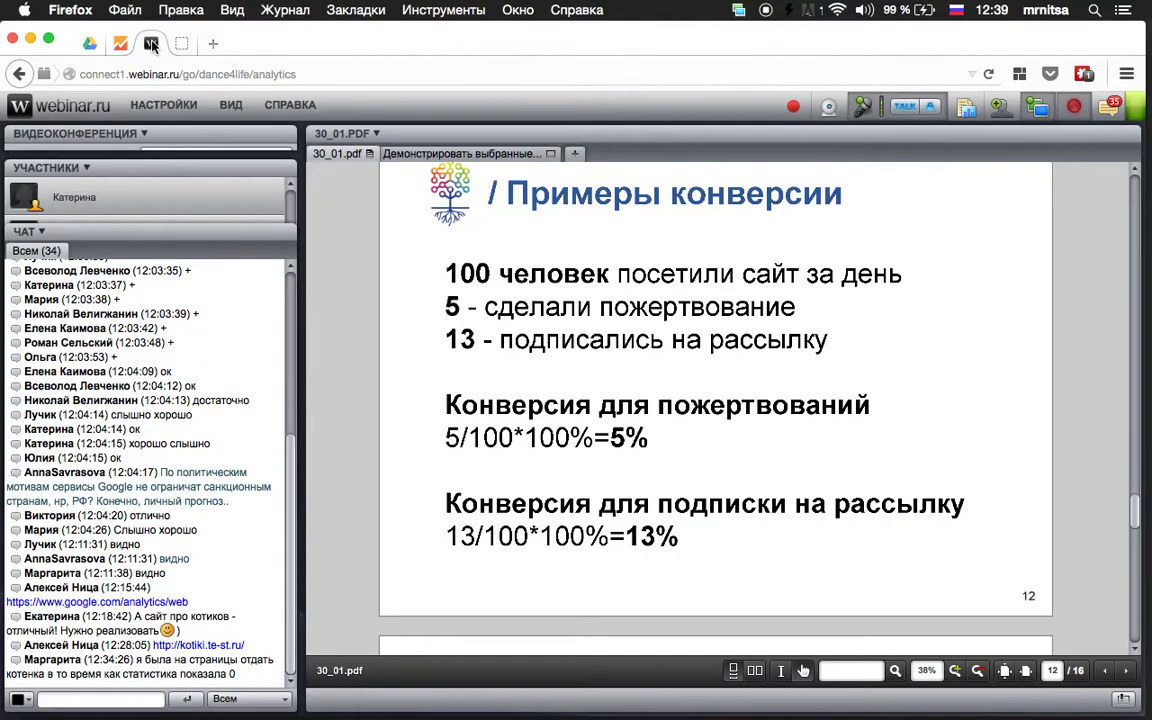
pyautogui.click(120, 44)
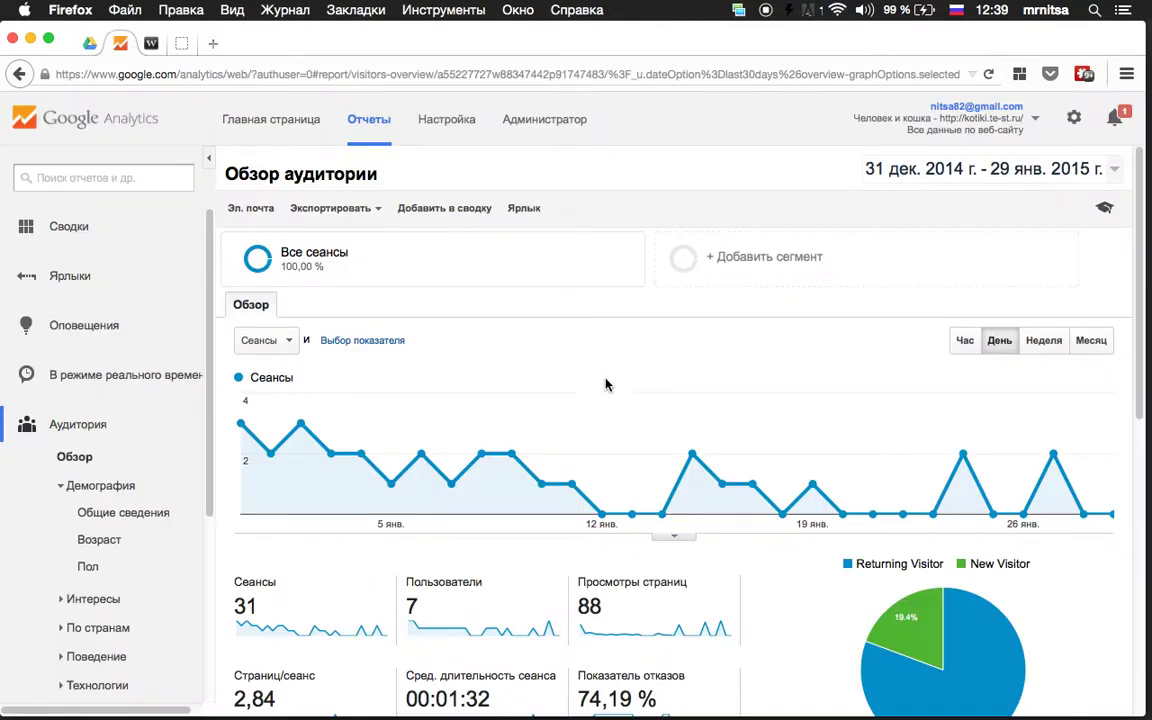
# Review the audience overview's e-mail delivery form and its available export formats
pyautogui.click(251, 208)
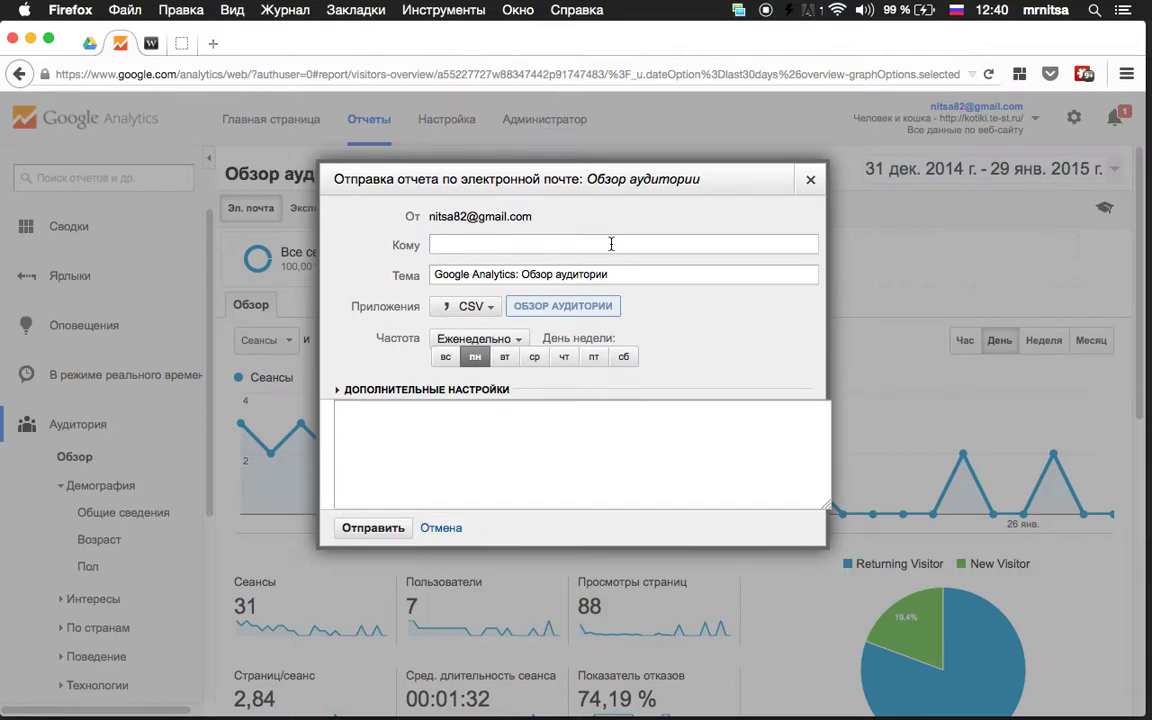
pyautogui.click(811, 183)
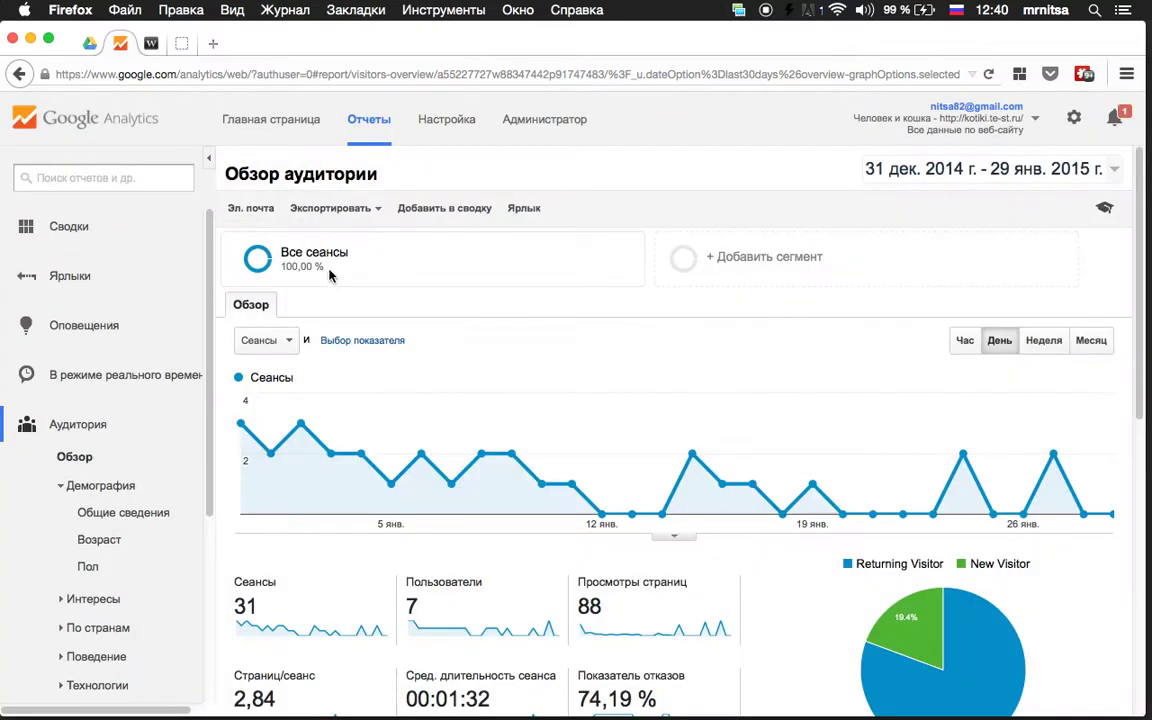
pyautogui.click(362, 220)
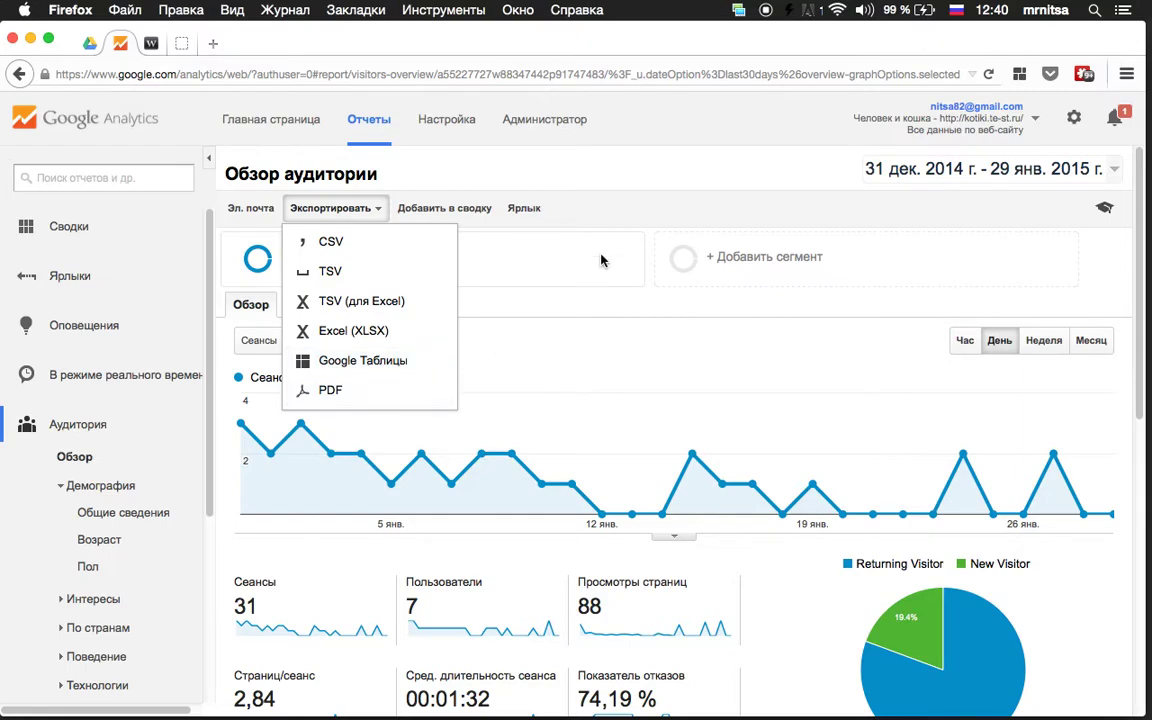
# Review the widgets that can be added from the audience overview to Моя сводка, then leave without adding any
pyautogui.click(453, 212)
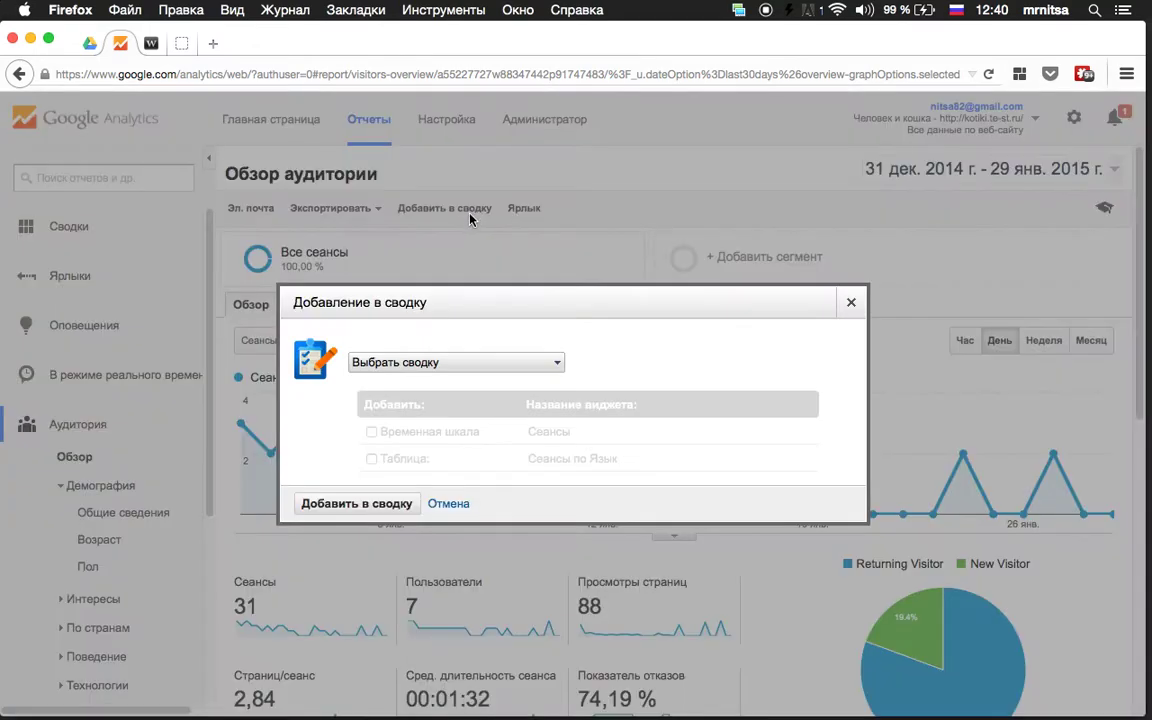
pyautogui.click(518, 366)
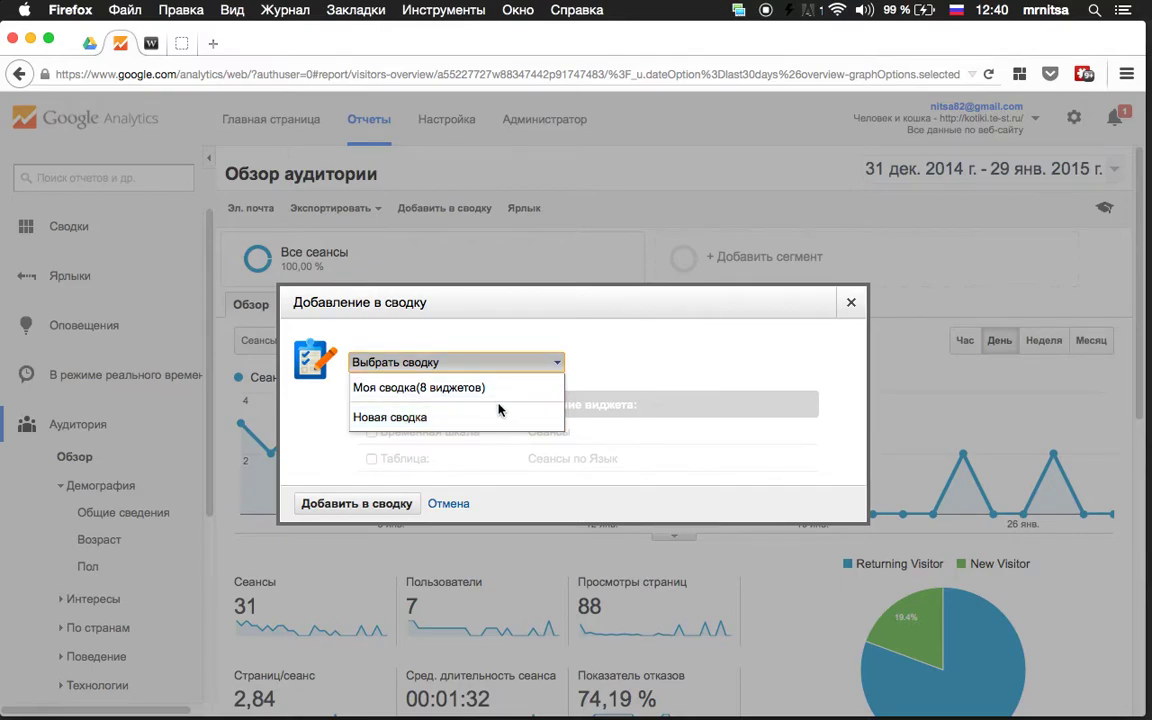
pyautogui.click(378, 505)
pyautogui.click(486, 364)
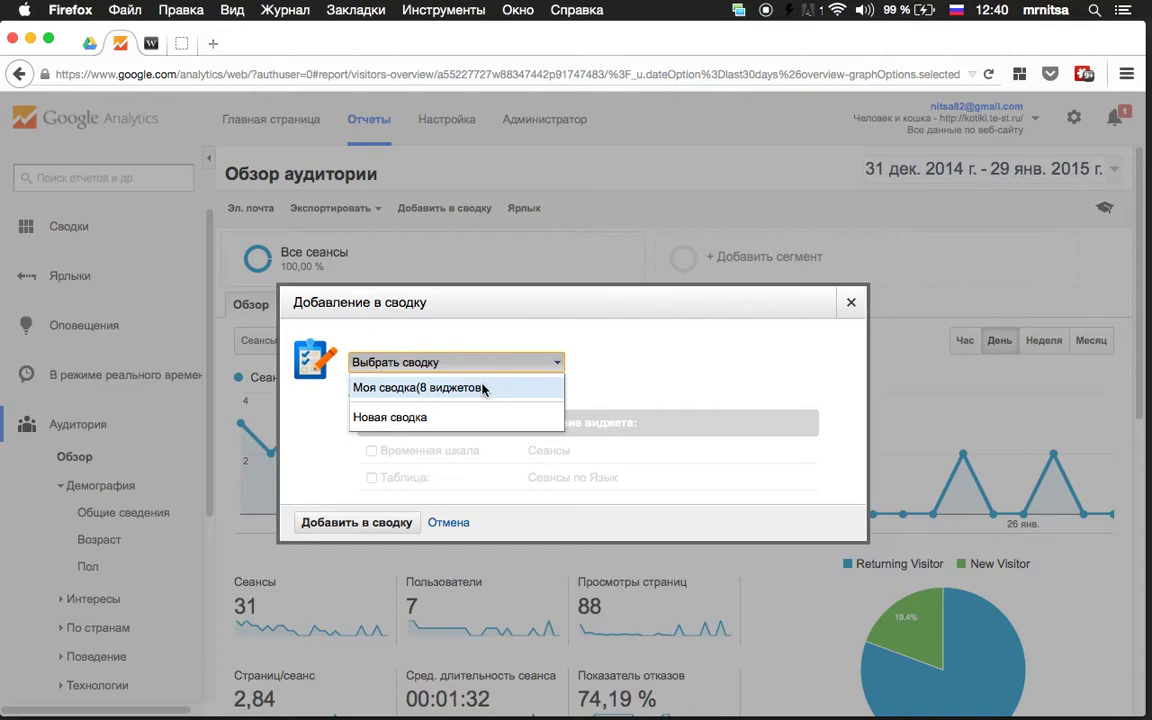
pyautogui.click(484, 389)
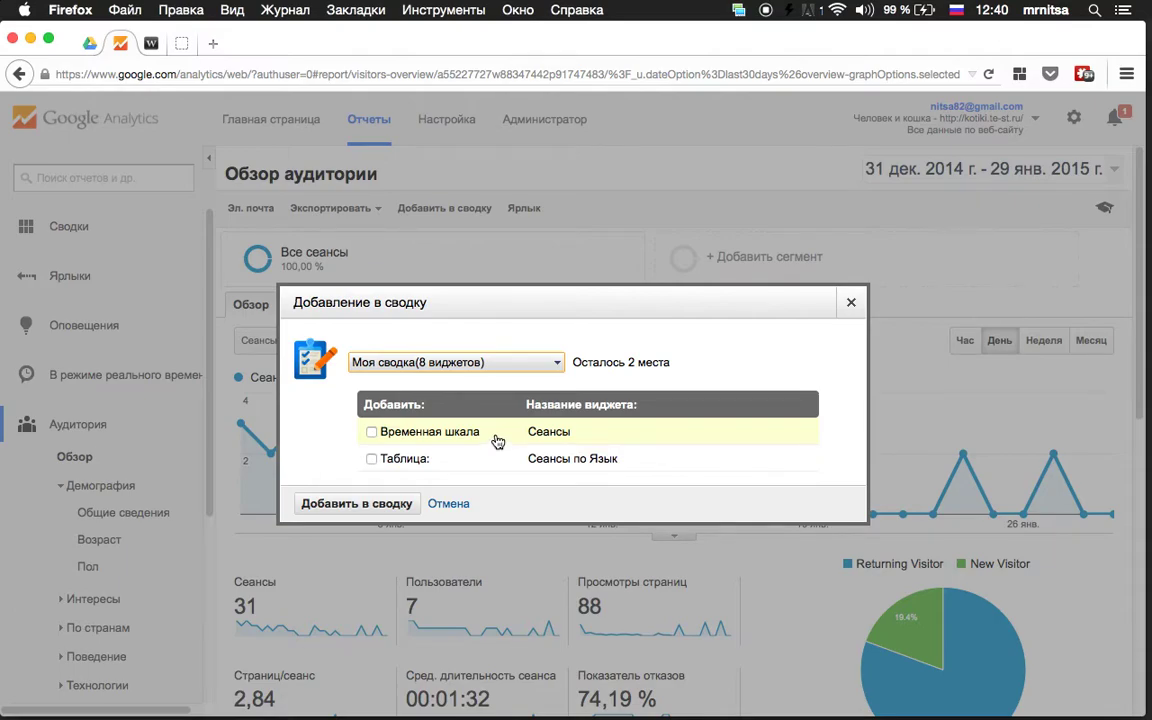
pyautogui.click(851, 304)
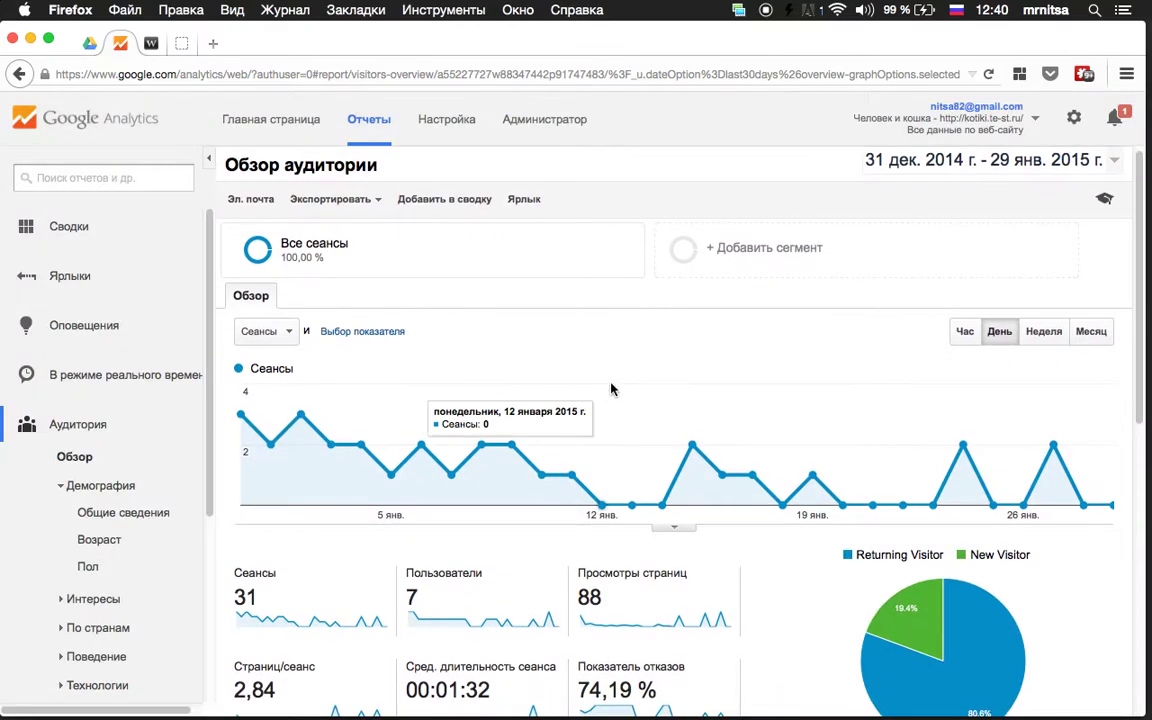
# Examine the audience overview's demographic session breakdowns by Язык, Страна and Город
pyautogui.scroll(-2, 617, 306)
pyautogui.scroll(-5, 621, 306)
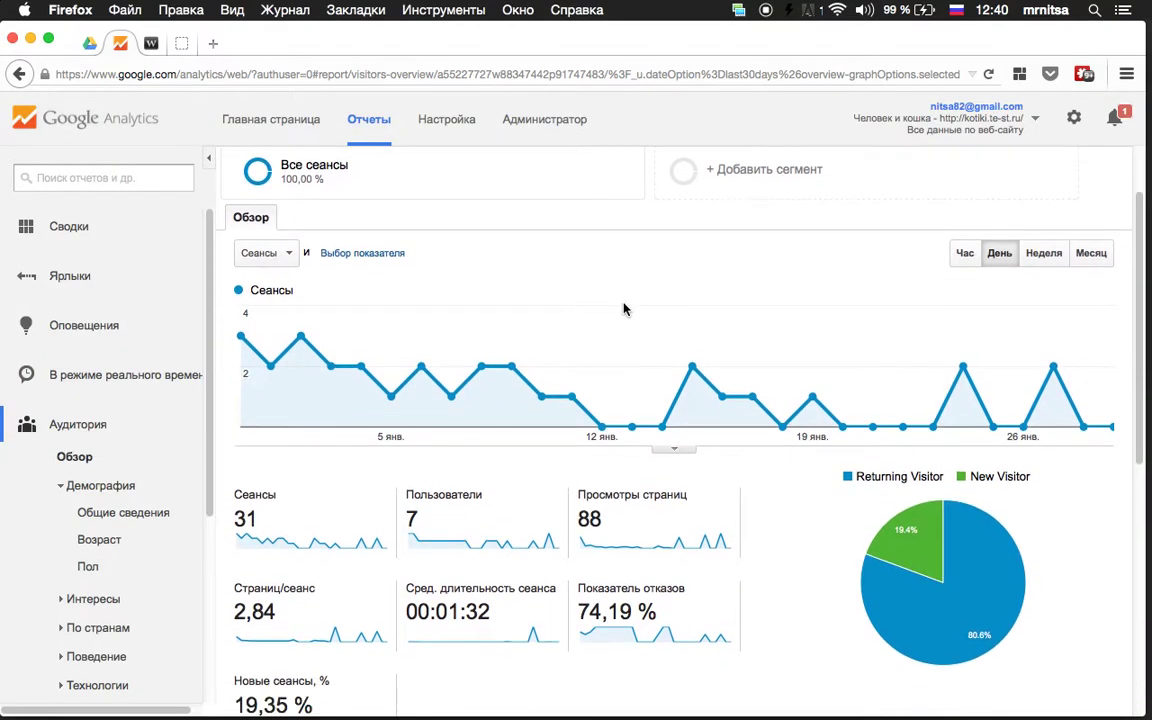
pyautogui.scroll(-5, 623, 309)
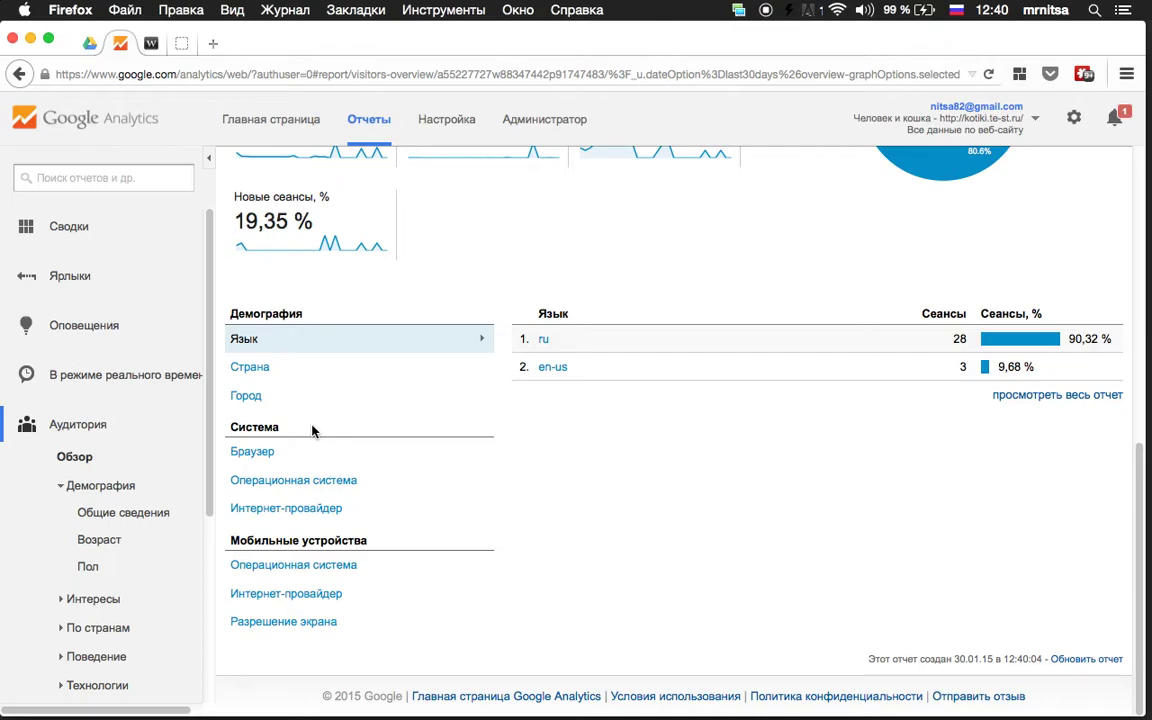
pyautogui.click(268, 368)
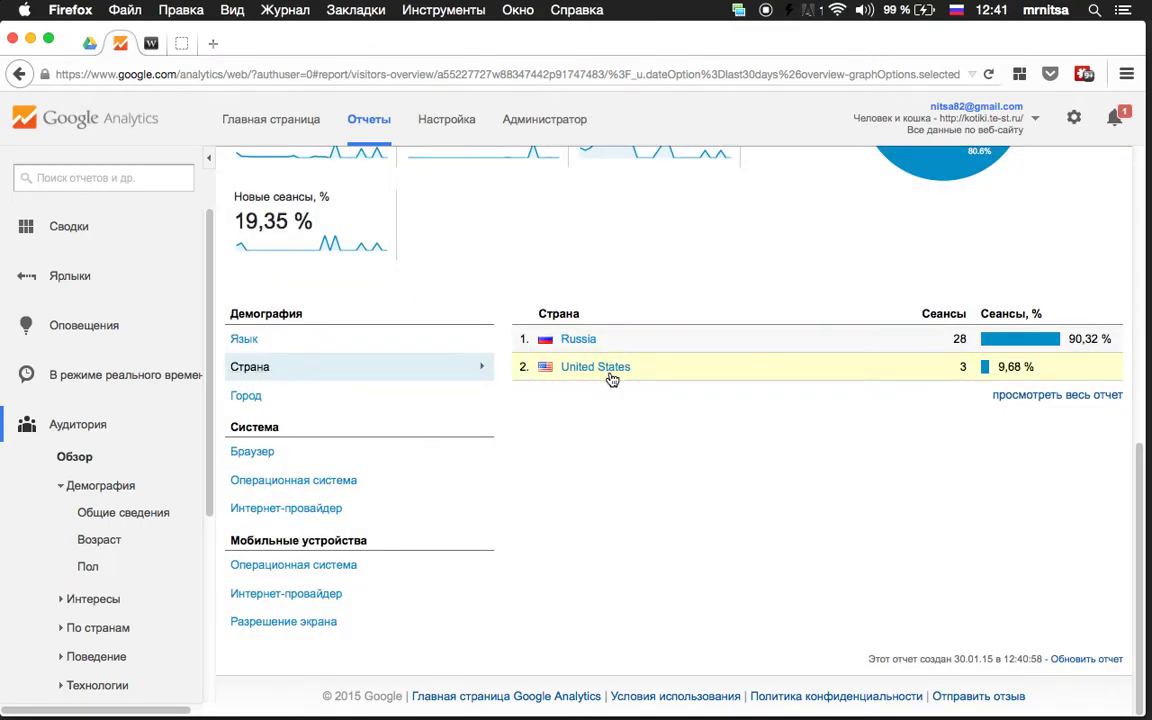
pyautogui.click(250, 398)
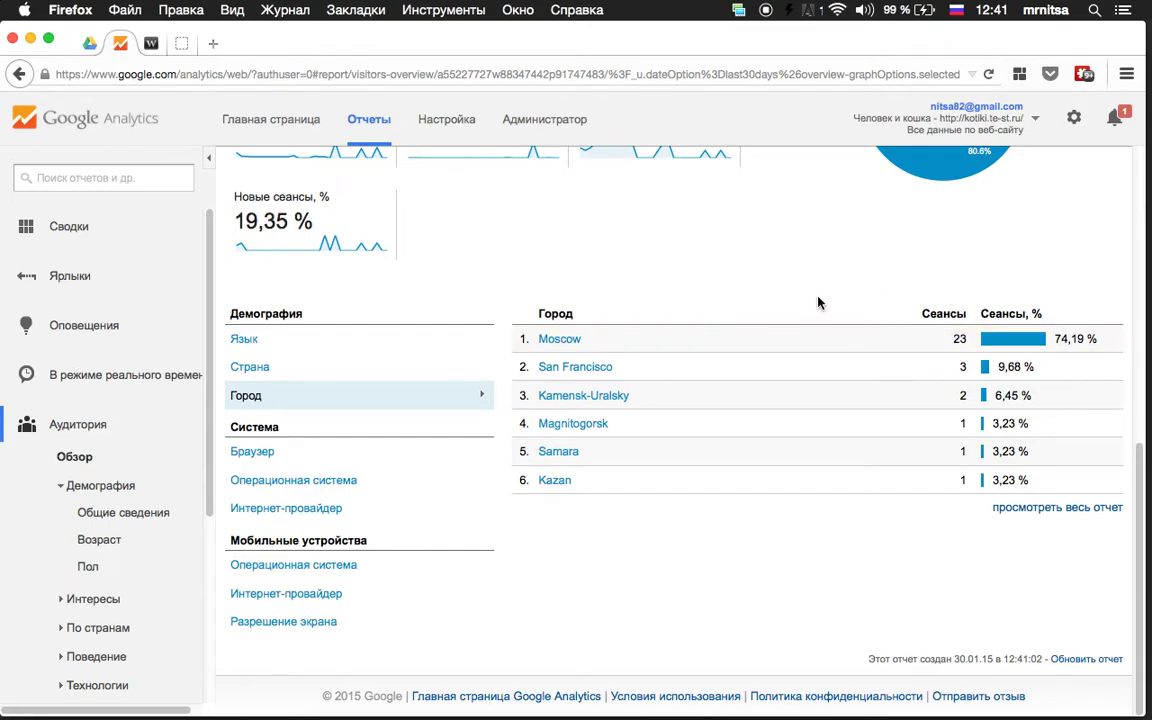
# Examine the Система session breakdowns by Браузер, Операционная система and Интернет-провайдер
pyautogui.click(258, 452)
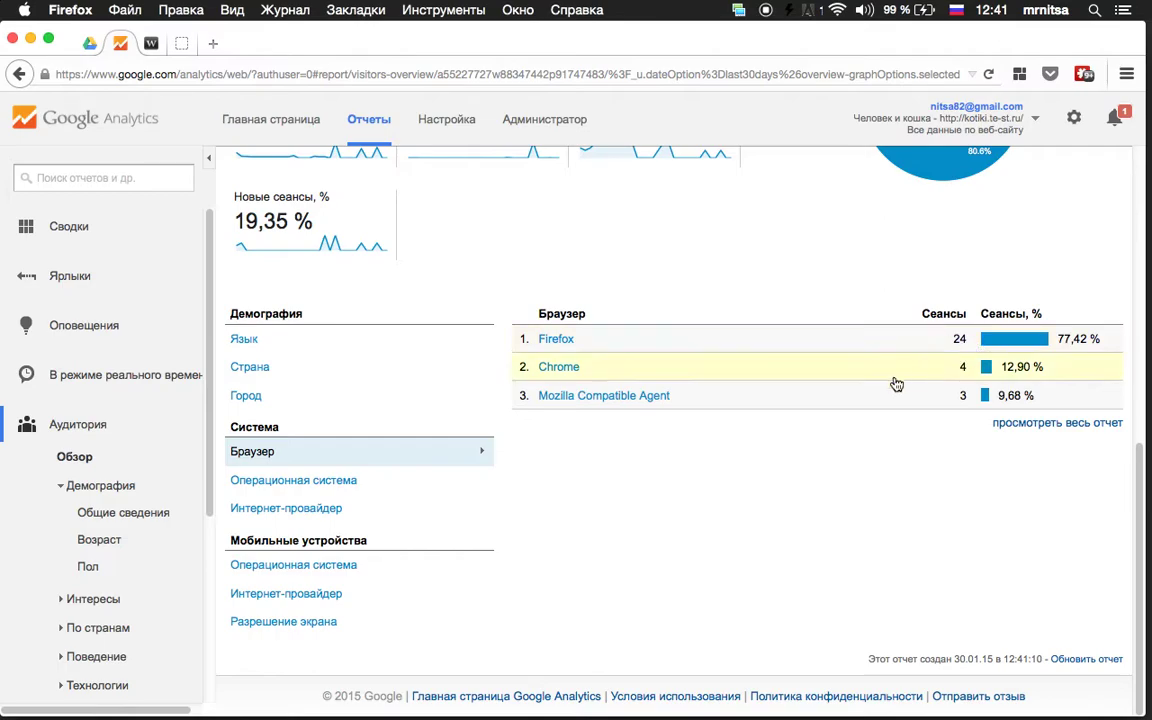
pyautogui.click(358, 483)
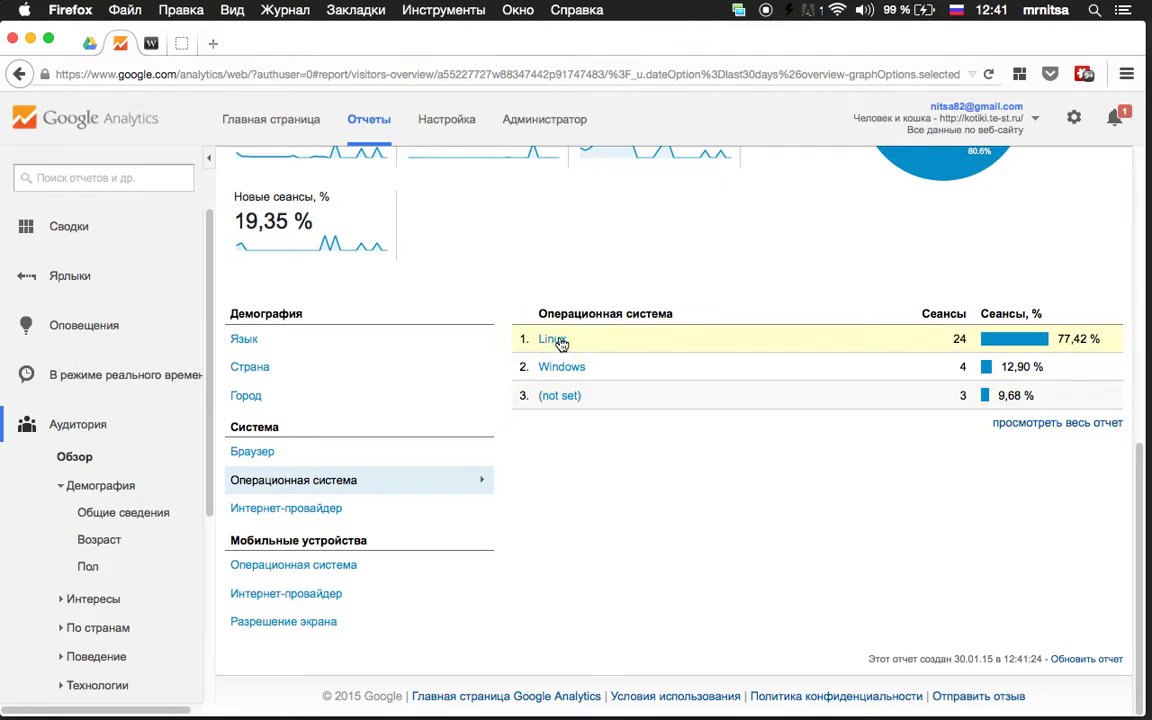
pyautogui.click(332, 508)
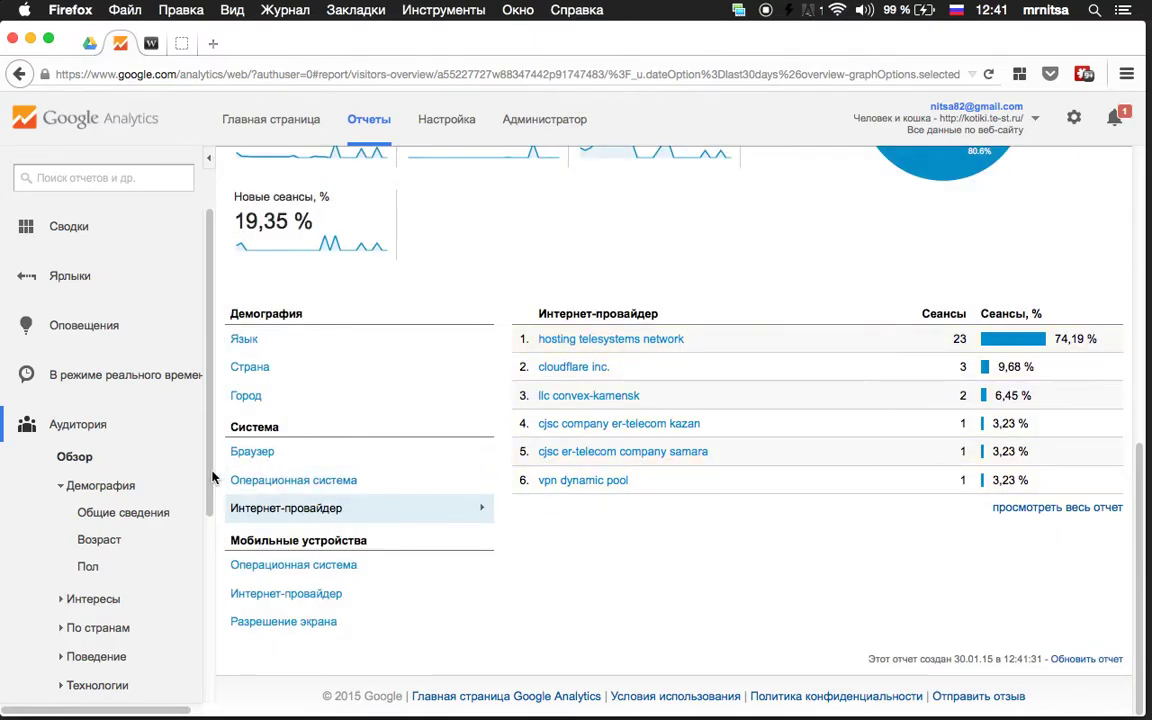
# View the Обзор report under Интересы in the audience section
pyautogui.scroll(5, 380, 280)
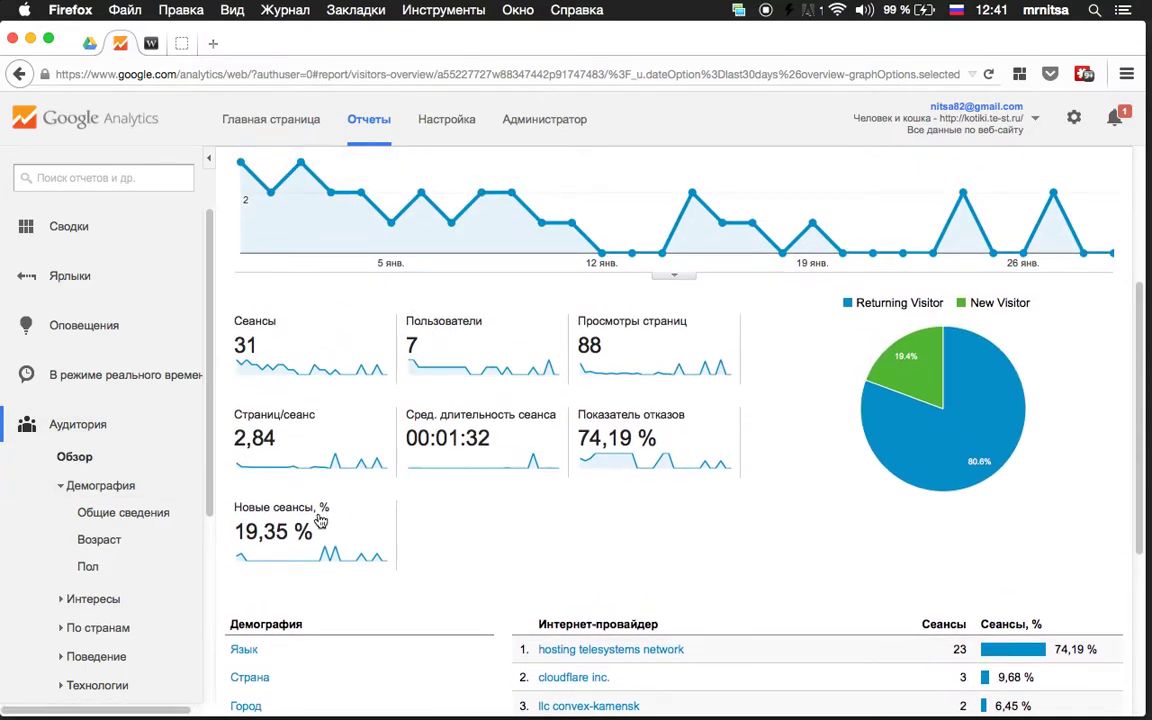
pyautogui.scroll(-5, 167, 417)
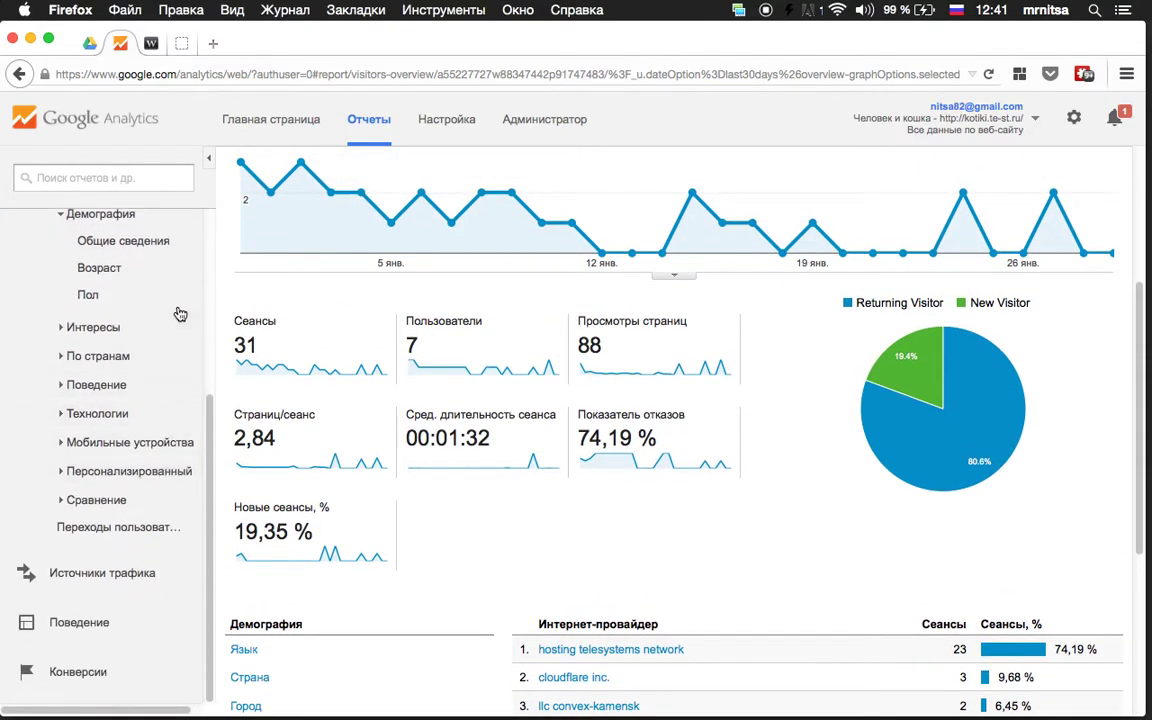
pyautogui.scroll(1, 174, 372)
pyautogui.scroll(3, 174, 372)
pyautogui.click(124, 457)
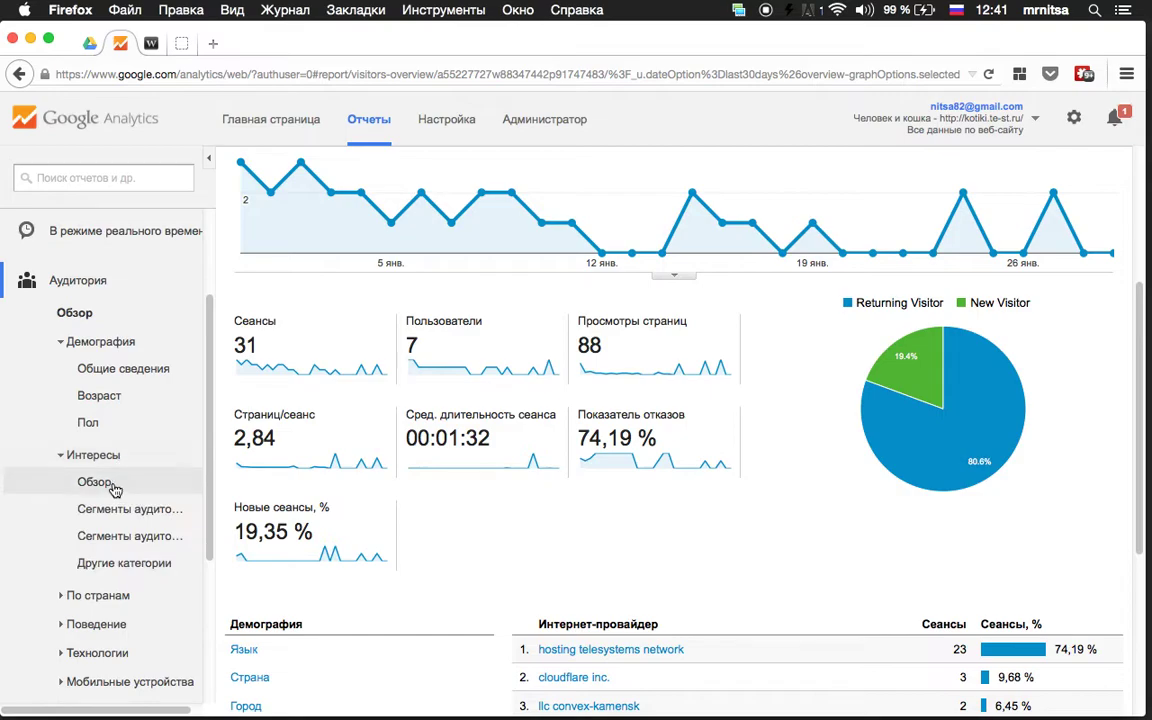
pyautogui.click(114, 488)
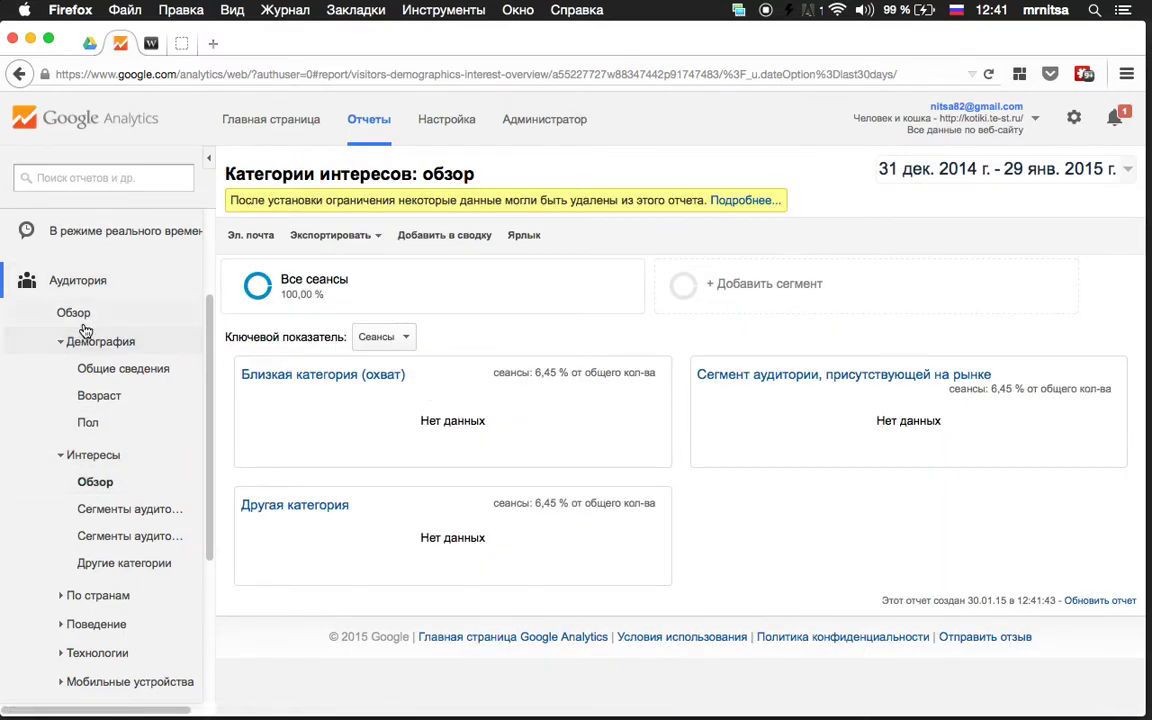
# View the Язык report under По странам in the audience section
pyautogui.scroll(-1, 150, 480)
pyautogui.click(128, 558)
pyautogui.scroll(-3, 126, 589)
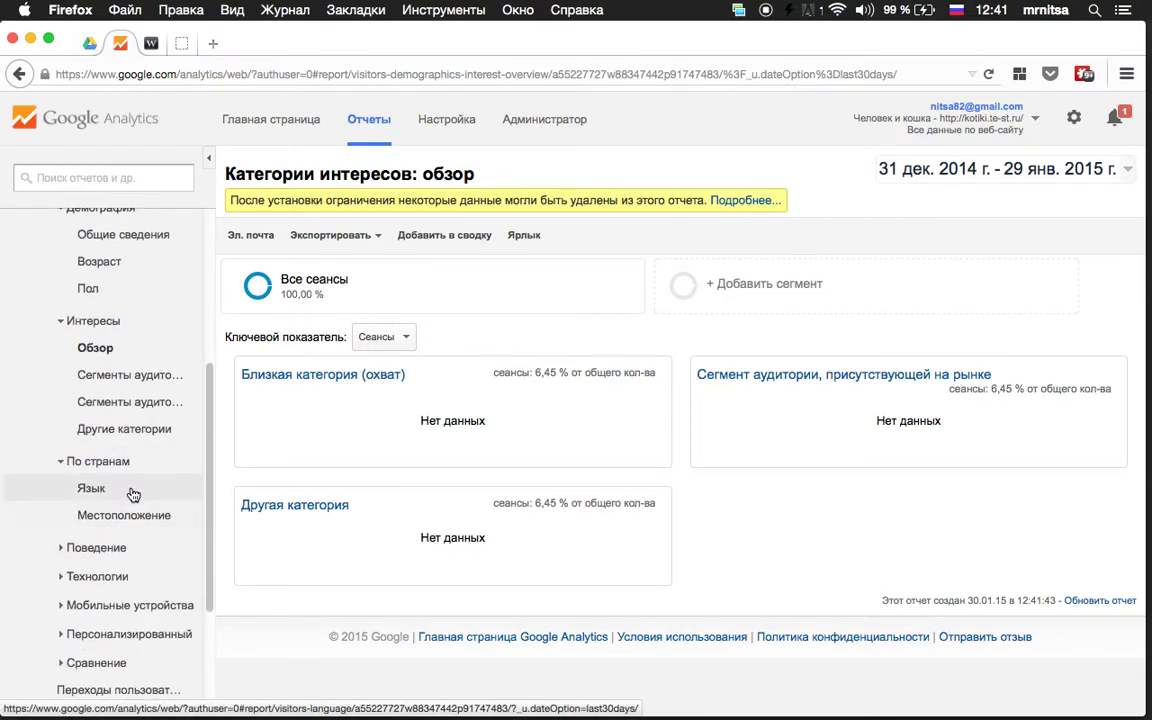
pyautogui.click(131, 491)
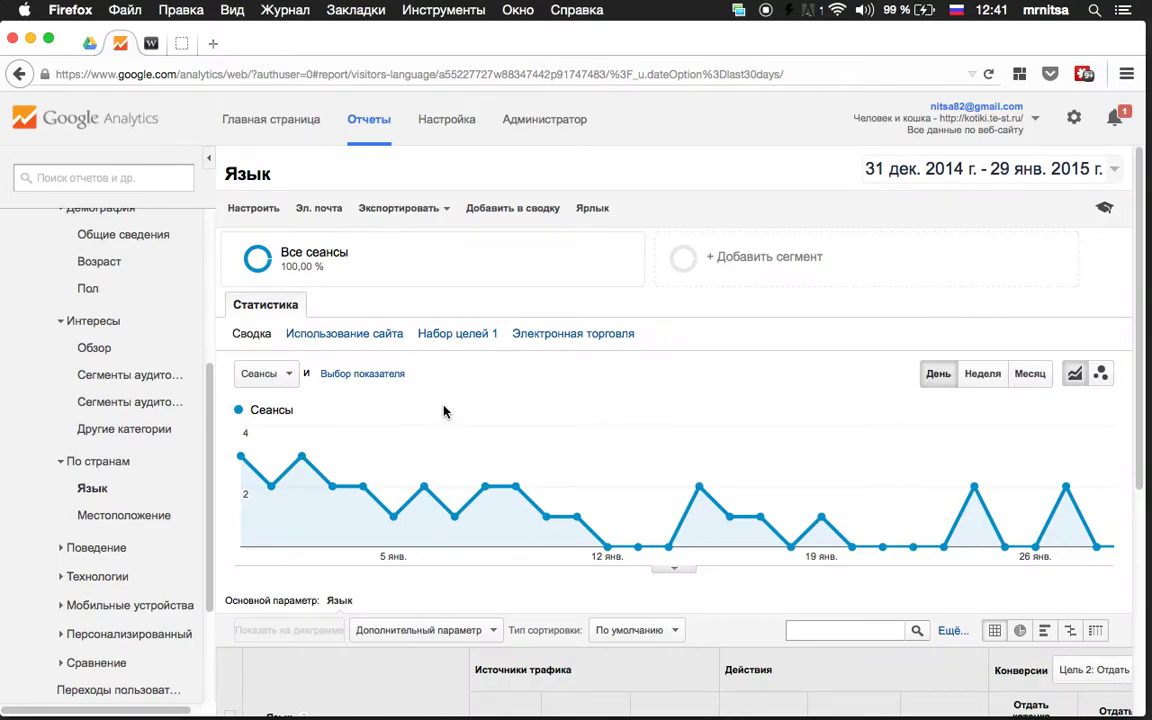
# Expand the Поведение group in the audience section and collapse the Демография, Интересы and По странам groups
pyautogui.scroll(-1, 90, 460)
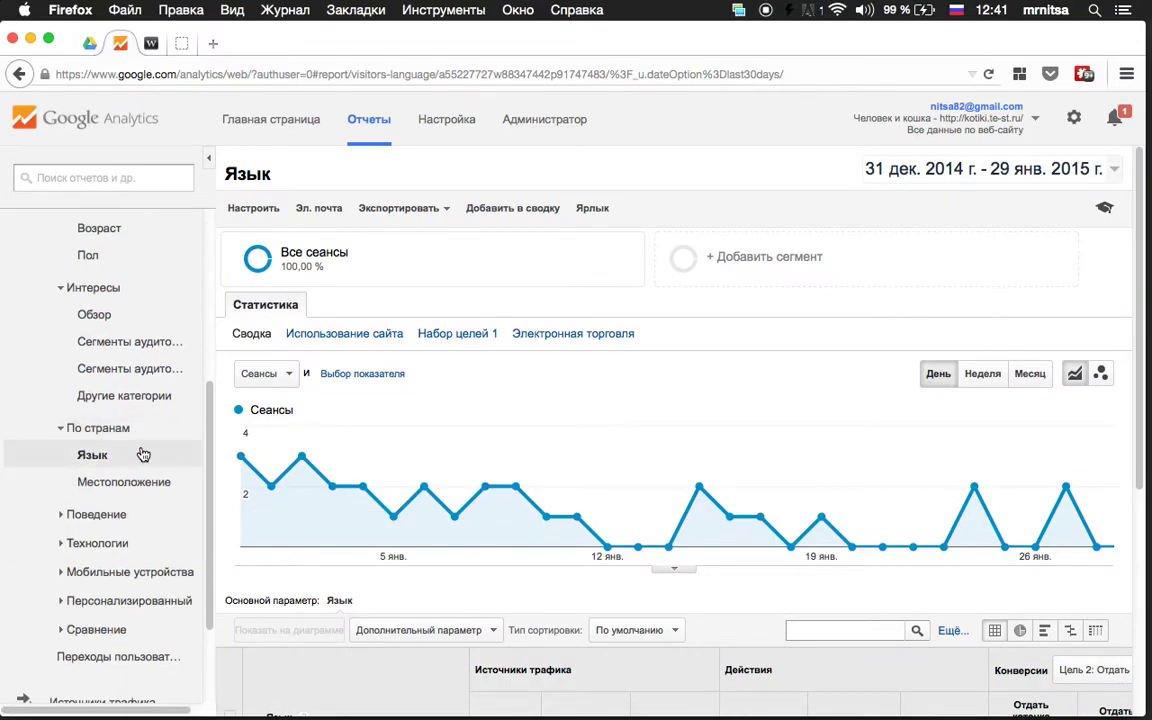
pyautogui.scroll(-1, 143, 454)
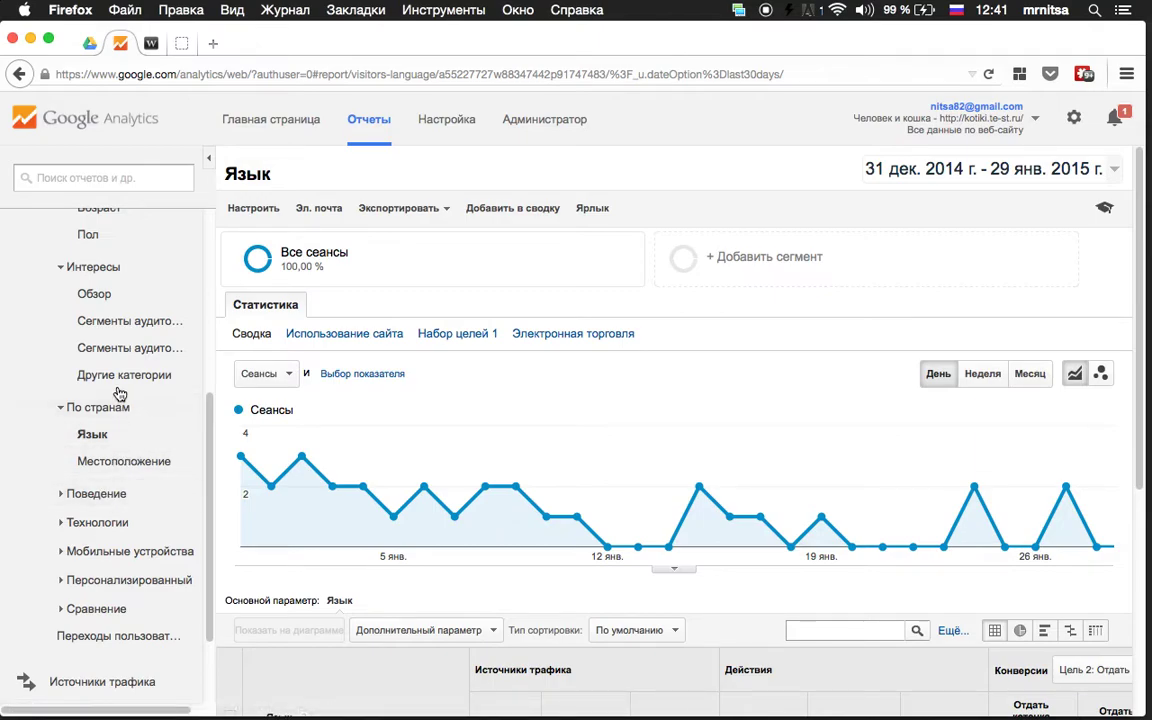
pyautogui.scroll(-2, 122, 478)
pyautogui.click(112, 445)
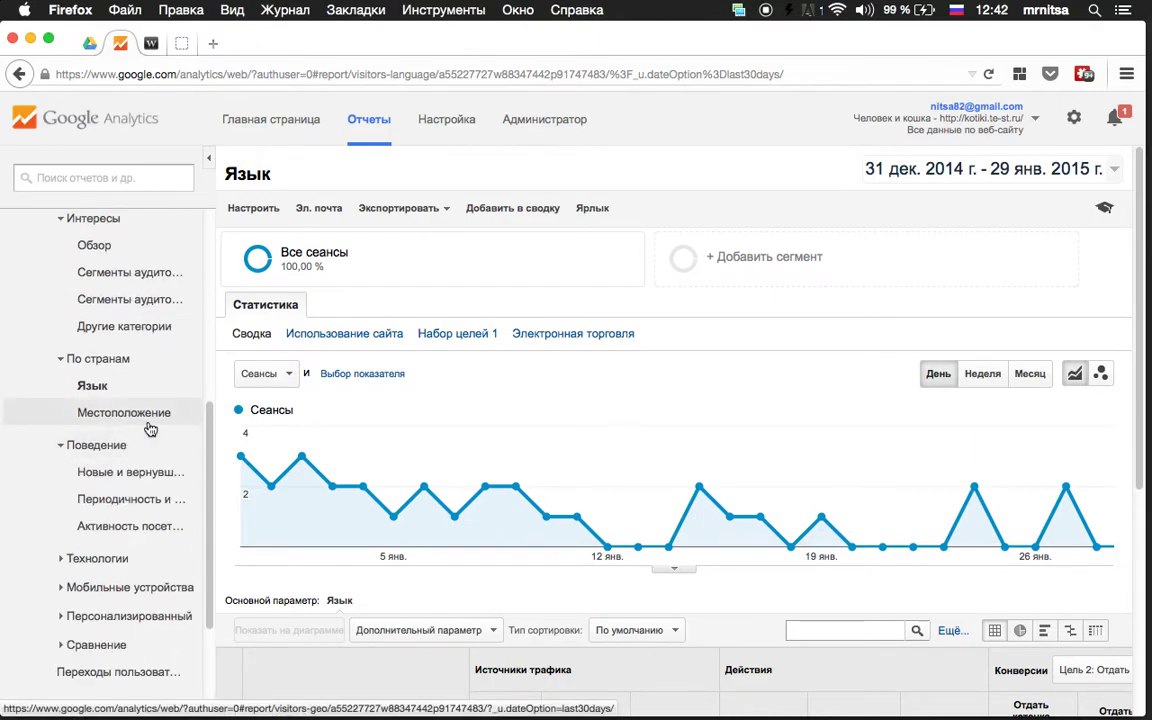
pyautogui.scroll(5, 72, 404)
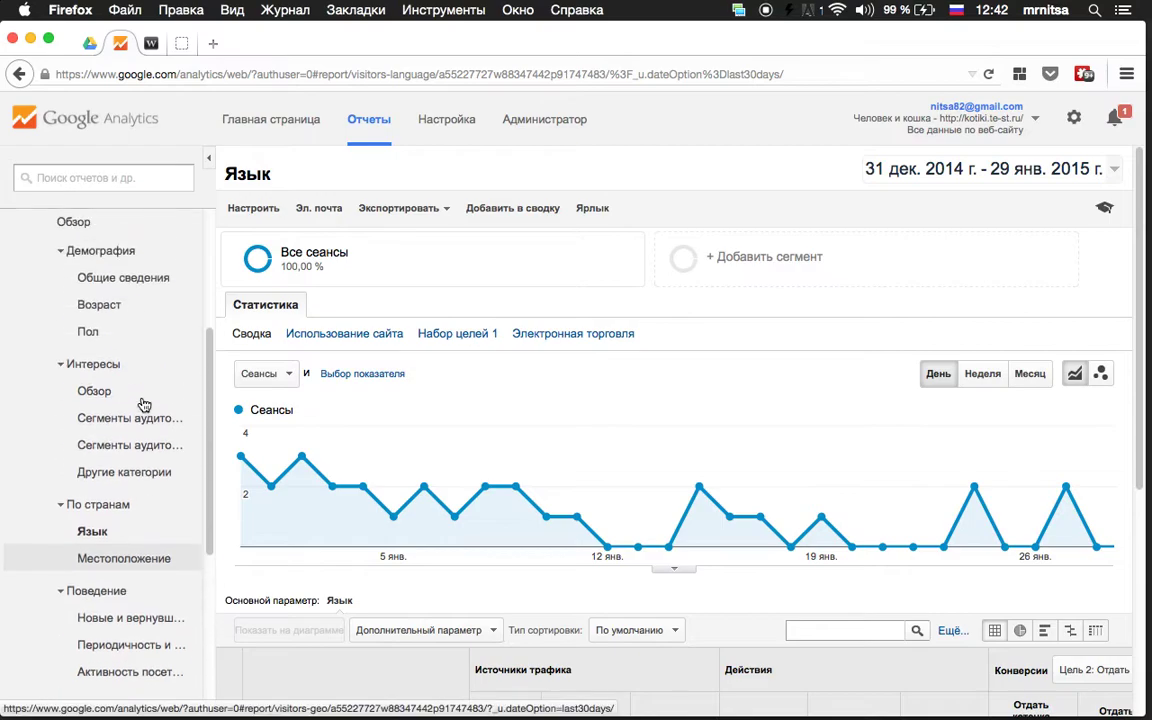
pyautogui.click(61, 316)
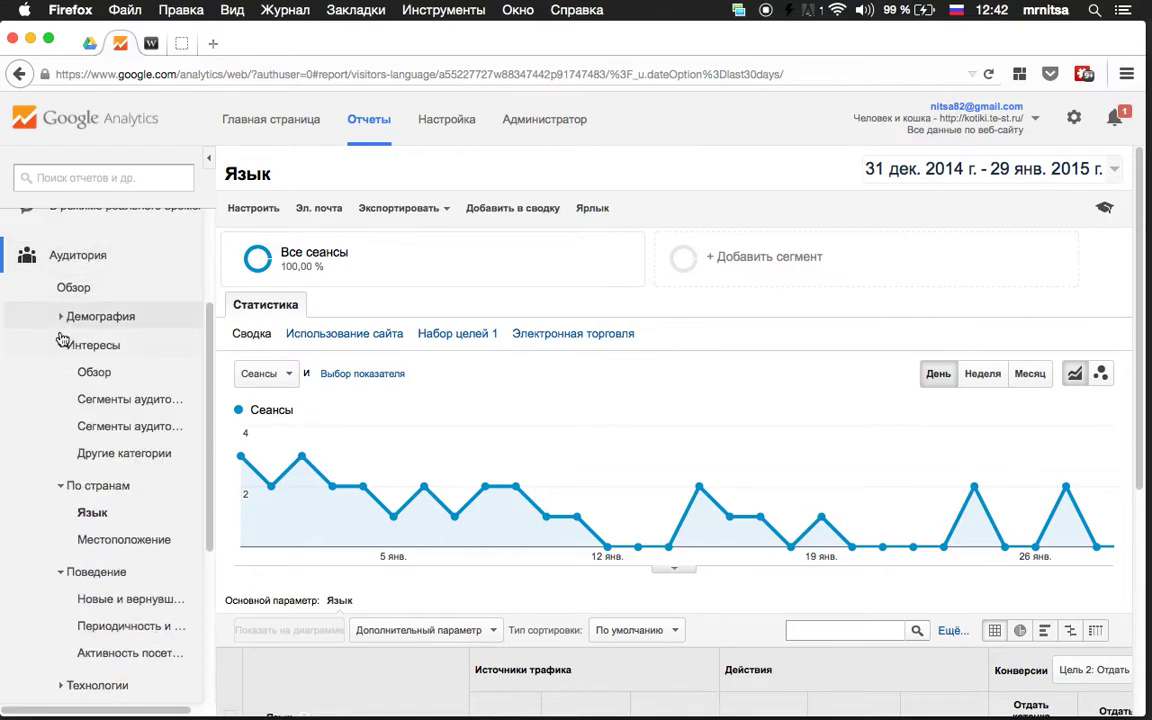
pyautogui.click(61, 345)
pyautogui.click(61, 374)
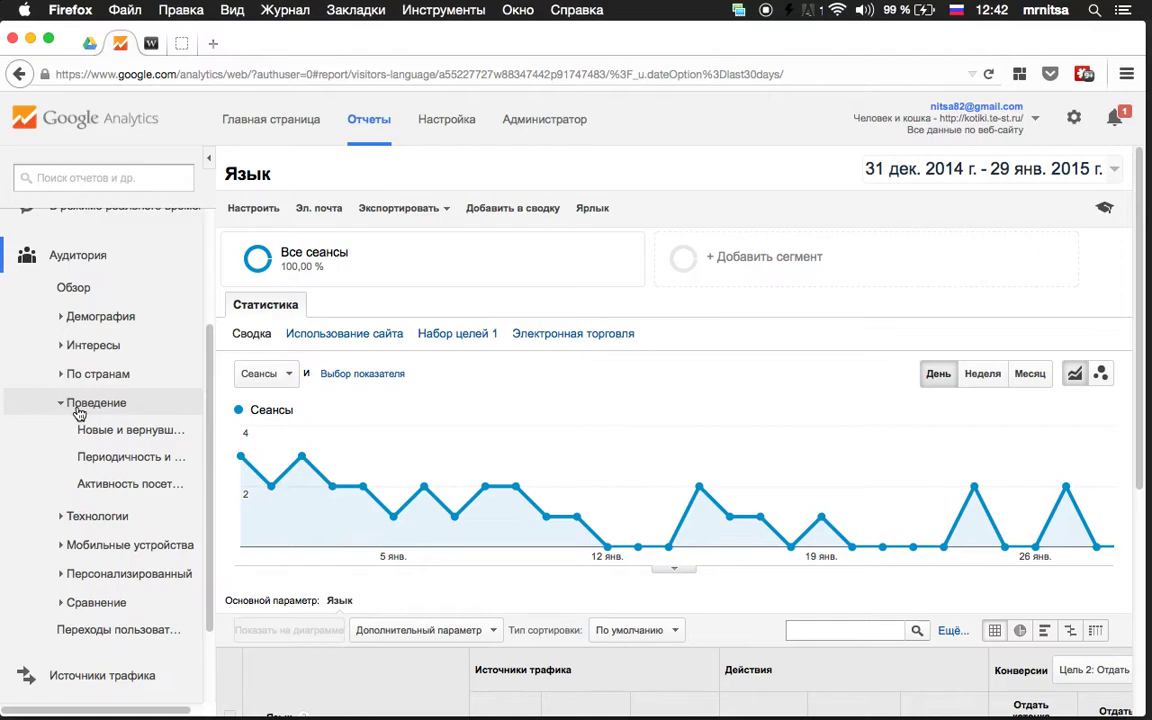
# View the new and returning visitors report and the Периодичность и время с последнего посещения report under Поведение in the audience section
pyautogui.click(125, 429)
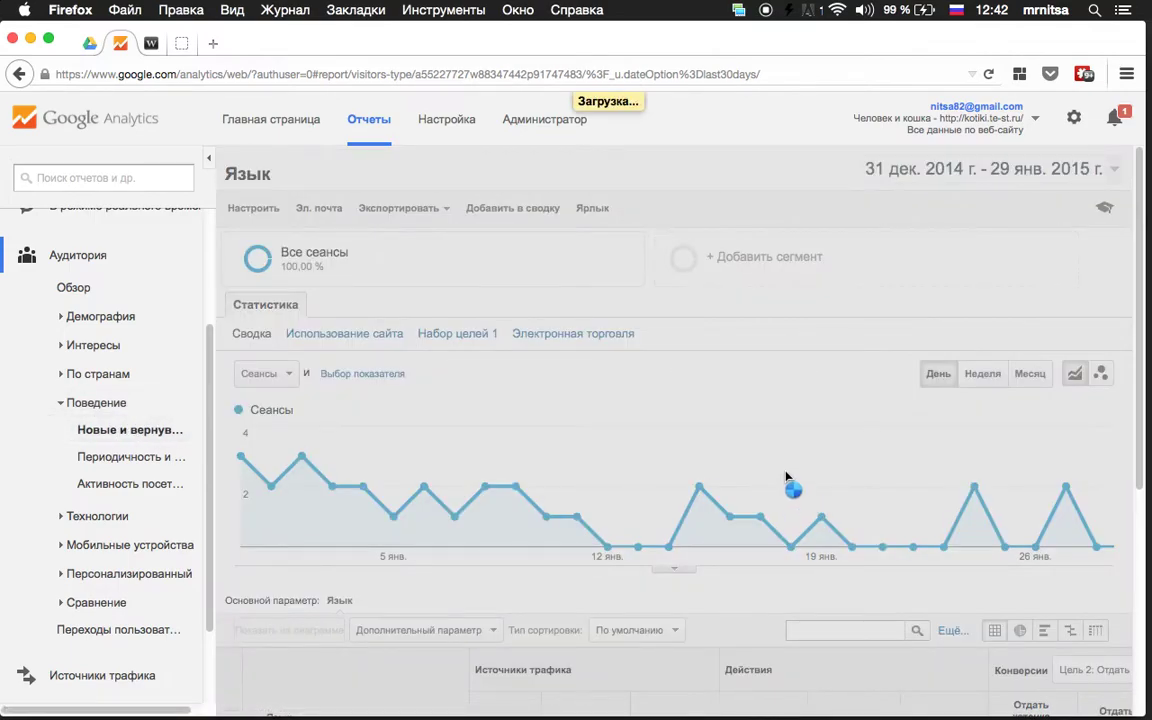
pyautogui.scroll(-5, 738, 437)
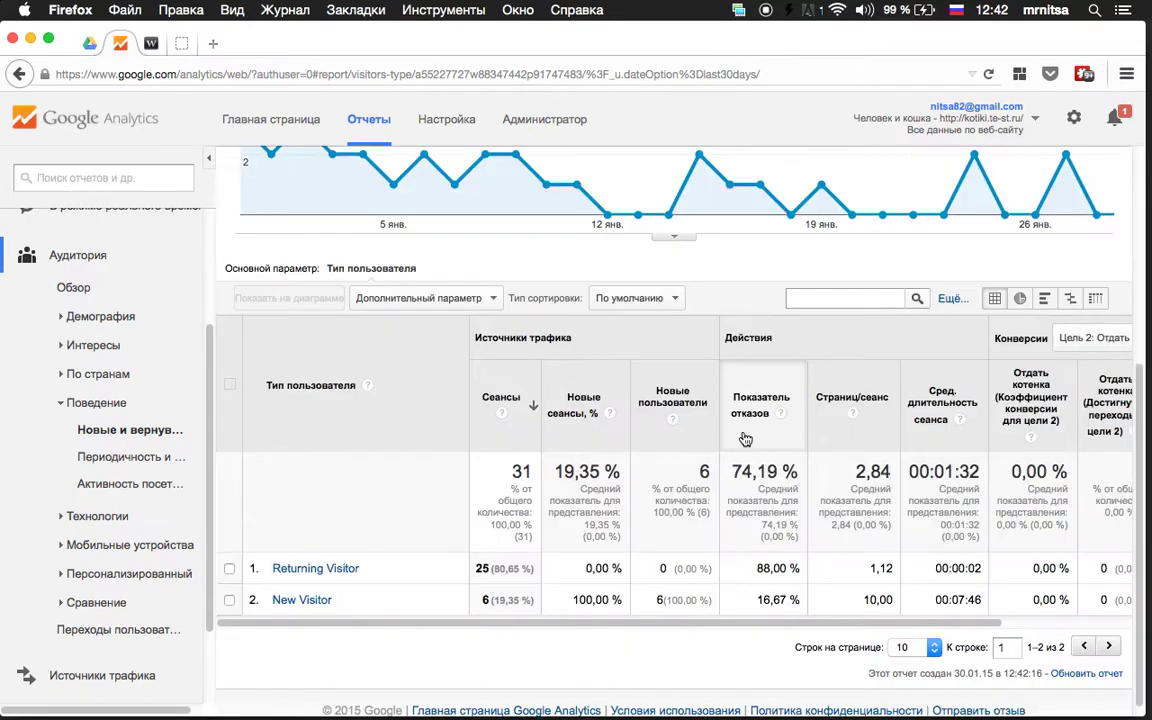
pyautogui.scroll(1, 421, 487)
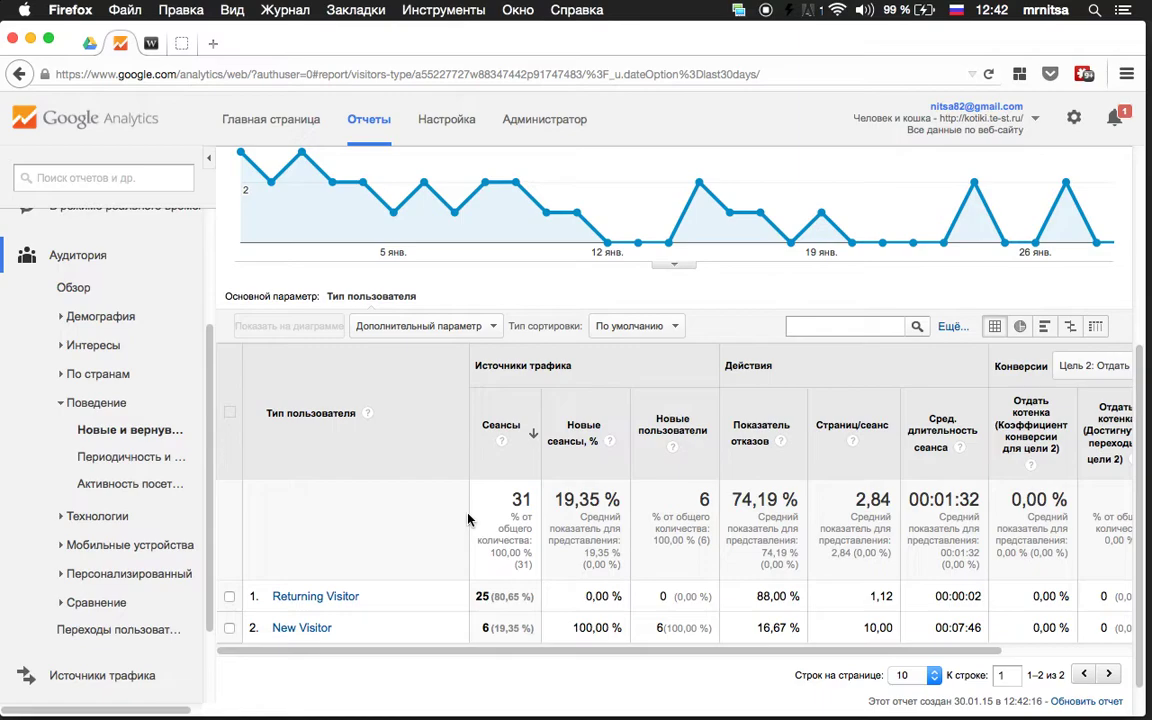
pyautogui.click(140, 460)
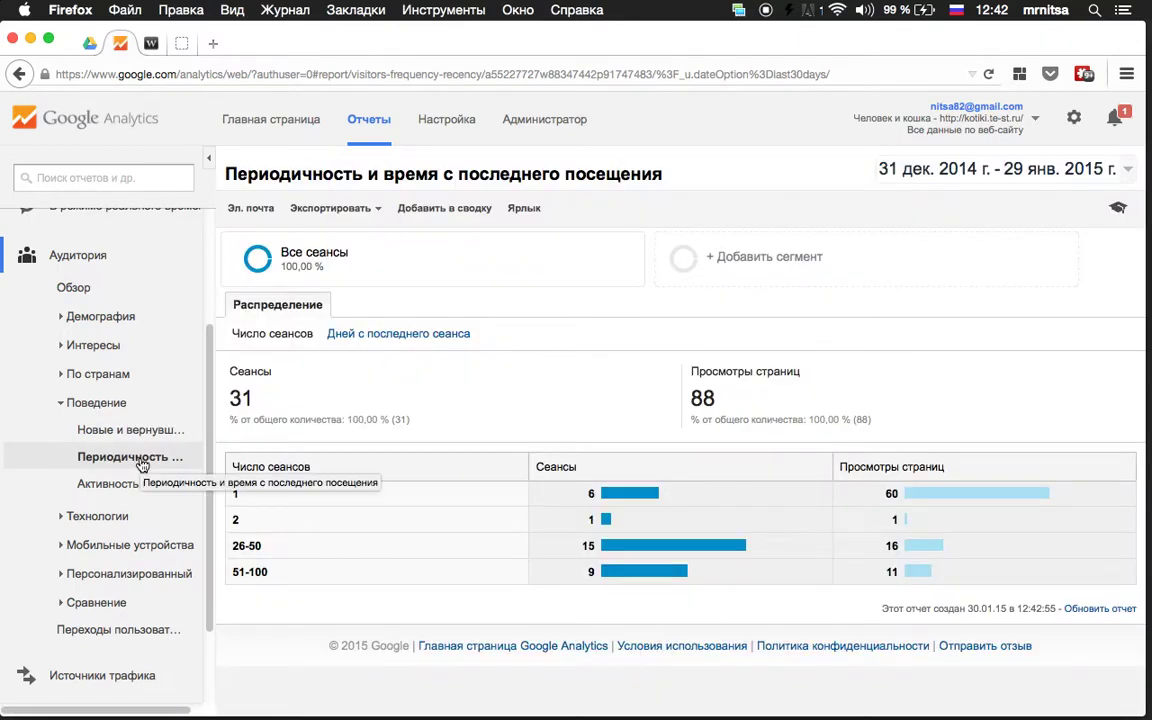
pyautogui.click(62, 402)
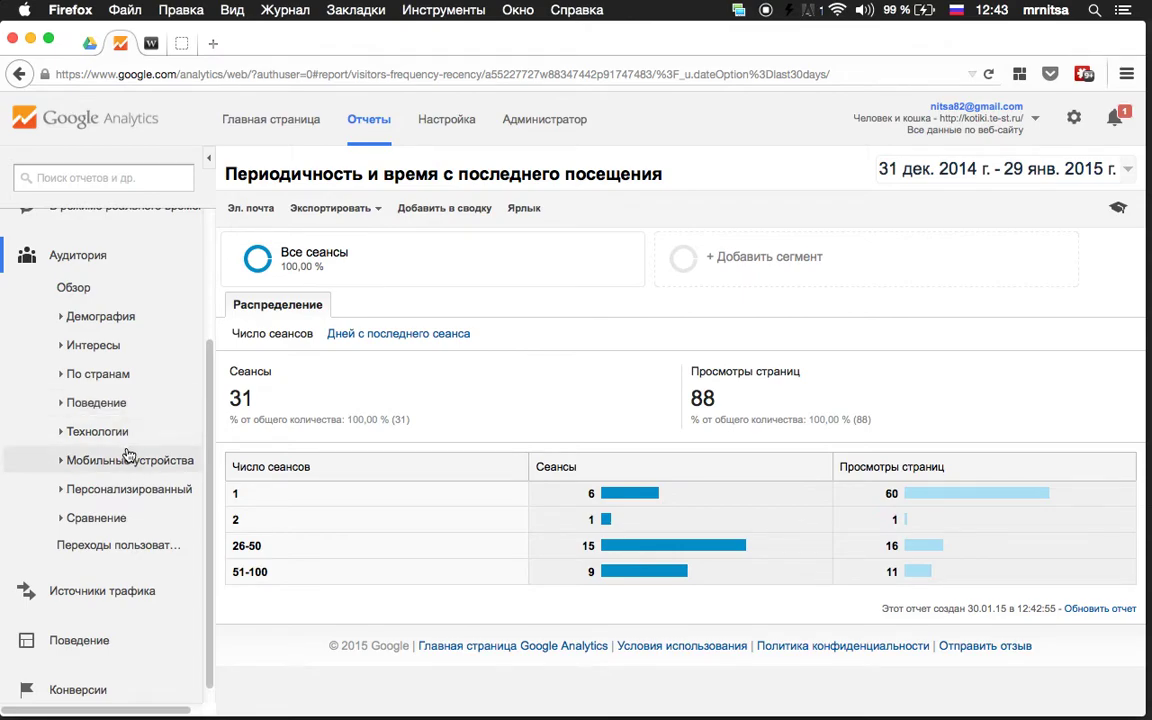
# Examine the Переходы пользователей flow from Страна through the starting pages to the subsequent interactions
pyautogui.click(135, 550)
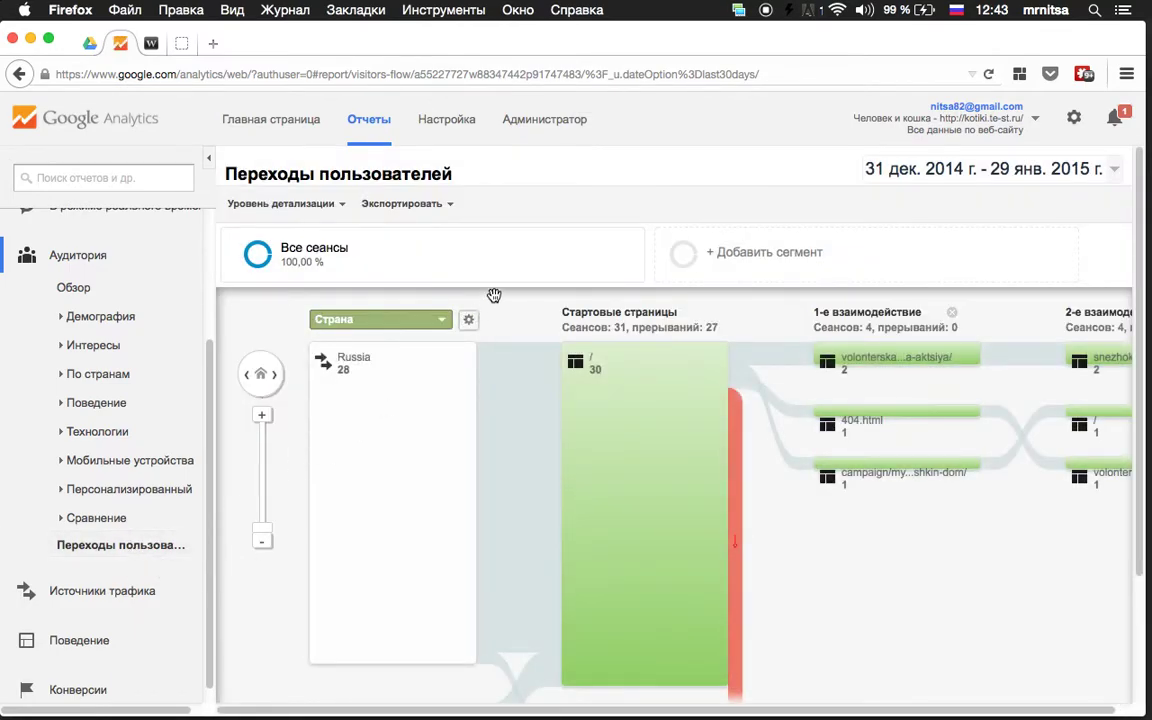
pyautogui.scroll(-1, 501, 334)
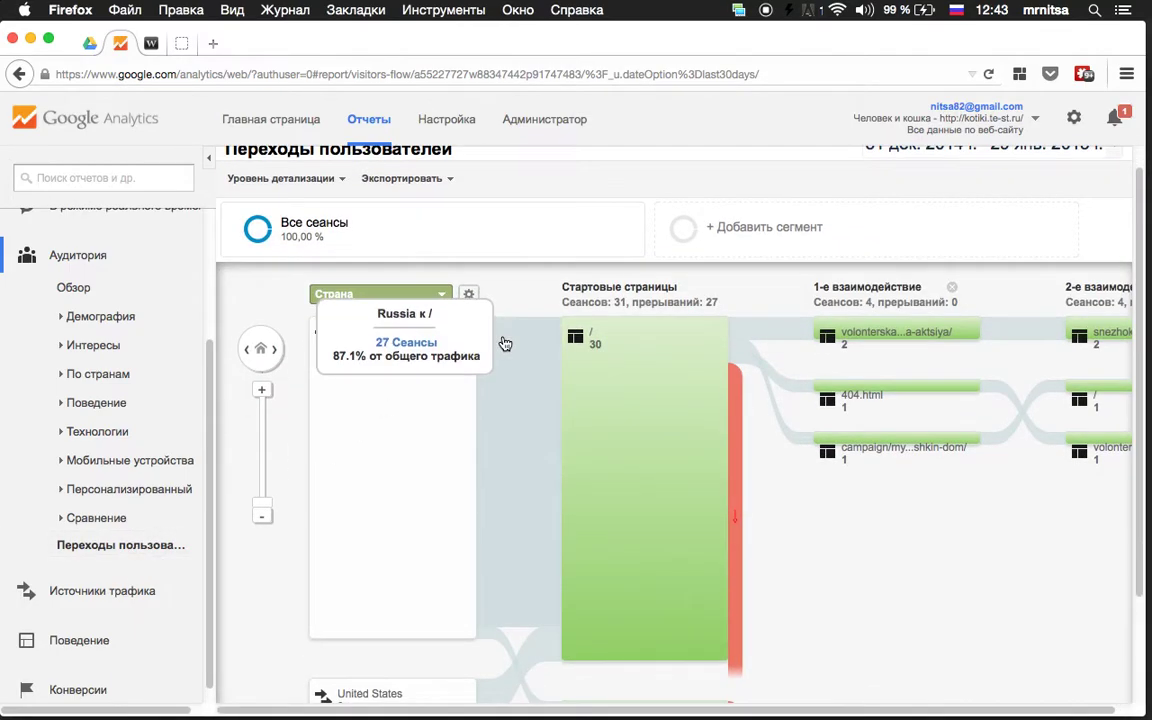
pyautogui.scroll(-1, 633, 607)
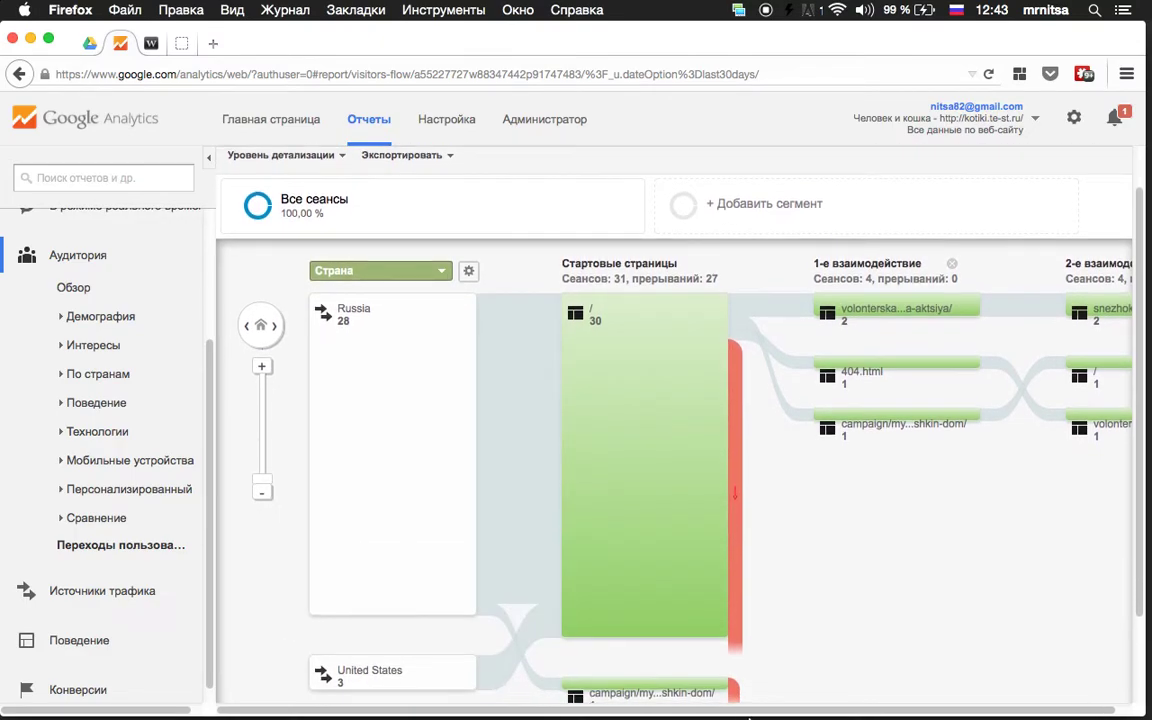
pyautogui.hscroll(1, 370, 642)
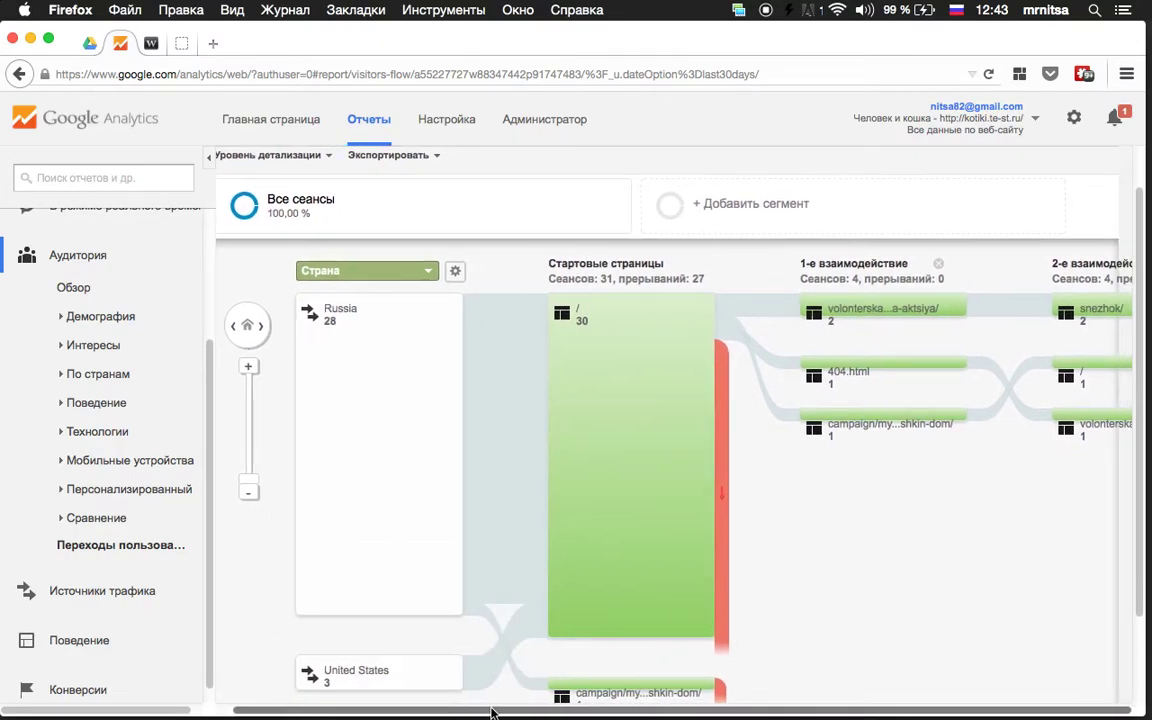
pyautogui.moveTo(545, 383)
pyautogui.moveTo(921, 373)
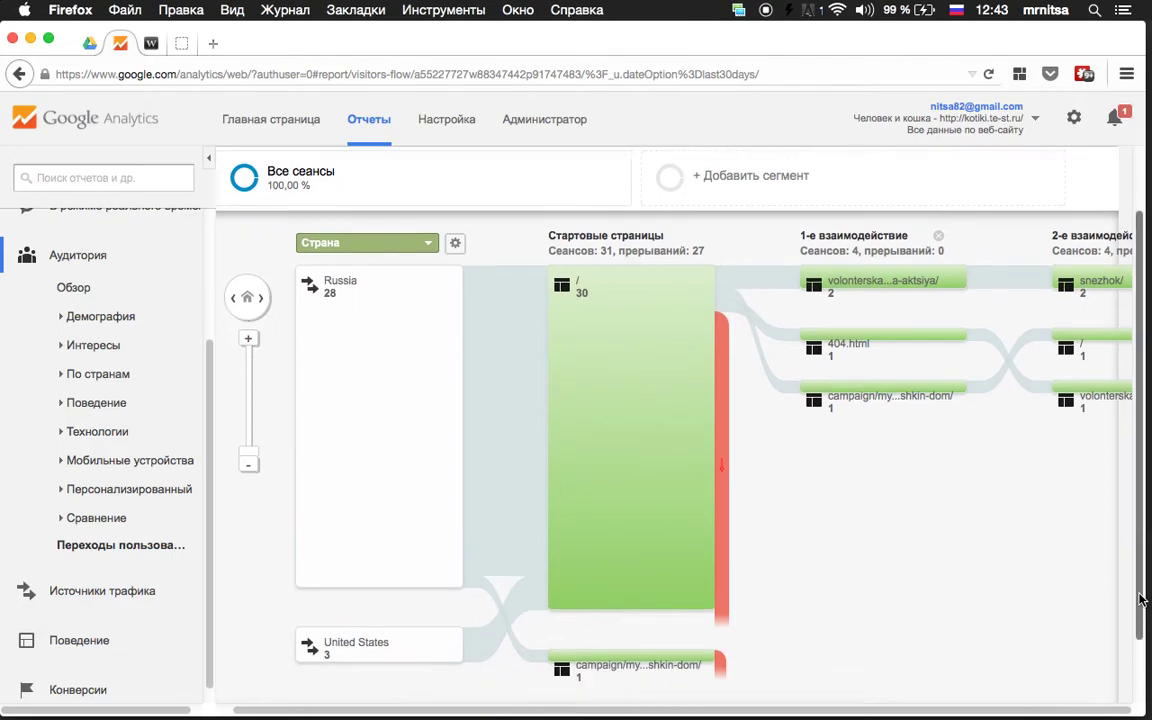
pyautogui.scroll(-3, 1142, 599)
pyautogui.scroll(3, 1033, 586)
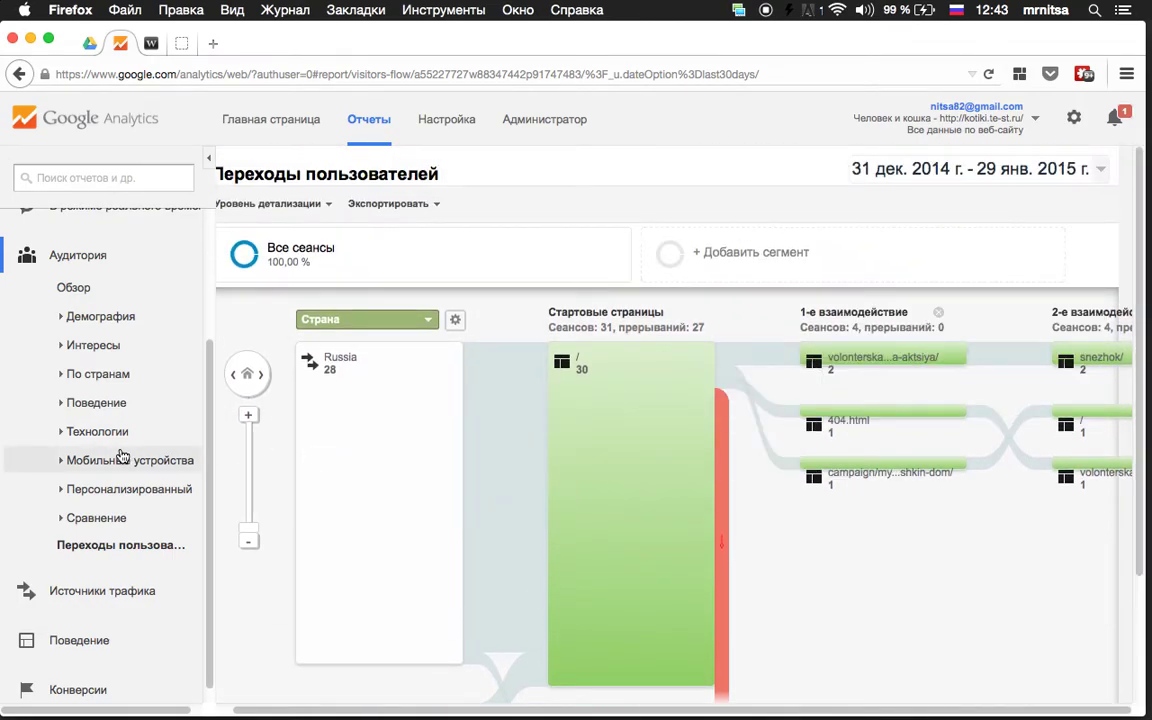
# Expand the Источники трафика report section and check the webinar chat for participants' questions
pyautogui.click(77, 589)
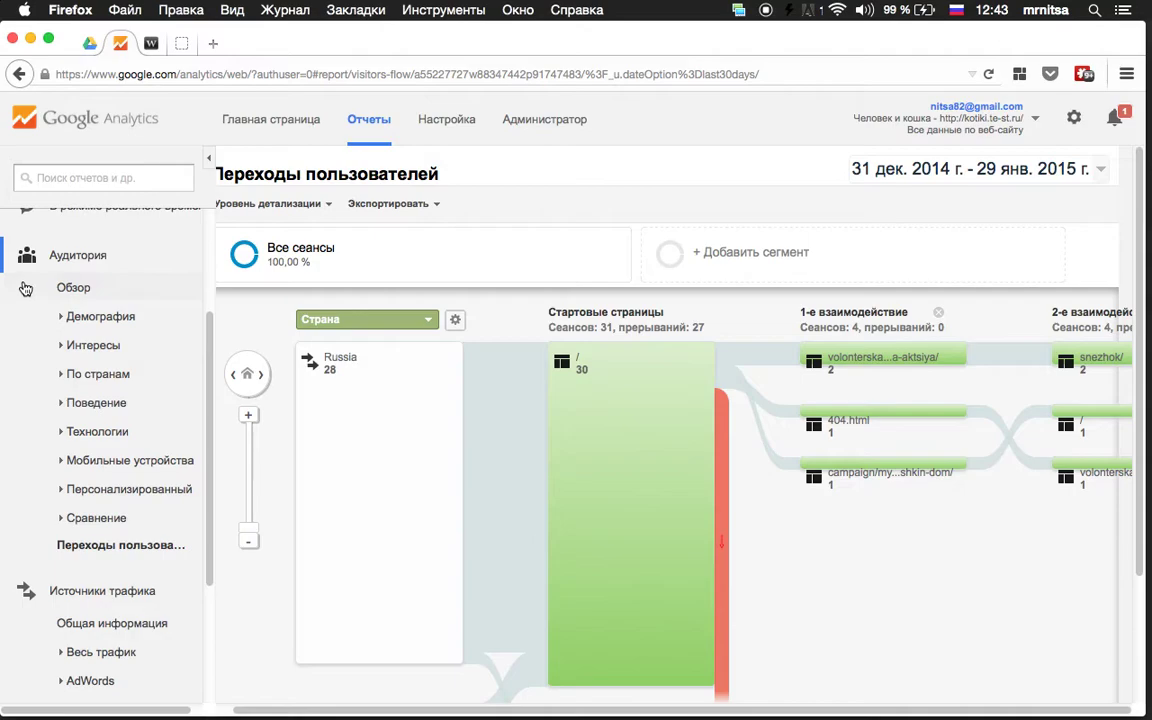
pyautogui.click(151, 44)
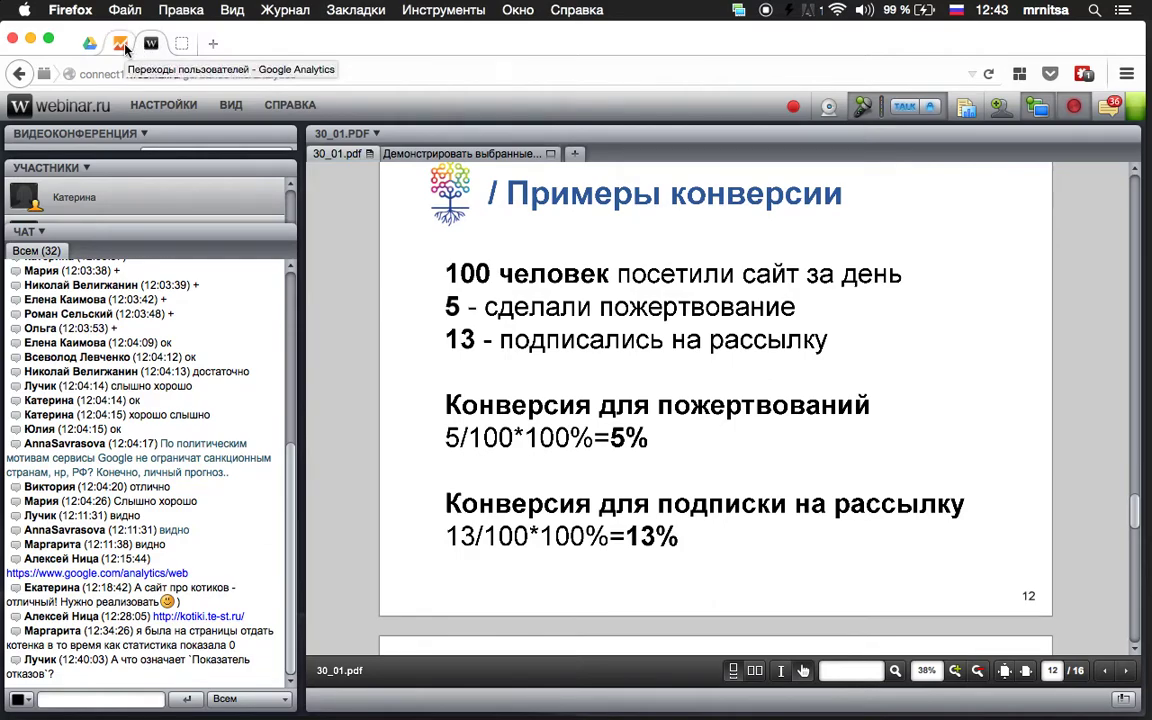
pyautogui.click(122, 44)
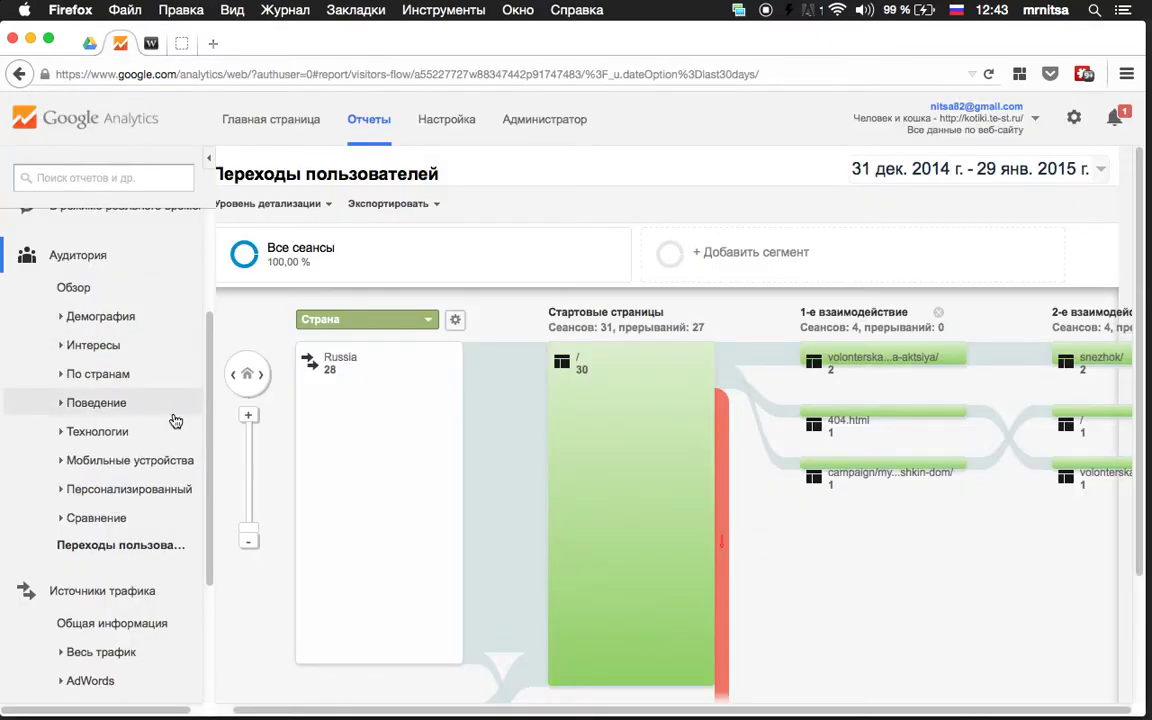
# Examine the Показатель отказов metric in the audience overview report
pyautogui.click(80, 288)
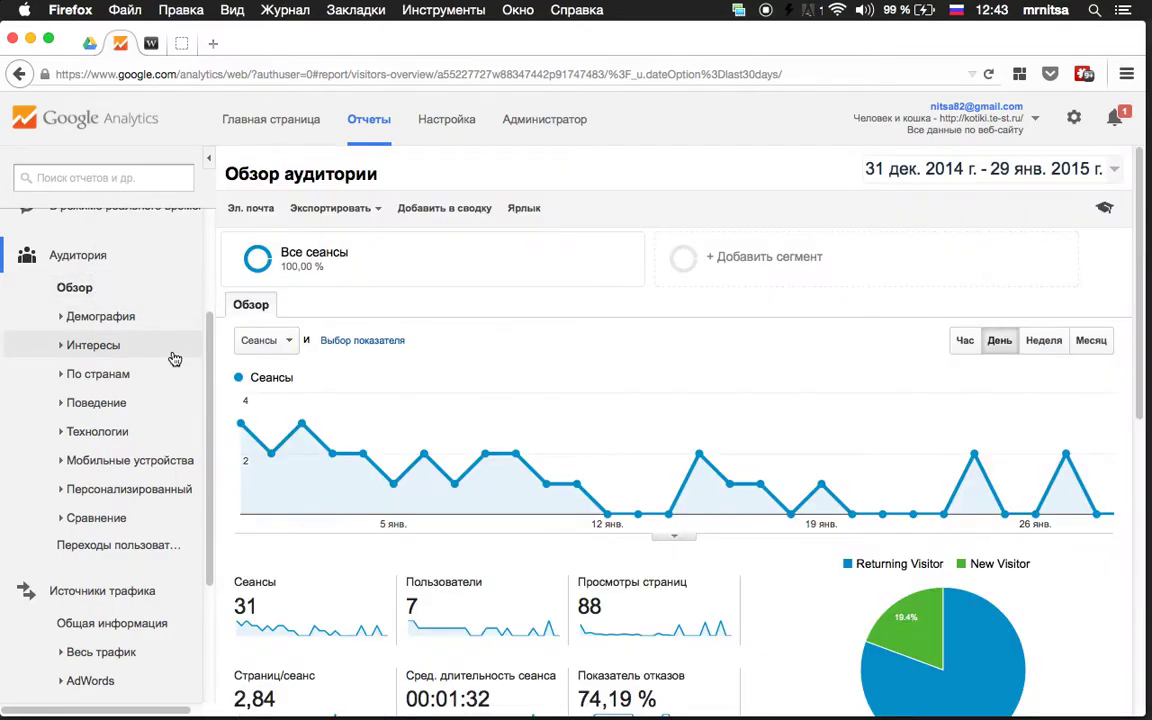
pyautogui.scroll(-5, 655, 450)
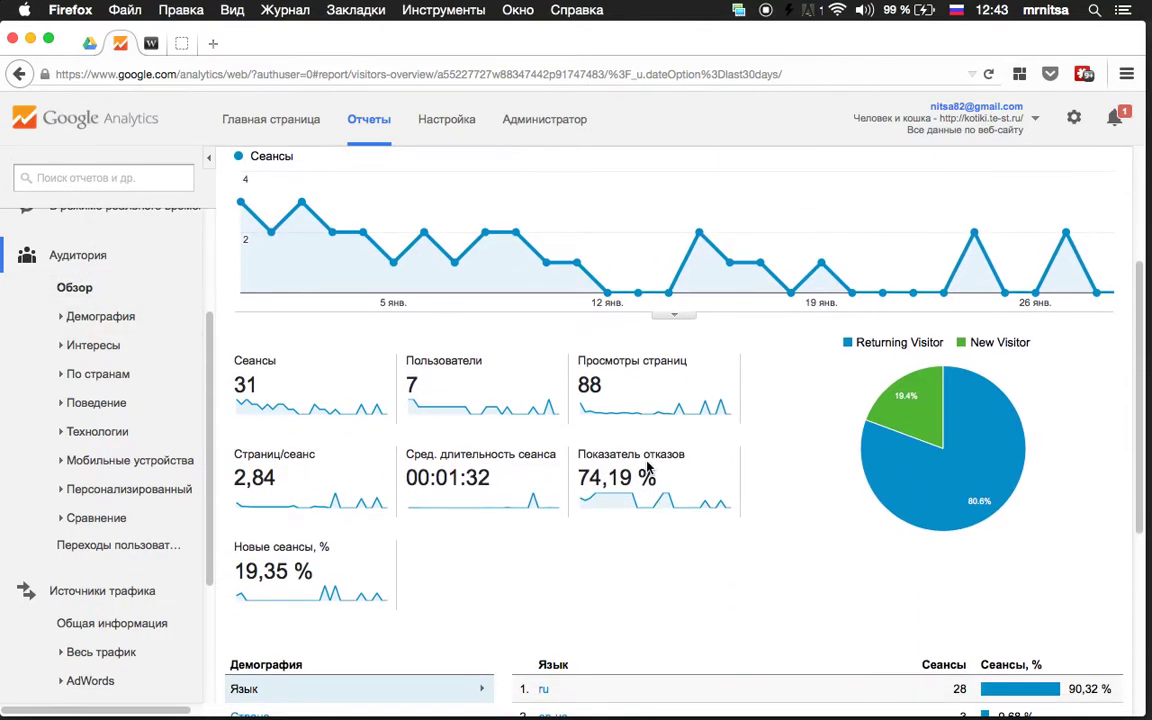
pyautogui.moveTo(649, 461)
pyautogui.moveTo(596, 478)
# Check the webinar chat for replies and return to the Переходы пользователей report in Google Analytics
pyautogui.click(151, 43)
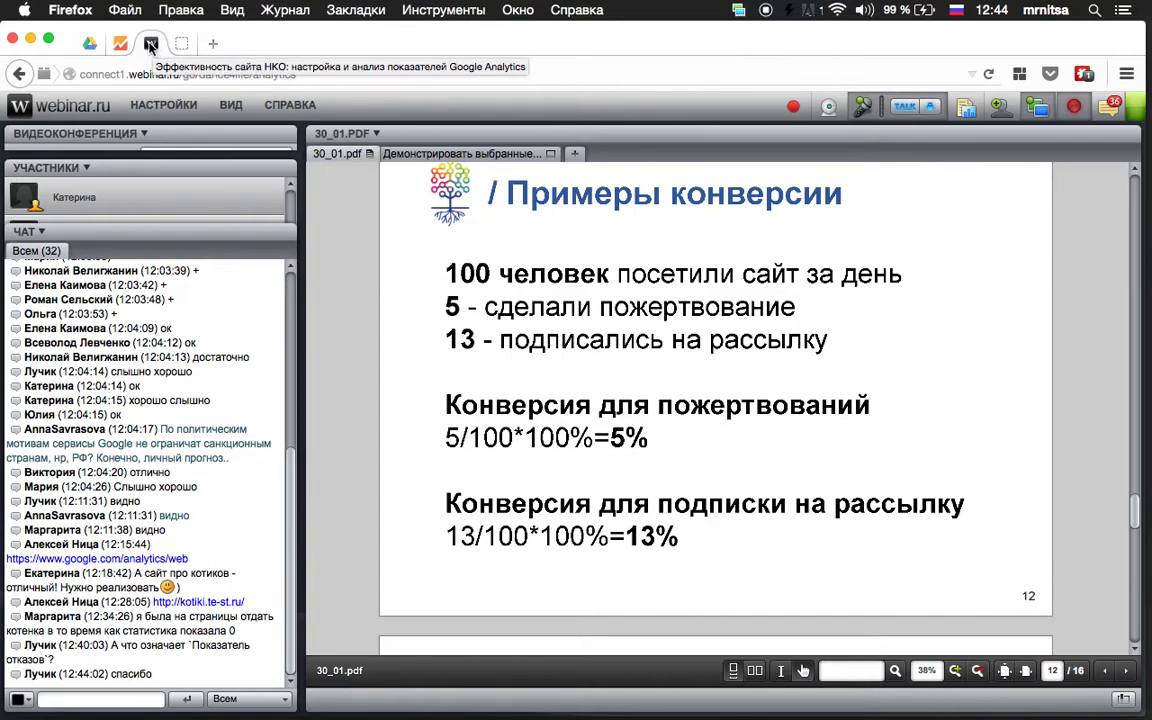
pyautogui.click(120, 43)
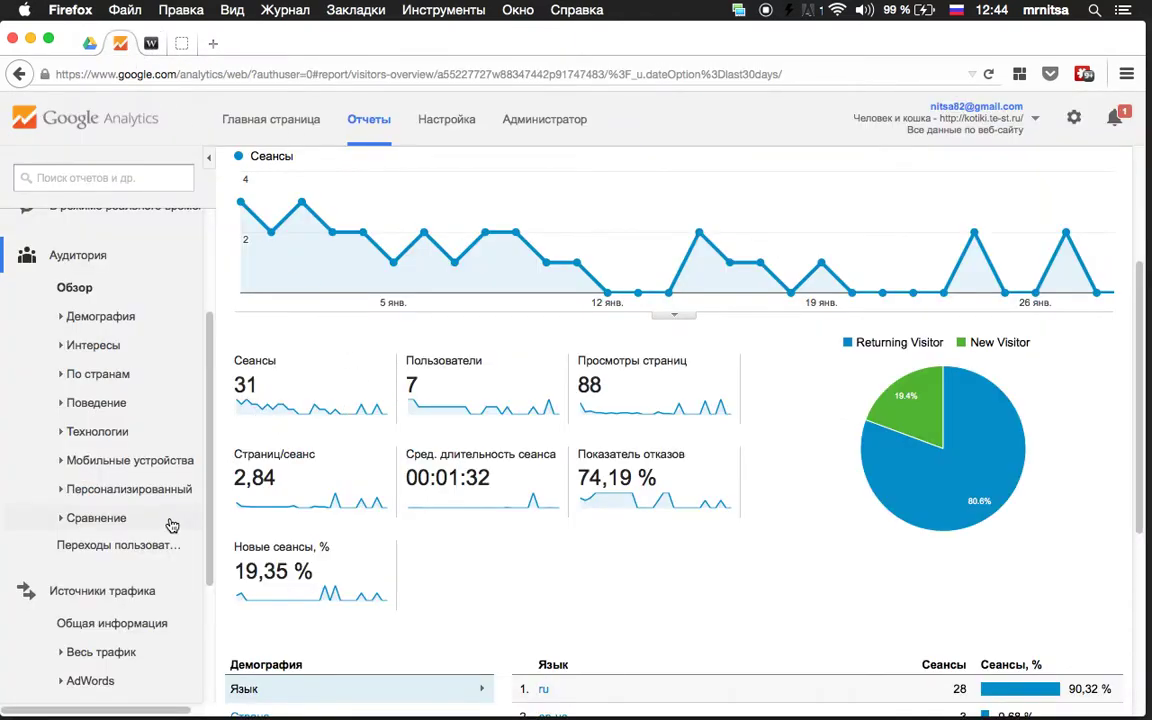
pyautogui.click(152, 545)
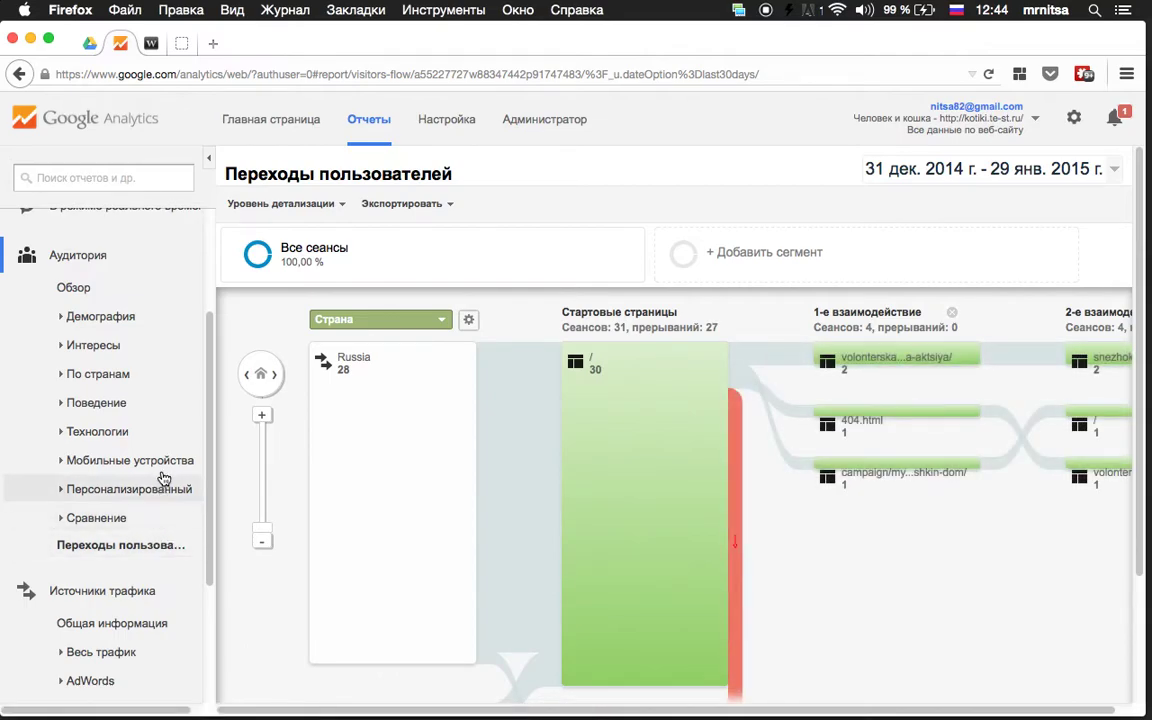
# Examine the Активность посетителей report under Поведение by Длительность сеанса and by Глубина просмотра
pyautogui.click(84, 404)
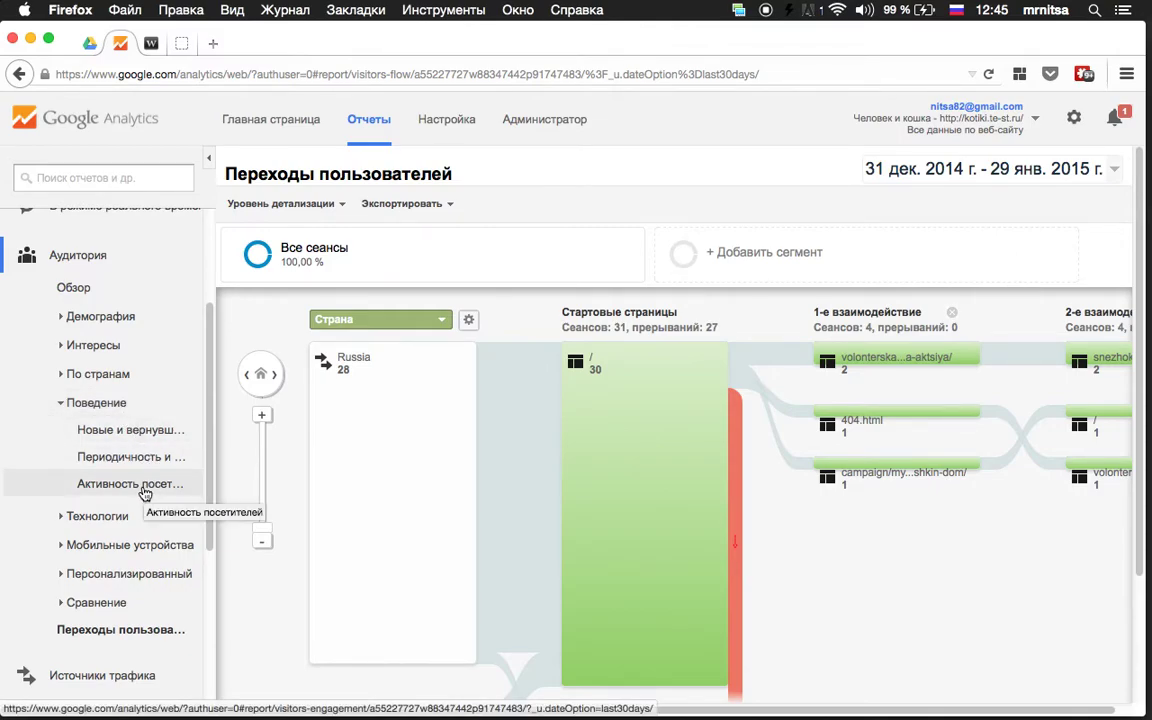
pyautogui.click(114, 484)
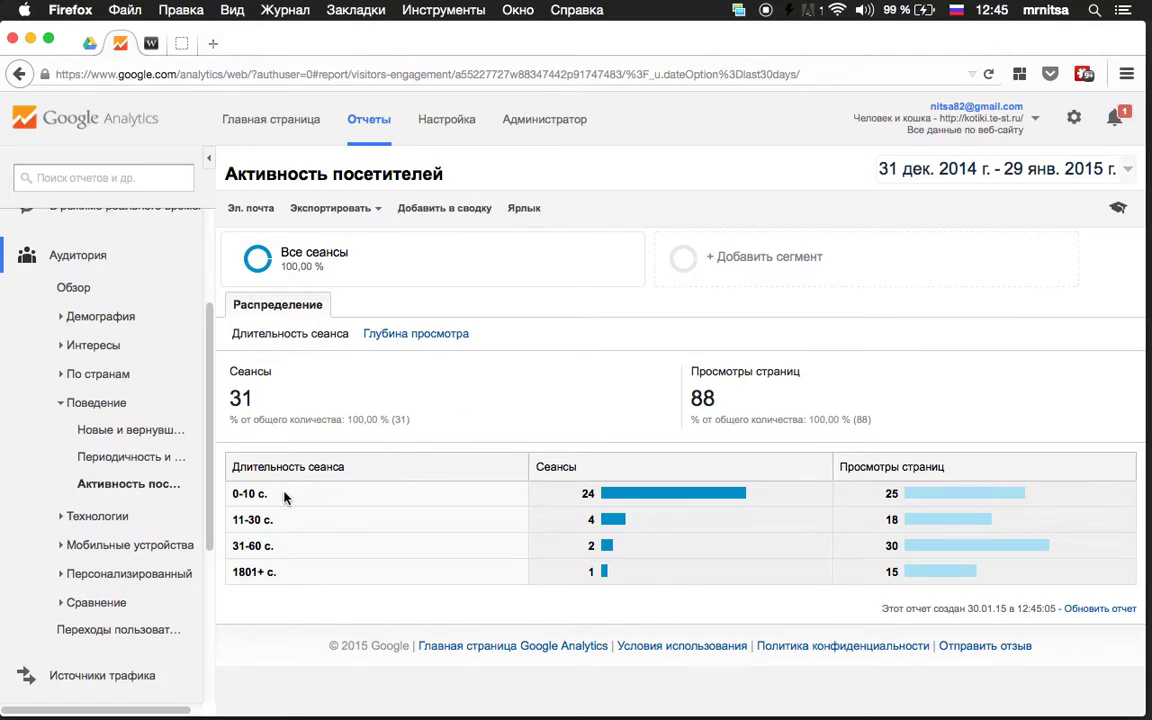
pyautogui.moveTo(406, 258)
pyautogui.moveTo(607, 492)
pyautogui.click(416, 334)
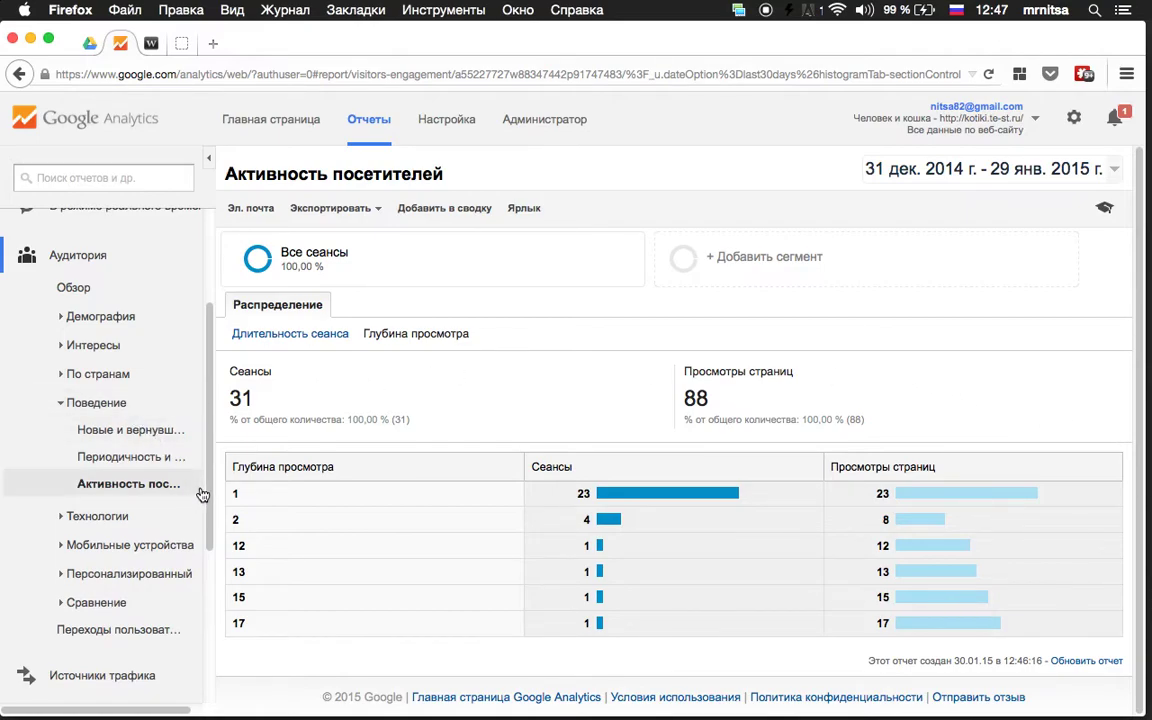
# Read the participants' questions in the webinar chat and open the WordPress admin console of the Человек и кошка site
pyautogui.click(151, 44)
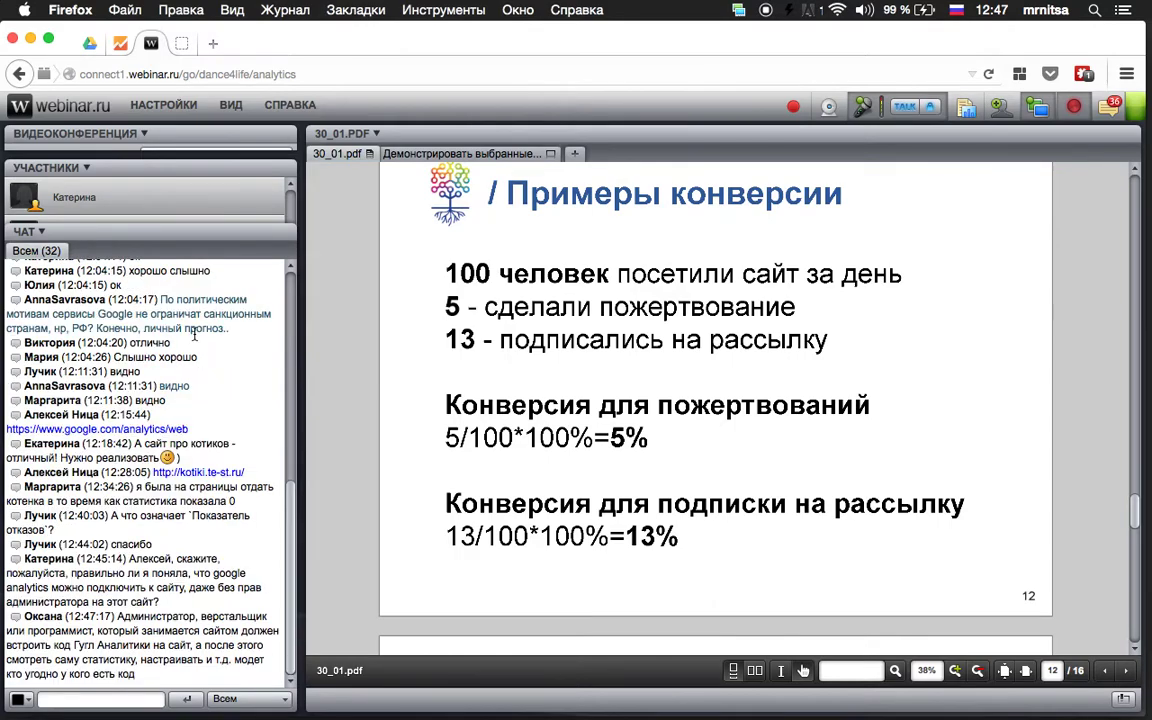
pyautogui.click(172, 43)
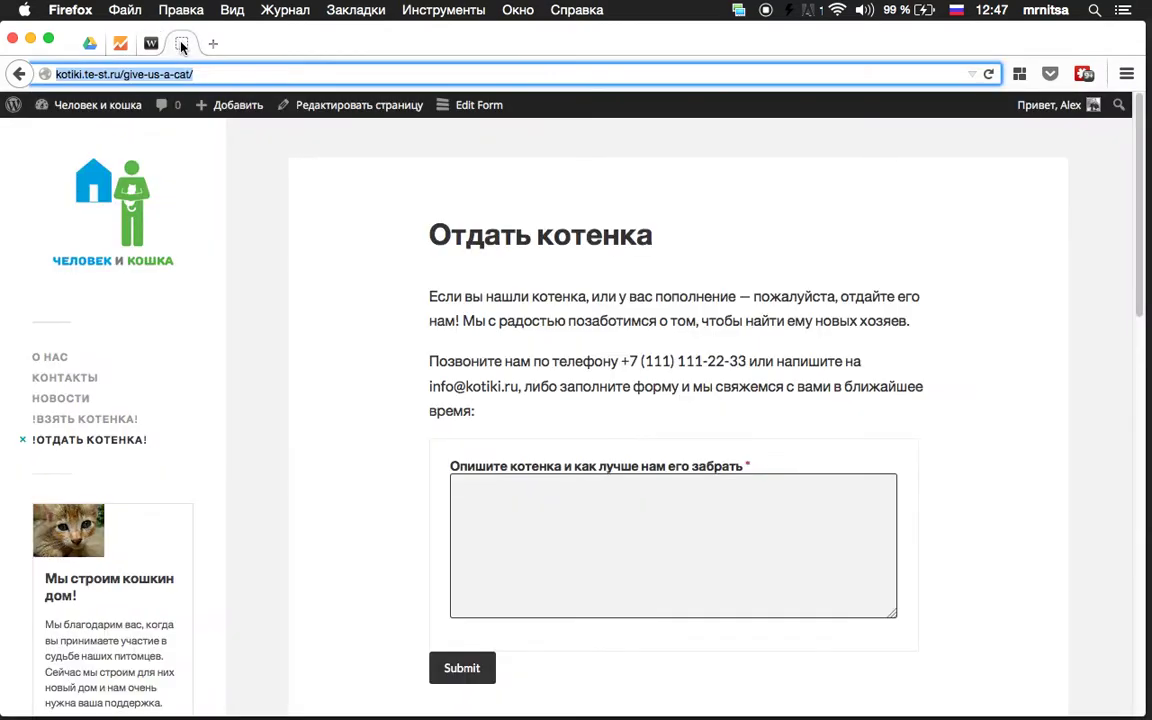
pyautogui.moveTo(120, 108)
pyautogui.click(48, 128)
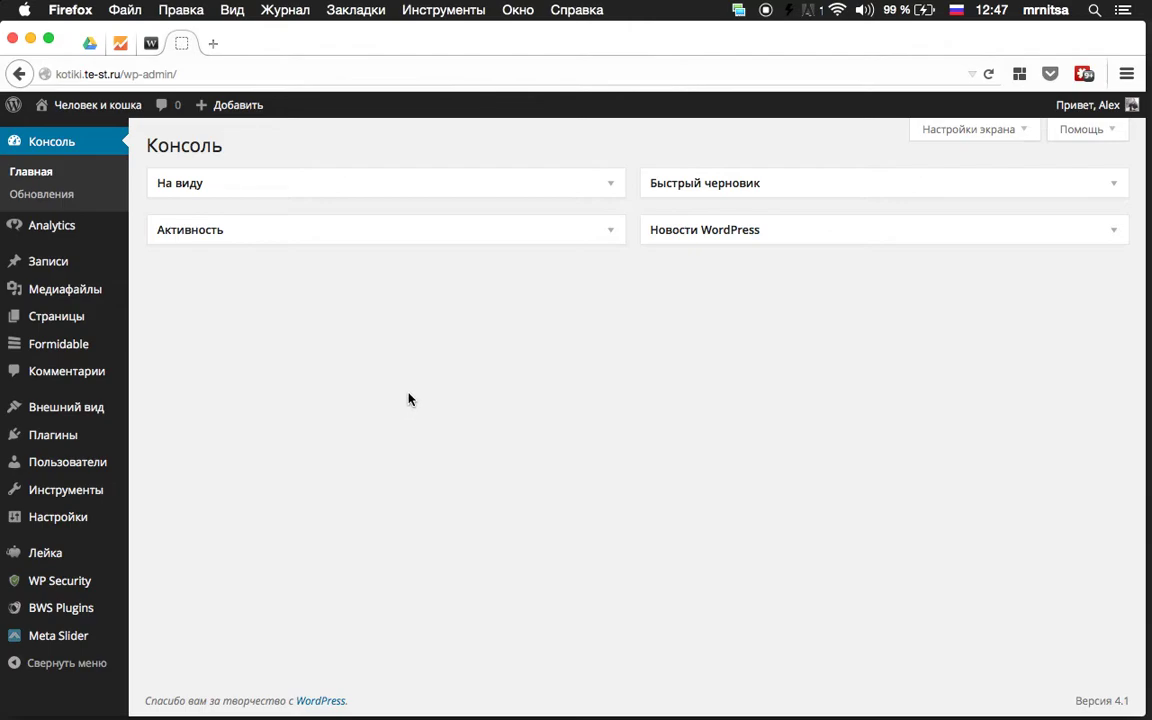
# Check the latest webinar chat messages and show the WordPress console alongside the Google Analytics report
pyautogui.click(152, 44)
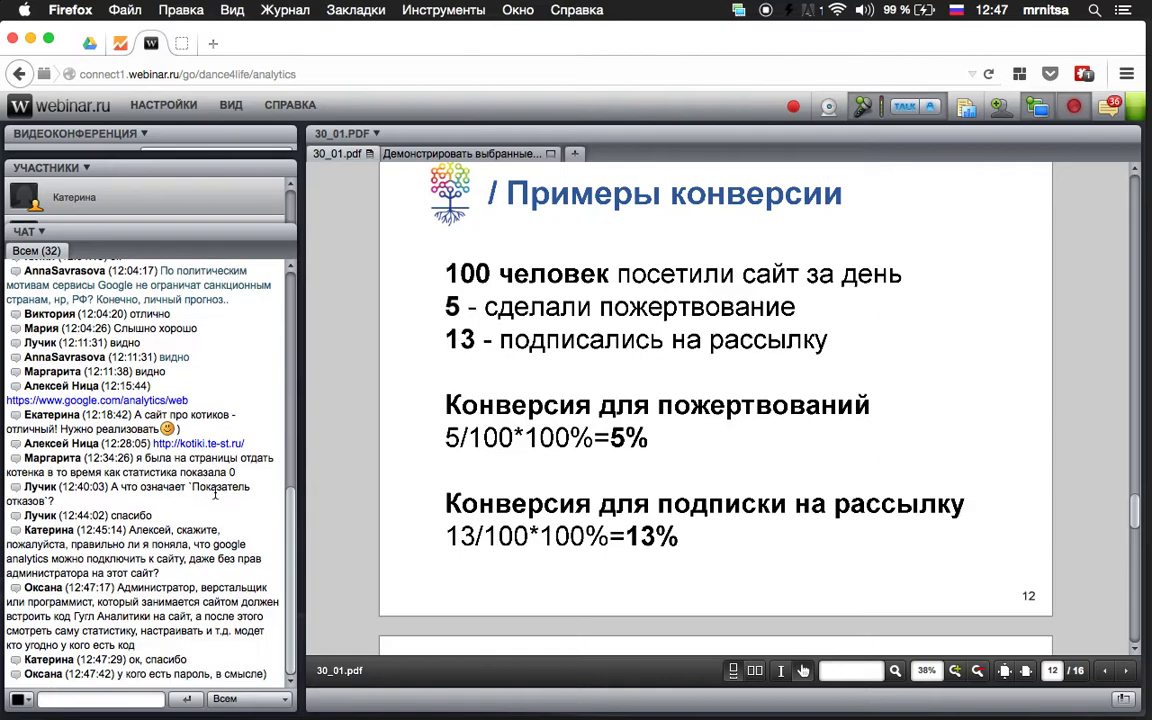
pyautogui.click(181, 44)
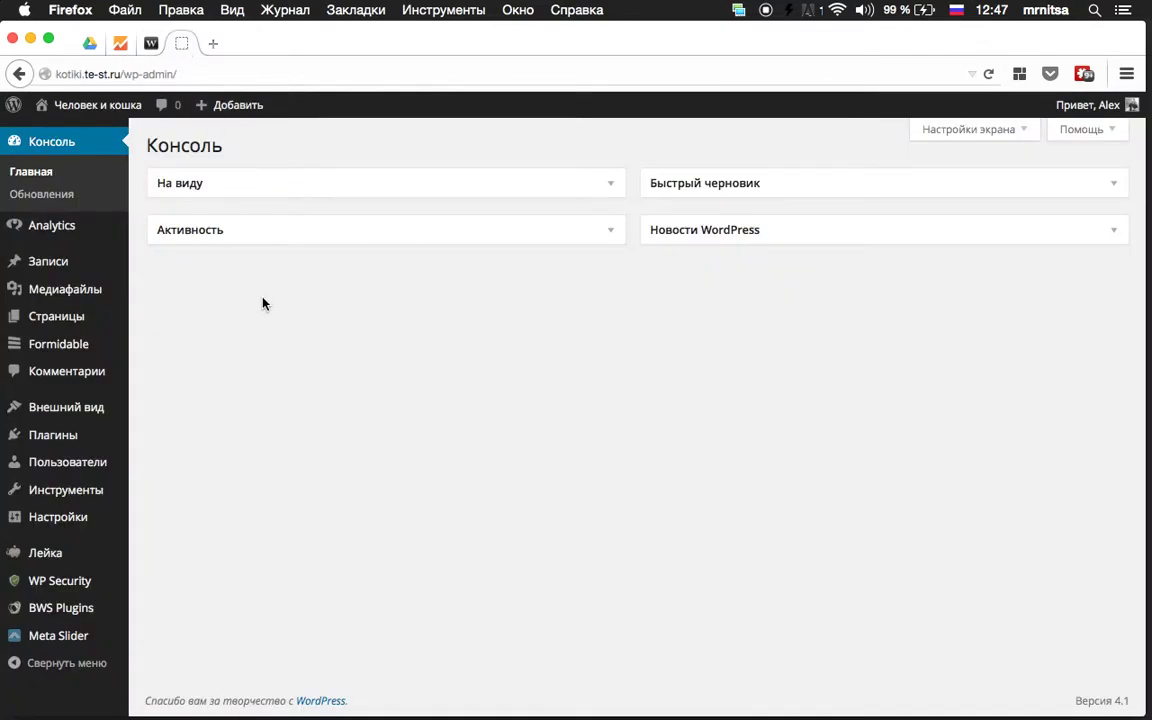
pyautogui.moveTo(45, 230)
pyautogui.click(120, 44)
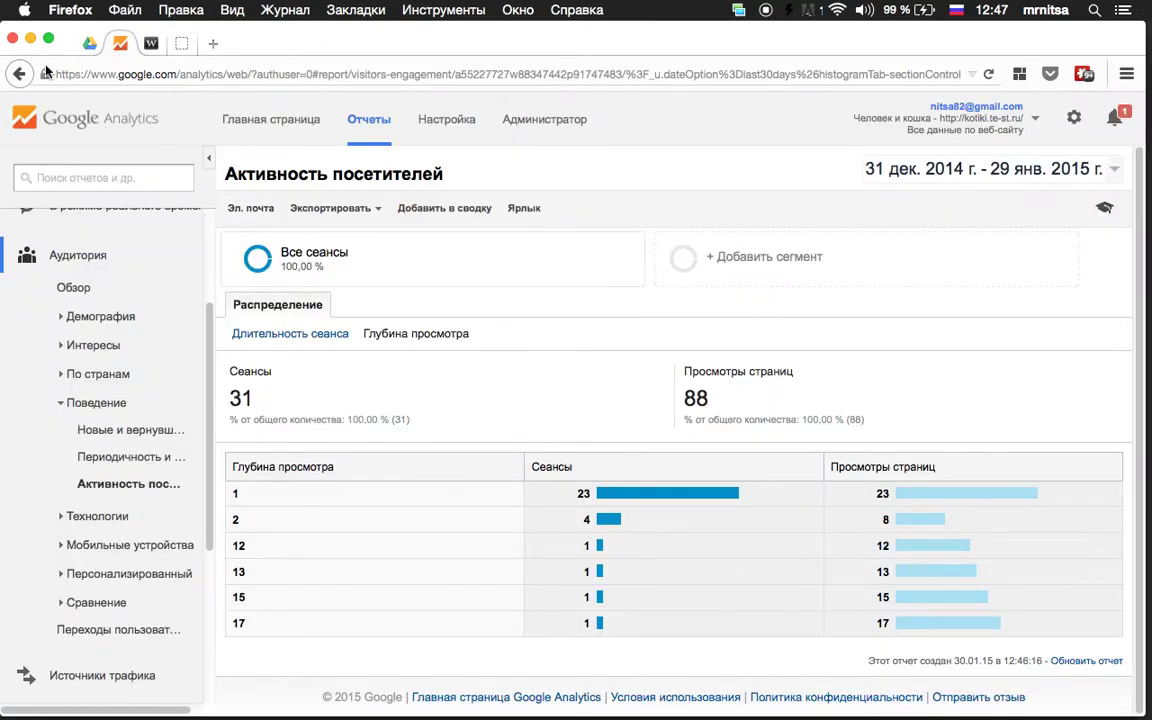
pyautogui.click(175, 45)
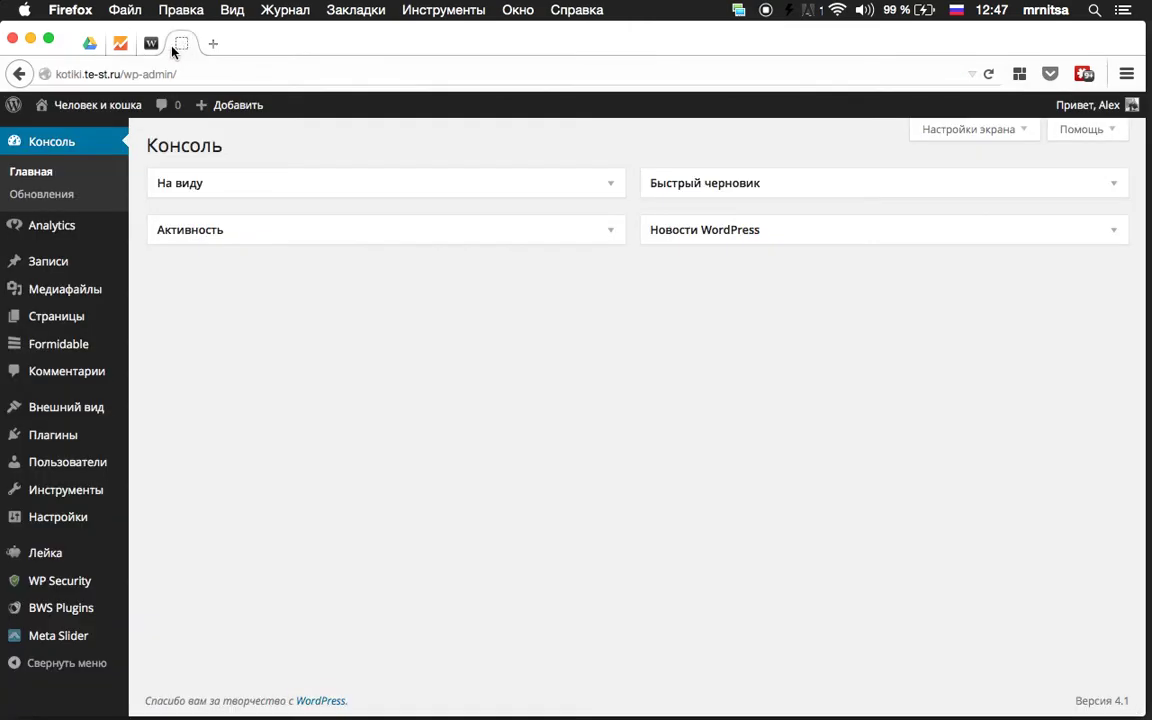
# Check the latest messages in the webinar chat and look through the report categories in Google Analytics
pyautogui.click(151, 44)
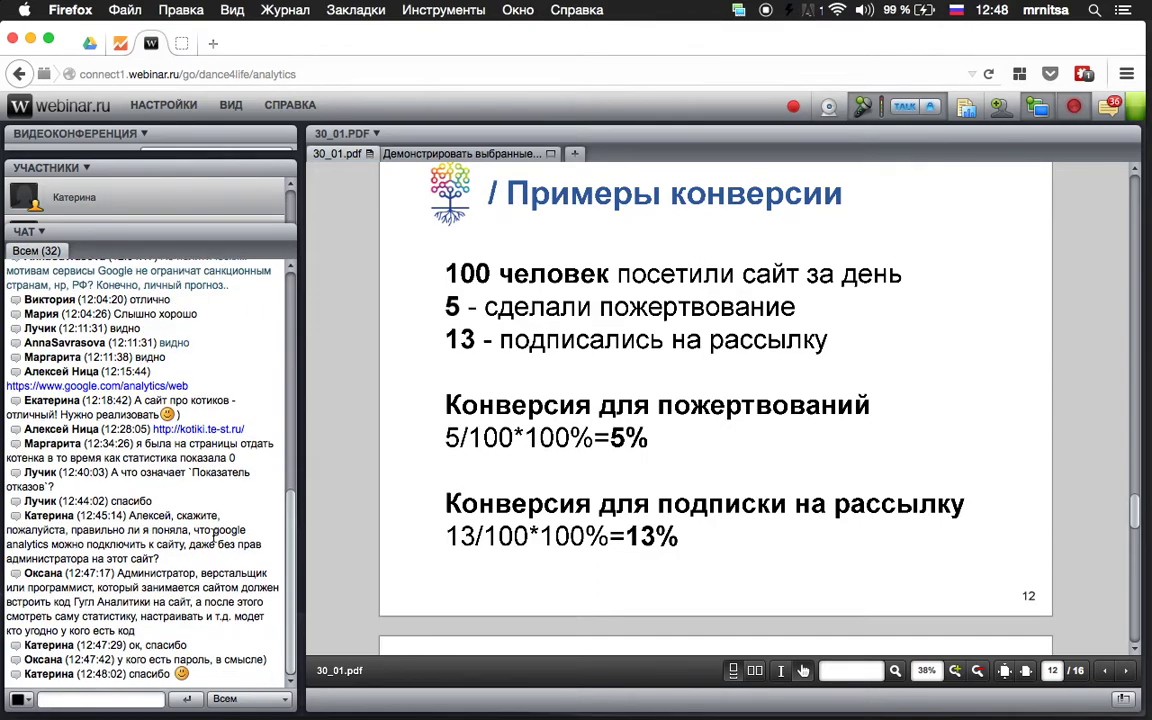
pyautogui.click(120, 44)
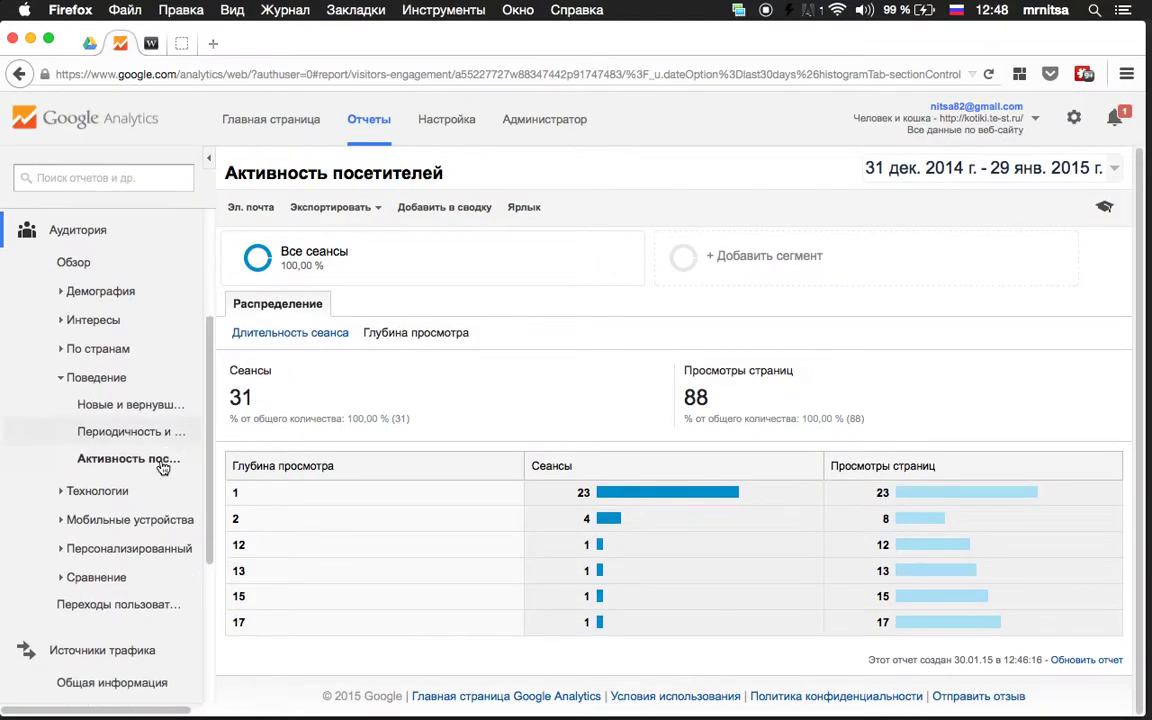
pyautogui.scroll(-5, 150, 500)
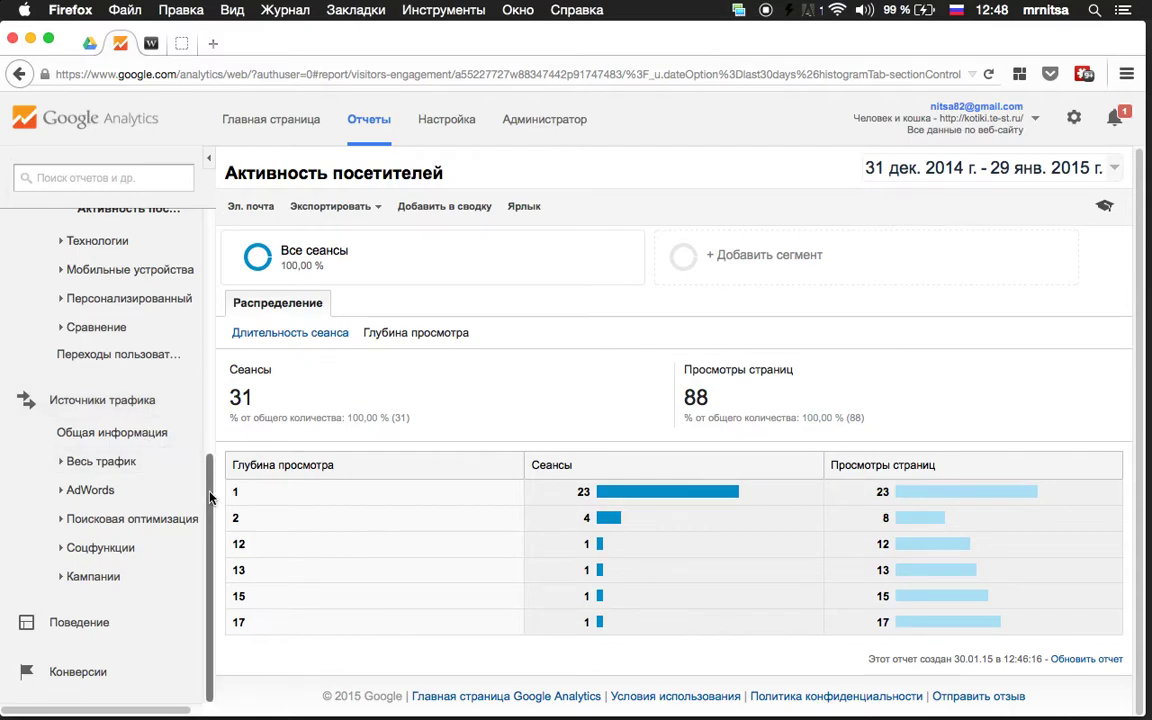
pyautogui.scroll(5, 90, 400)
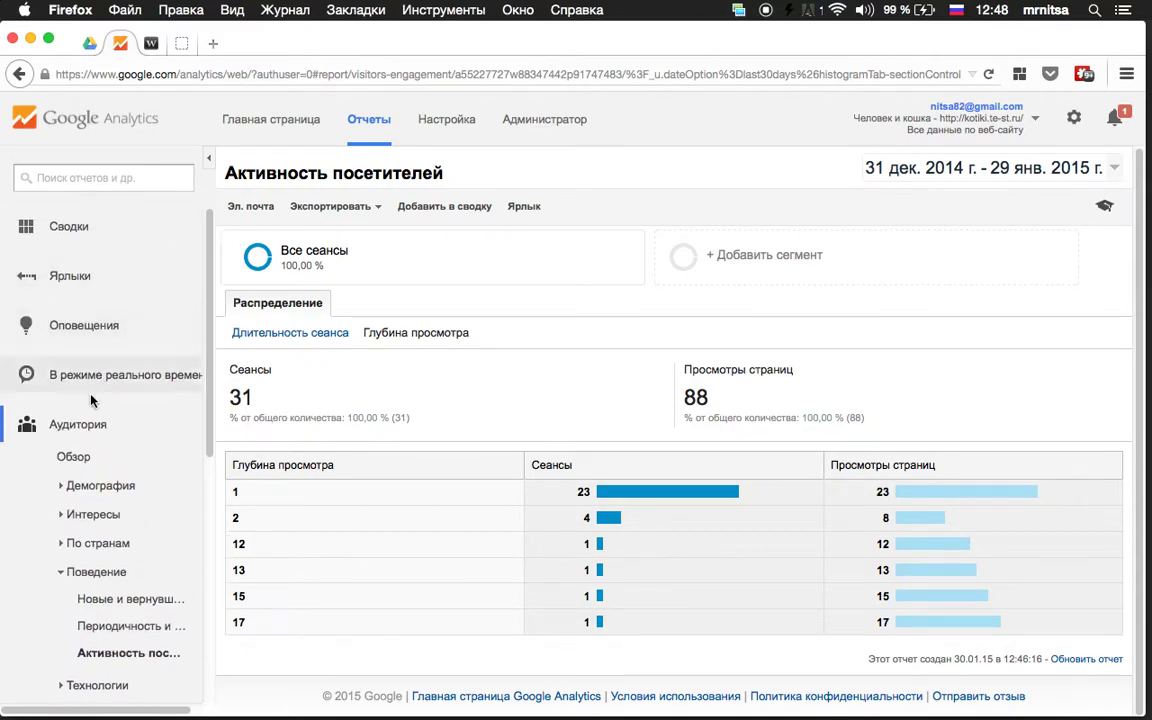
# Open the Обзор report under В режиме реального времени and remove its Russia country filter
pyautogui.click(12, 422)
pyautogui.click(138, 376)
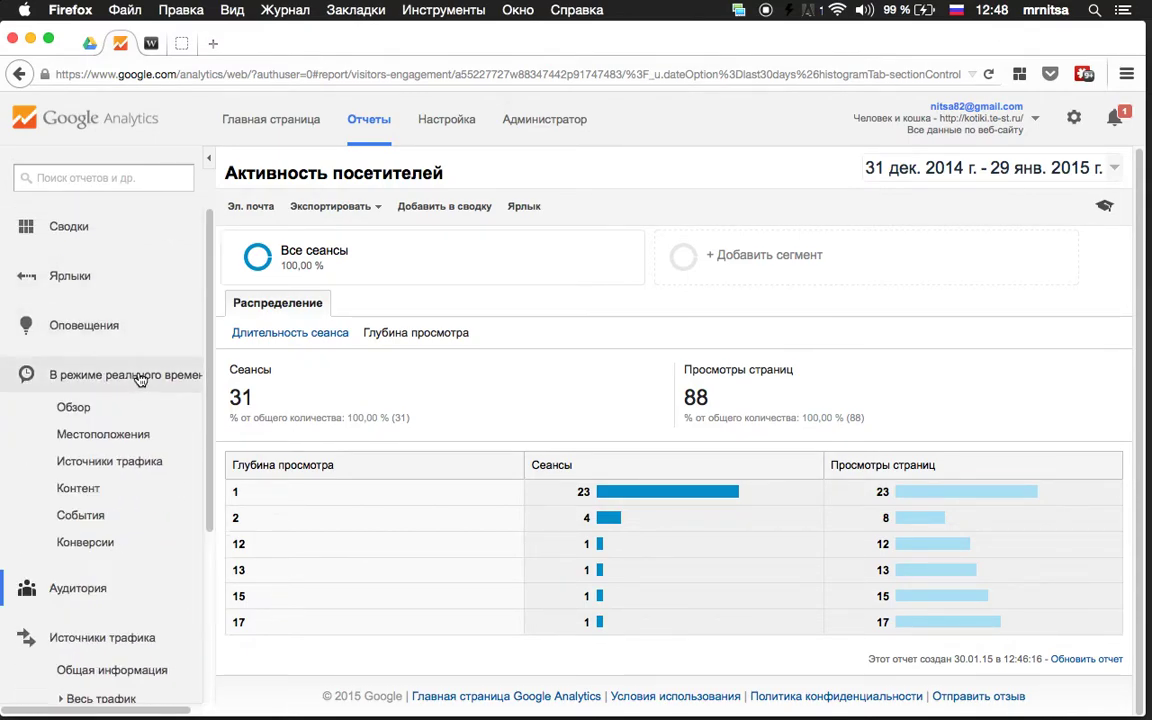
pyautogui.click(74, 407)
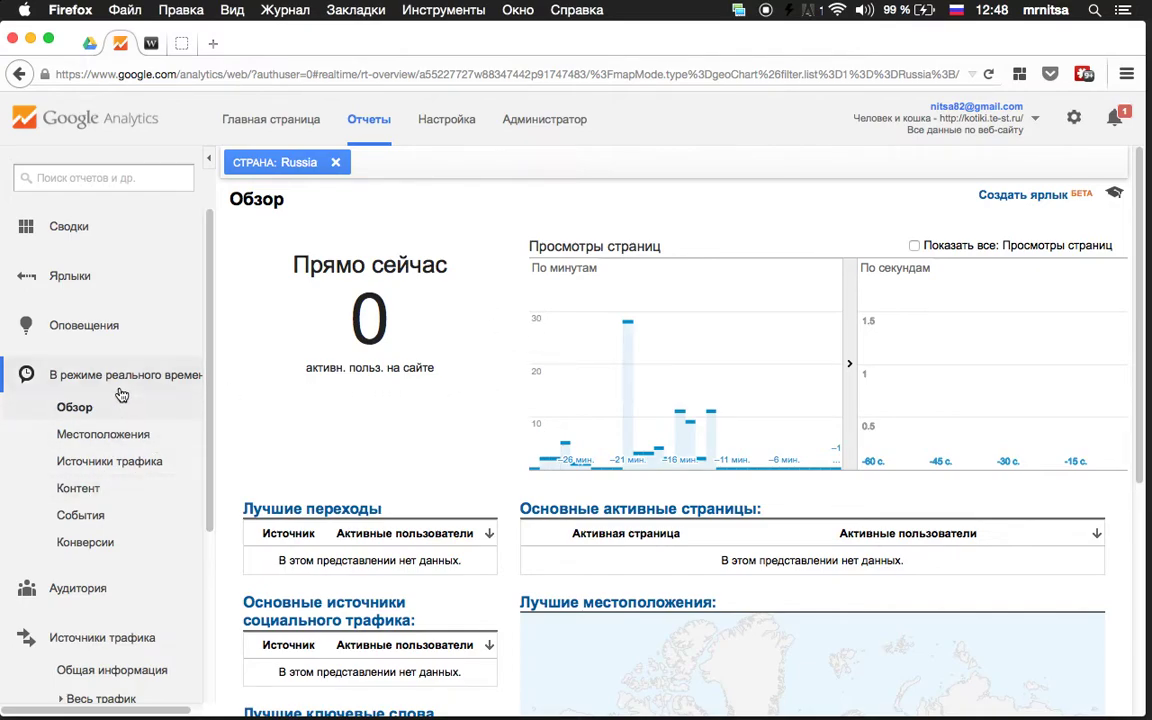
pyautogui.click(335, 162)
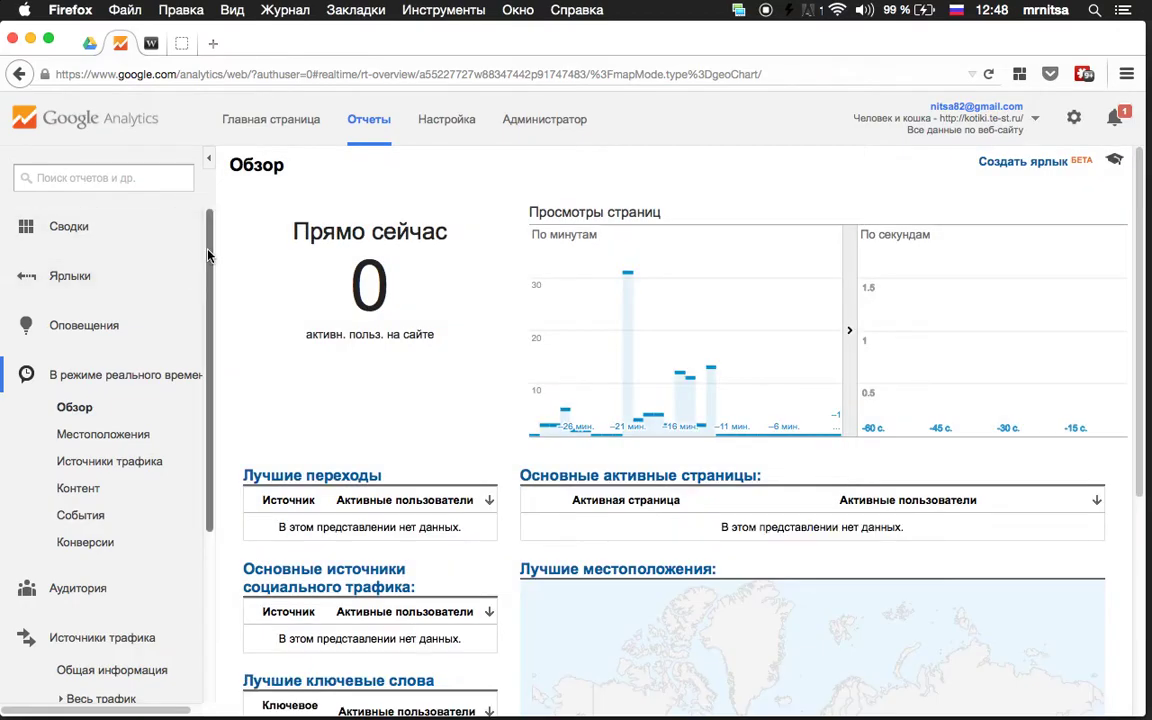
# Open the personal dashboard Моя сводка and examine its widgets on users, sessions, browsers and bounce rate
pyautogui.click(100, 228)
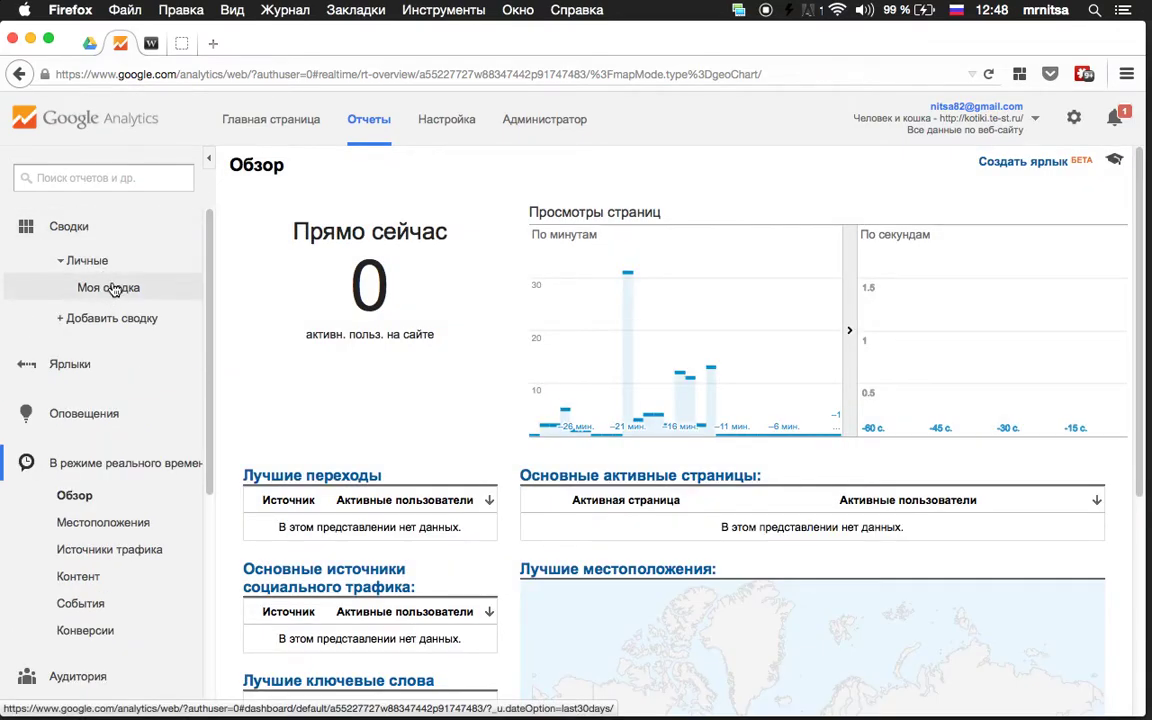
pyautogui.click(110, 288)
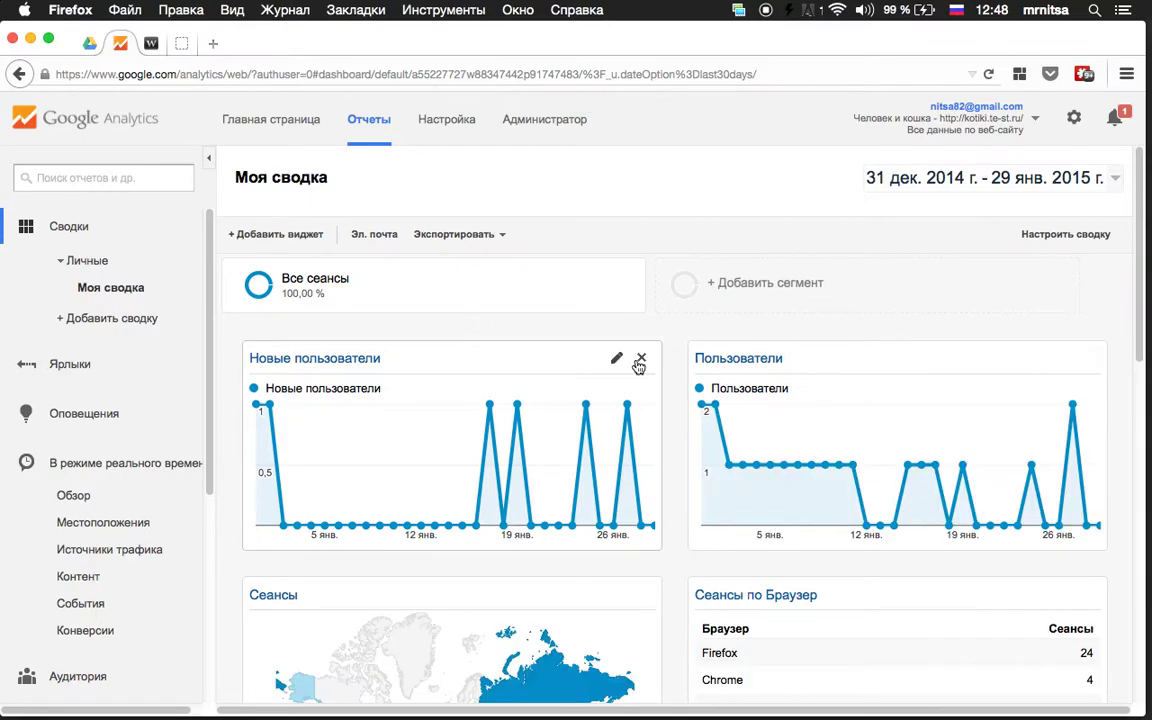
pyautogui.scroll(-4, 896, 421)
pyautogui.scroll(-1, 612, 415)
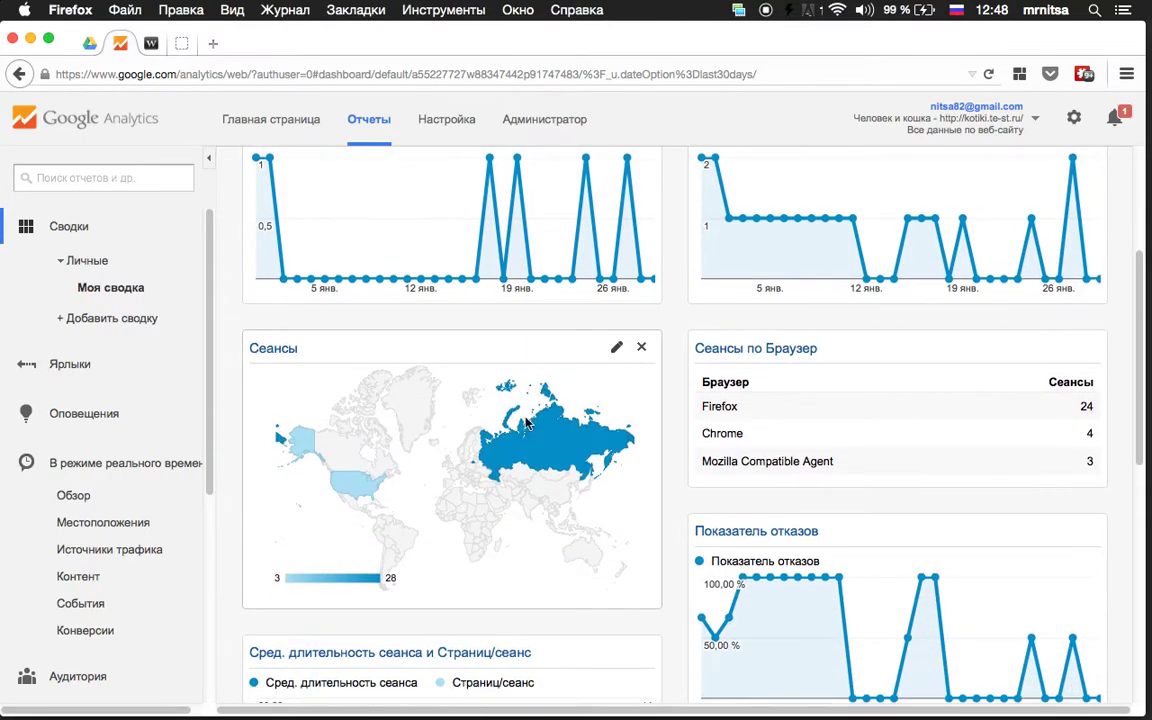
pyautogui.scroll(-1, 660, 410)
pyautogui.scroll(6, 400, 376)
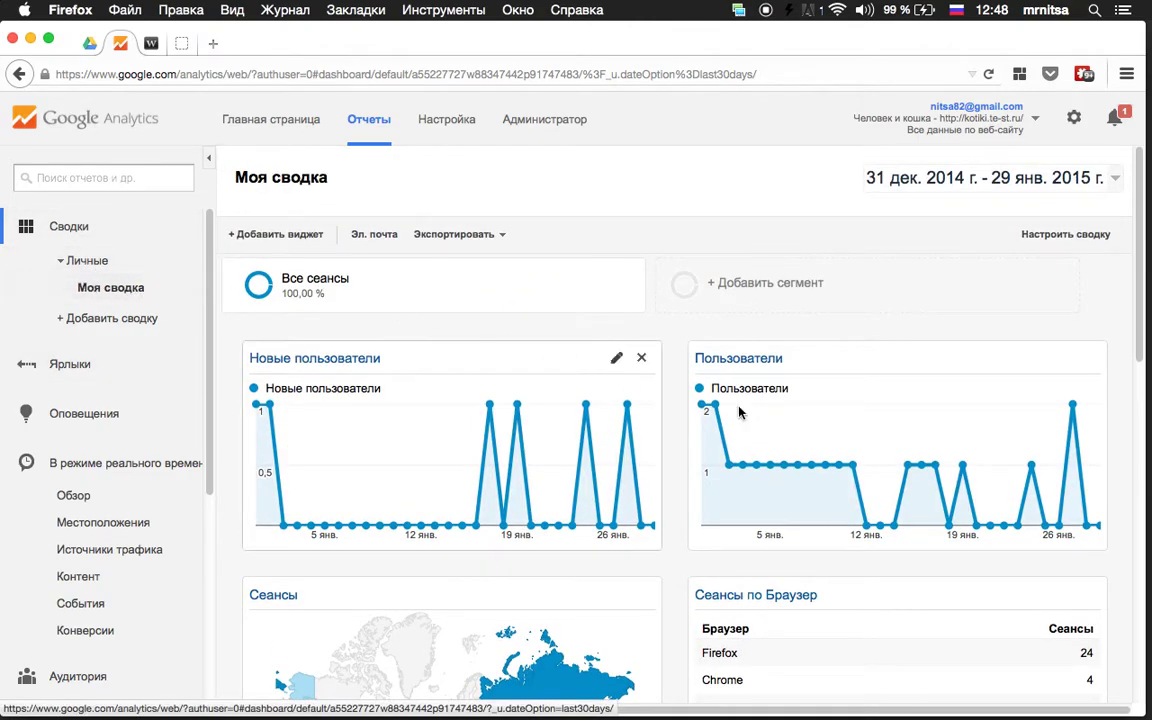
pyautogui.scroll(-1, 949, 357)
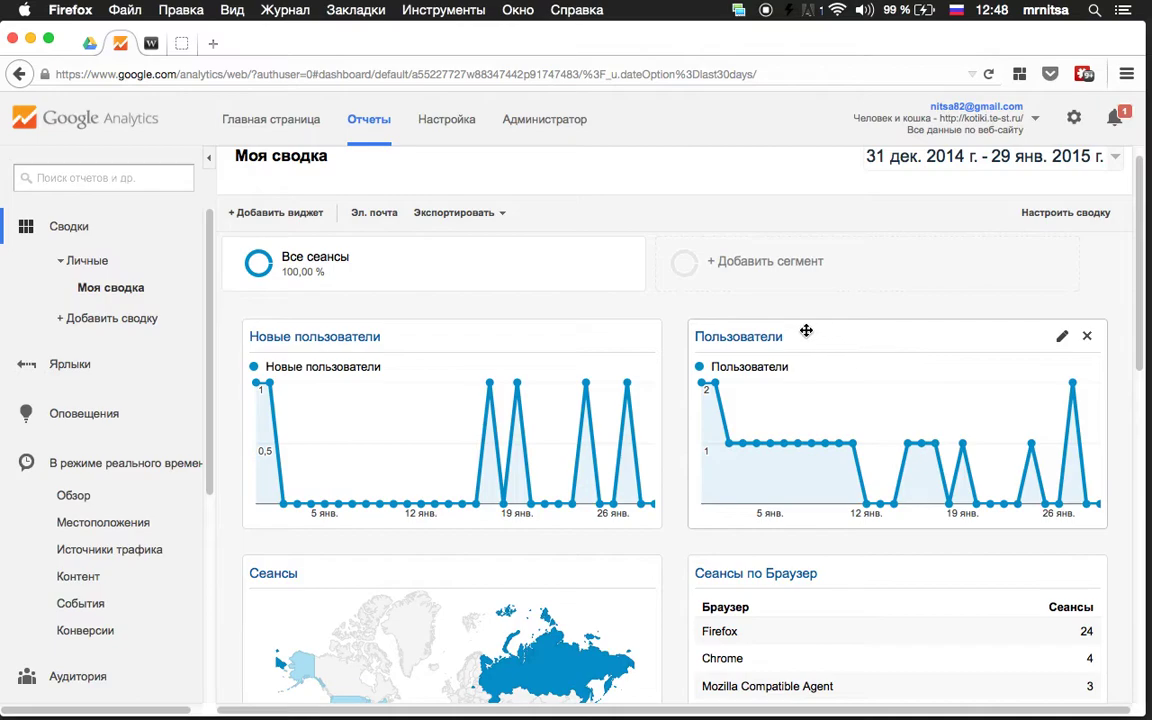
pyautogui.scroll(1, 860, 320)
pyautogui.scroll(-5, 900, 325)
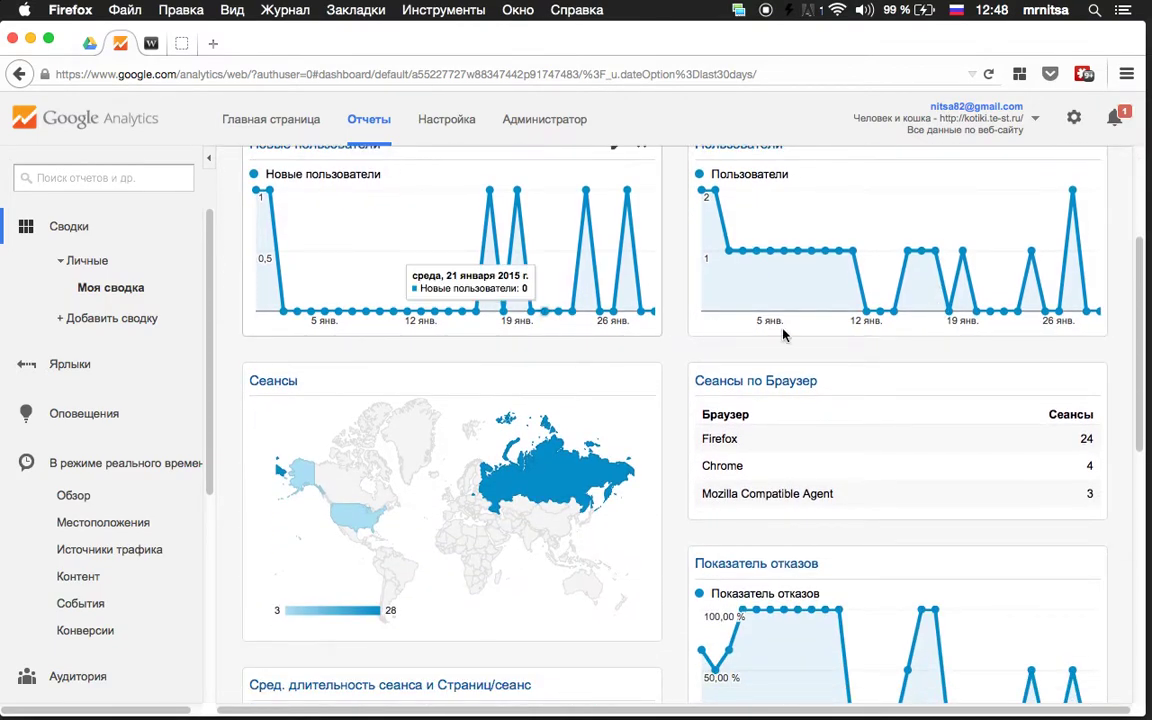
pyautogui.scroll(-2, 877, 365)
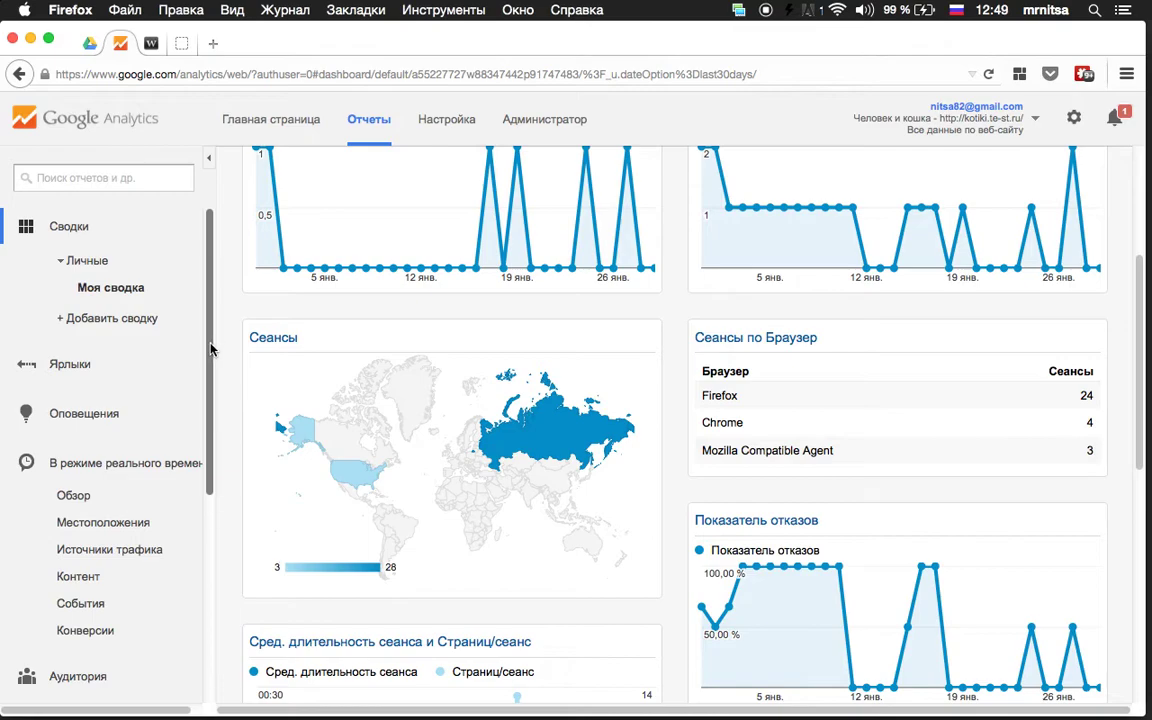
pyautogui.scroll(-4, 154, 398)
pyautogui.scroll(2, 133, 366)
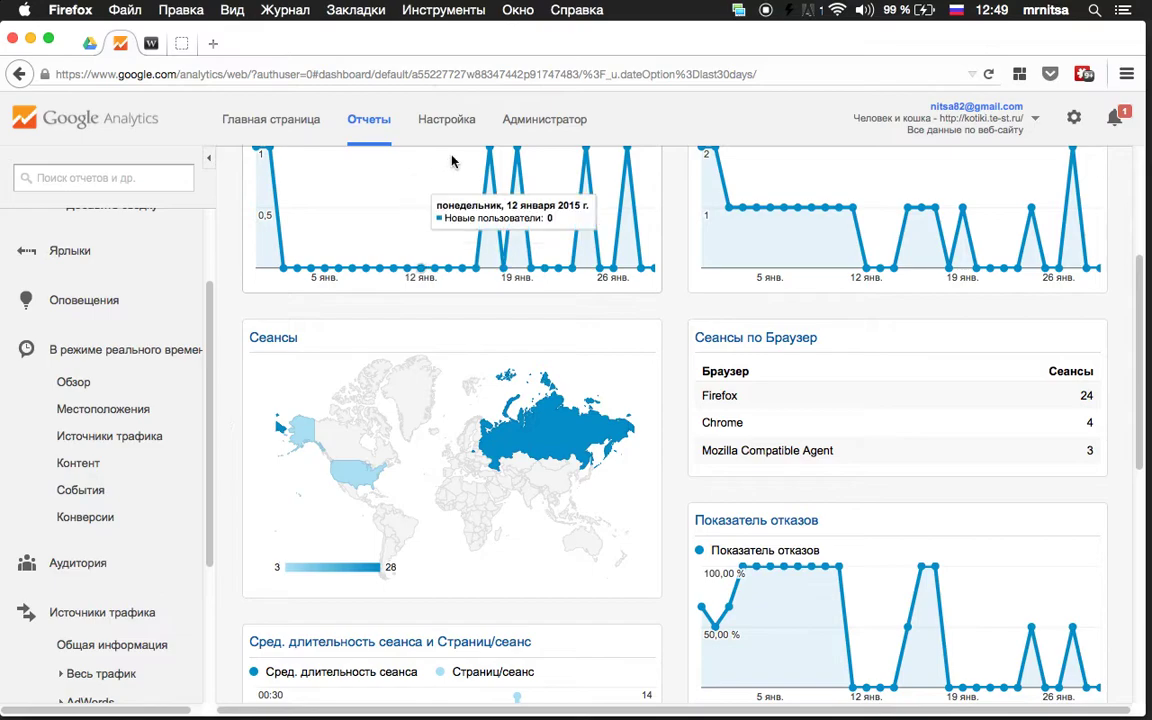
# Show the goals list of the Все данные по веб-сайту view and its new-goal form, cancel the form and return to the administrator overview
pyautogui.click(548, 120)
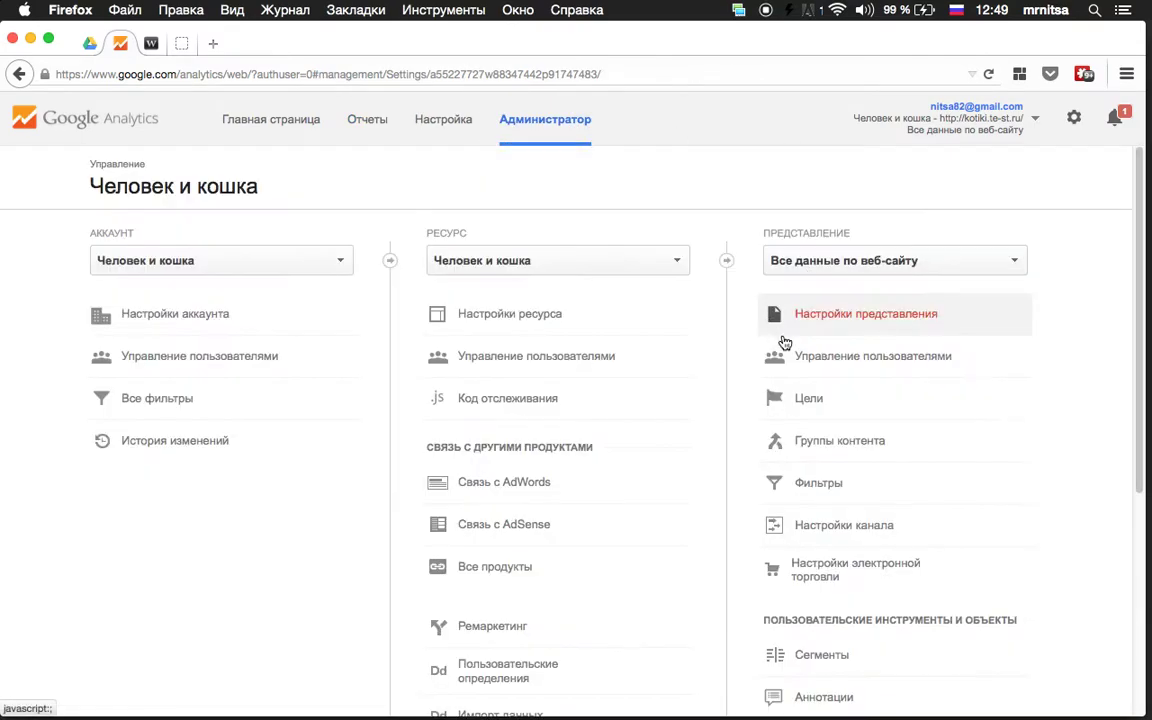
pyautogui.click(810, 398)
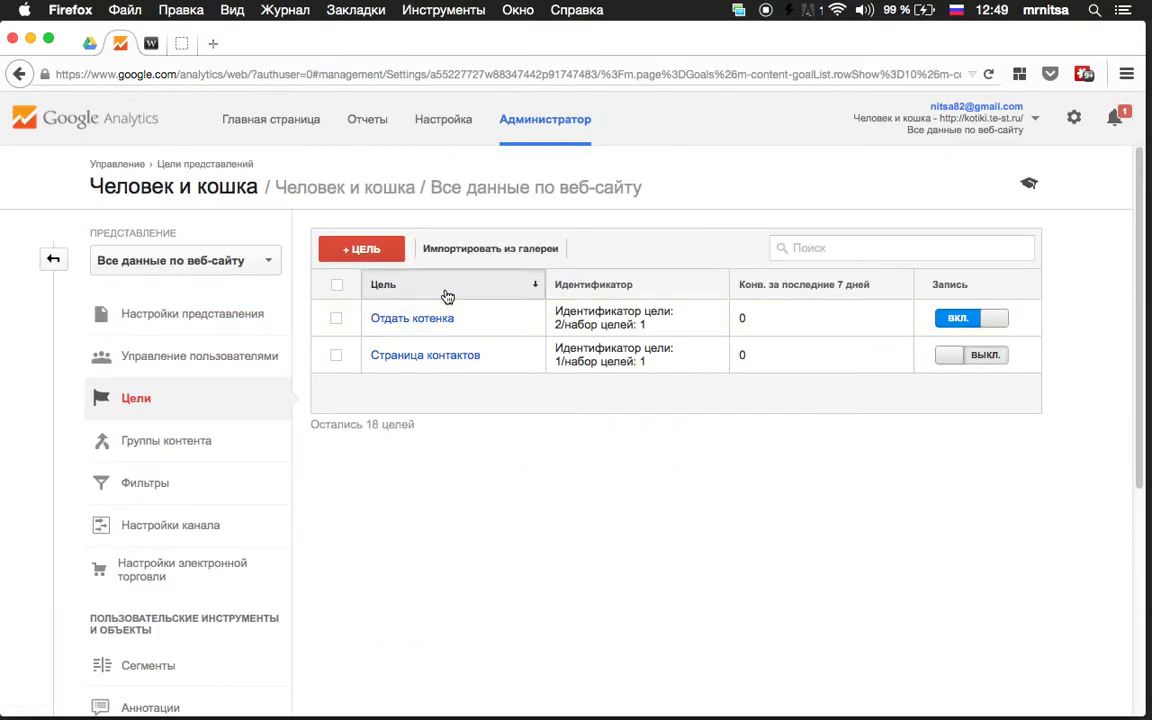
pyautogui.click(360, 248)
pyautogui.scroll(-5, 483, 393)
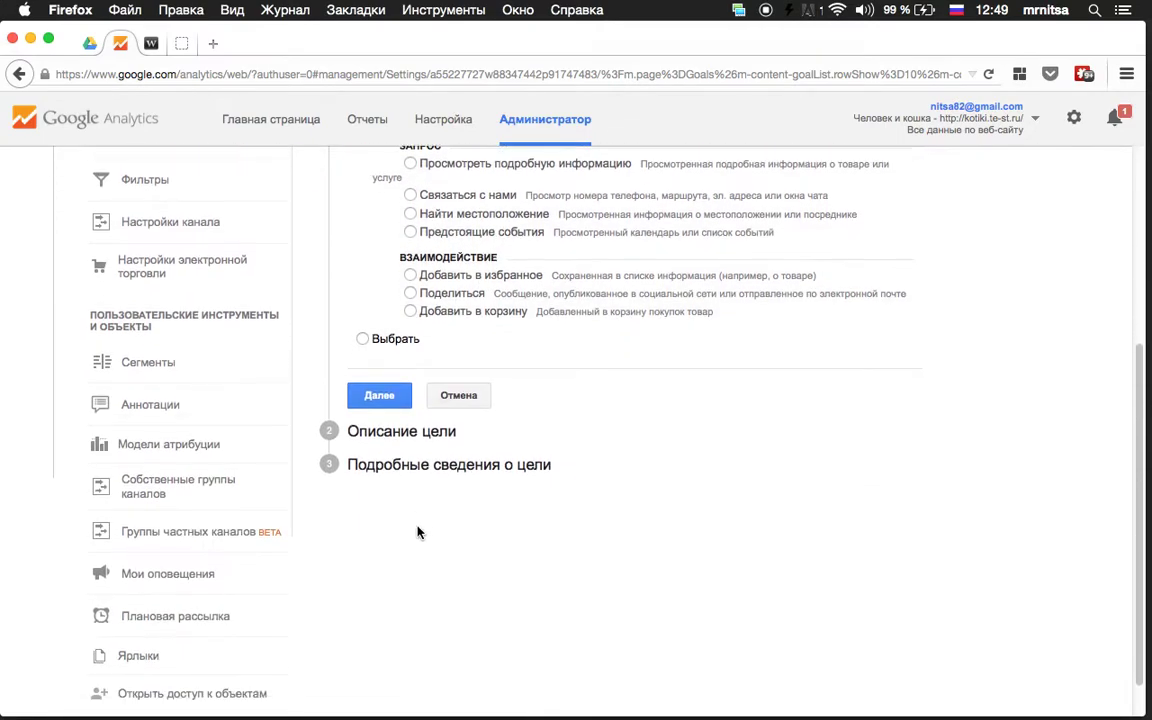
pyautogui.click(451, 396)
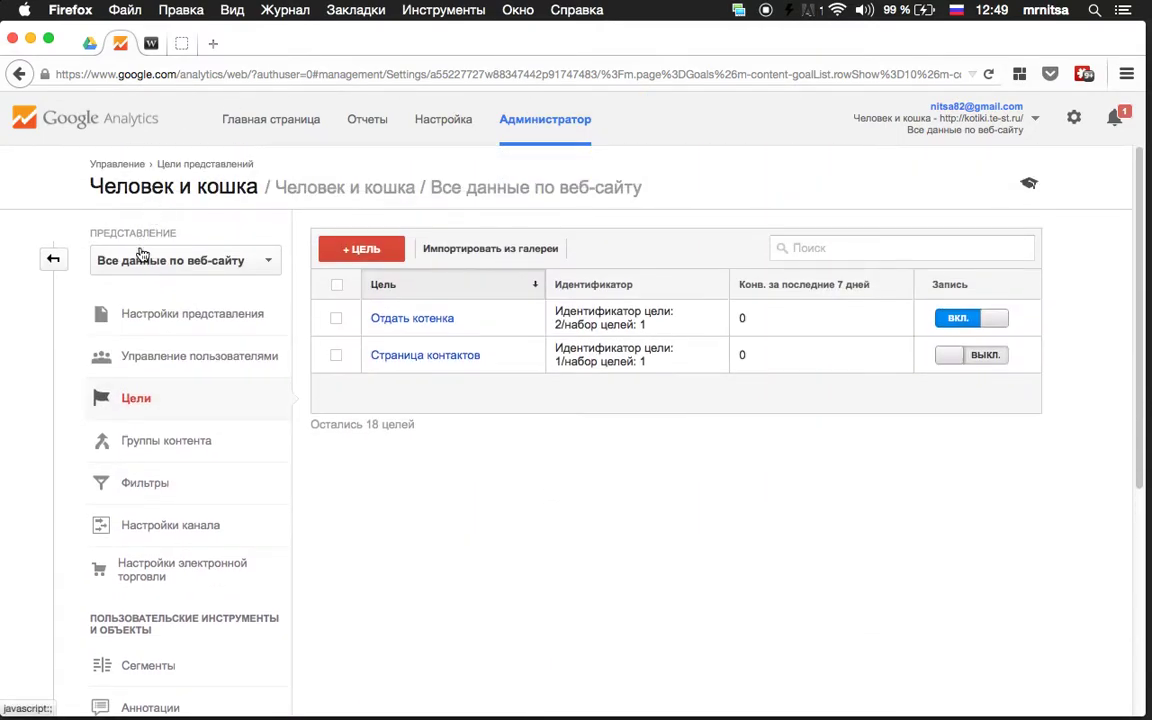
pyautogui.click(158, 186)
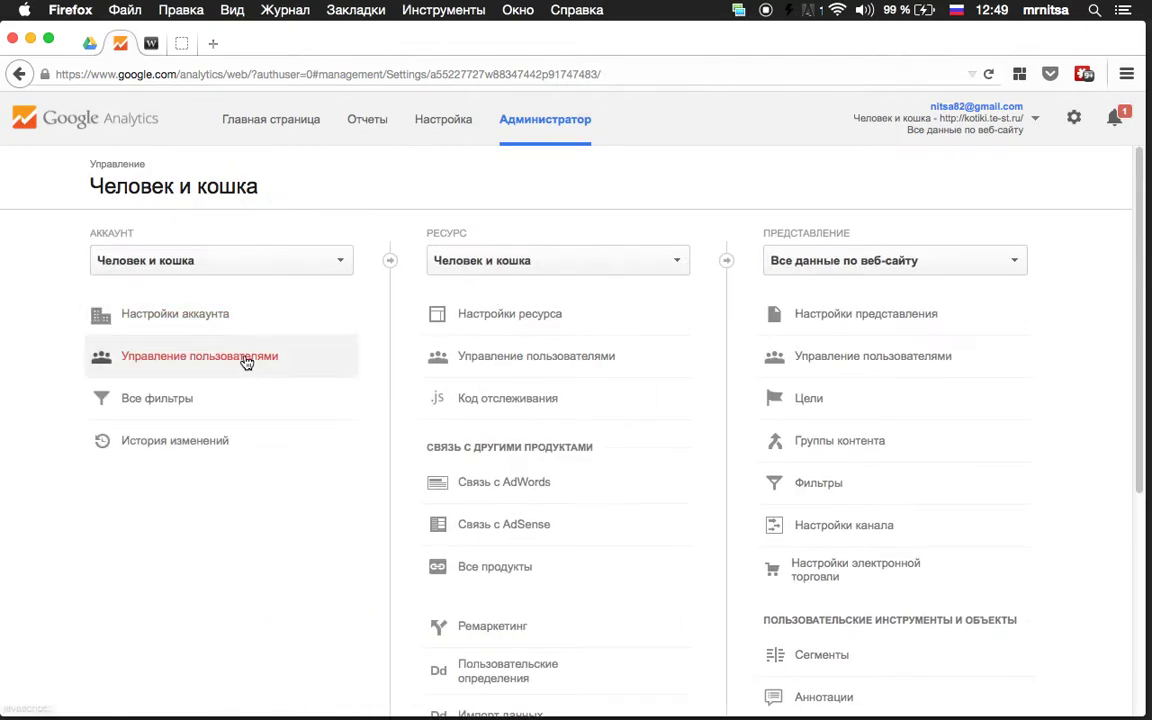
# Open the Все данные по веб-сайту view from the Analytics home page and show its real-time Конверсии report
pyautogui.click(271, 119)
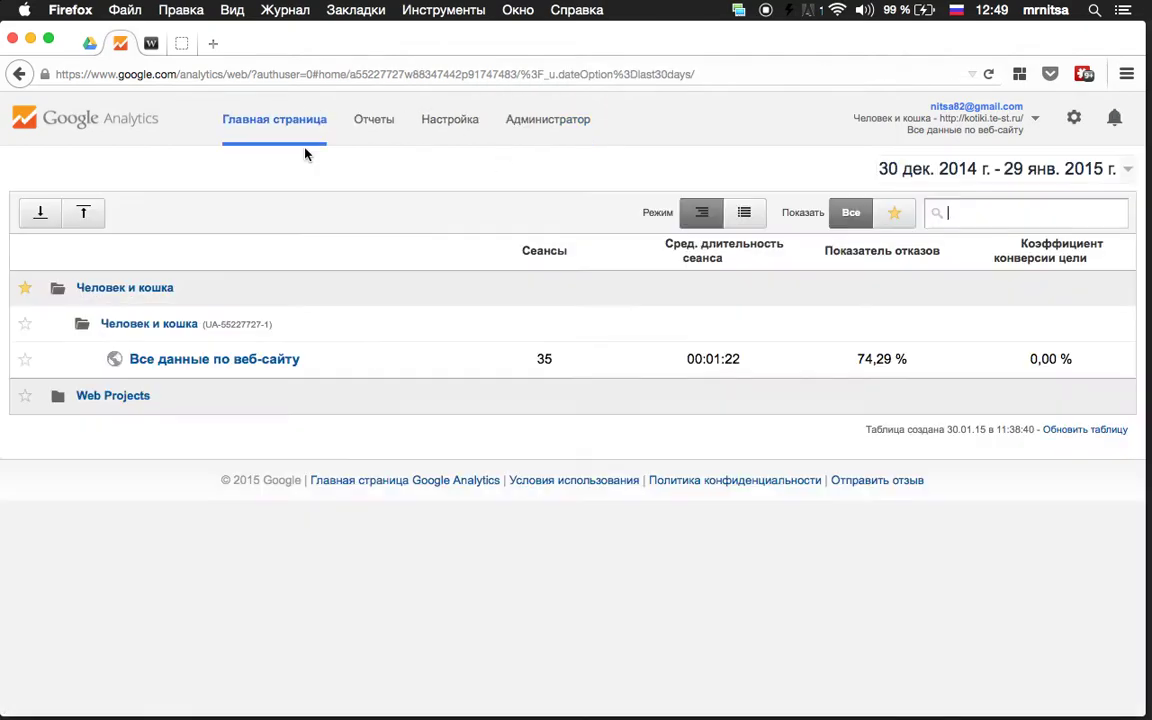
pyautogui.click(258, 362)
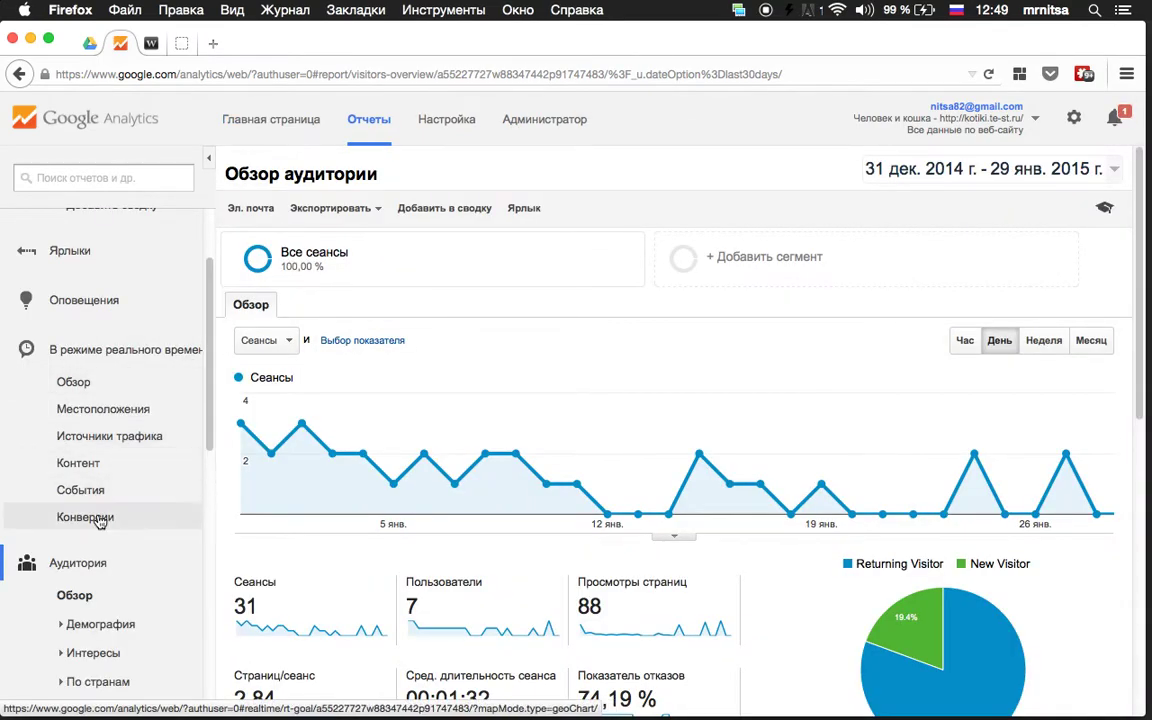
pyautogui.click(150, 516)
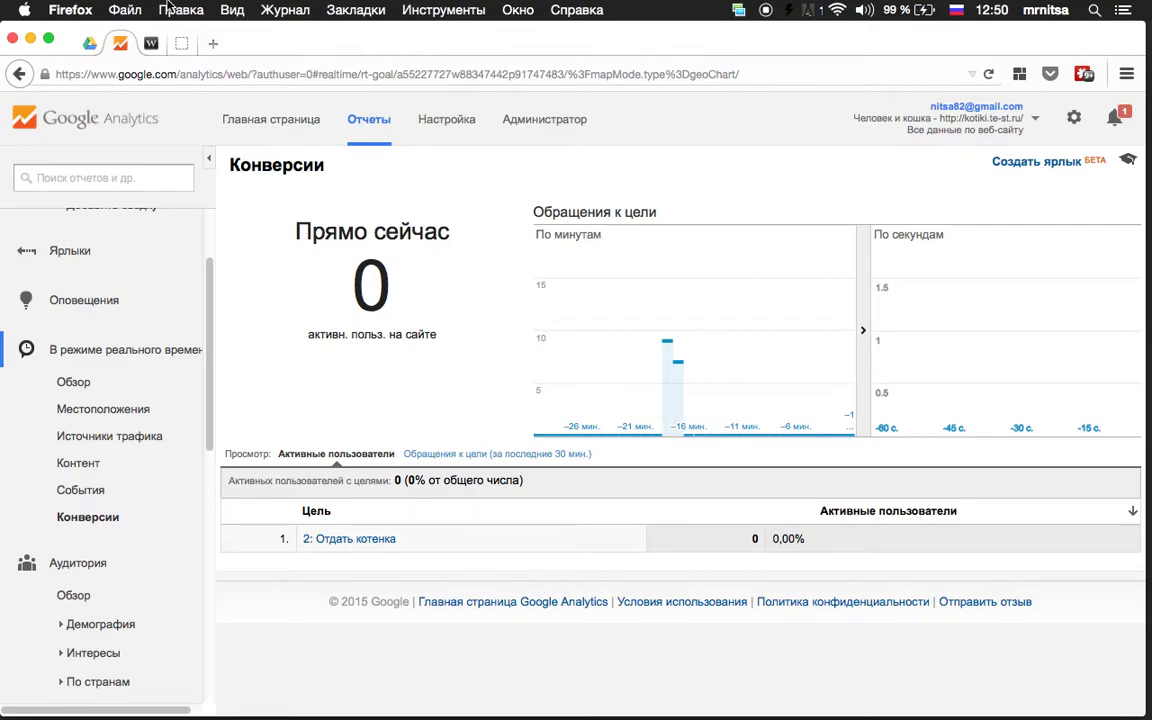
# Check the webinar chat for new questions, show the WordPress console and return to the real-time Конверсии report
pyautogui.click(151, 44)
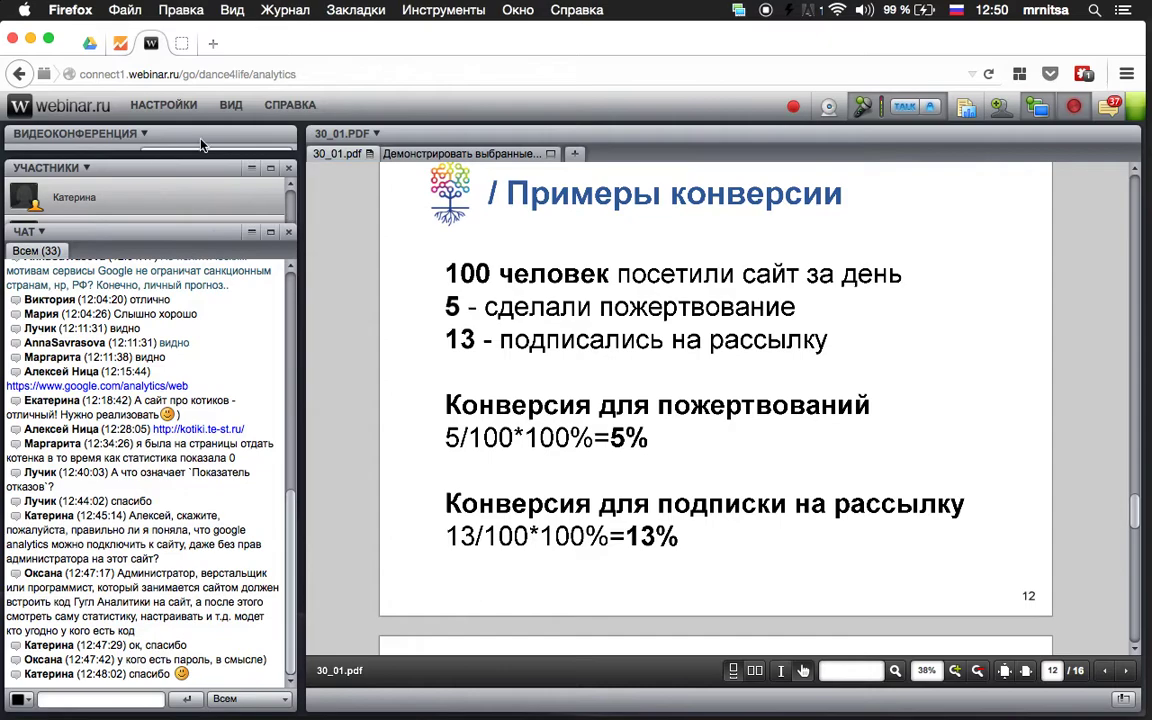
pyautogui.click(181, 44)
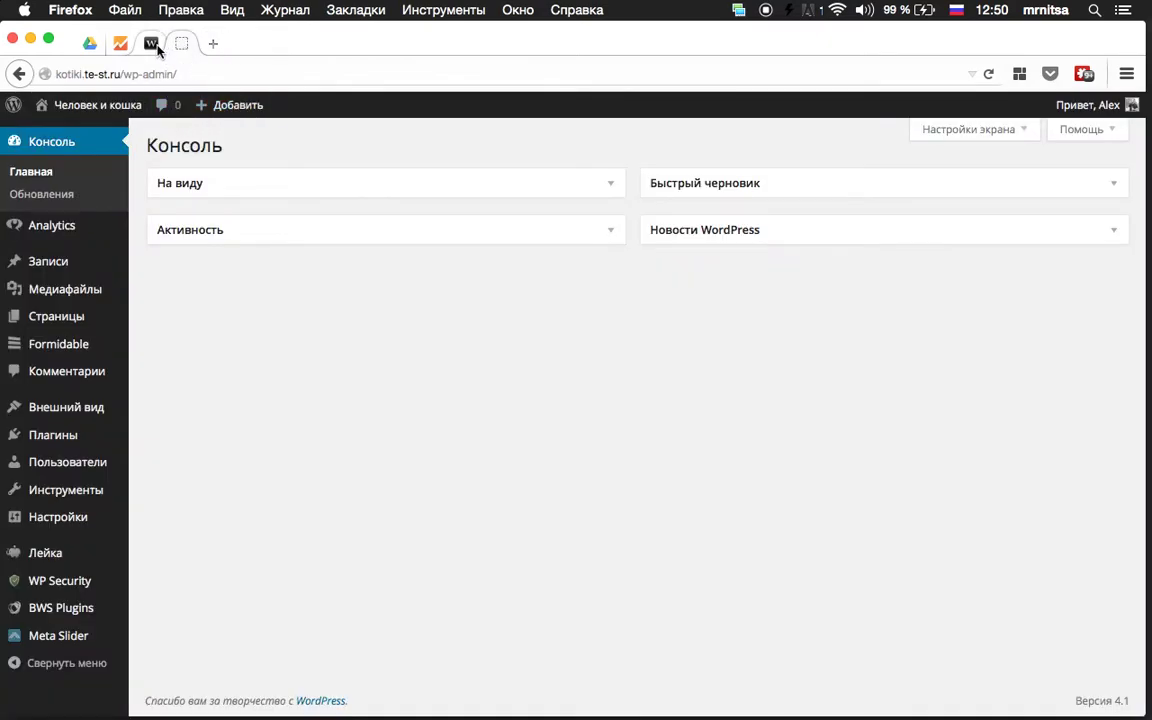
pyautogui.click(150, 44)
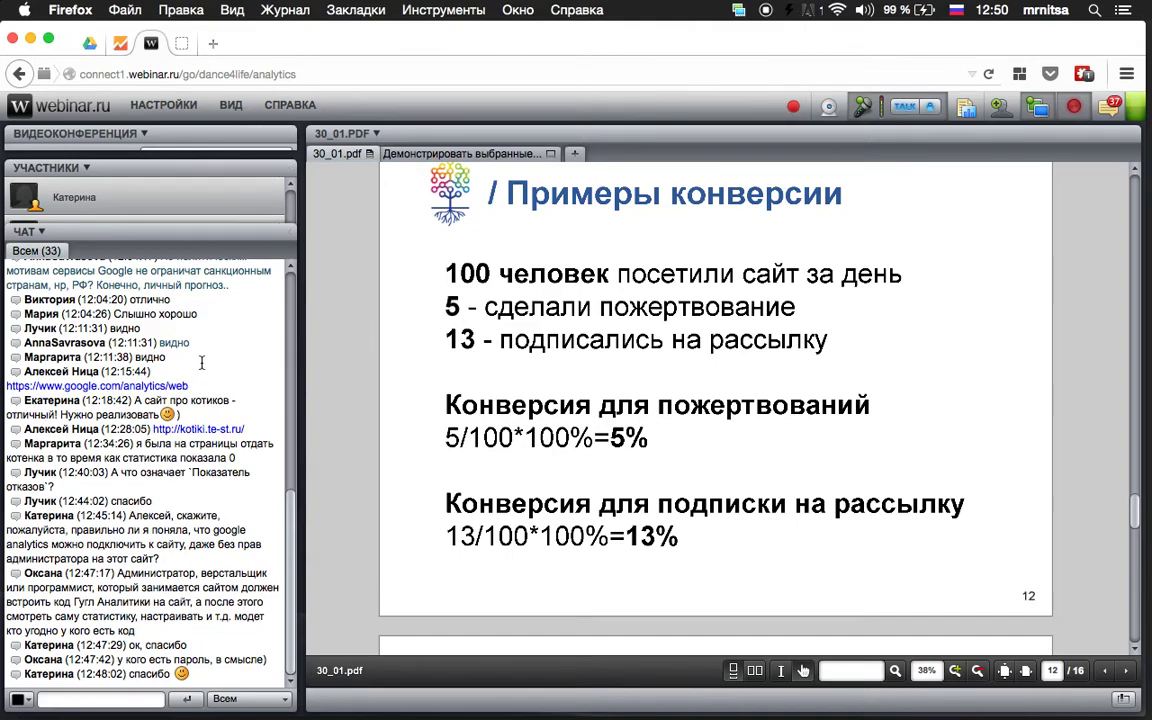
pyautogui.click(182, 44)
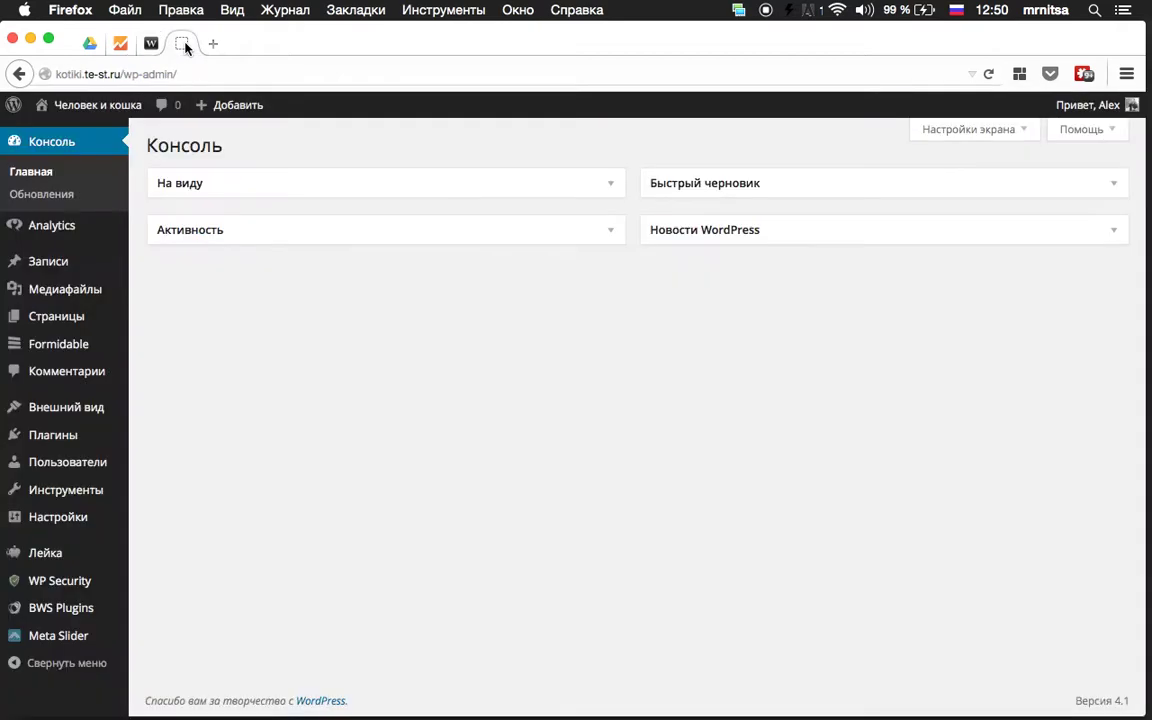
pyautogui.click(120, 43)
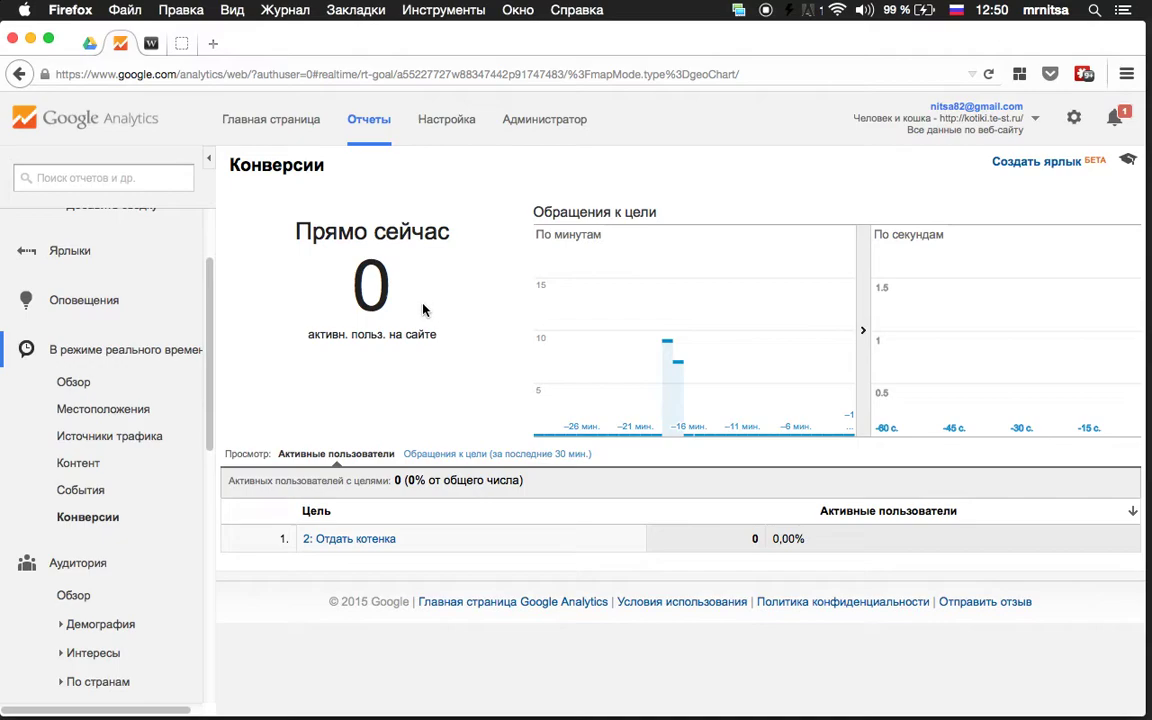
# Read the newest participant question in the webinar chat and switch back to Google Analytics
pyautogui.click(148, 44)
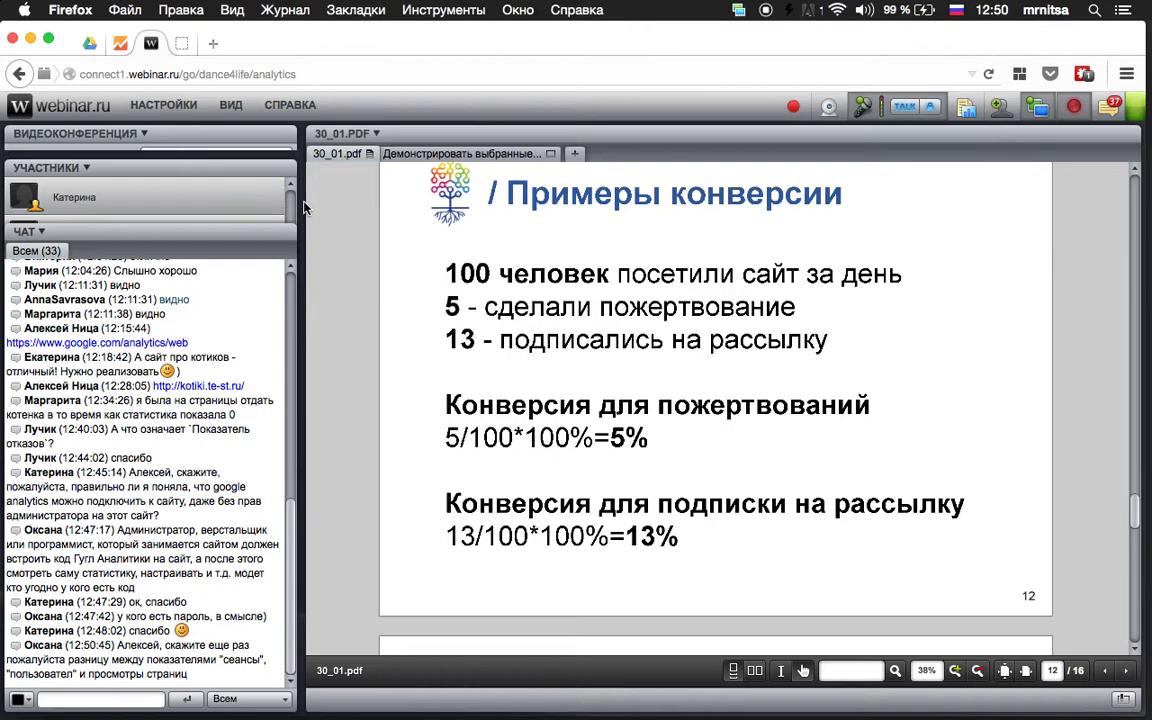
pyautogui.click(181, 43)
pyautogui.click(120, 43)
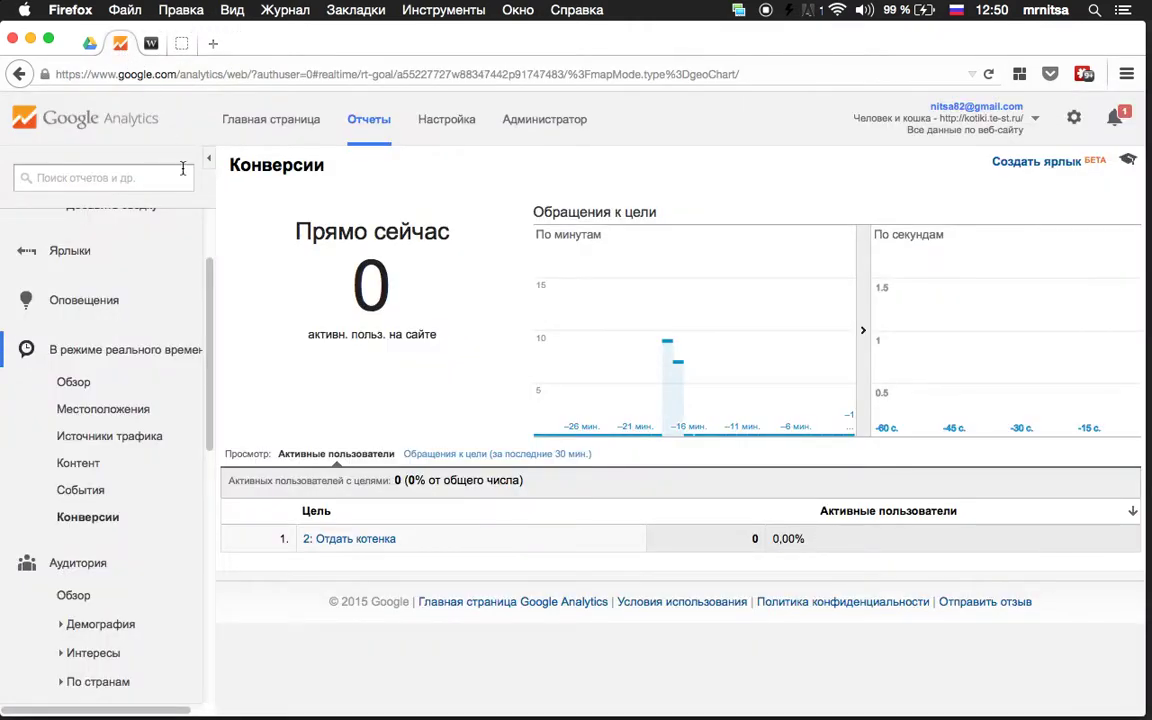
# Review the widgets of the Моя сводка dashboard and open the real-time Обзор report
pyautogui.scroll(3, 116, 383)
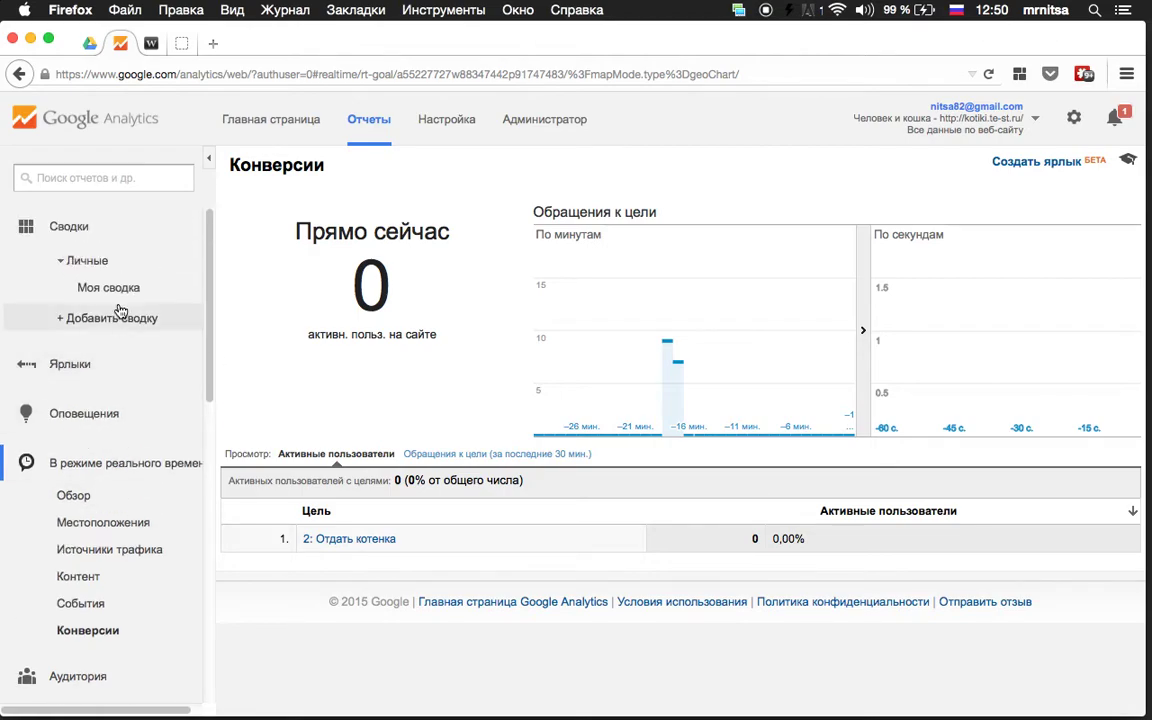
pyautogui.click(123, 288)
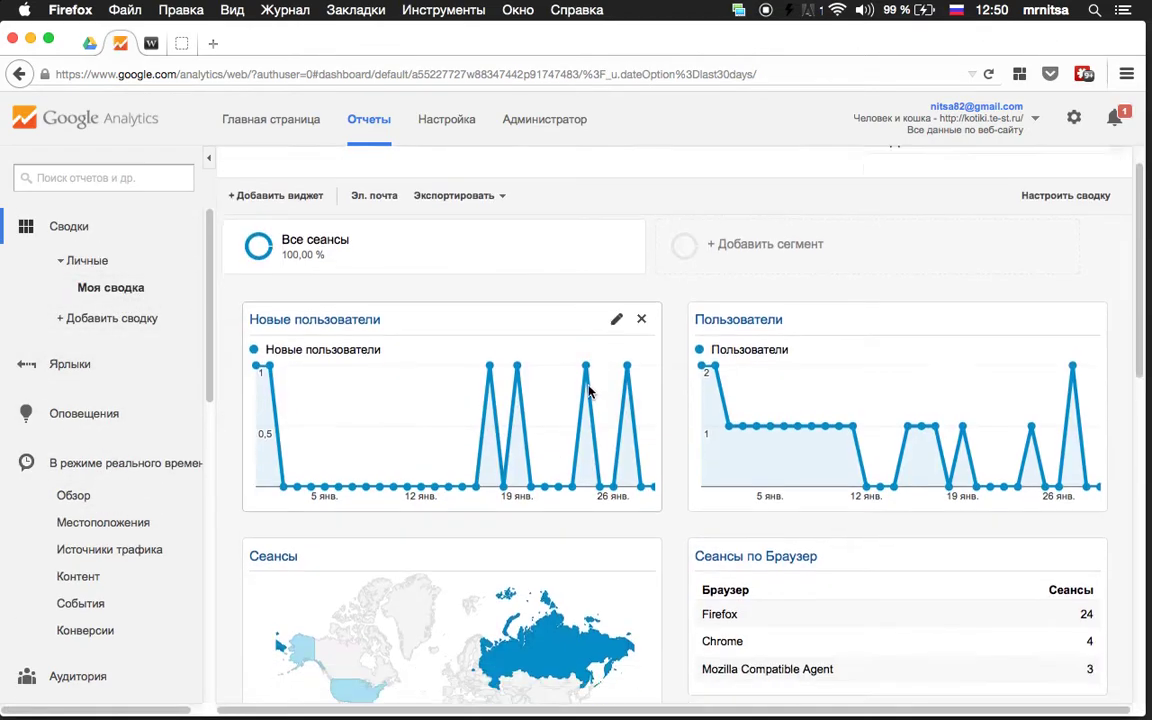
pyautogui.scroll(-5, 586, 391)
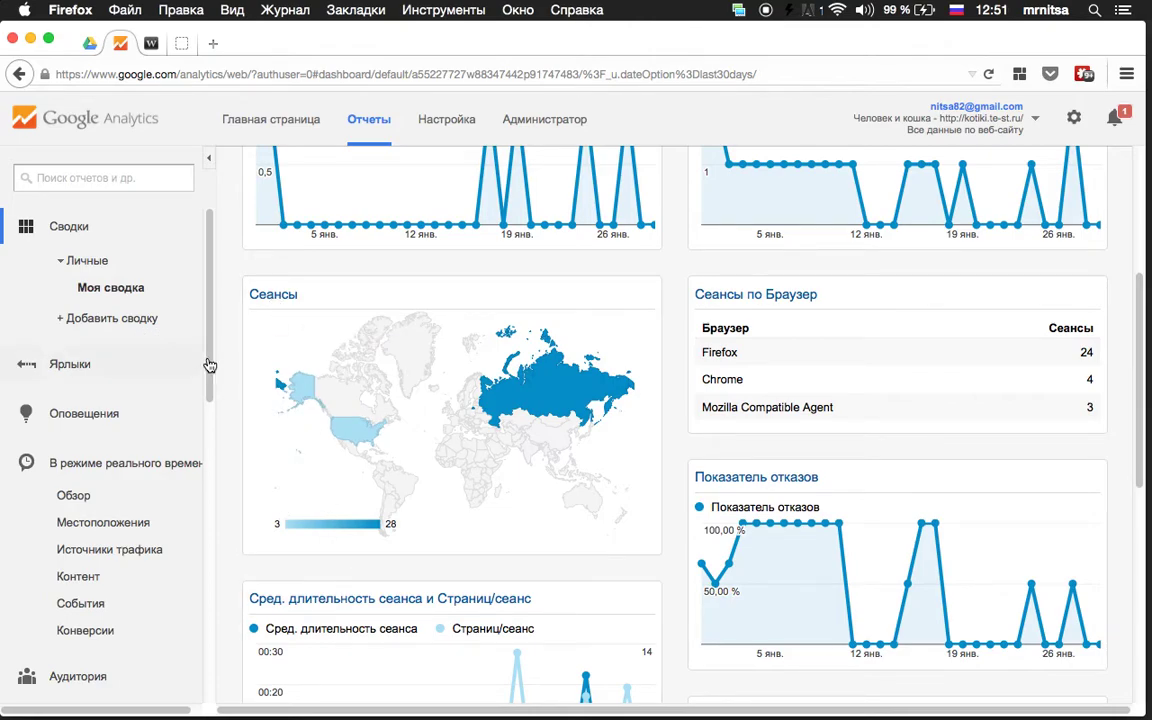
pyautogui.scroll(-4, 200, 380)
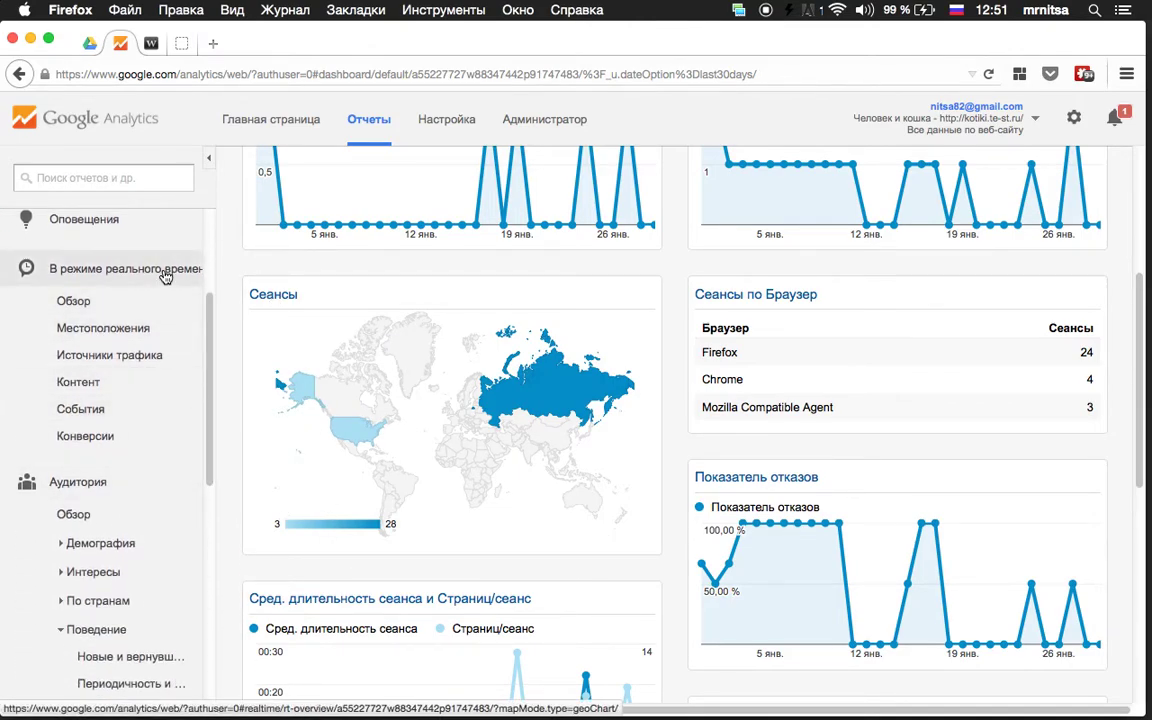
pyautogui.click(110, 302)
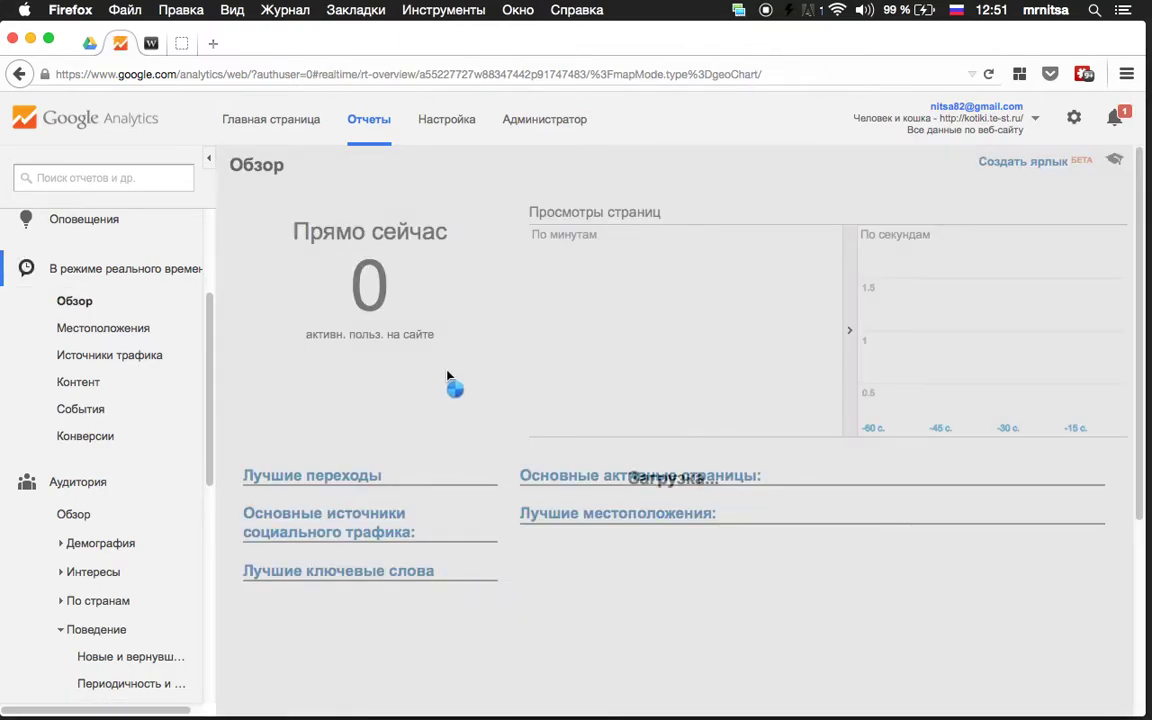
# Review the real-time Обзор report, look at the real-time Конверсии report and return to Обзор
pyautogui.scroll(-5, 489, 386)
pyautogui.scroll(5, 489, 390)
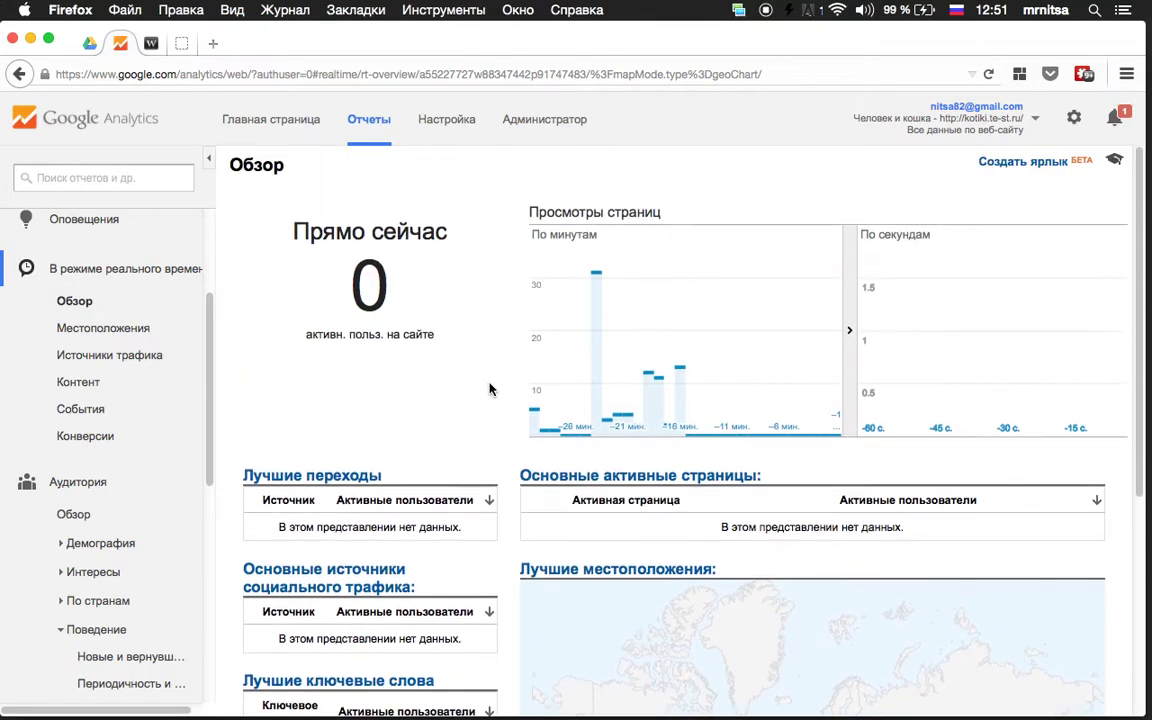
pyautogui.click(72, 302)
pyautogui.click(110, 438)
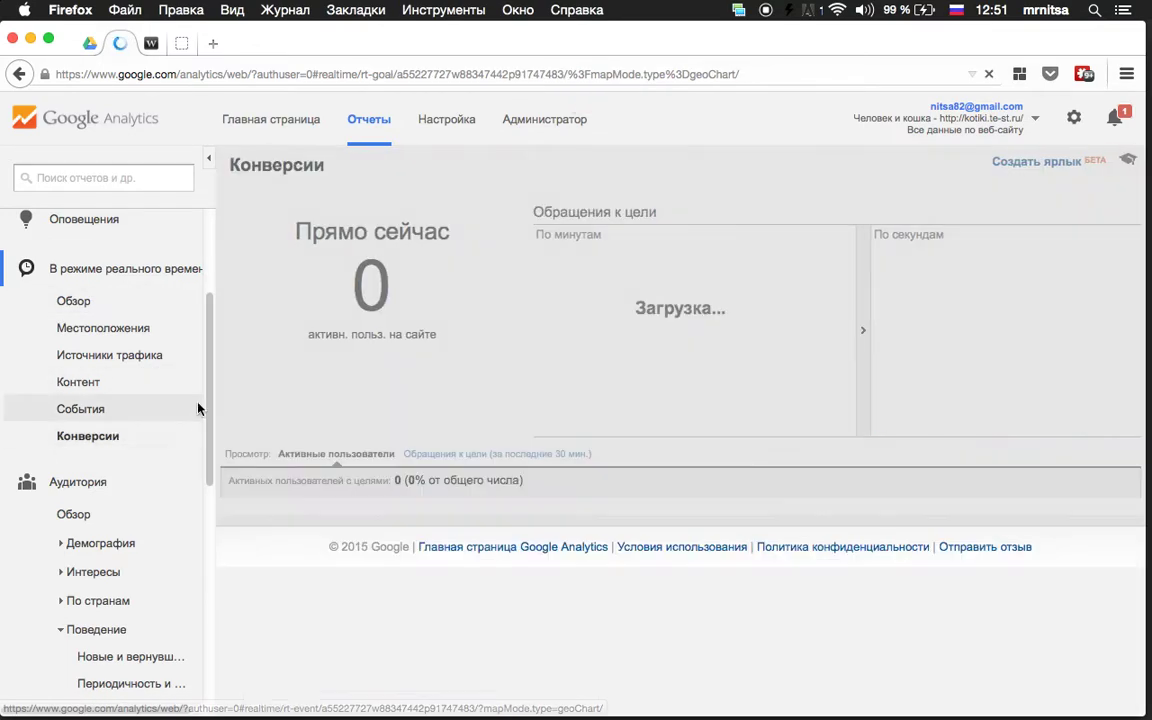
pyautogui.click(130, 302)
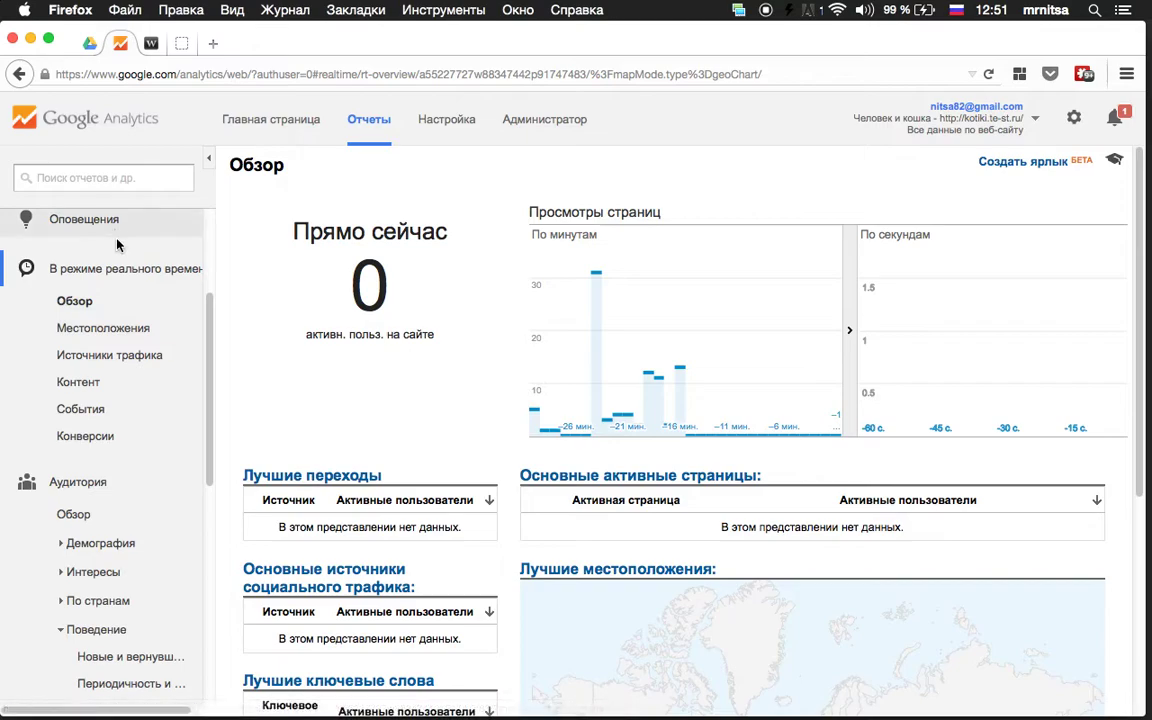
# Open the Моя сводка dashboard and examine its Все сеансы segment and the widgets down to Достигнутые цели
pyautogui.scroll(5, 113, 283)
pyautogui.click(118, 287)
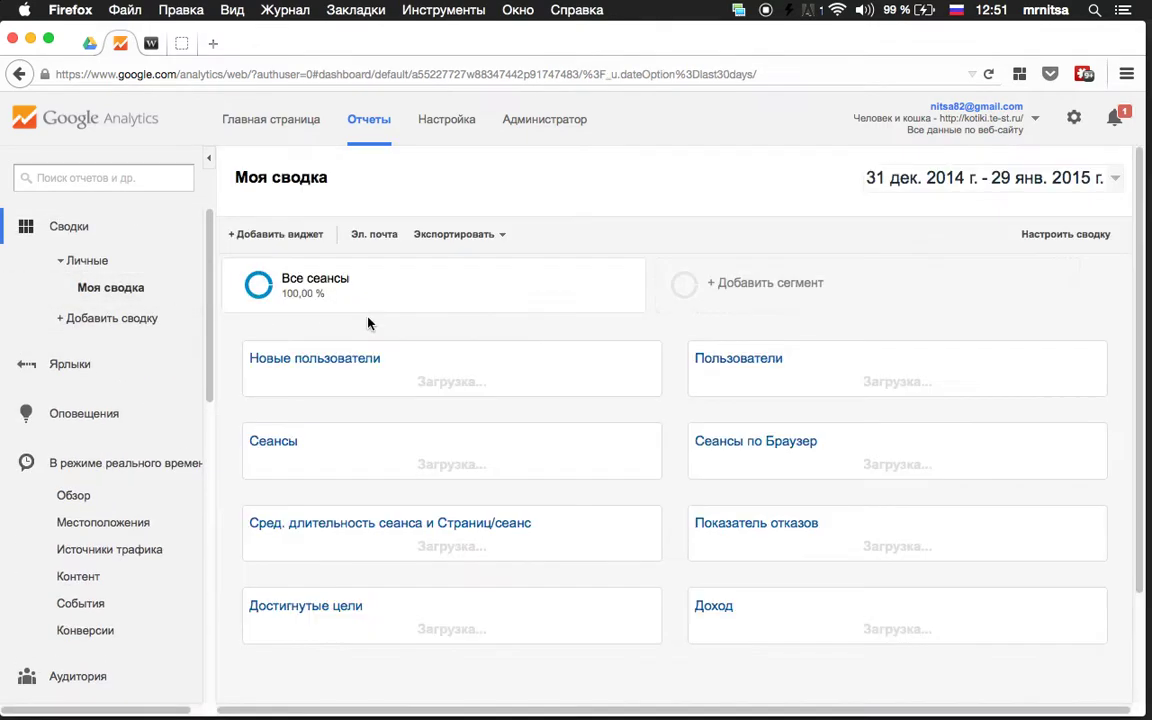
pyautogui.moveTo(256, 289)
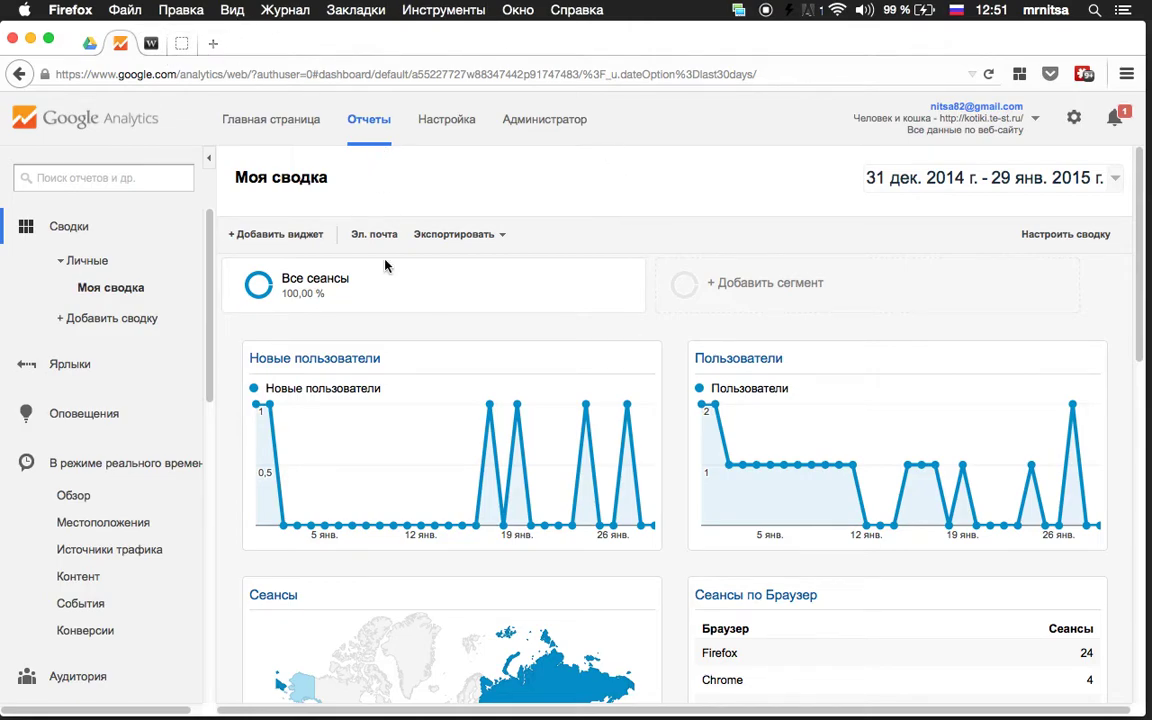
pyautogui.scroll(-3, 253, 587)
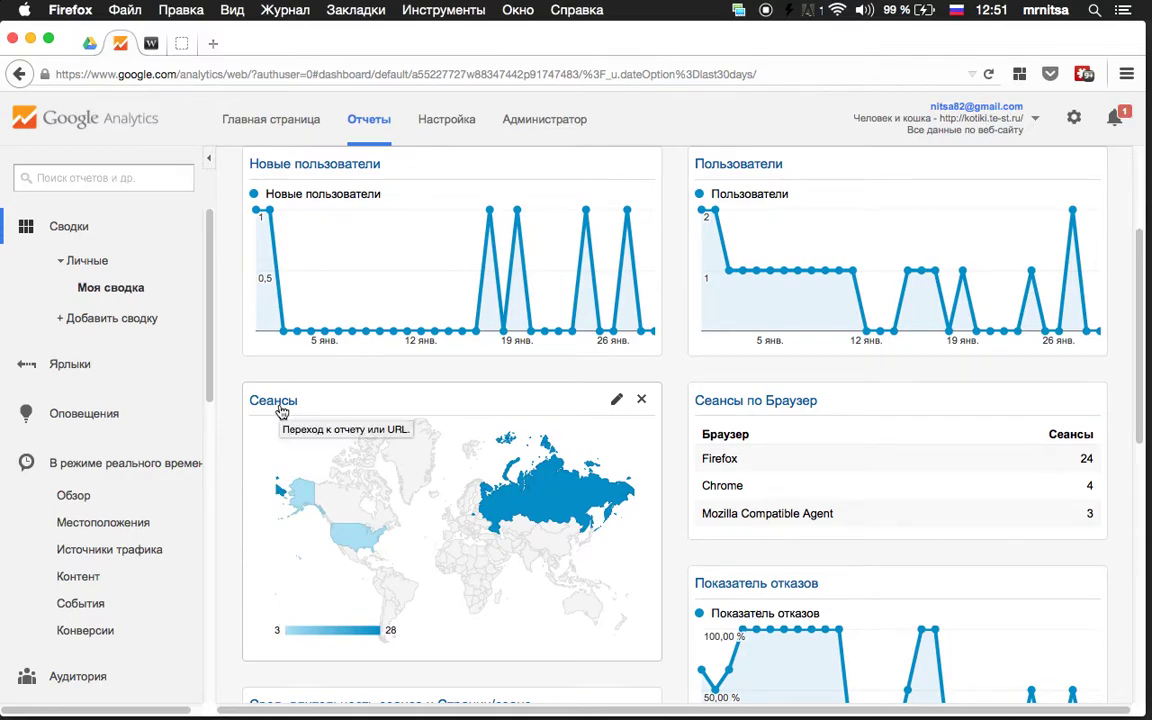
pyautogui.scroll(-10, 522, 430)
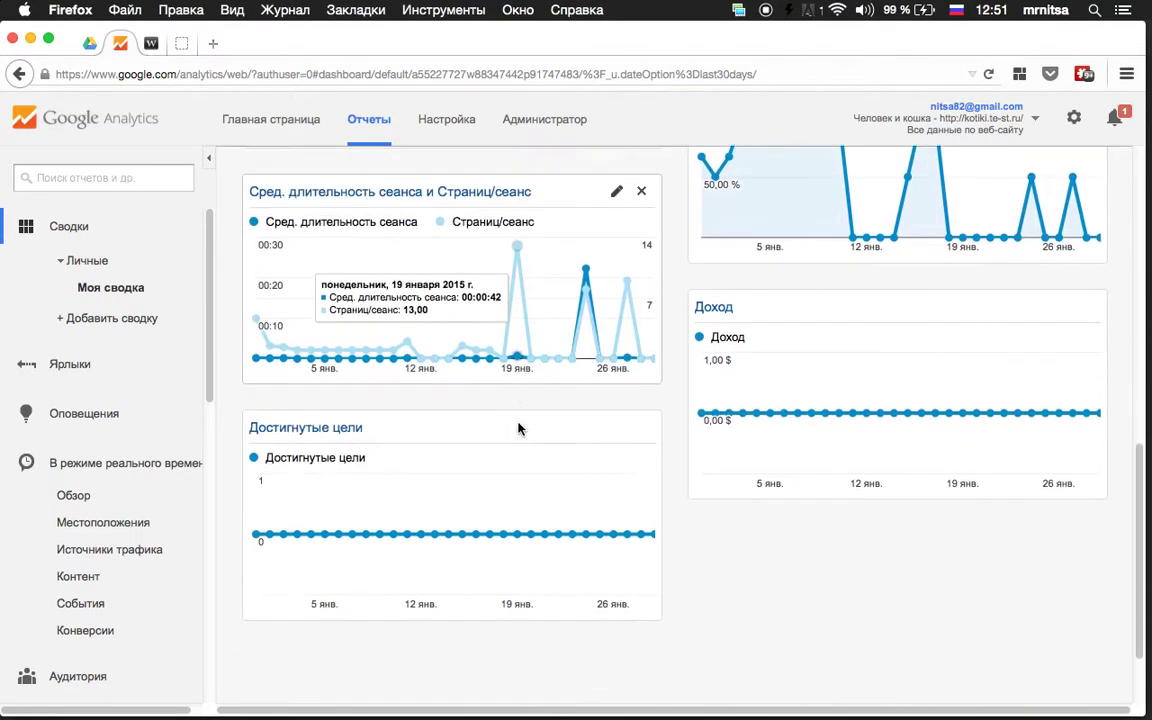
pyautogui.scroll(10, 430, 355)
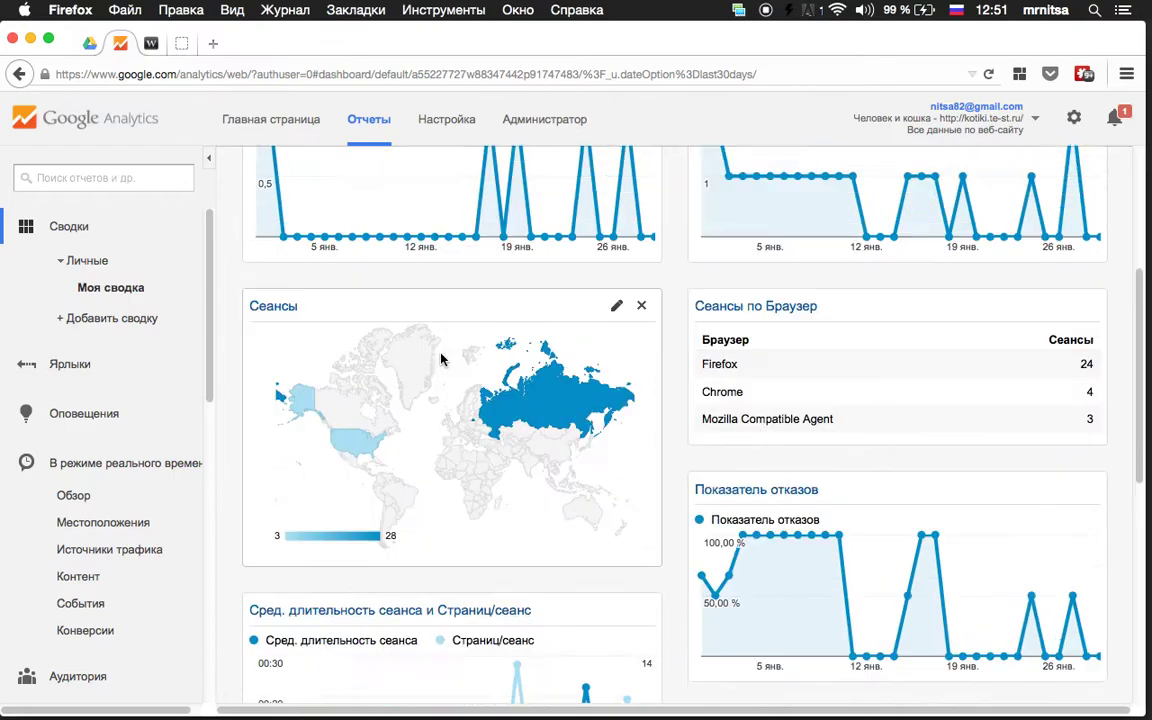
pyautogui.scroll(1, 445, 360)
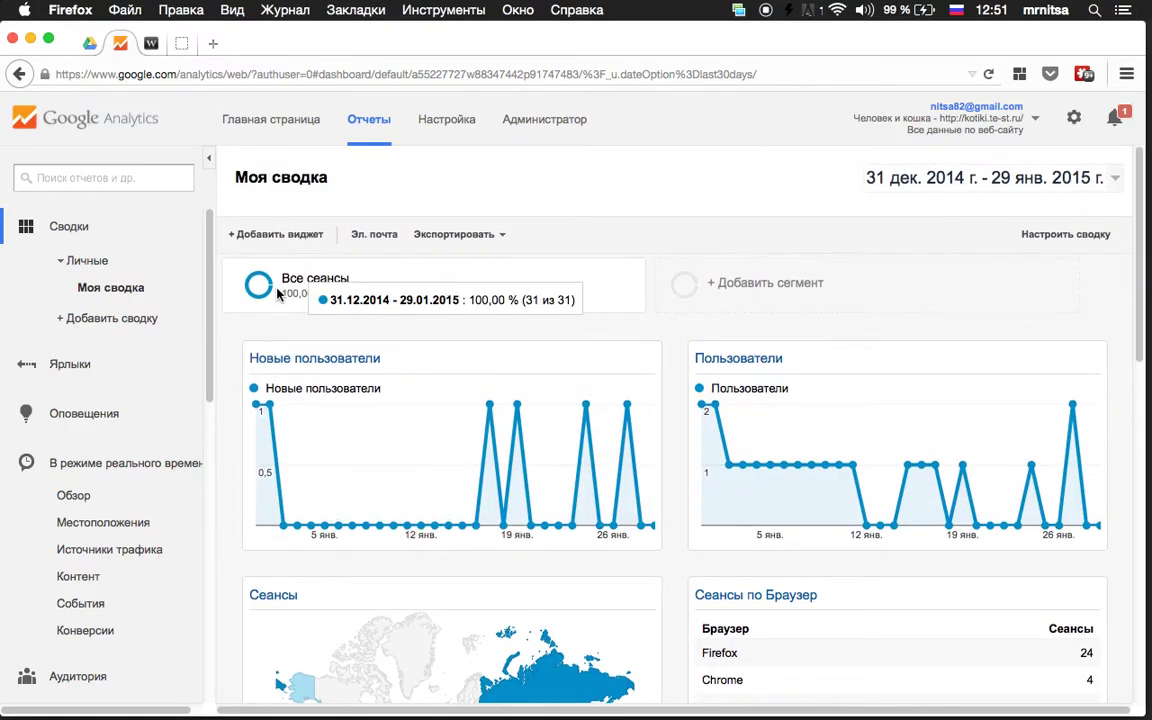
# Read the latest question in the webinar chat and return to the Моя сводка dashboard
pyautogui.click(151, 43)
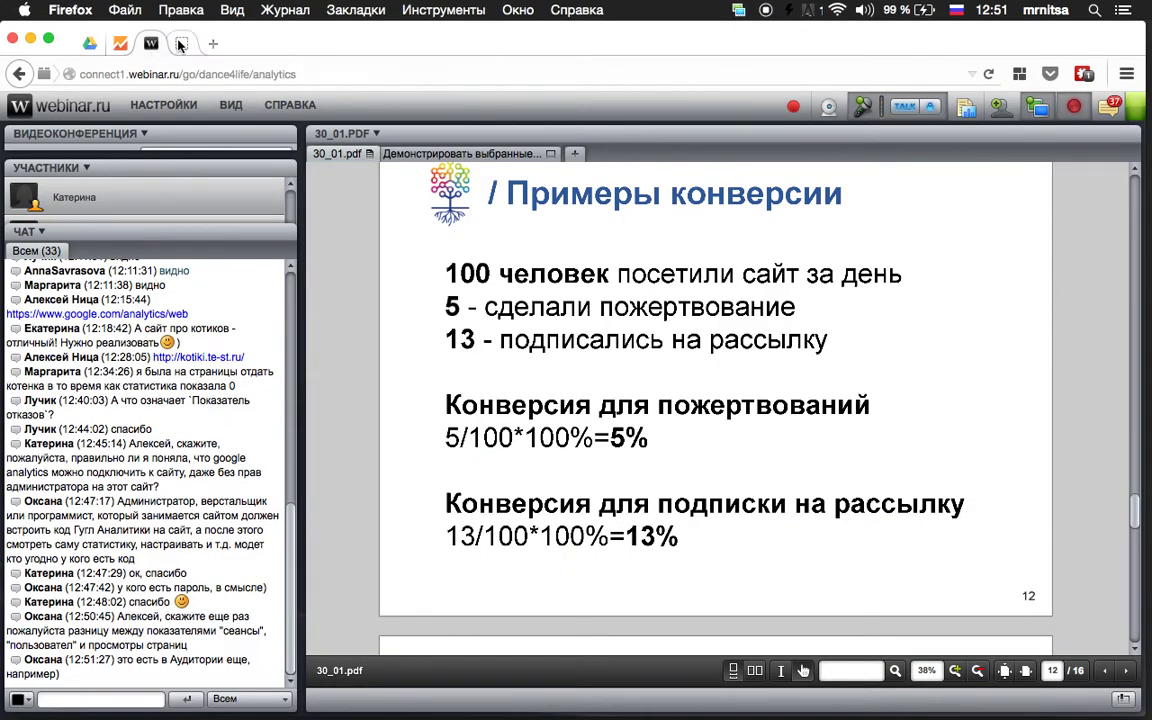
pyautogui.click(181, 43)
pyautogui.click(120, 43)
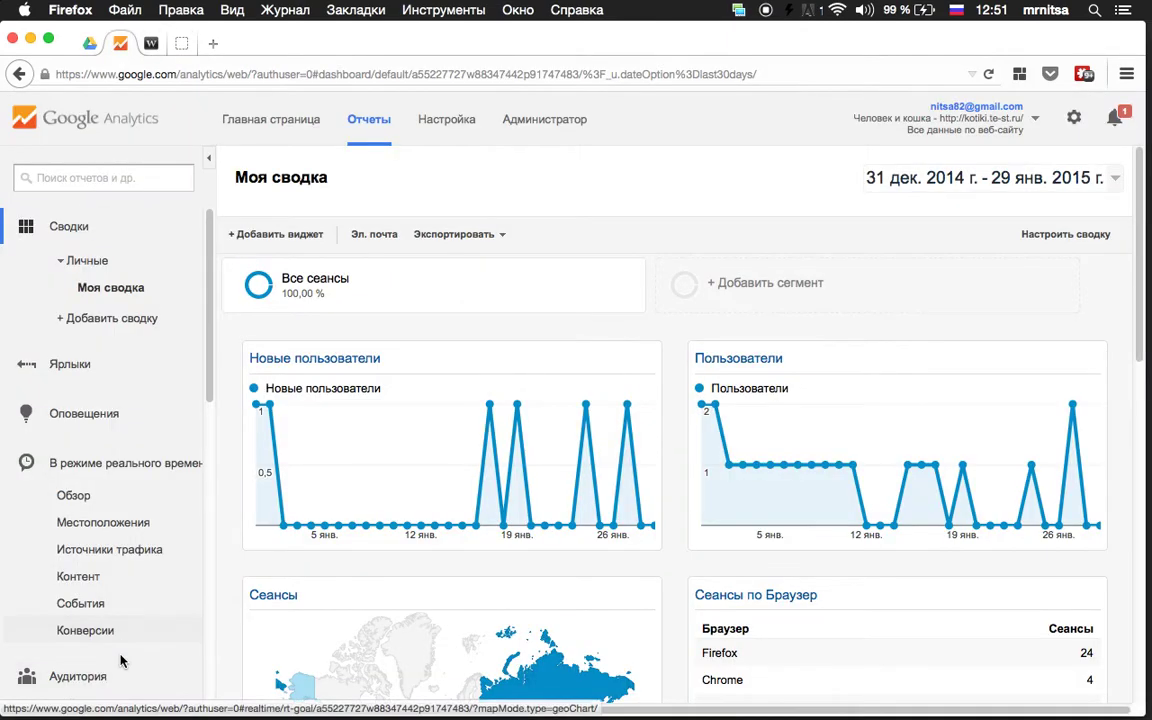
# Open the Обзор report under Аудитория and show the definitions of the Сеансы, Пользователи and Просмотры страниц metrics
pyautogui.scroll(-3, 133, 463)
pyautogui.click(85, 396)
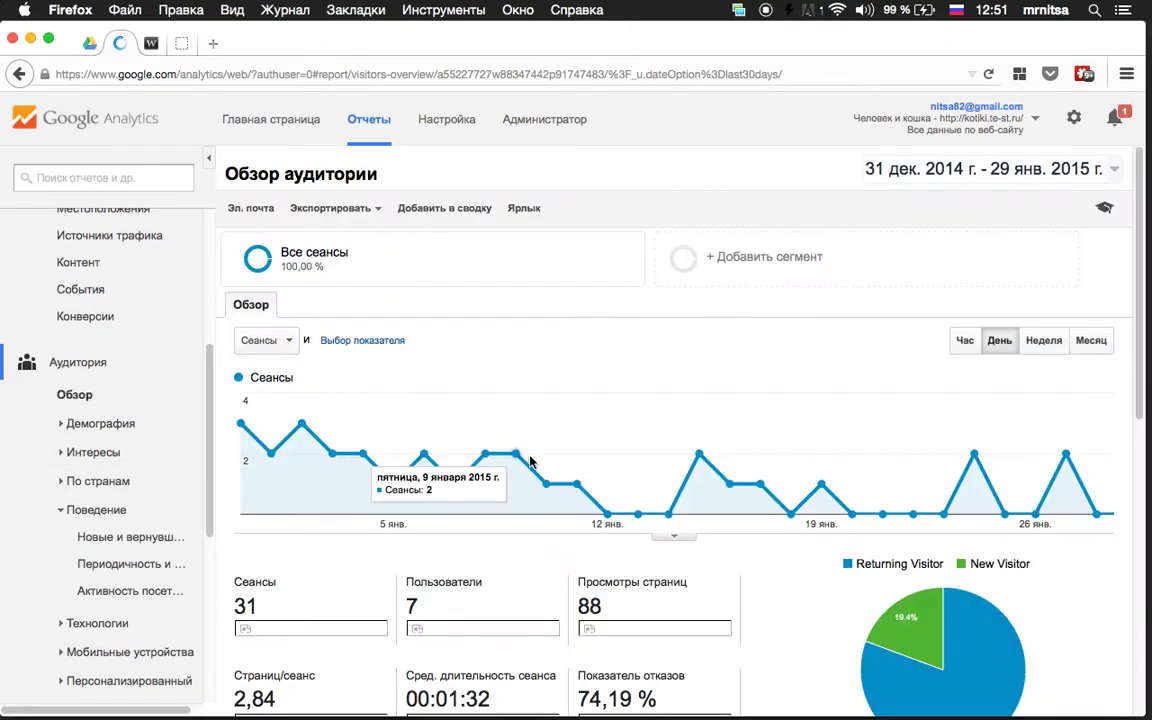
pyautogui.scroll(-3, 532, 461)
pyautogui.scroll(-2, 532, 461)
pyautogui.moveTo(252, 267)
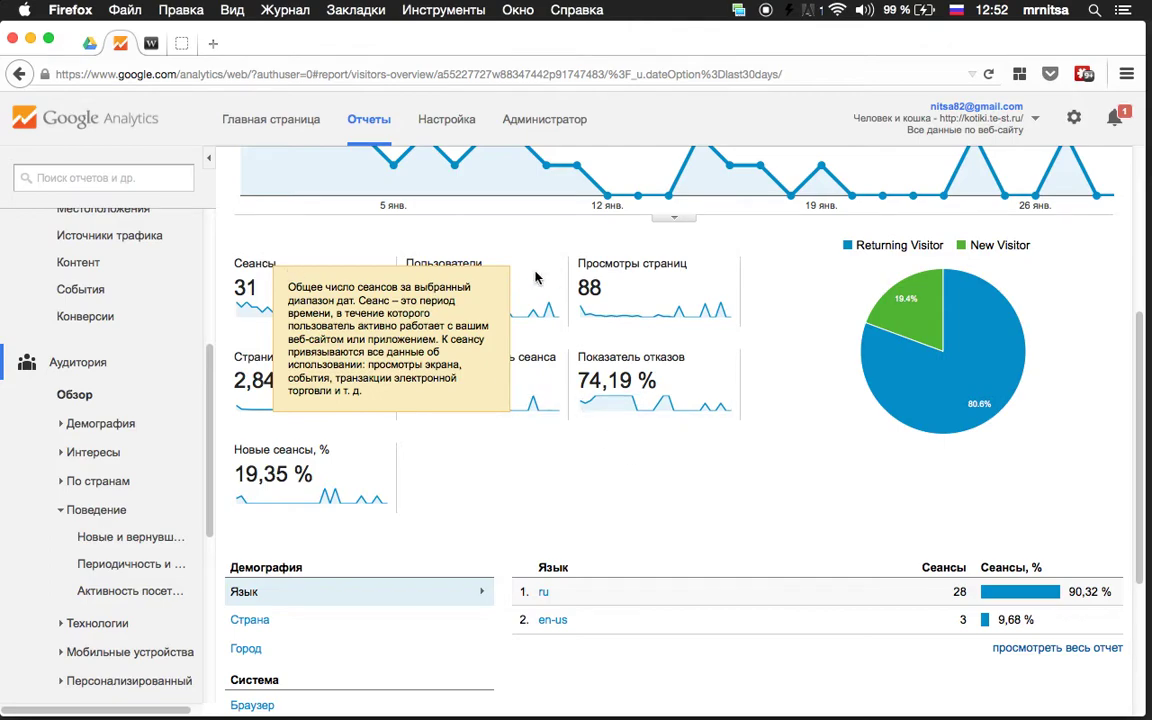
pyautogui.moveTo(455, 268)
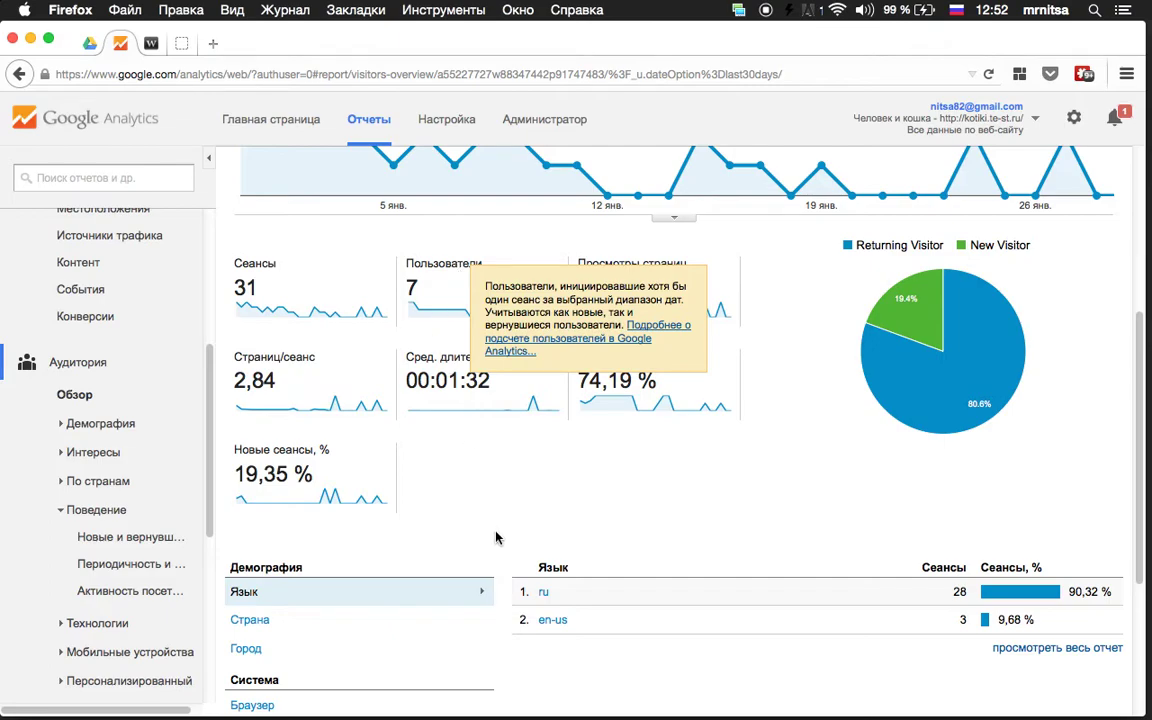
pyautogui.moveTo(624, 263)
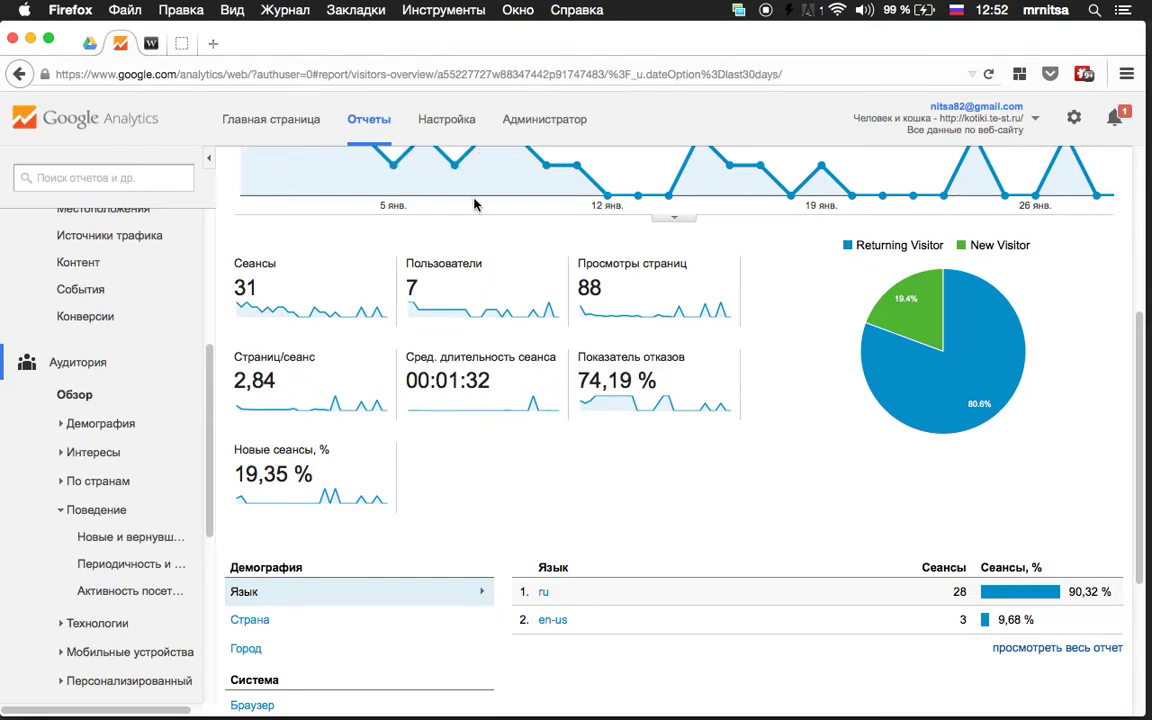
# Read the new chat question about tracking button presses and return to the audience overview in Analytics
pyautogui.click(151, 43)
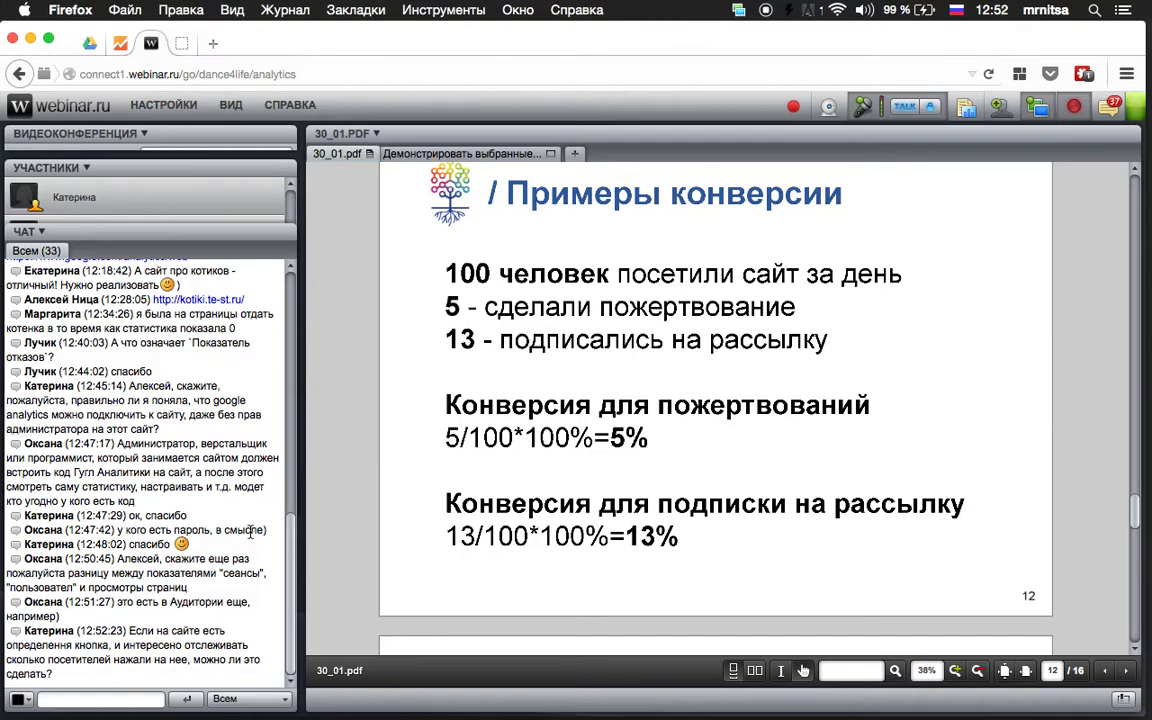
pyautogui.click(181, 42)
pyautogui.click(119, 43)
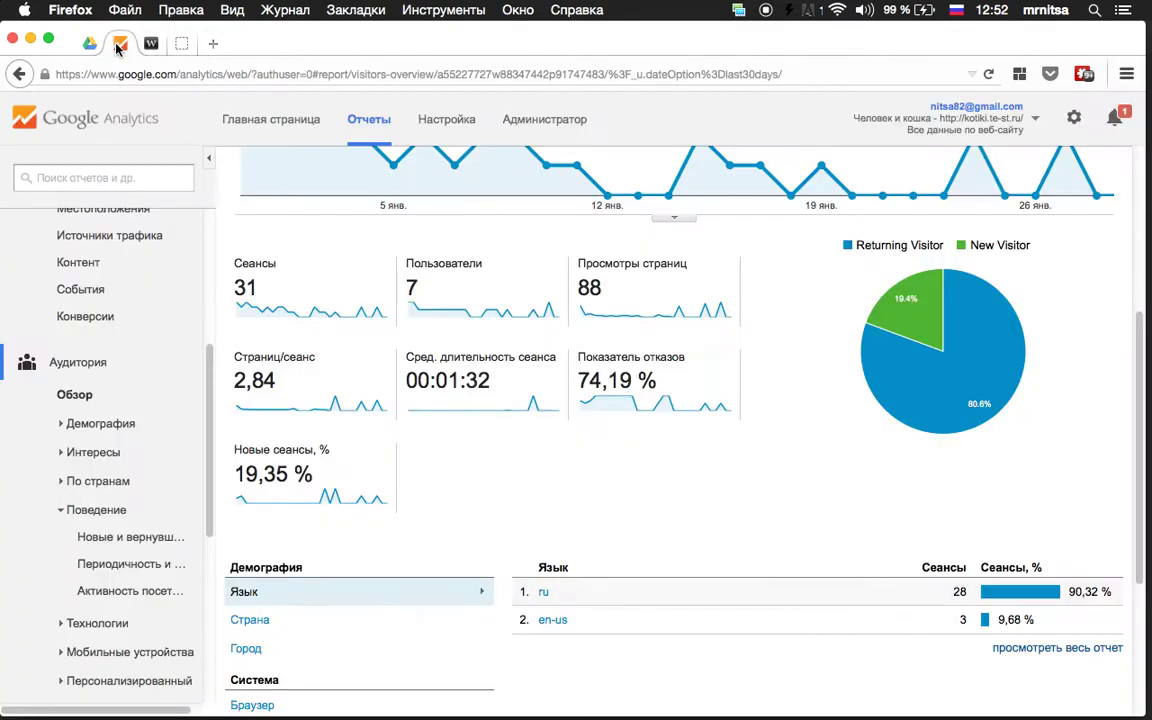
# Open the goals of the Все данные по веб-сайту view, start a new goal and examine the available templates
pyautogui.moveTo(213, 432); pyautogui.dragTo(221, 625)
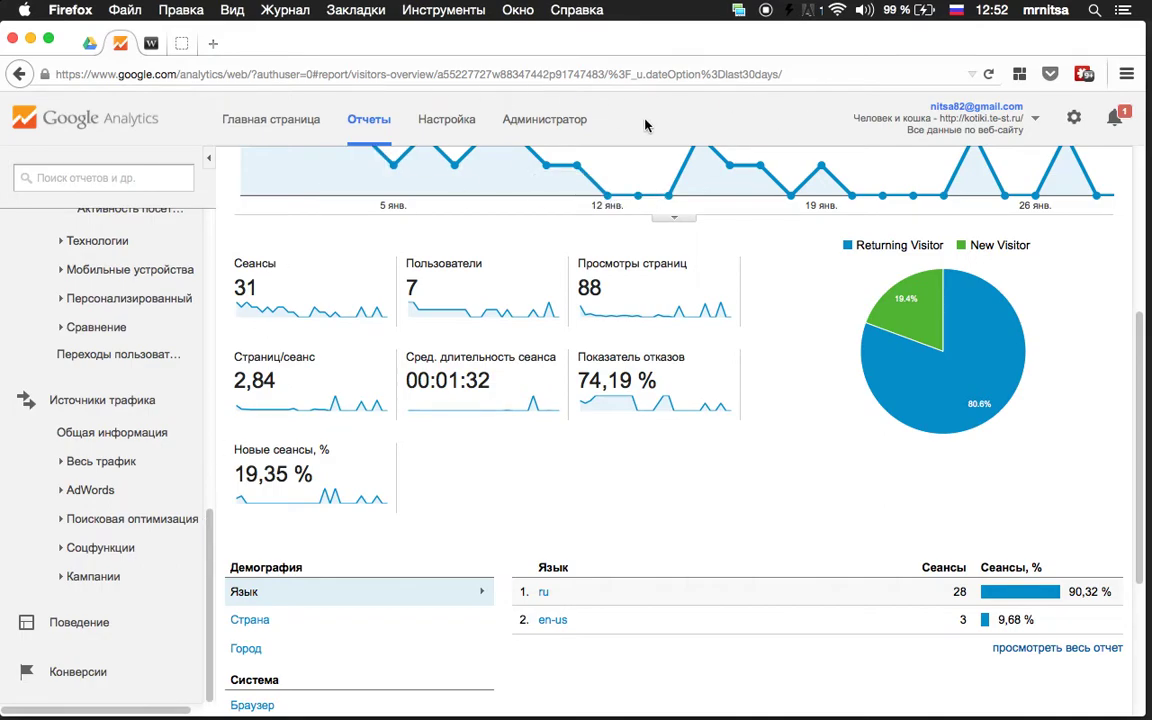
pyautogui.click(557, 120)
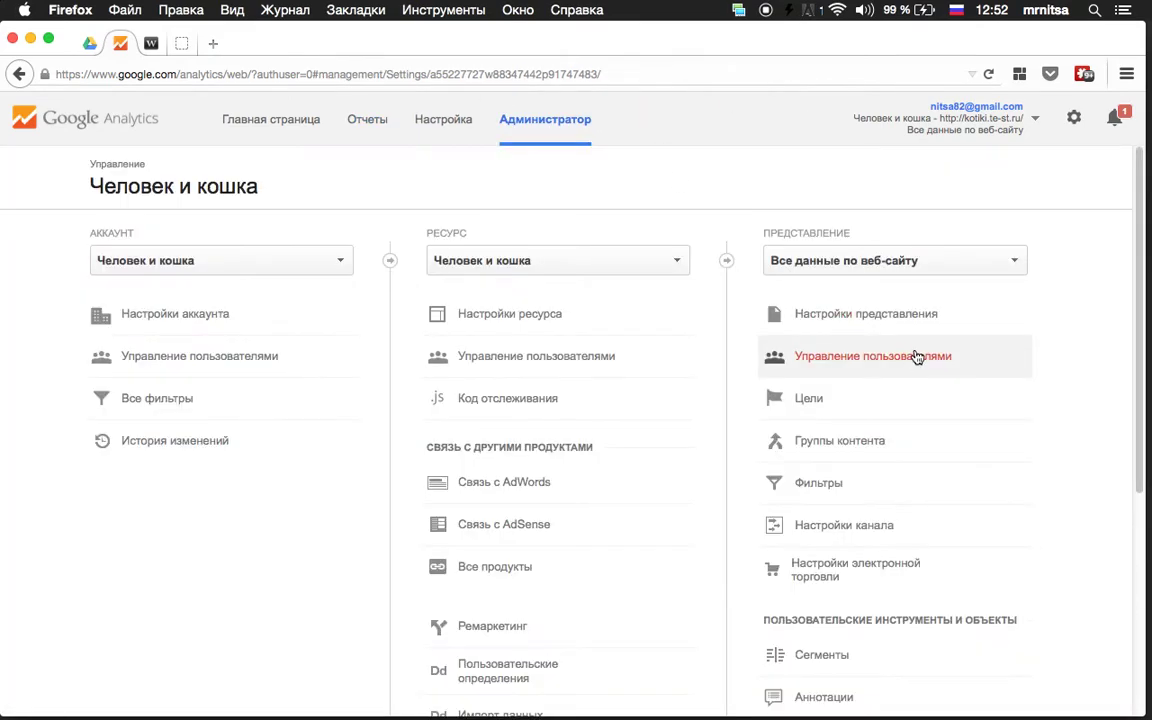
pyautogui.click(831, 402)
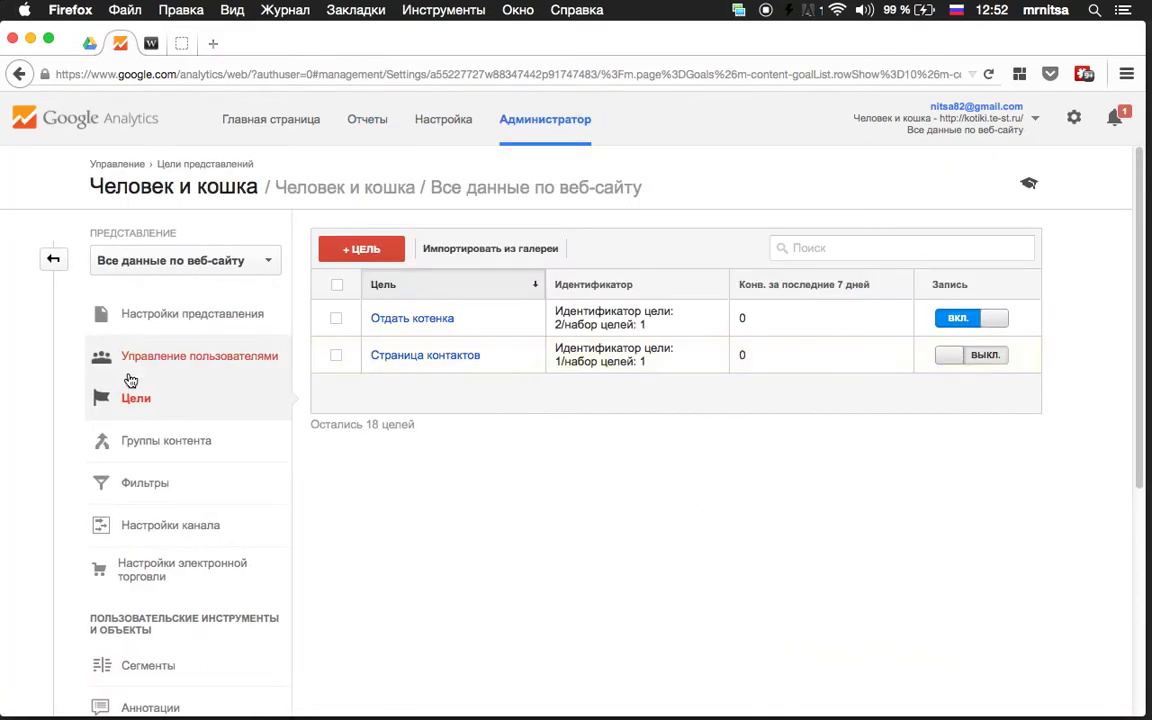
pyautogui.click(360, 248)
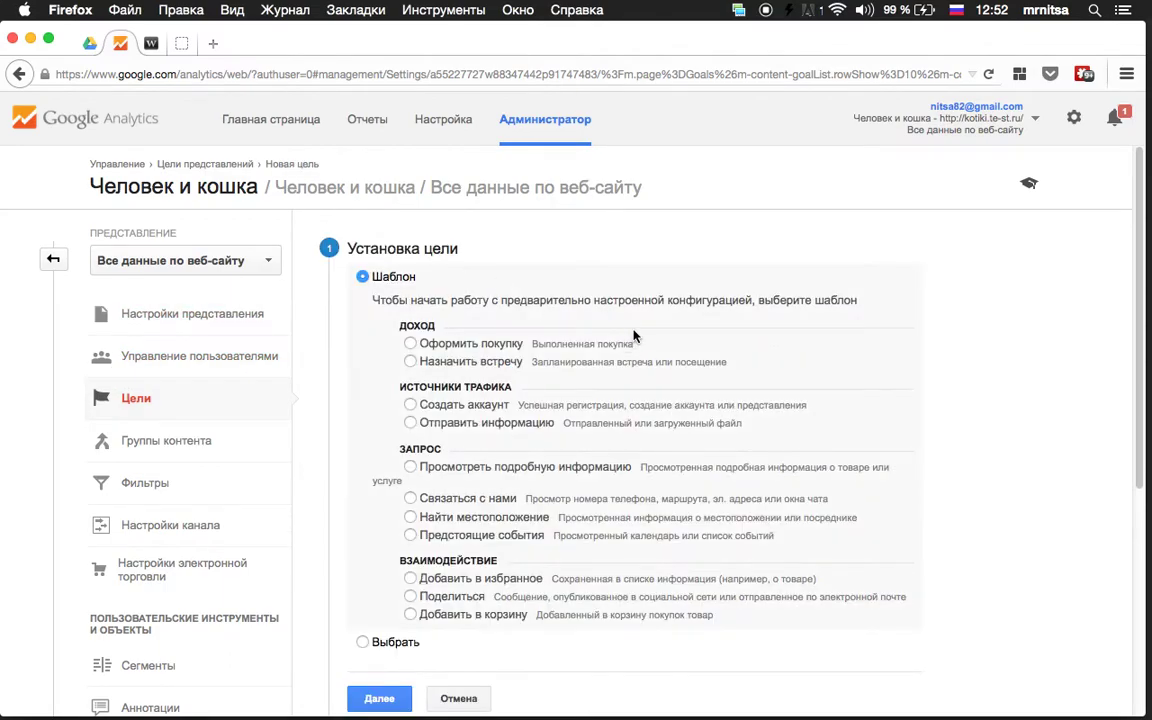
pyautogui.scroll(-1, 732, 265)
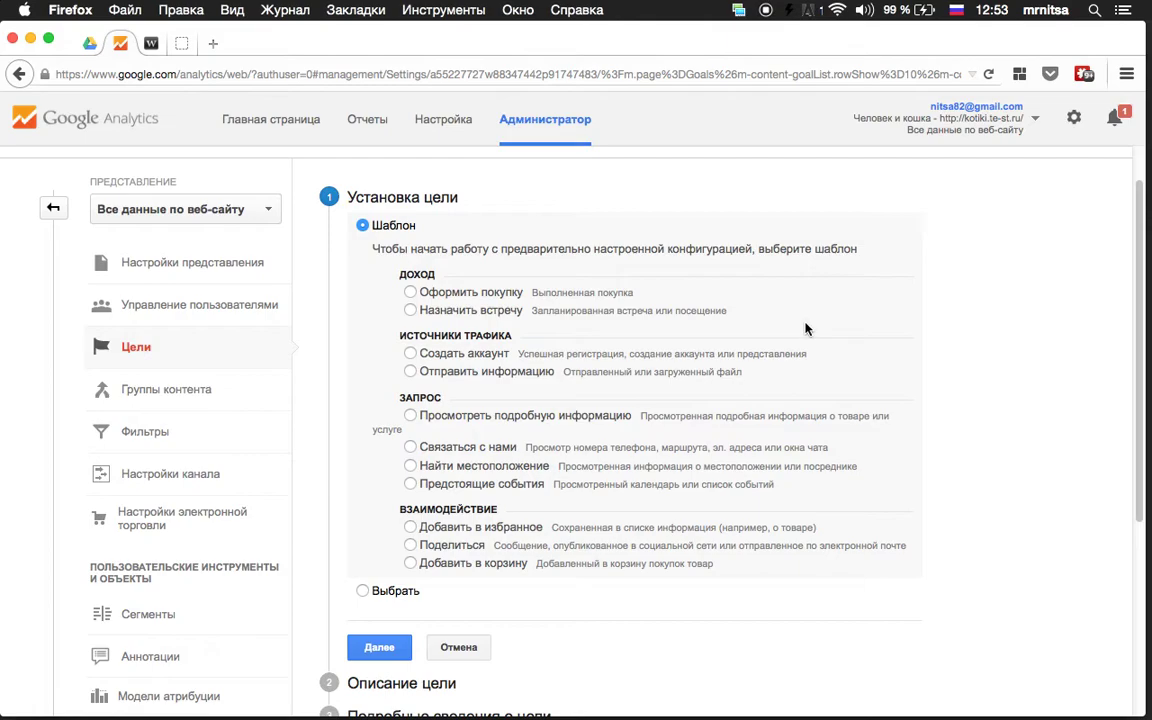
pyautogui.scroll(-3, 795, 352)
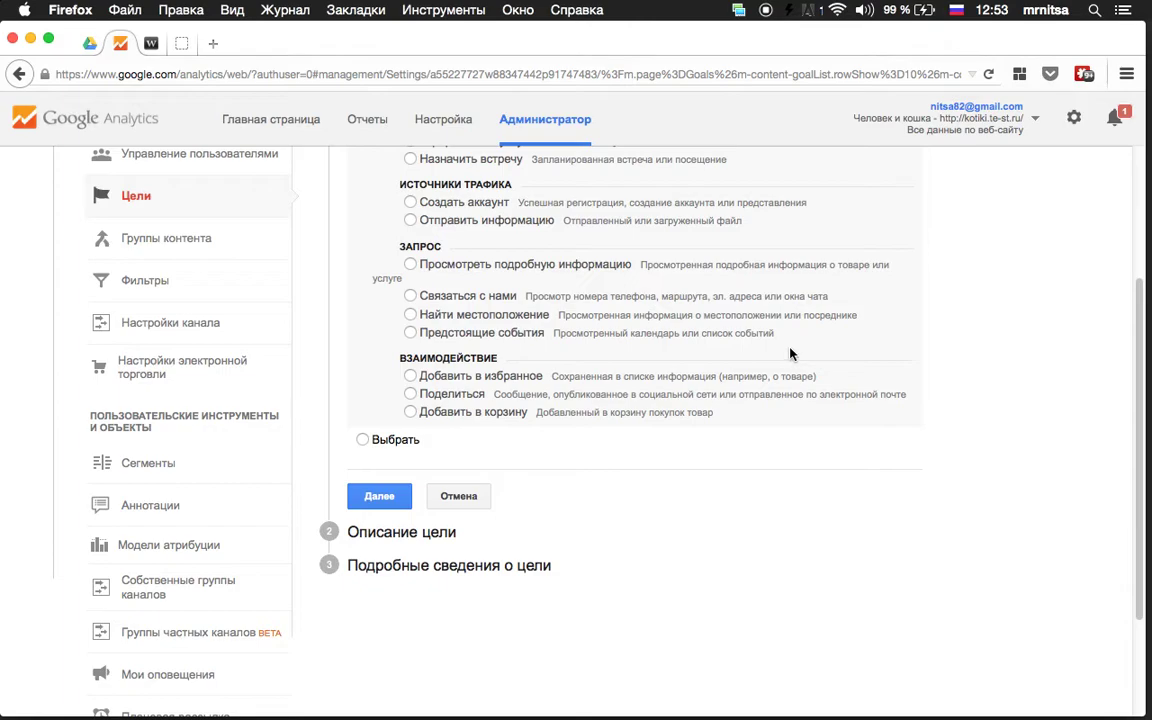
# Check the participants' replies in the webinar chat and go back to the new goal form
pyautogui.click(151, 43)
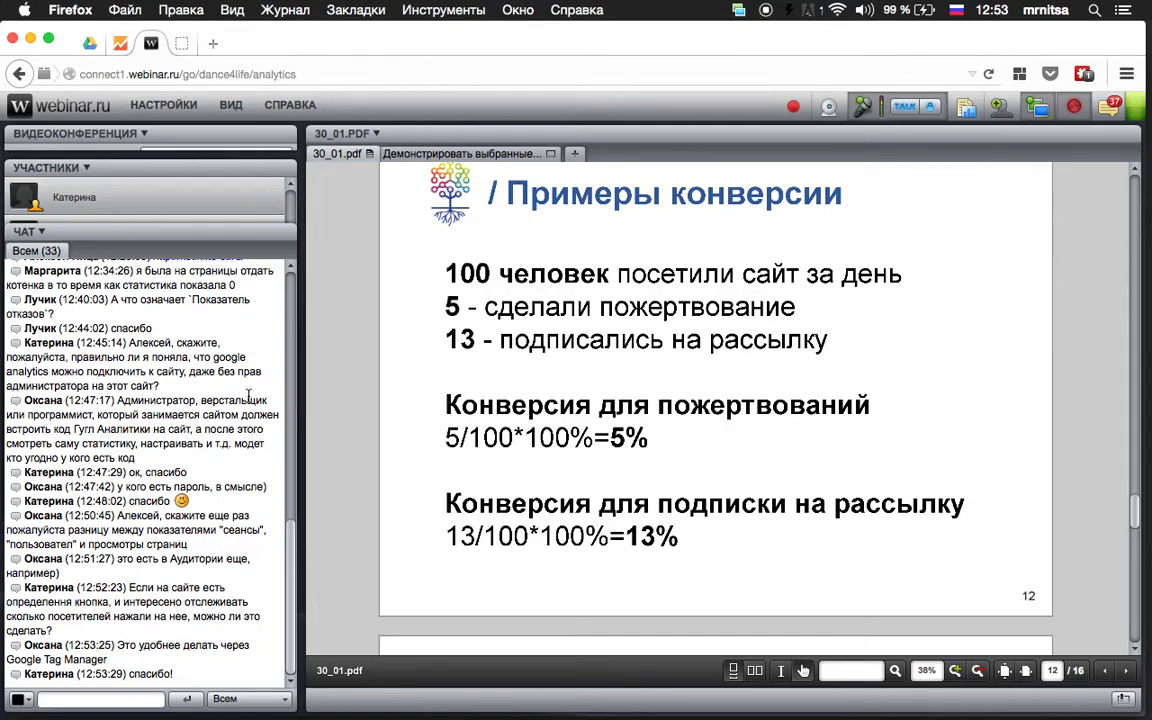
pyautogui.click(181, 43)
pyautogui.click(120, 43)
# Base the new goal on the Найти местоположение template, keep the type Цель and proceed to the goal details
pyautogui.scroll(3, 699, 437)
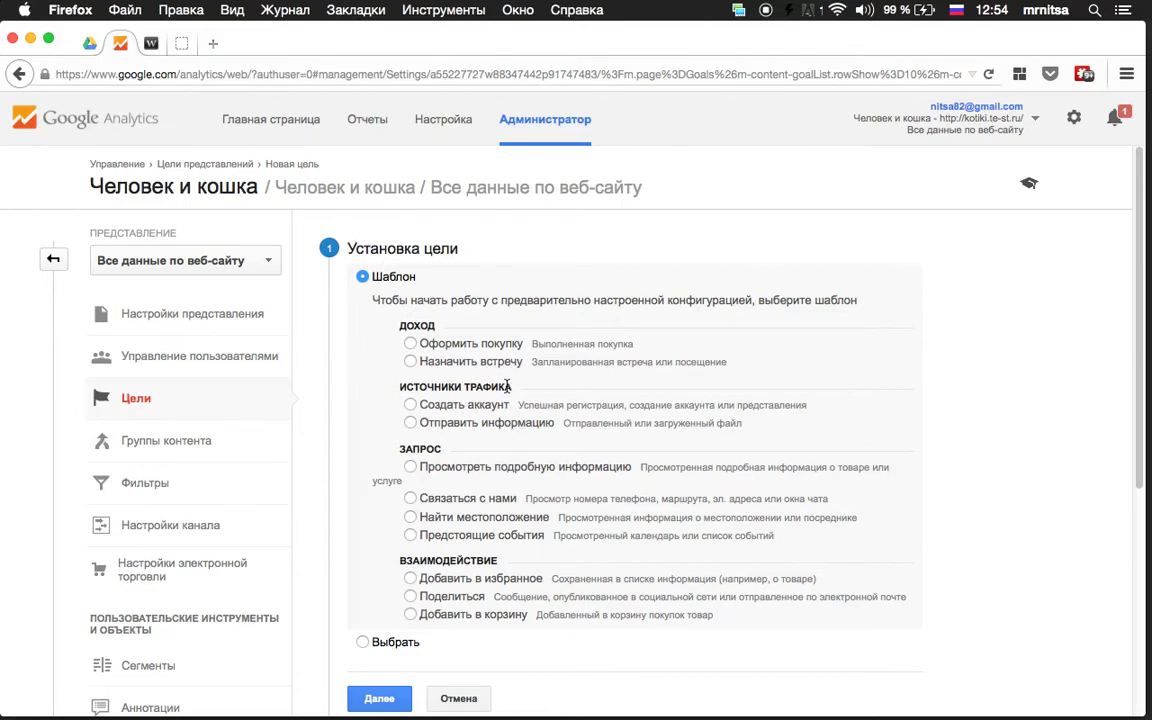
pyautogui.click(410, 405)
pyautogui.scroll(-3, 440, 400)
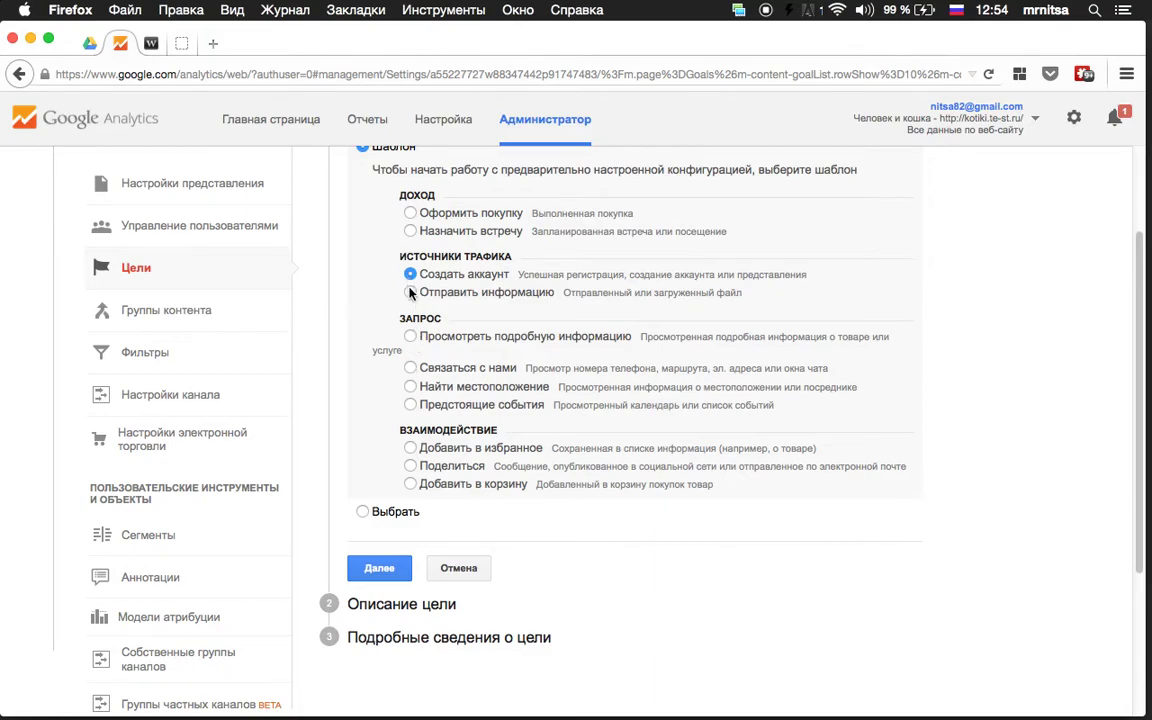
pyautogui.click(410, 386)
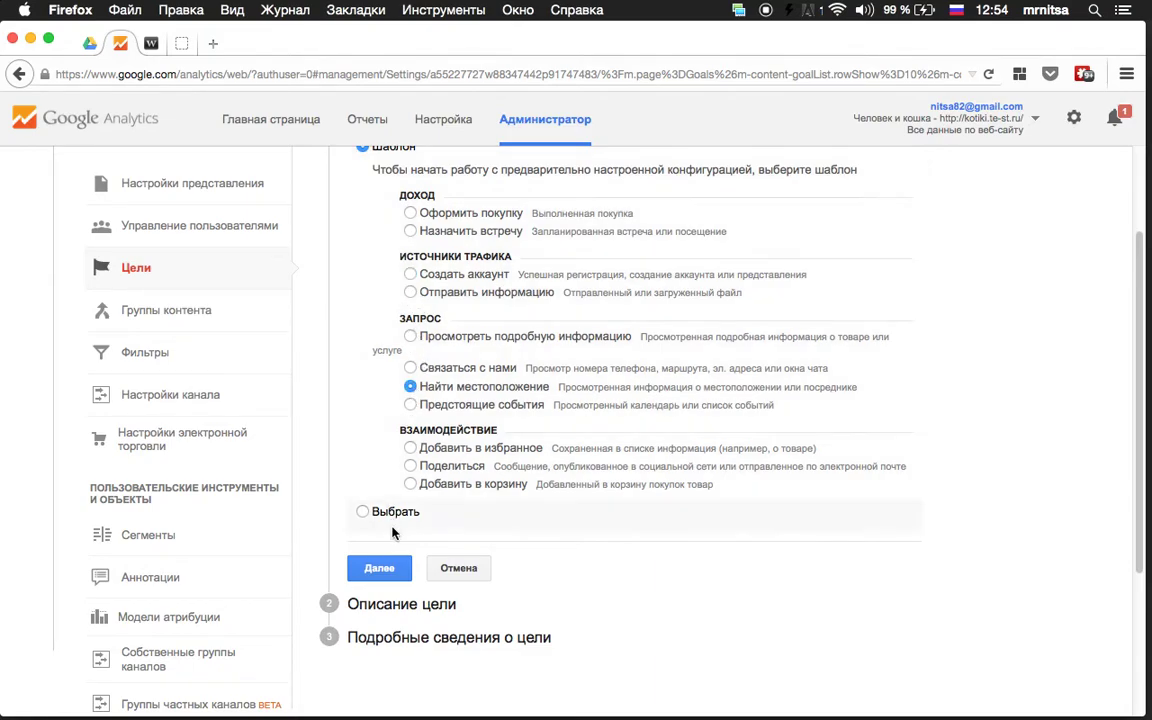
pyautogui.click(388, 569)
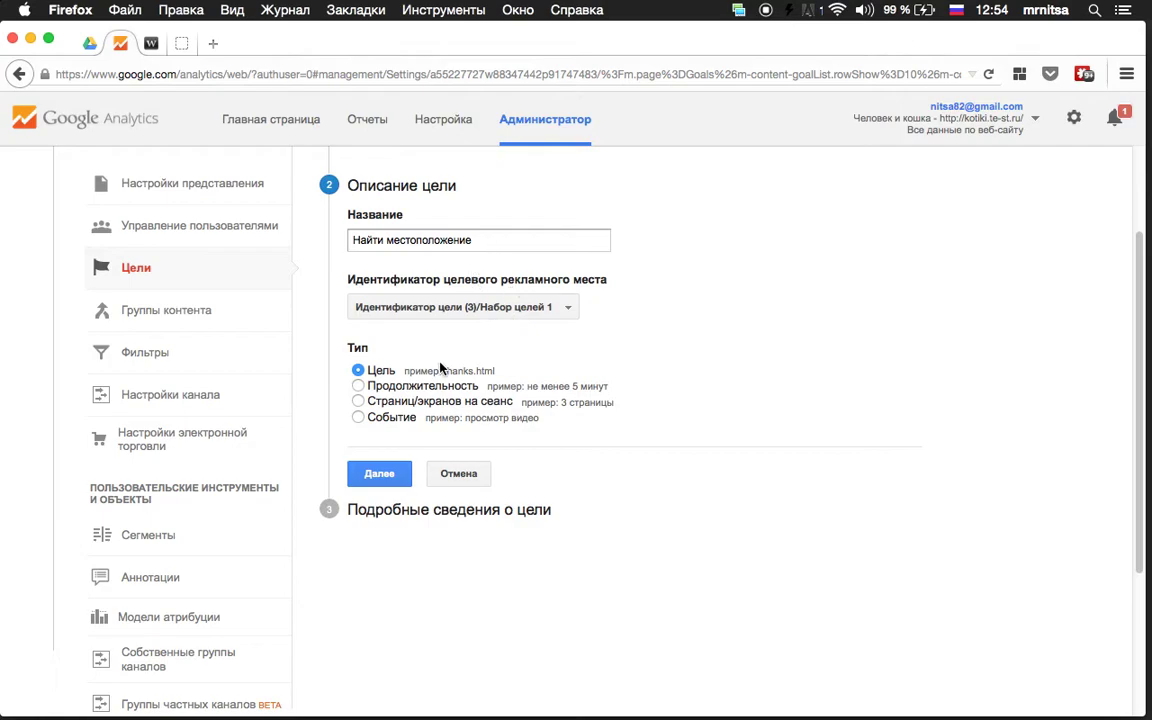
pyautogui.click(378, 473)
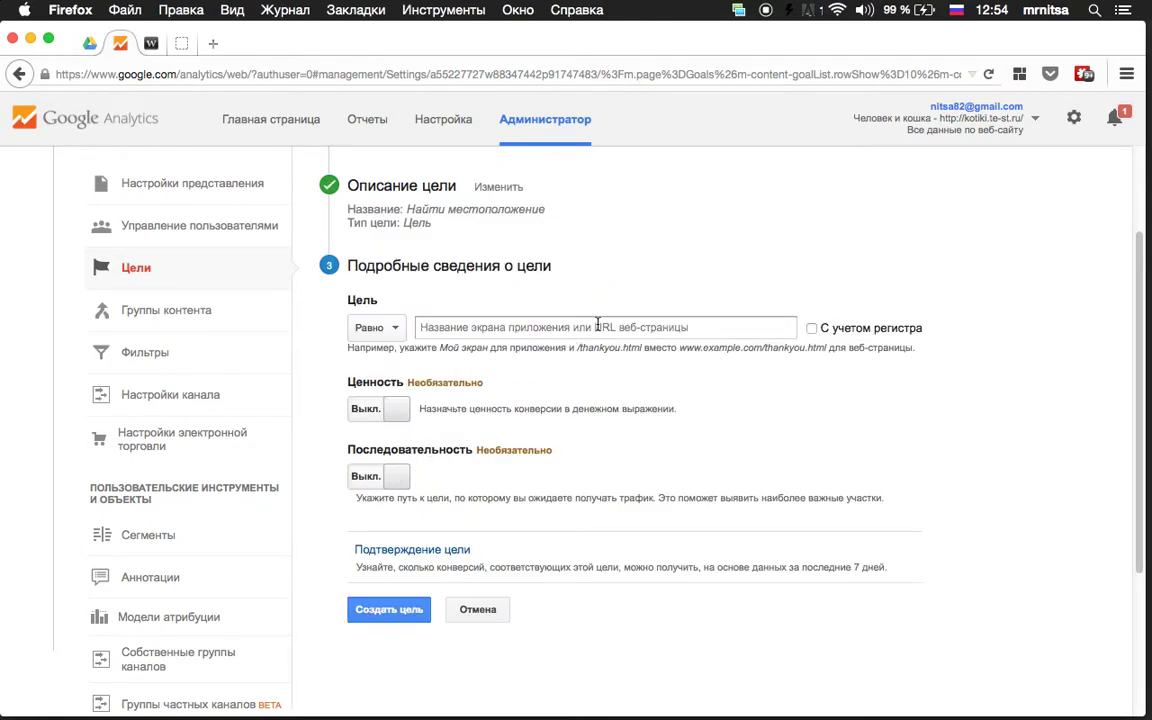
pyautogui.click(392, 330)
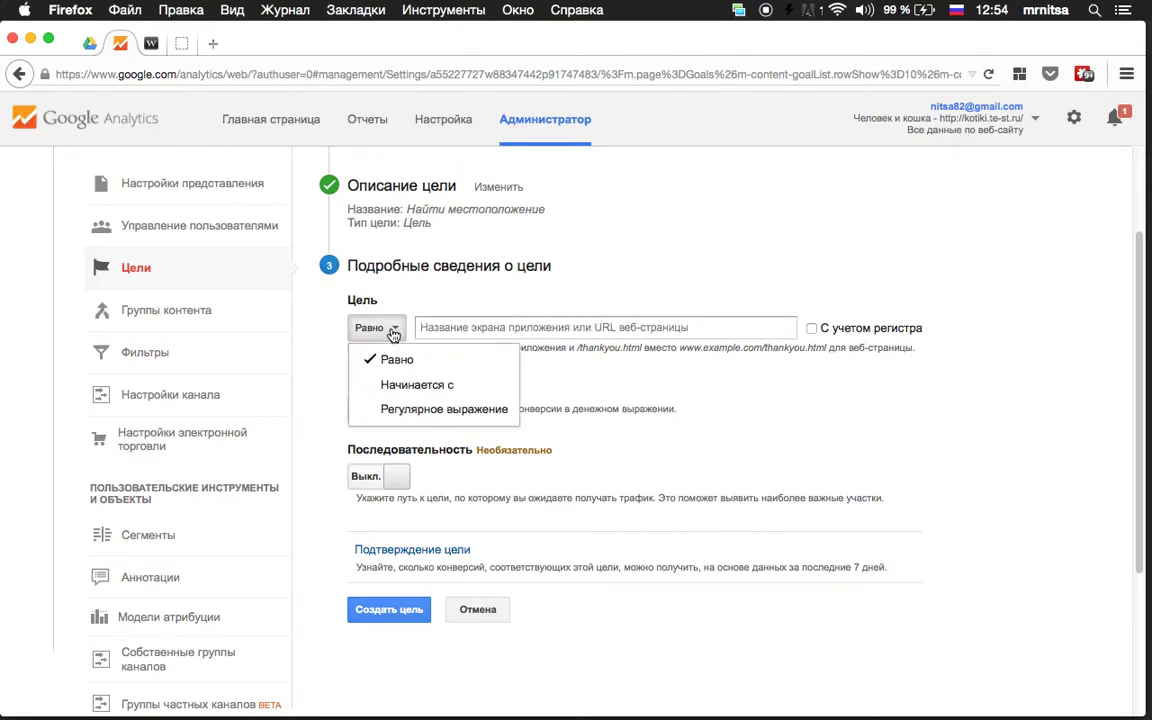
pyautogui.click(620, 327)
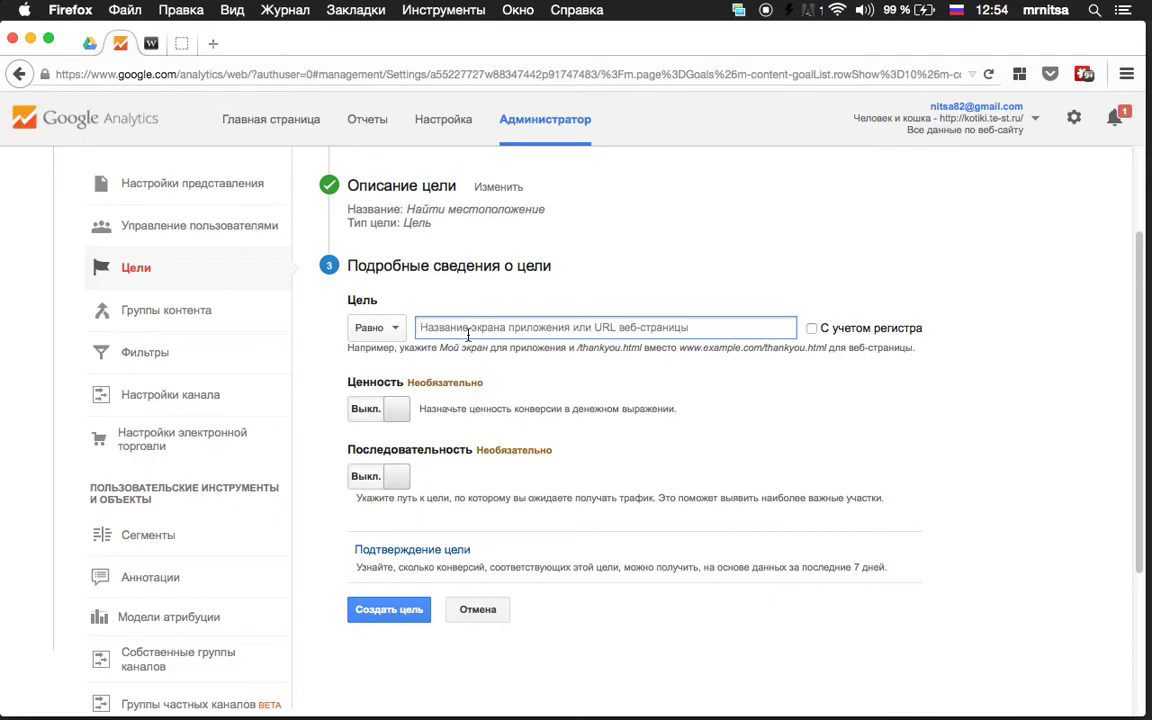
pyautogui.write('http://kotiki.te-st.ru/give-us-a-cat/')
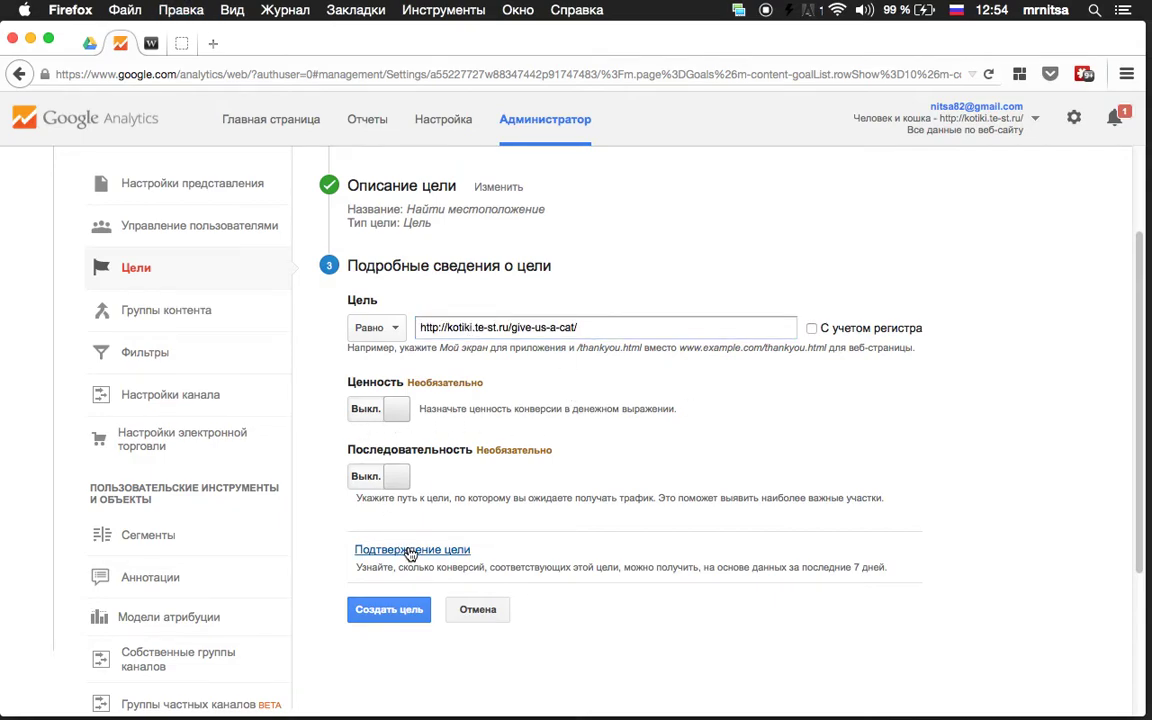
pyautogui.click(482, 608)
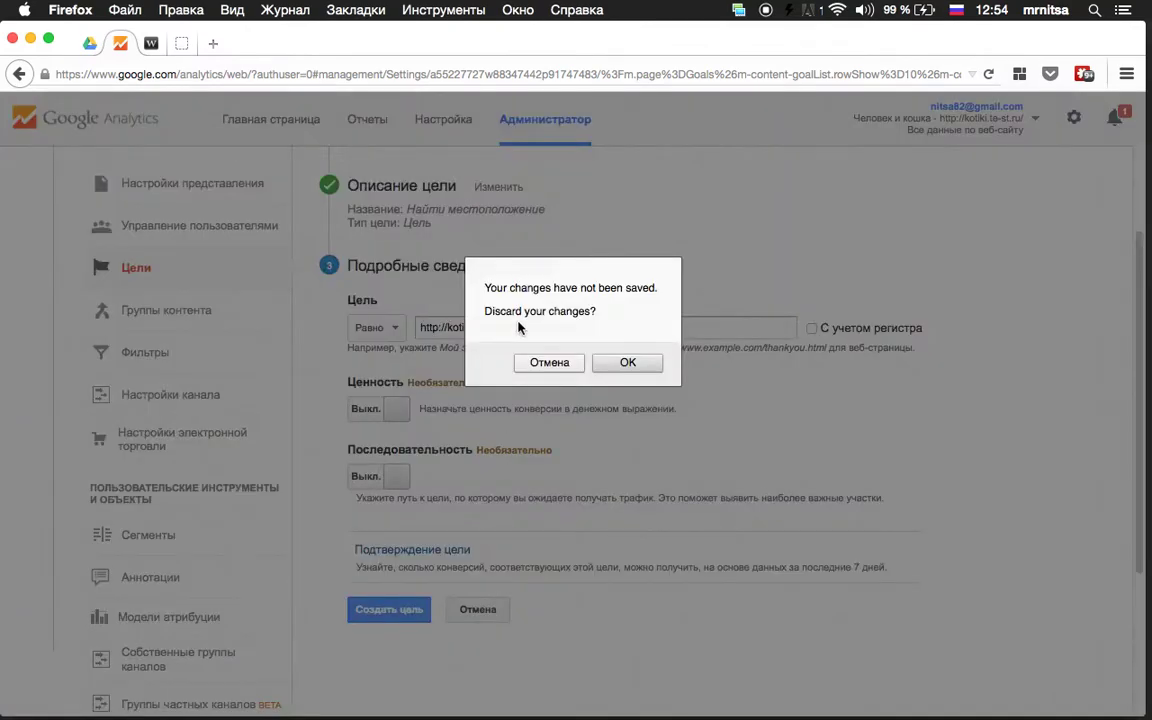
pyautogui.click(628, 363)
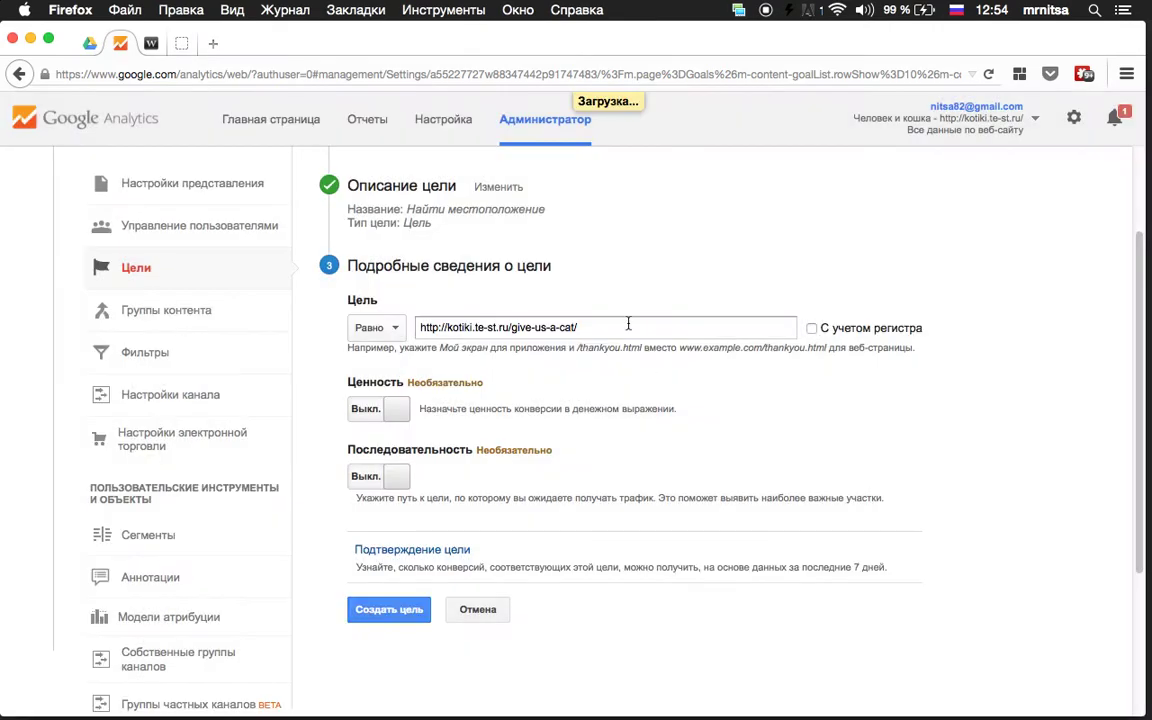
# Switch to the webinar room and check the chat for further questions
pyautogui.click(151, 44)
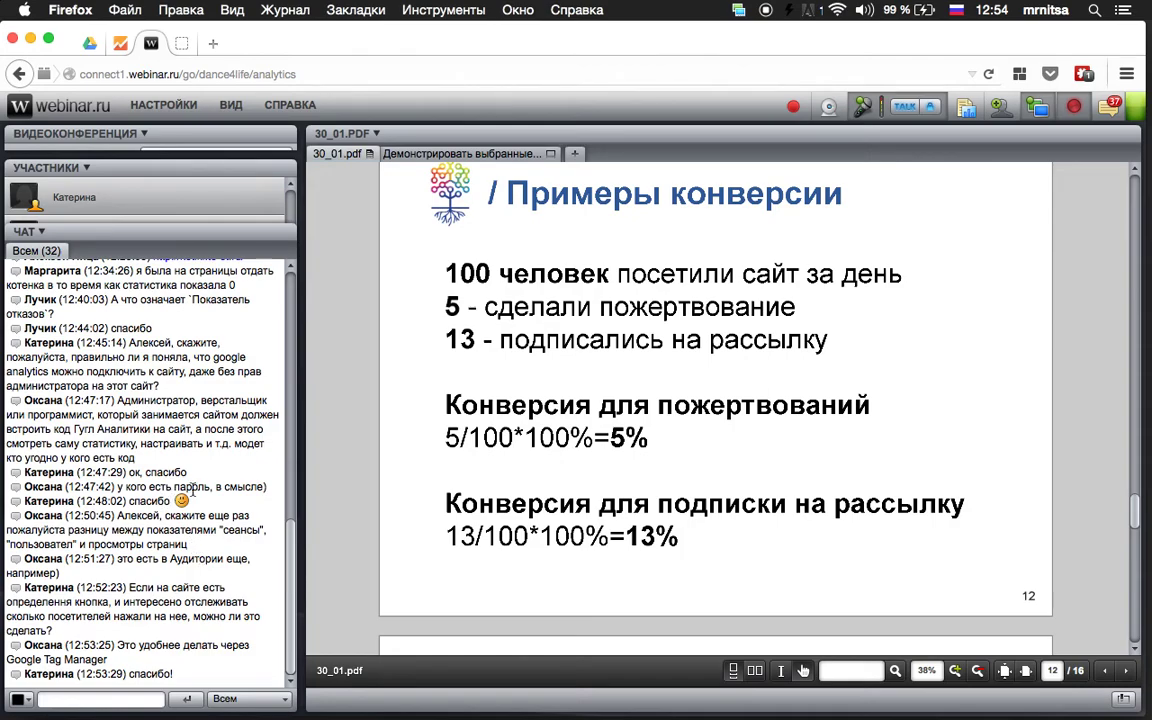
# Stop the screen demonstration and advance the 30_01.pdf presentation past the Q&A slide to slide 14 about the crowdfunding video training
pyautogui.click(505, 155)
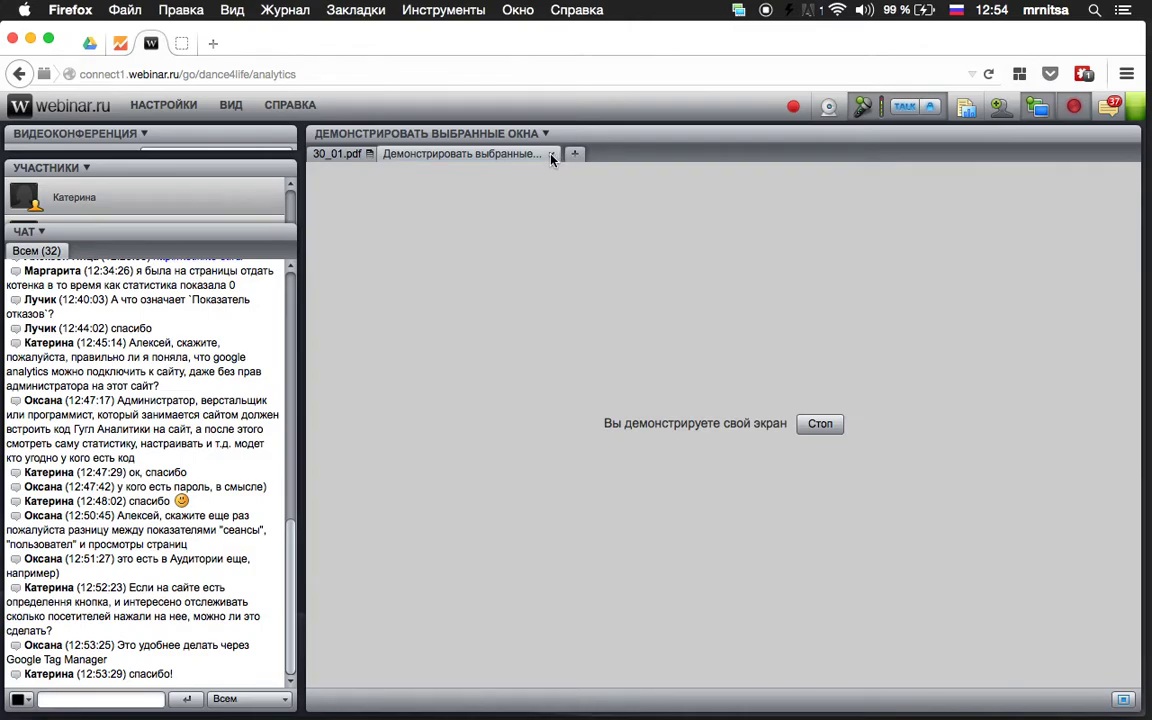
pyautogui.click(815, 424)
pyautogui.scroll(-5, 702, 406)
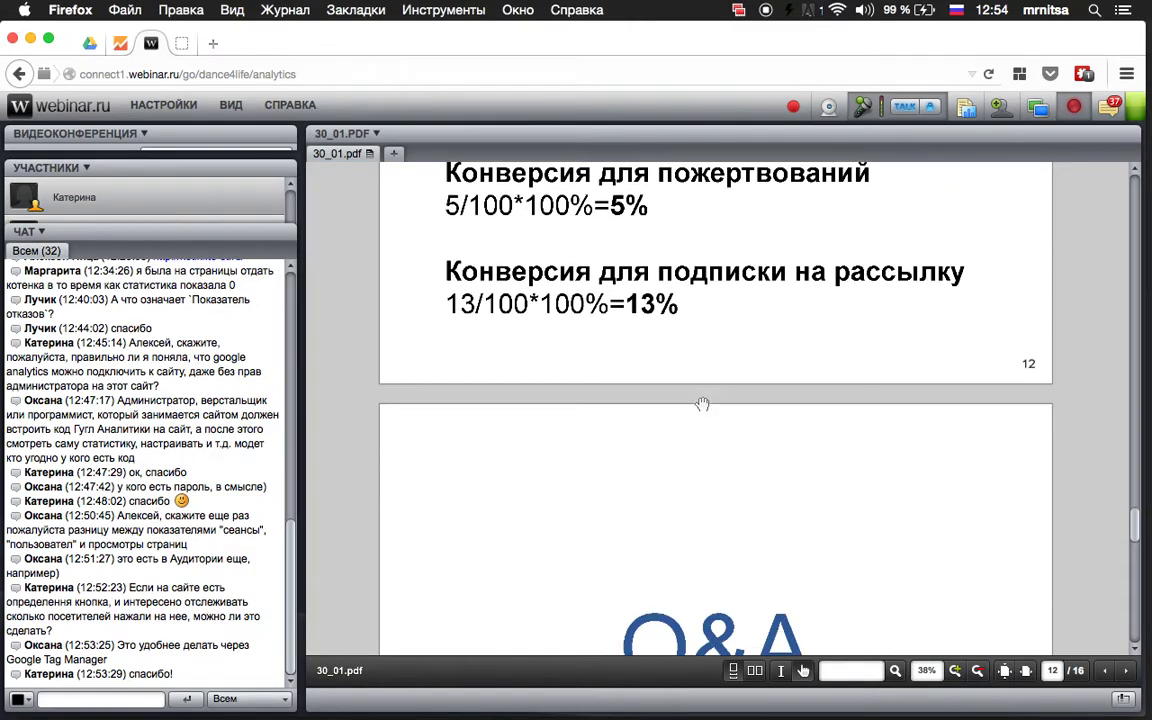
pyautogui.scroll(-3, 707, 417)
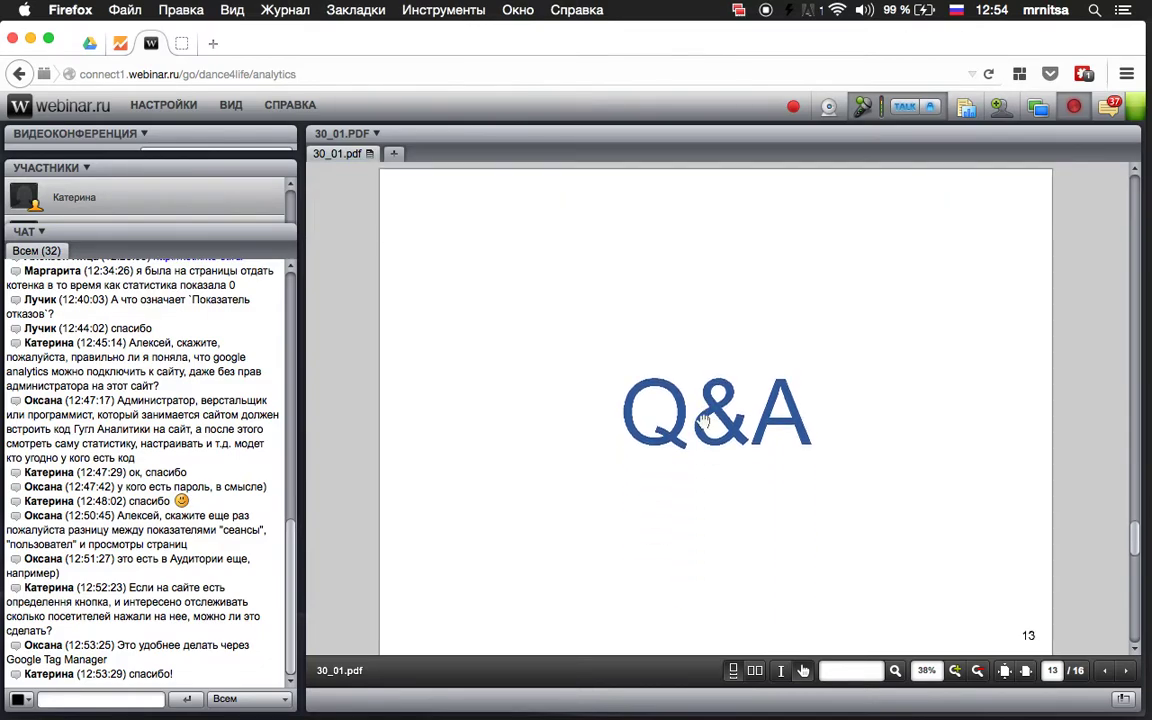
pyautogui.scroll(-3, 771, 447)
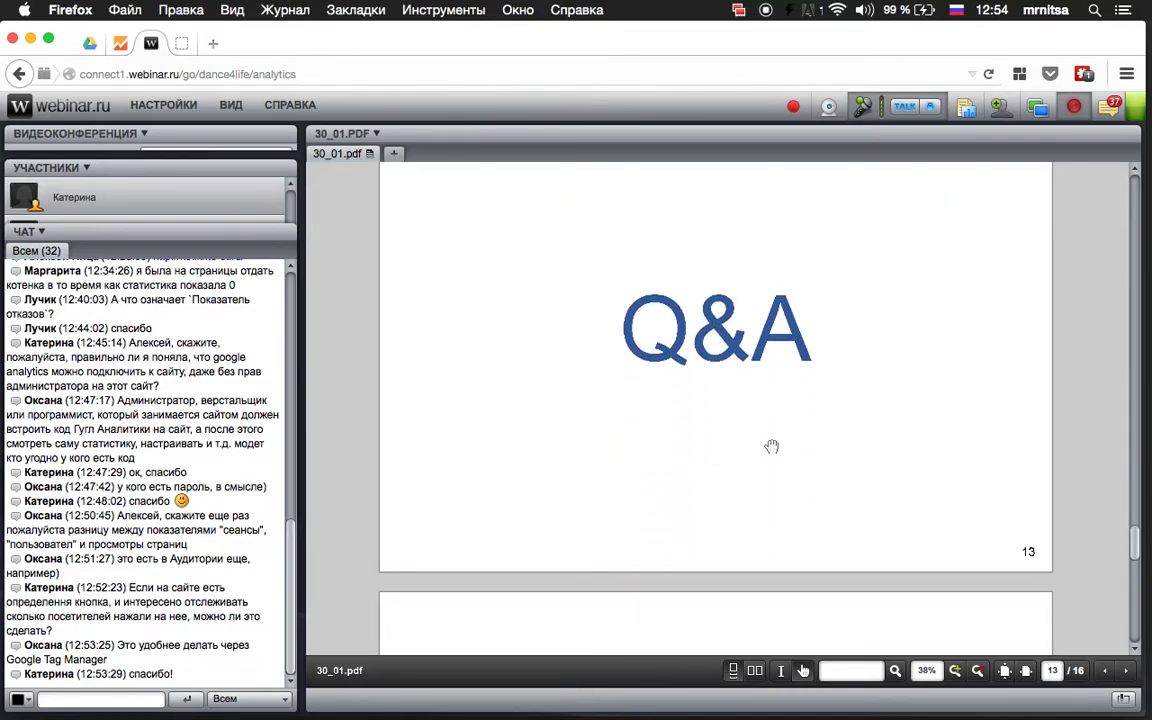
pyautogui.scroll(-4, 771, 449)
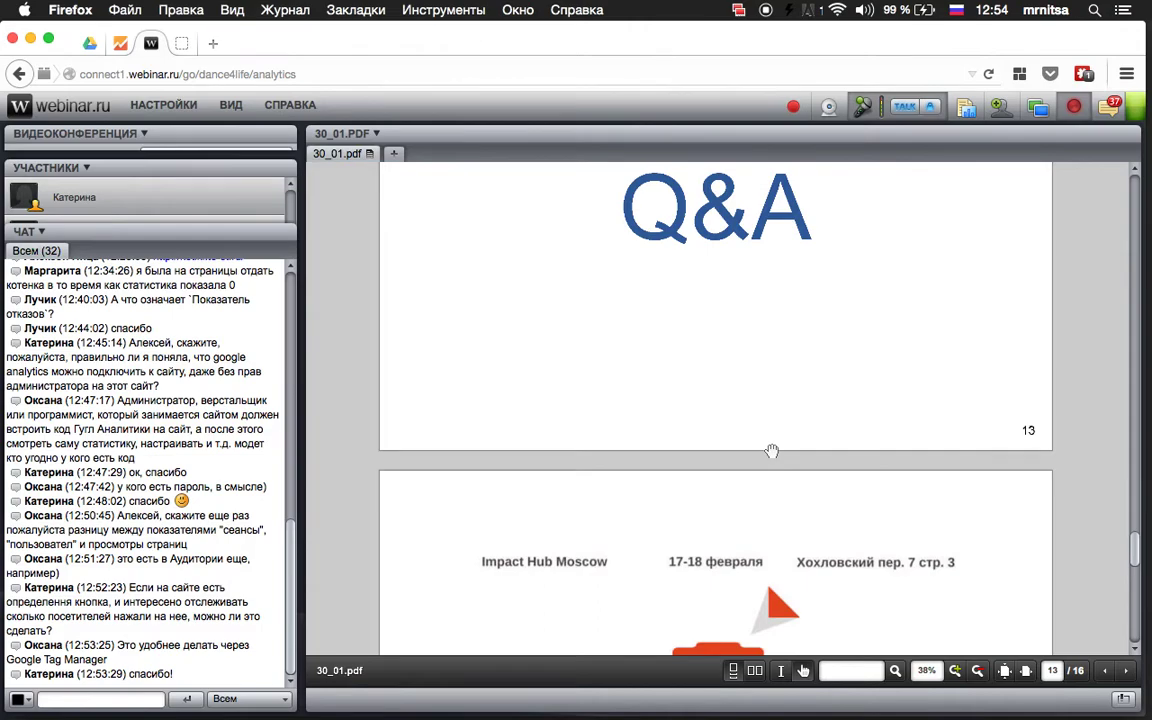
pyautogui.scroll(-4, 781, 459)
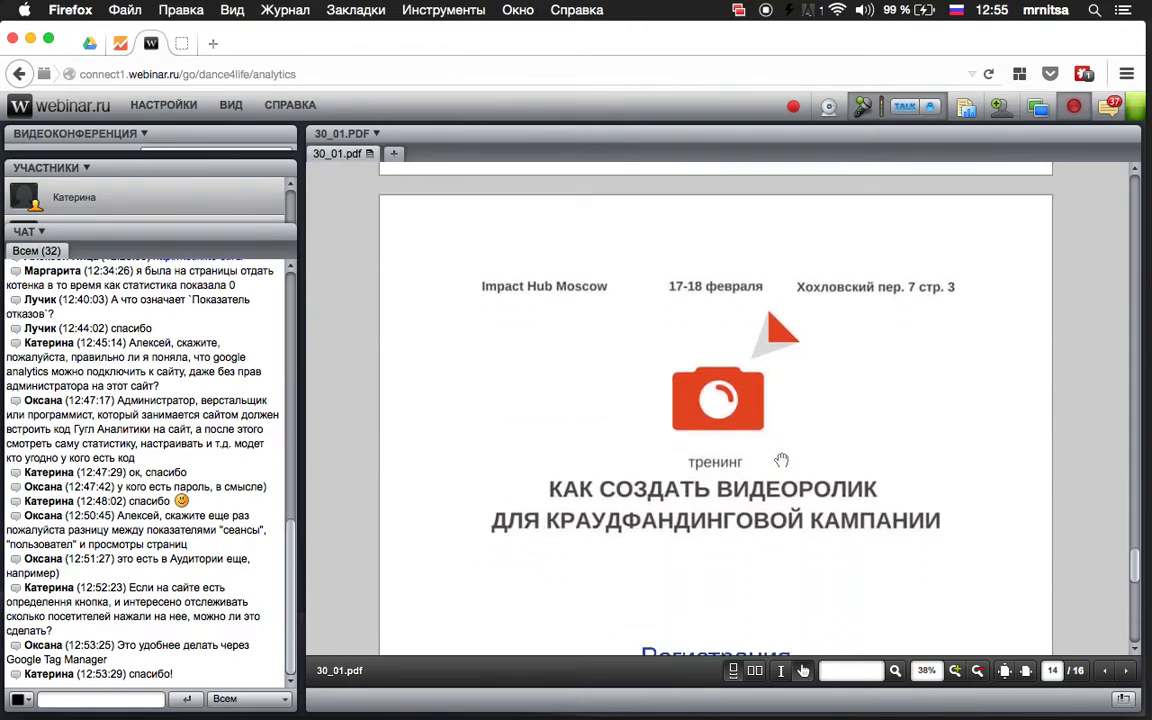